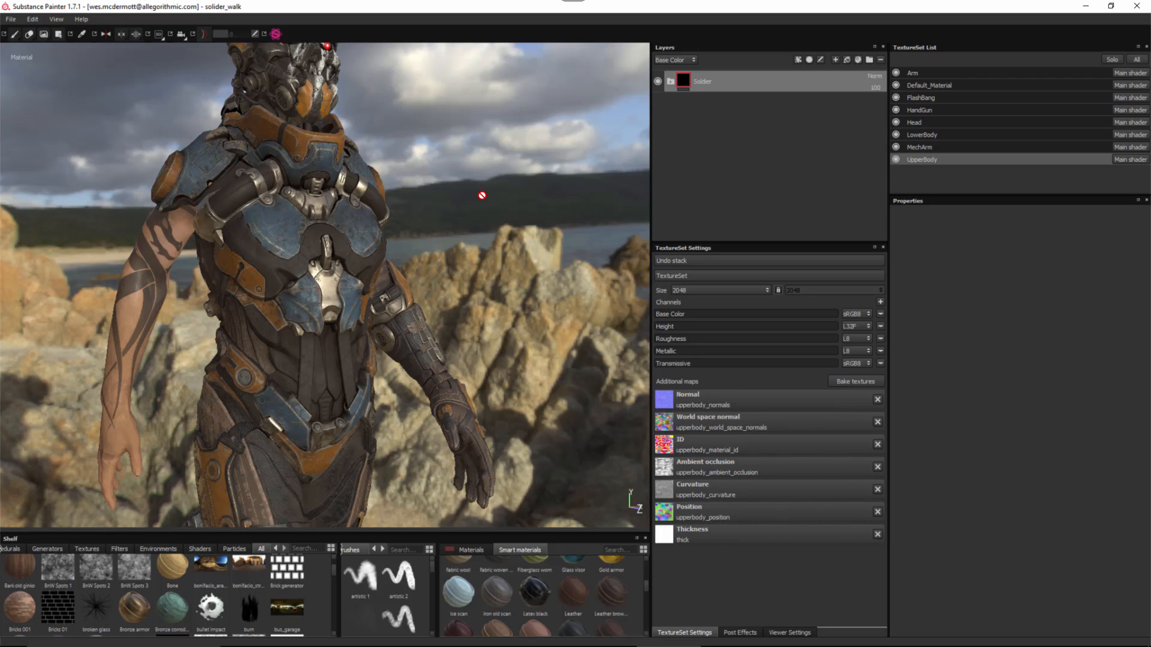
# - Solo the UpperBody texture set and orbit around the torso armour
pyautogui.click(1110, 59)
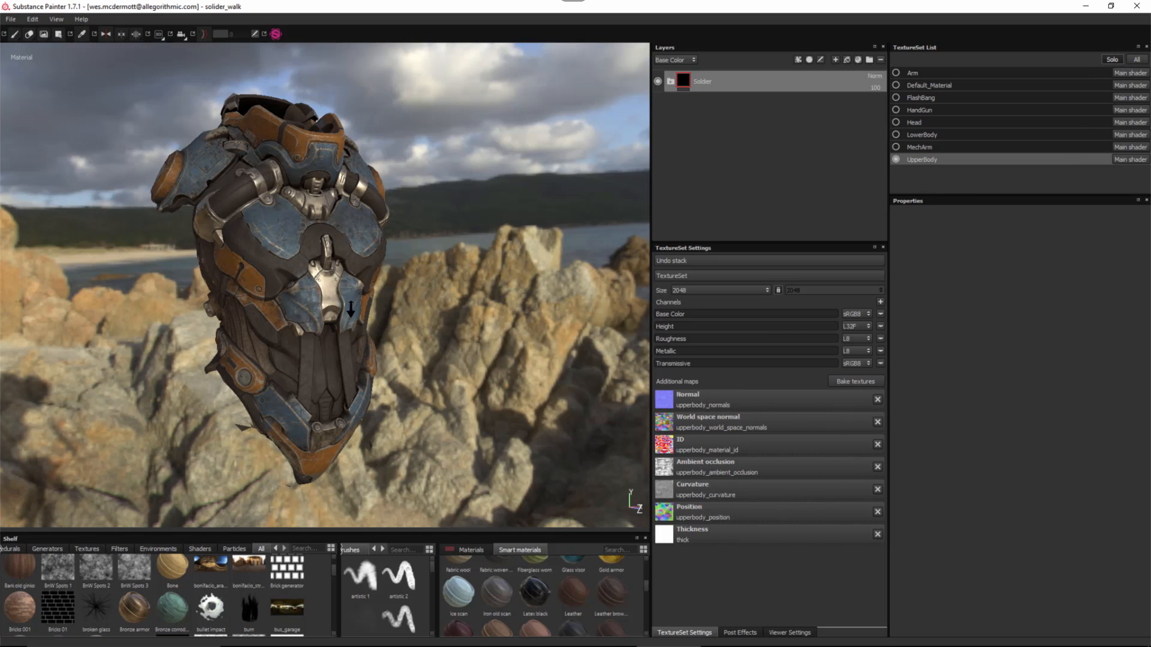
pyautogui.keyDown('alt'); pyautogui.moveTo(349, 256); pyautogui.dragTo(476, 294); pyautogui.keyUp('alt')
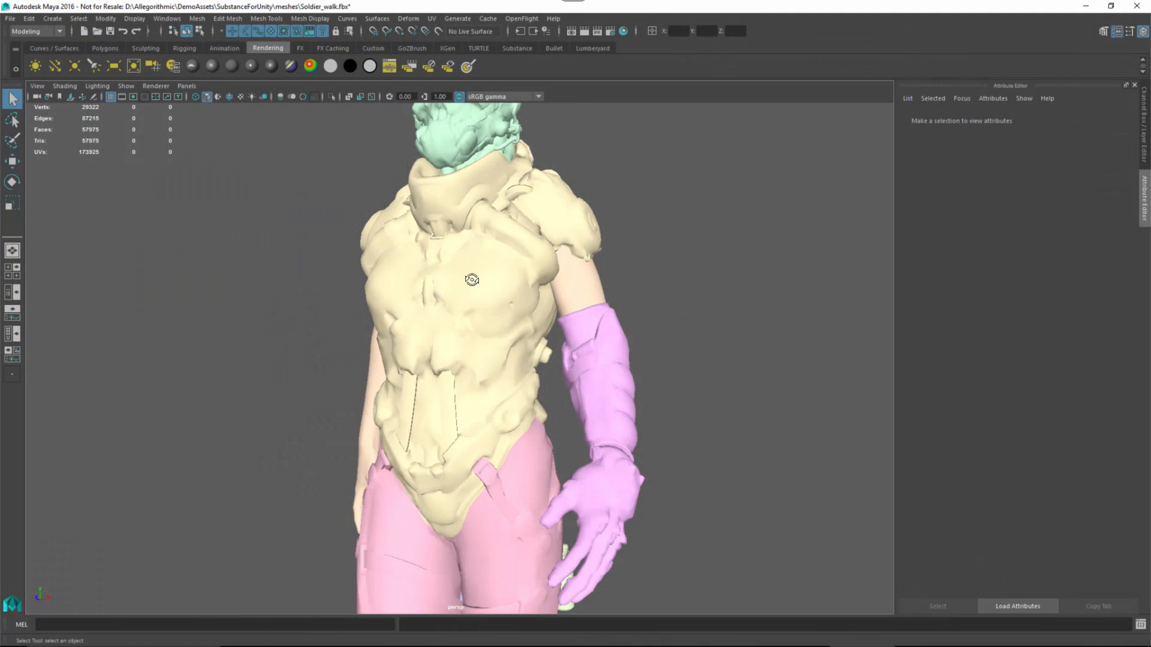
pyautogui.moveTo(470, 266)
pyautogui.keyDown('alt'); pyautogui.mouseDown()
pyautogui.moveTo(499, 289)
pyautogui.moveTo(488, 274)
pyautogui.moveTo(428, 297)
pyautogui.mouseUp(); pyautogui.keyUp('alt')
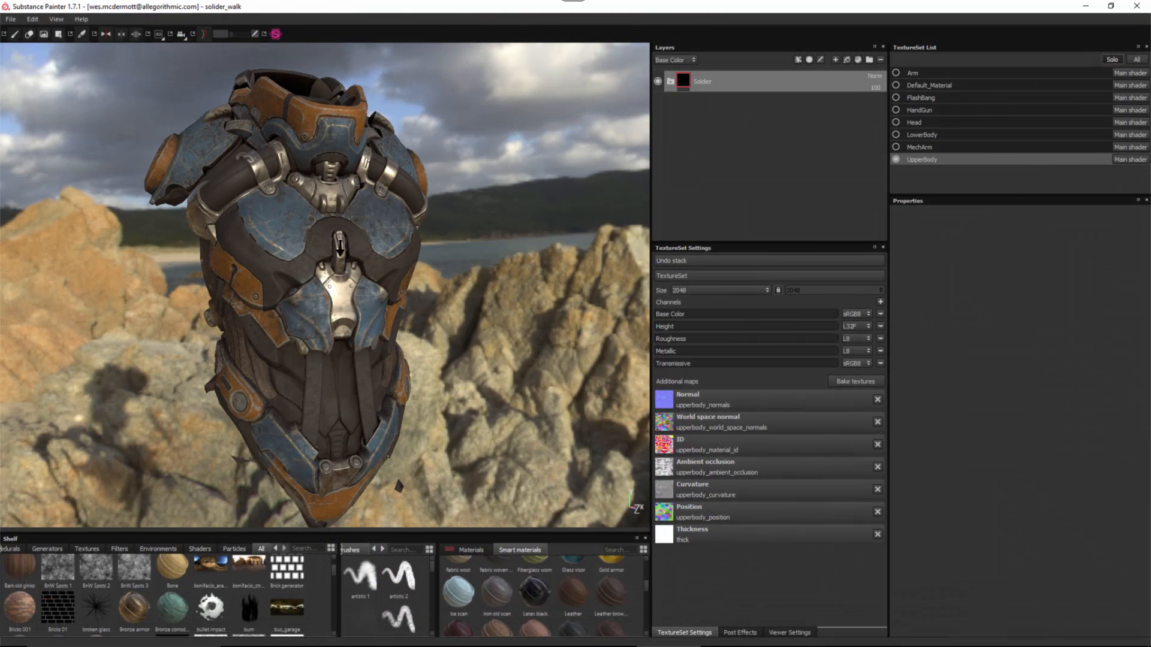
pyautogui.keyDown('alt'); pyautogui.moveTo(339, 248); pyautogui.dragTo(341, 252, button='right'); pyautogui.keyUp('alt')
pyautogui.keyDown('alt'); pyautogui.moveTo(341, 252); pyautogui.dragTo(350, 253, button='middle'); pyautogui.keyUp('alt')
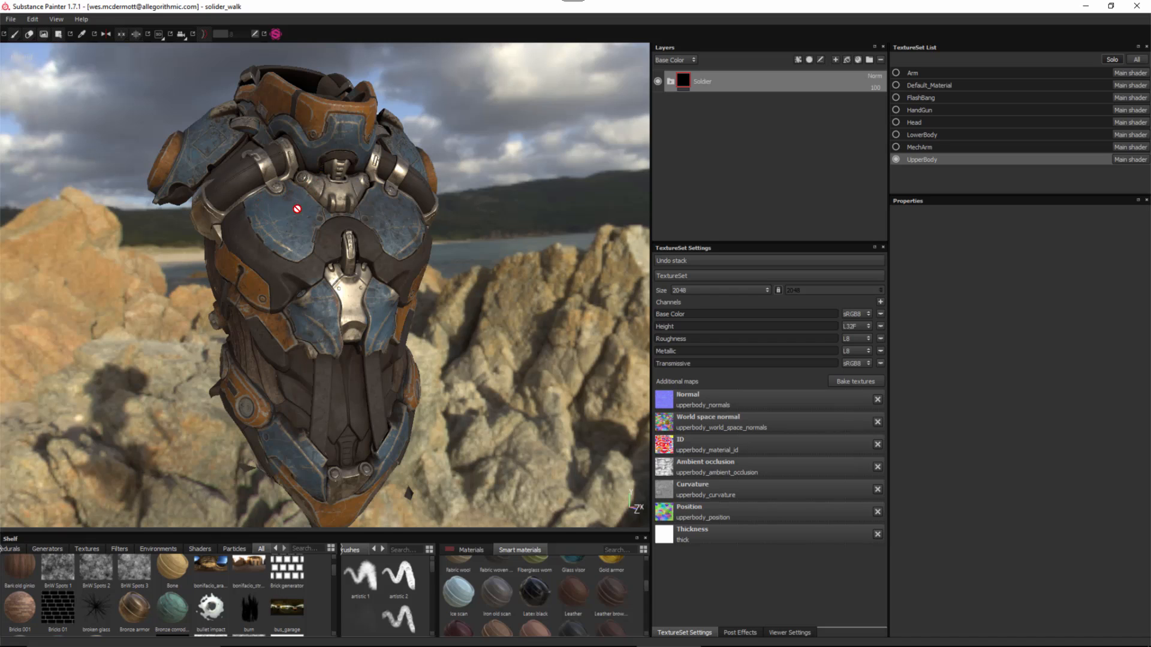
pyautogui.keyDown('alt'); pyautogui.moveTo(318, 242); pyautogui.dragTo(329, 253, button='right'); pyautogui.keyUp('alt')
pyautogui.keyDown('alt'); pyautogui.moveTo(329, 253); pyautogui.dragTo(331, 259, button='middle'); pyautogui.keyUp('alt')
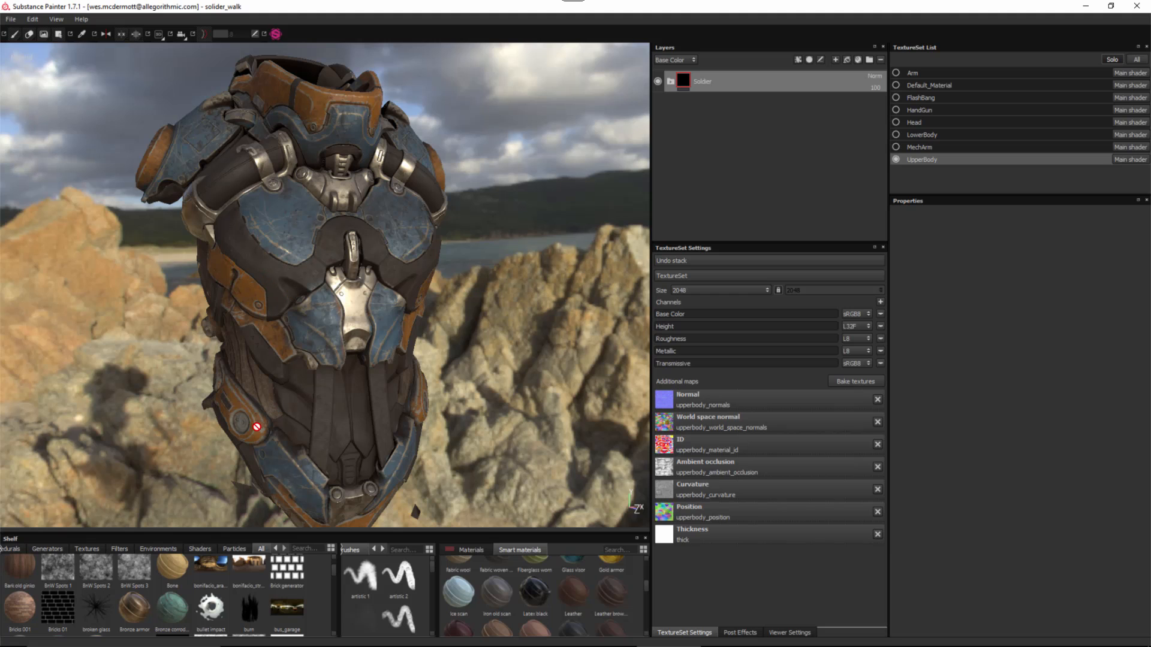
pyautogui.keyDown('alt'); pyautogui.moveTo(266, 363); pyautogui.dragTo(252, 364); pyautogui.keyUp('alt')
pyautogui.keyDown('alt'); pyautogui.moveTo(322, 274); pyautogui.dragTo(326, 263); pyautogui.keyUp('alt')
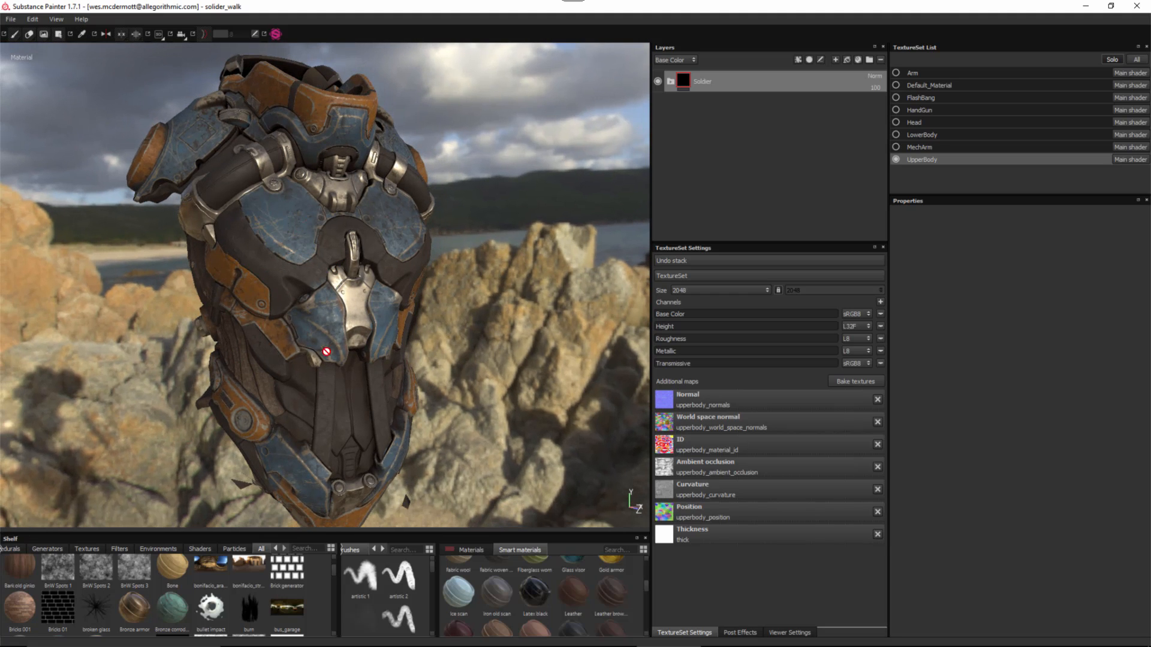
pyautogui.keyDown('alt'); pyautogui.moveTo(401, 264); pyautogui.dragTo(425, 162); pyautogui.keyUp('alt')
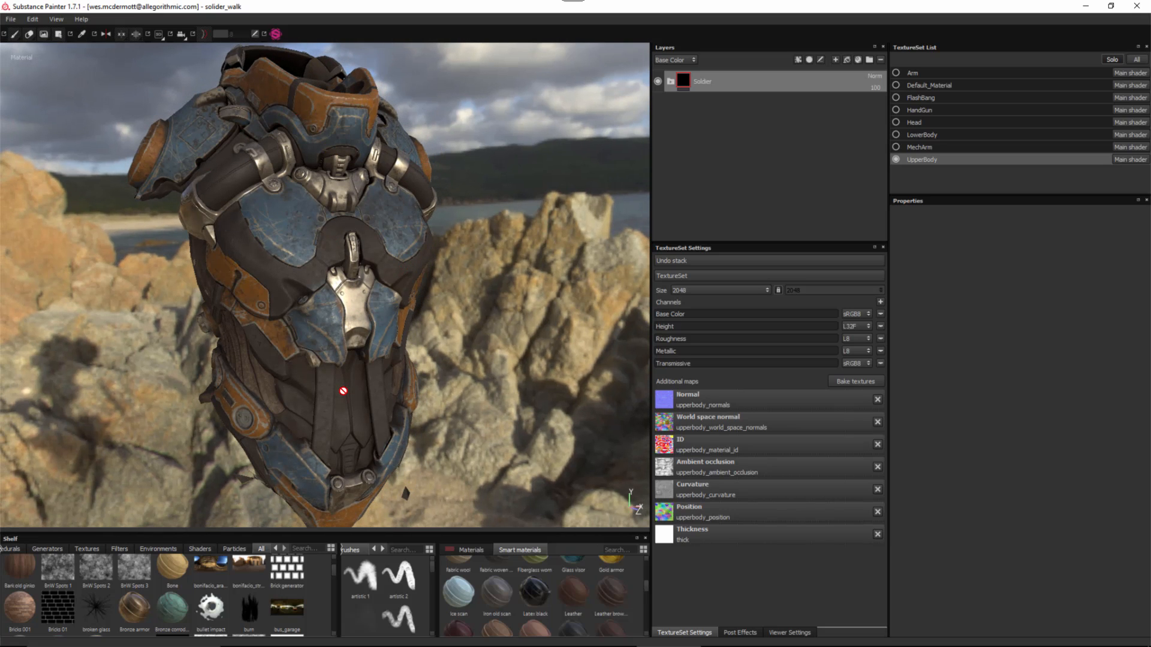
pyautogui.keyDown('alt'); pyautogui.moveTo(344, 253); pyautogui.dragTo(380, 294); pyautogui.keyUp('alt')
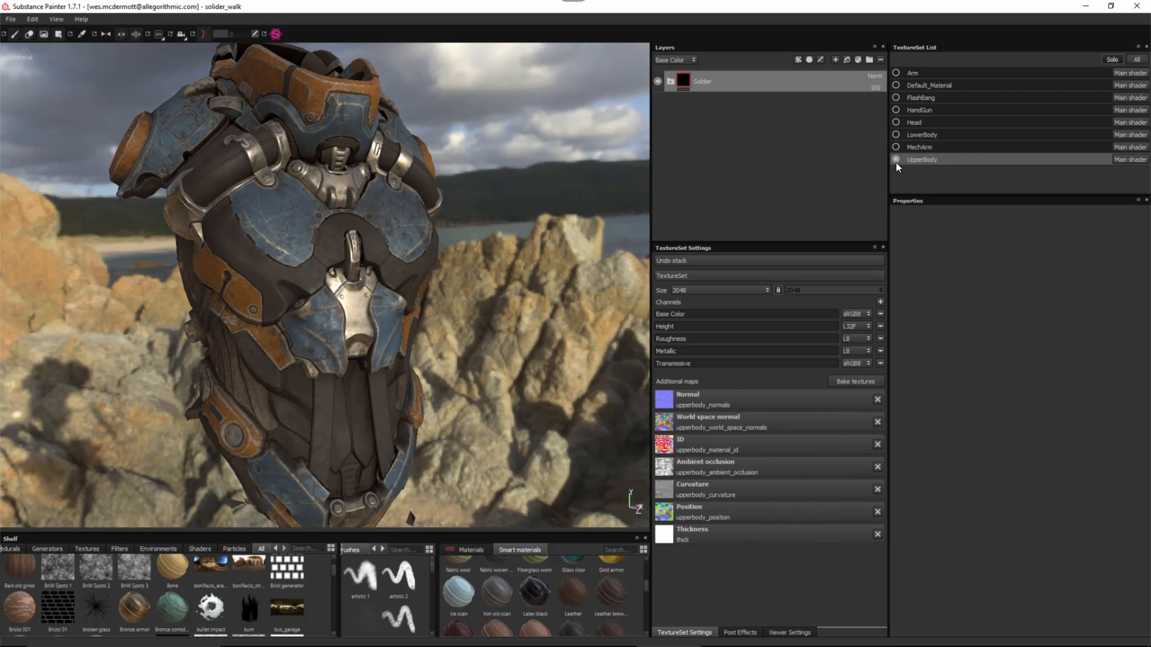
# - In the Baking dialog, tick Normal, World space normal, ID, Ambient occlusion and Curvature, and untick Thickness
pyautogui.click(842, 380)
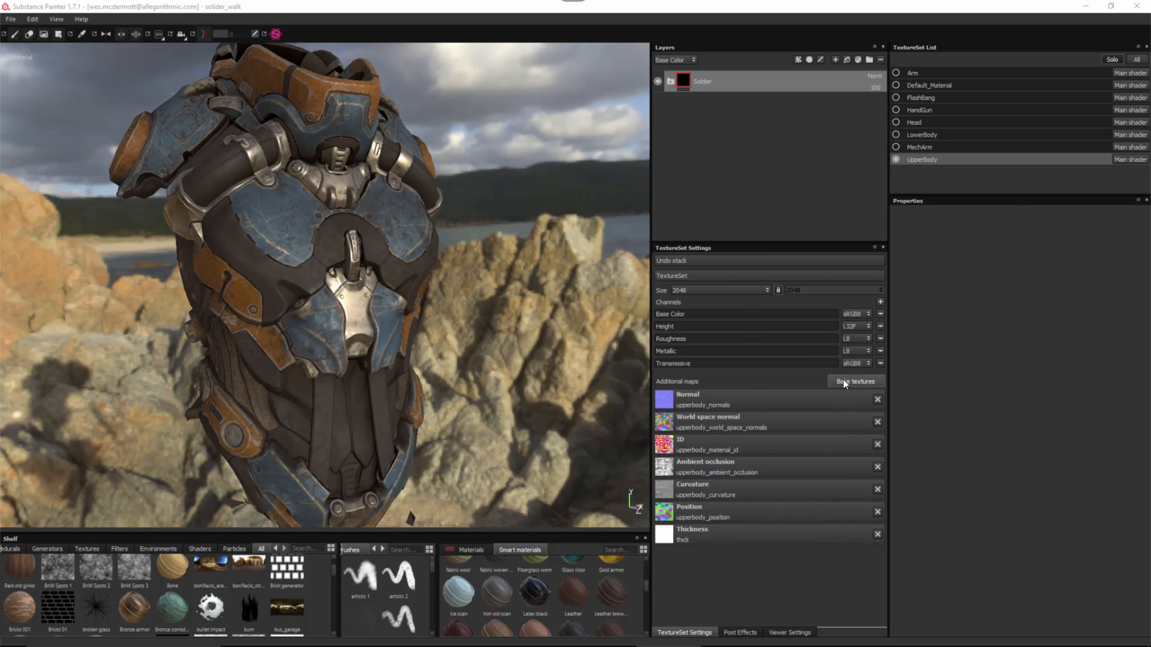
pyautogui.moveTo(486, 143); pyautogui.dragTo(557, 134)
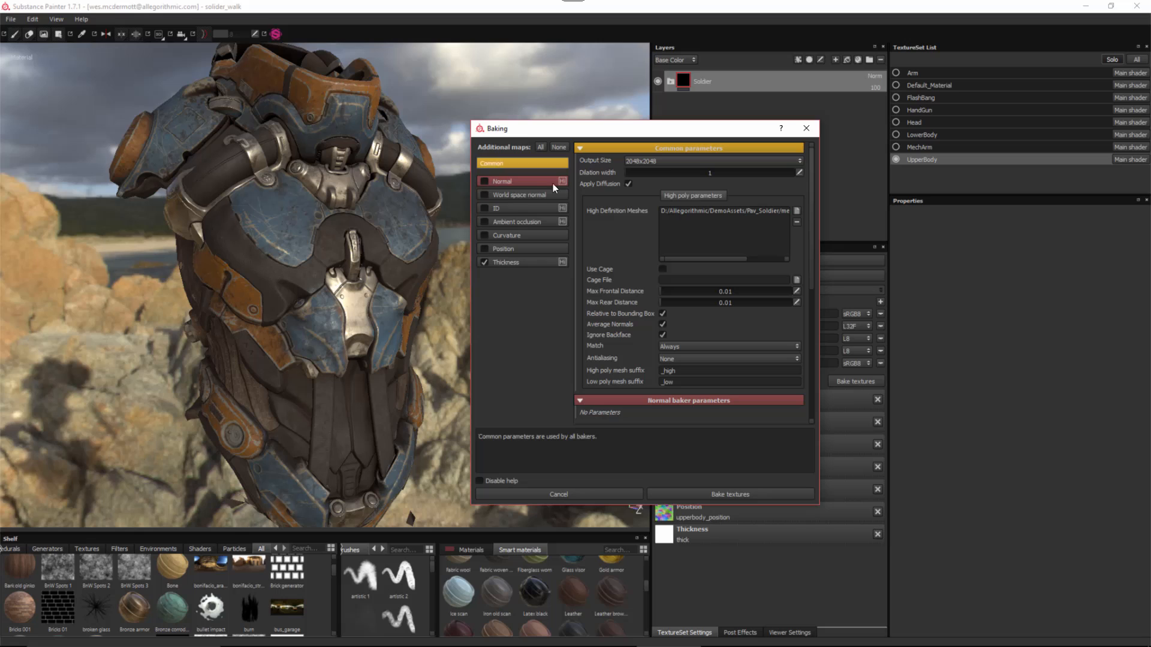
pyautogui.click(484, 181)
pyautogui.click(485, 194)
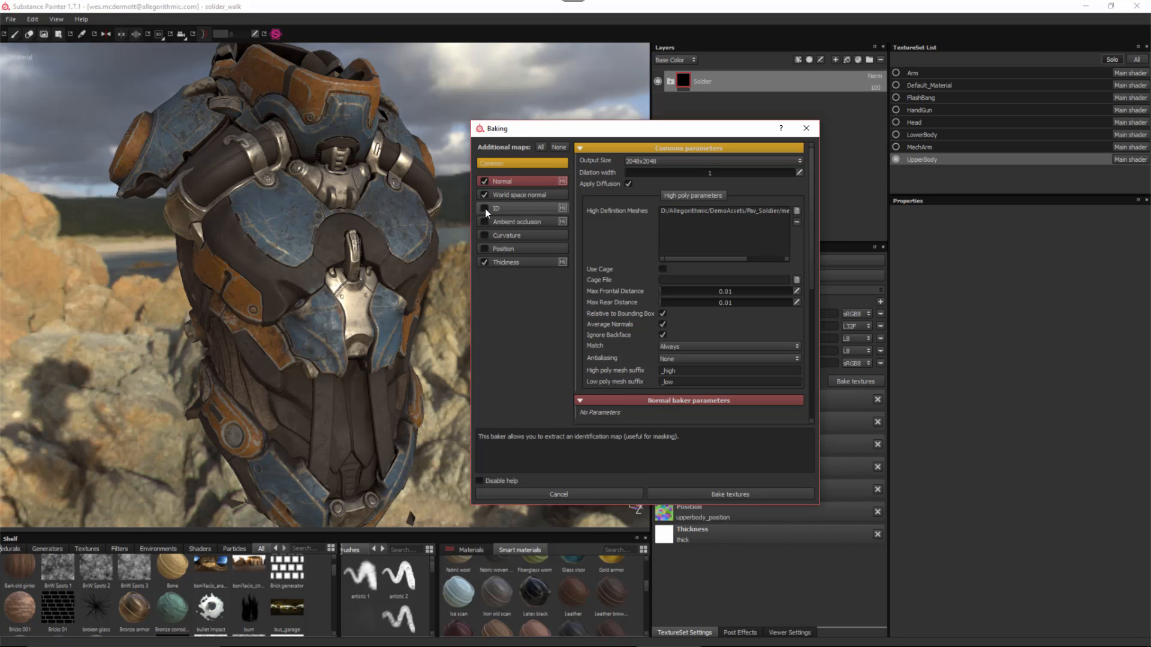
pyautogui.click(484, 208)
pyautogui.click(484, 221)
pyautogui.click(484, 235)
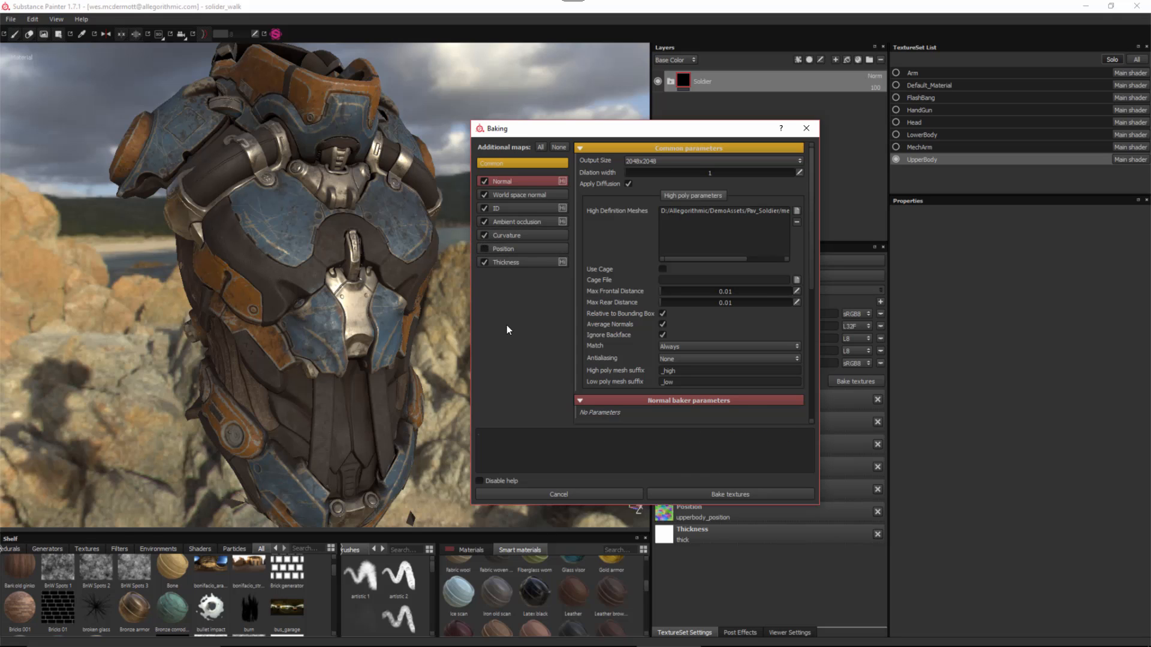
pyautogui.click(484, 262)
# - Set the ID bake's Color Source to Material Color, then review the Common bake parameters
pyautogui.click(501, 208)
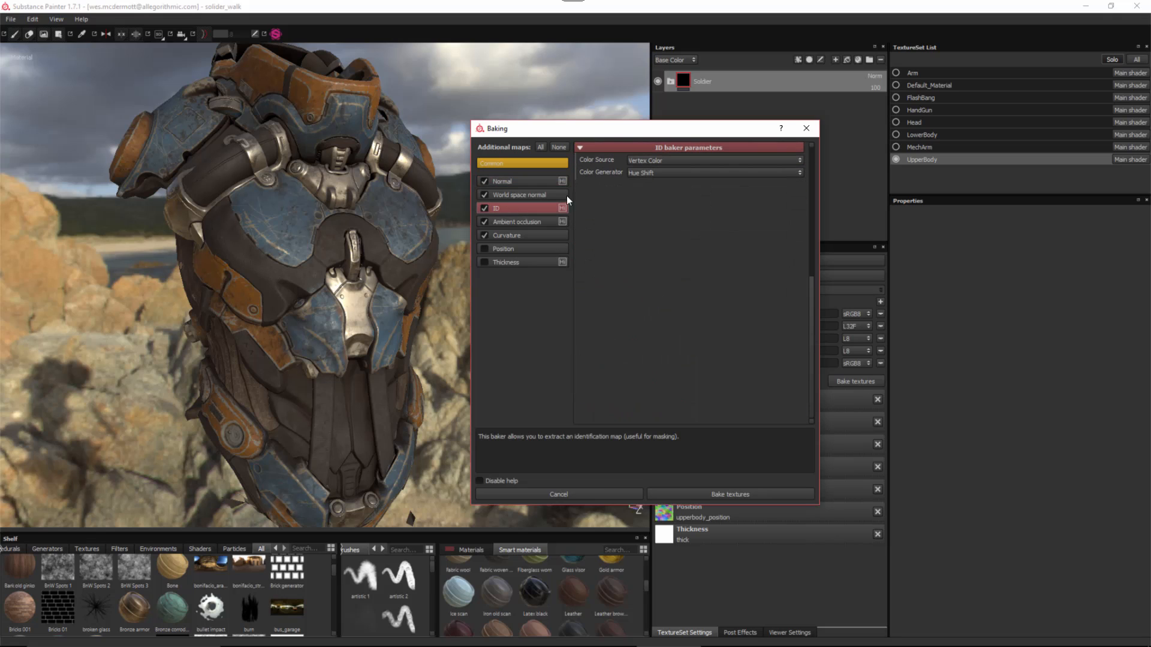
pyautogui.click(641, 160)
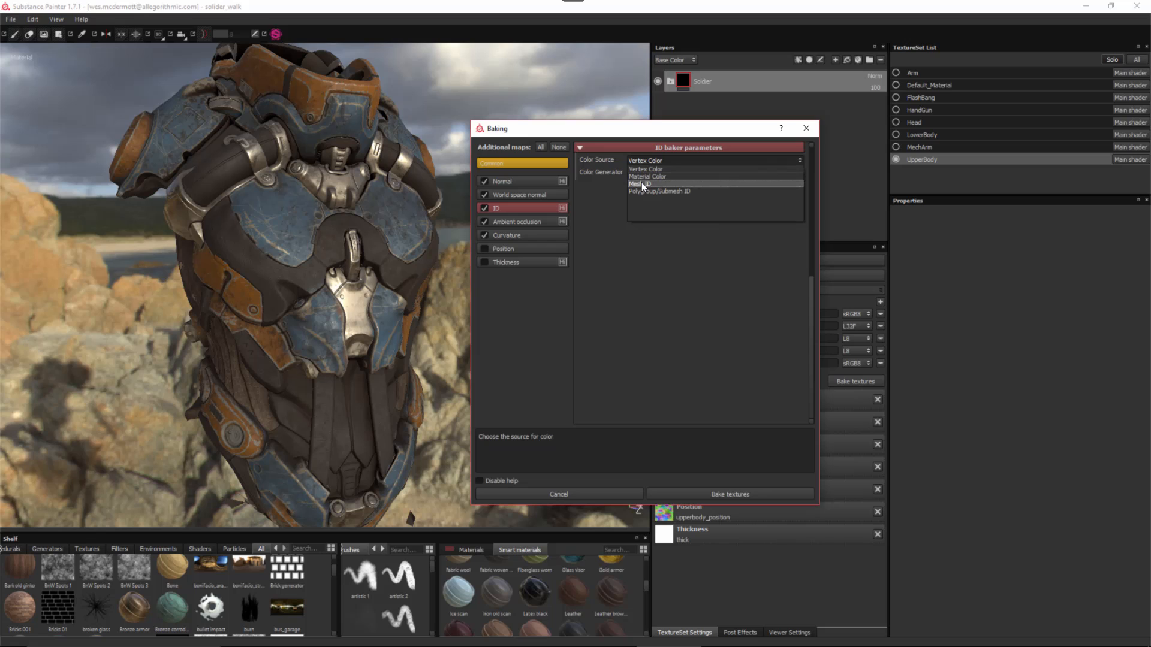
pyautogui.click(649, 177)
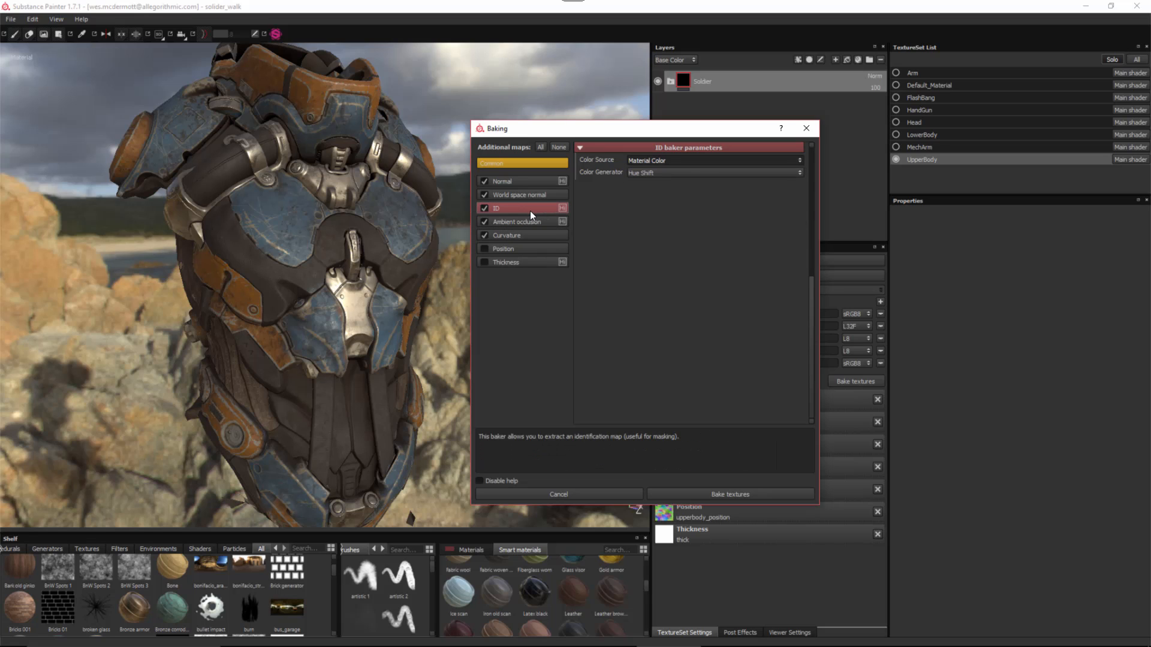
pyautogui.click(519, 163)
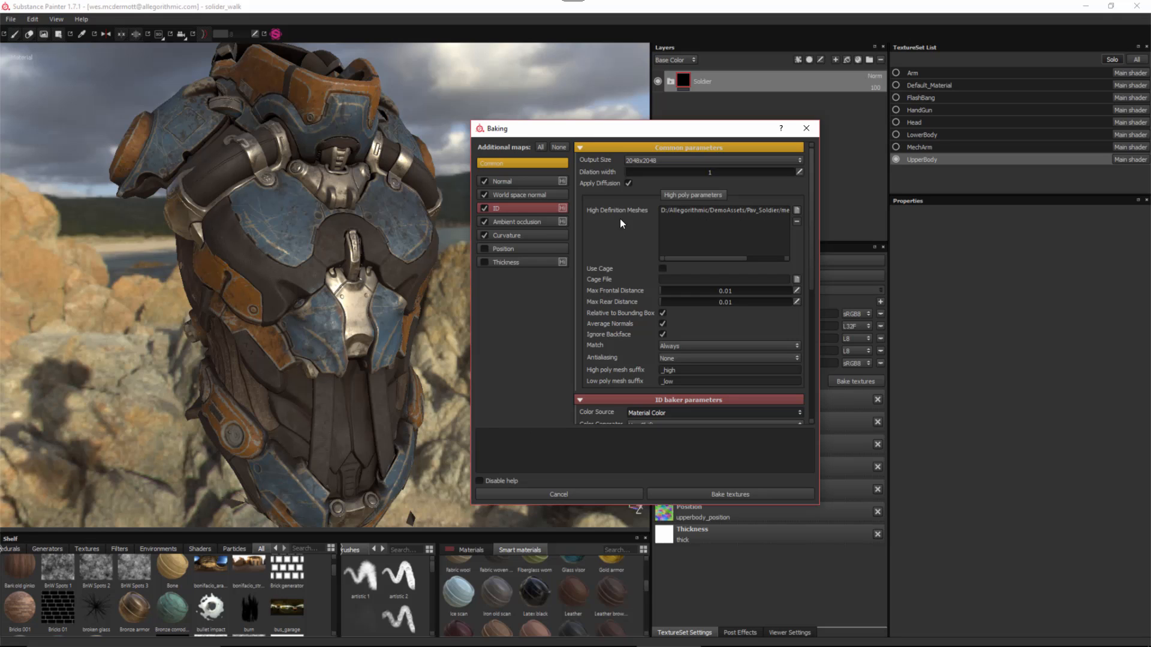
pyautogui.click(516, 208)
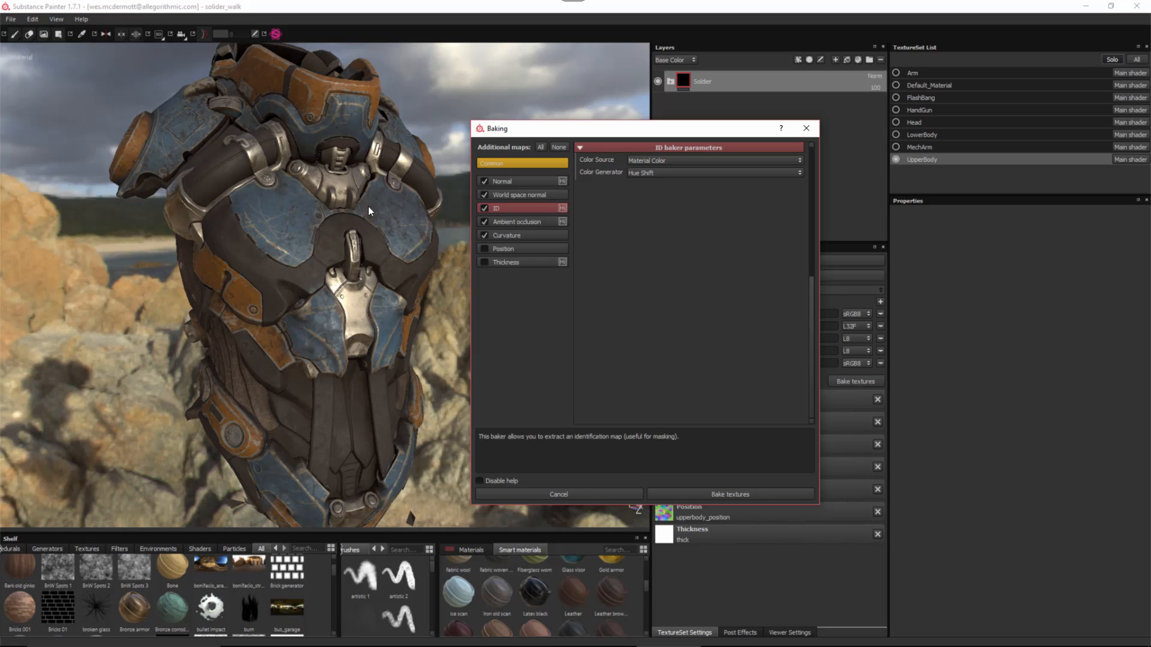
pyautogui.click(517, 163)
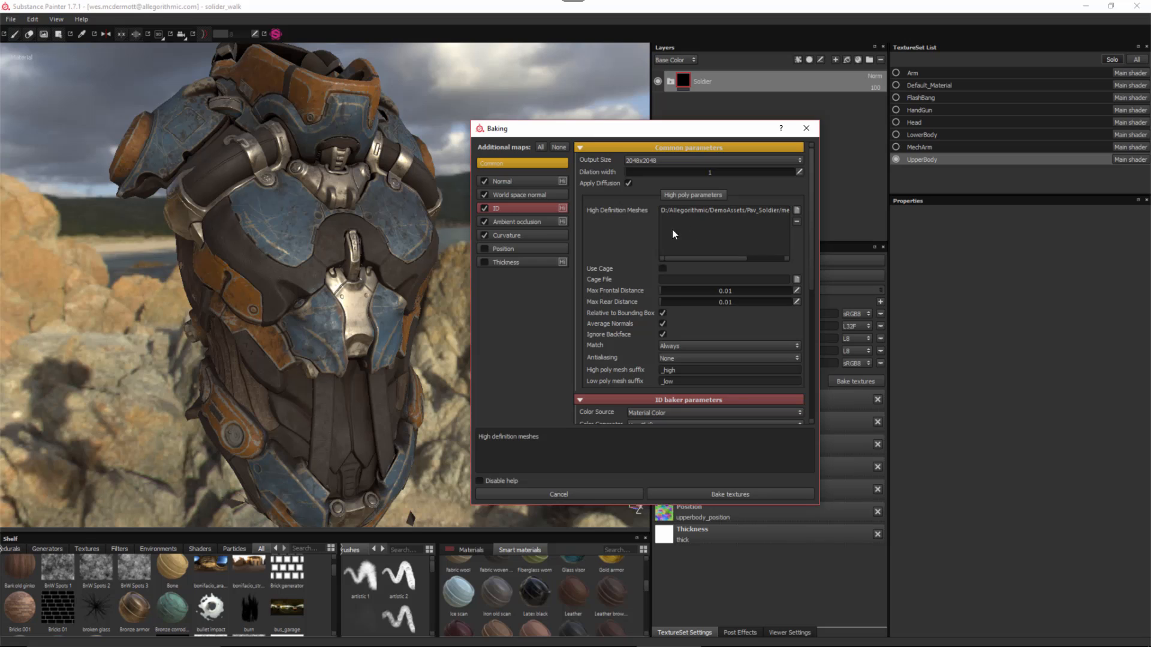
# - Leave only the ID map ticked, remove the High Definition Mesh, then cancel the bake
pyautogui.click(485, 208)
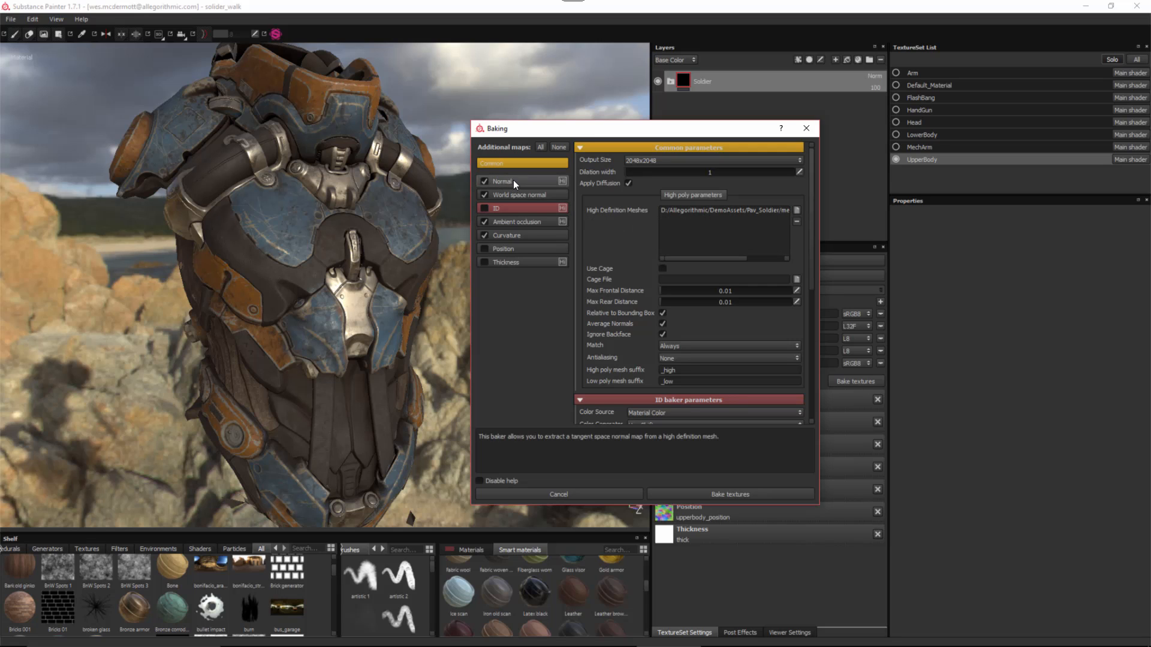
pyautogui.click(559, 147)
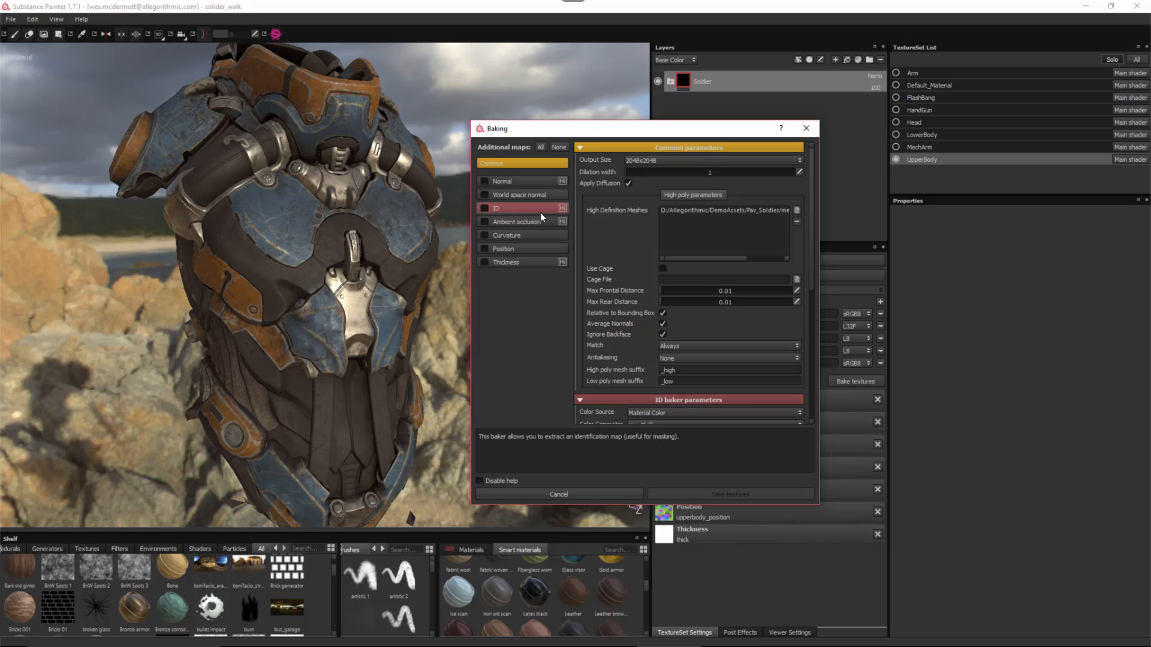
pyautogui.click(484, 209)
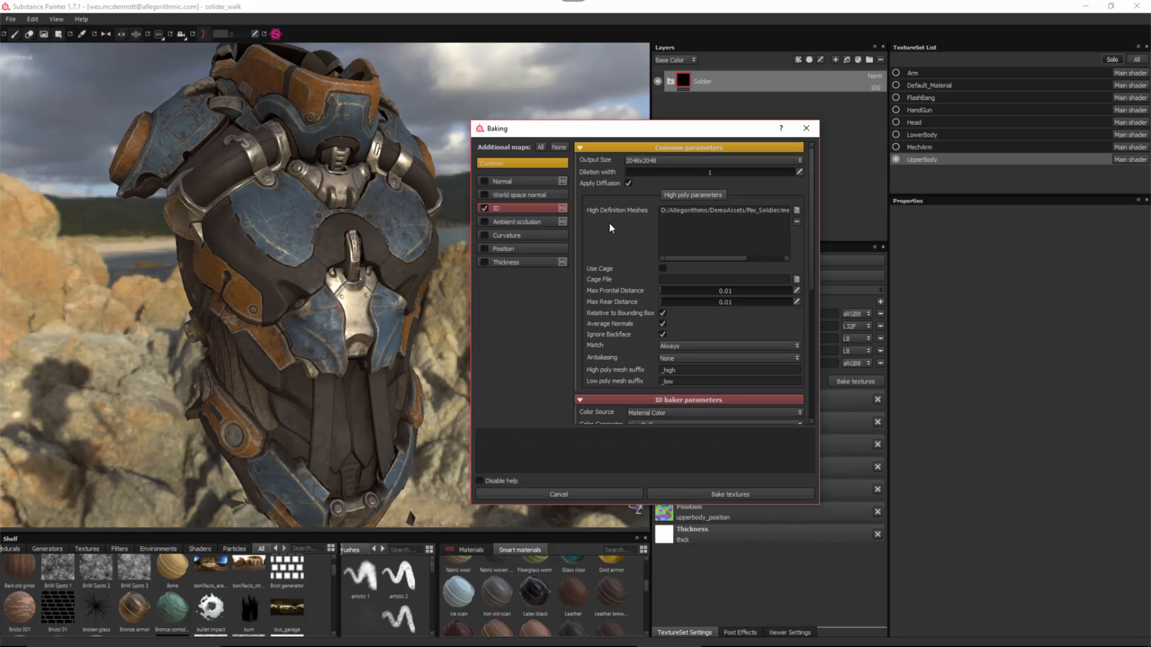
pyautogui.click(765, 211)
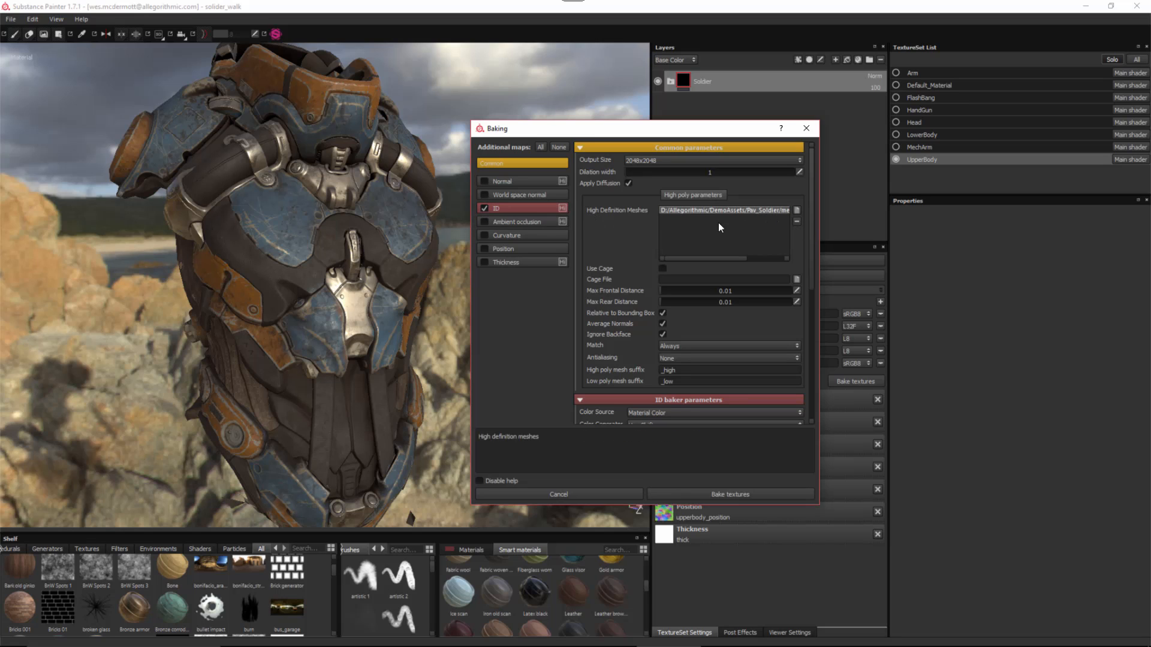
pyautogui.click(797, 222)
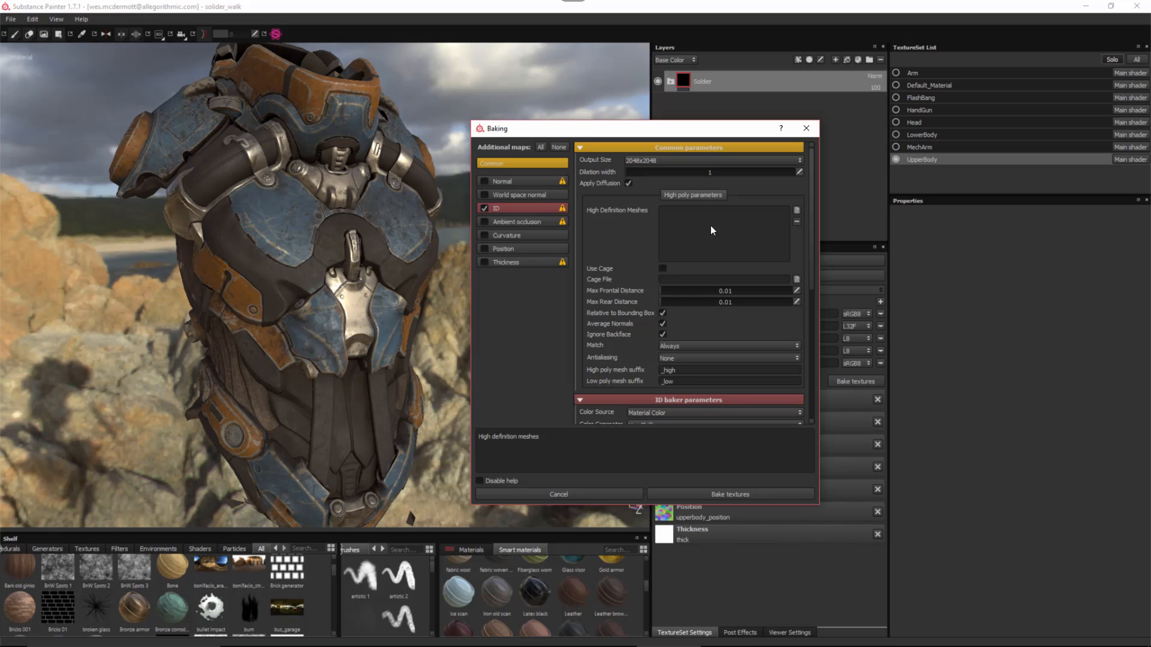
pyautogui.click(506, 208)
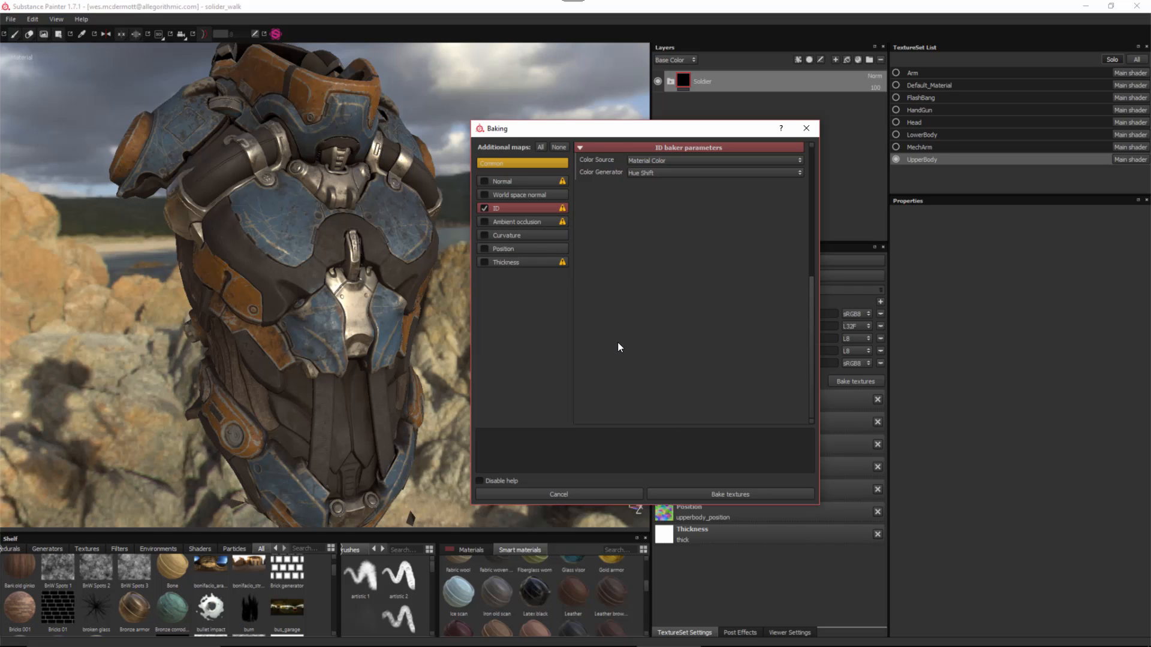
pyautogui.click(532, 495)
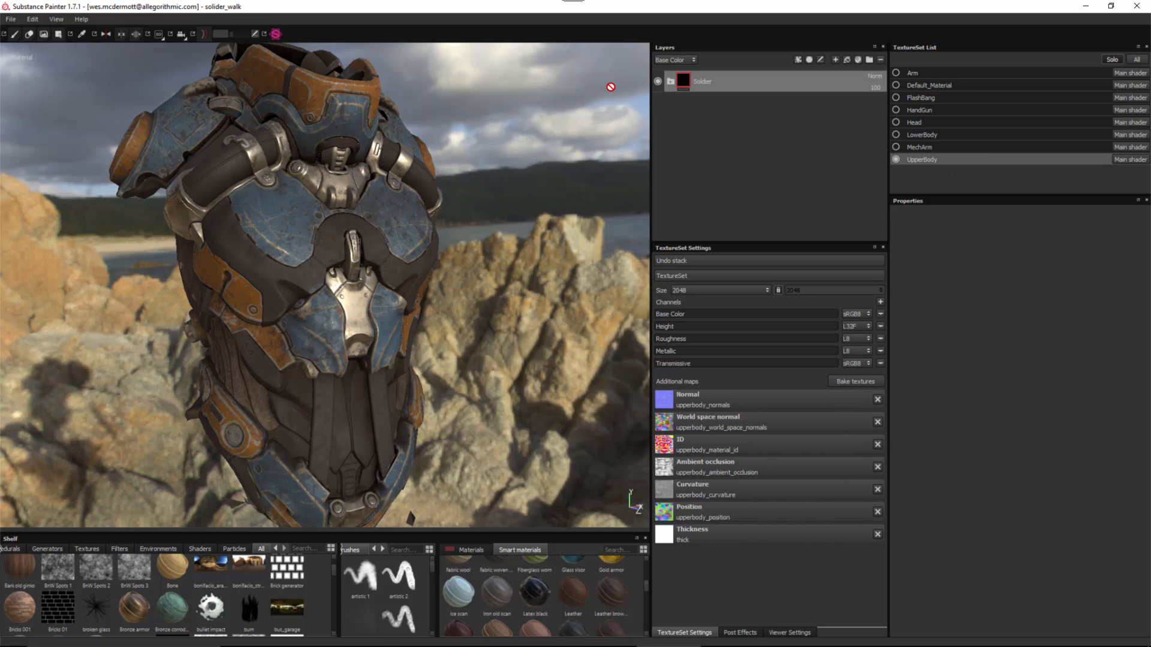
# - Hide the Soldier layer and add a new empty folder above it
pyautogui.click(657, 82)
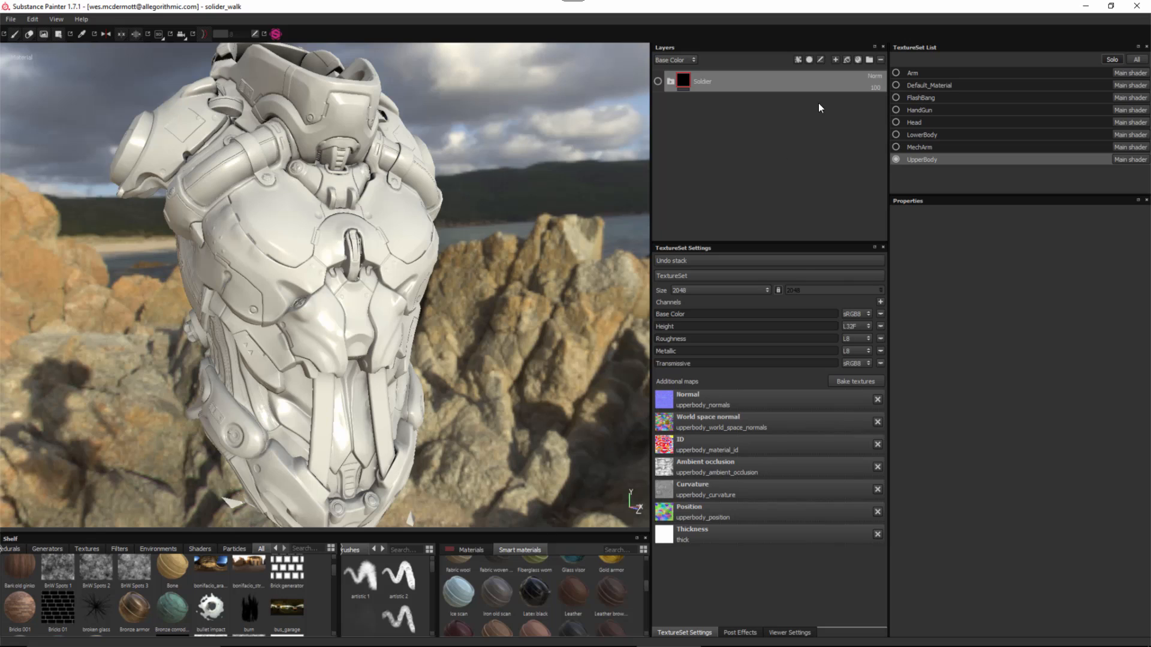
pyautogui.click(869, 60)
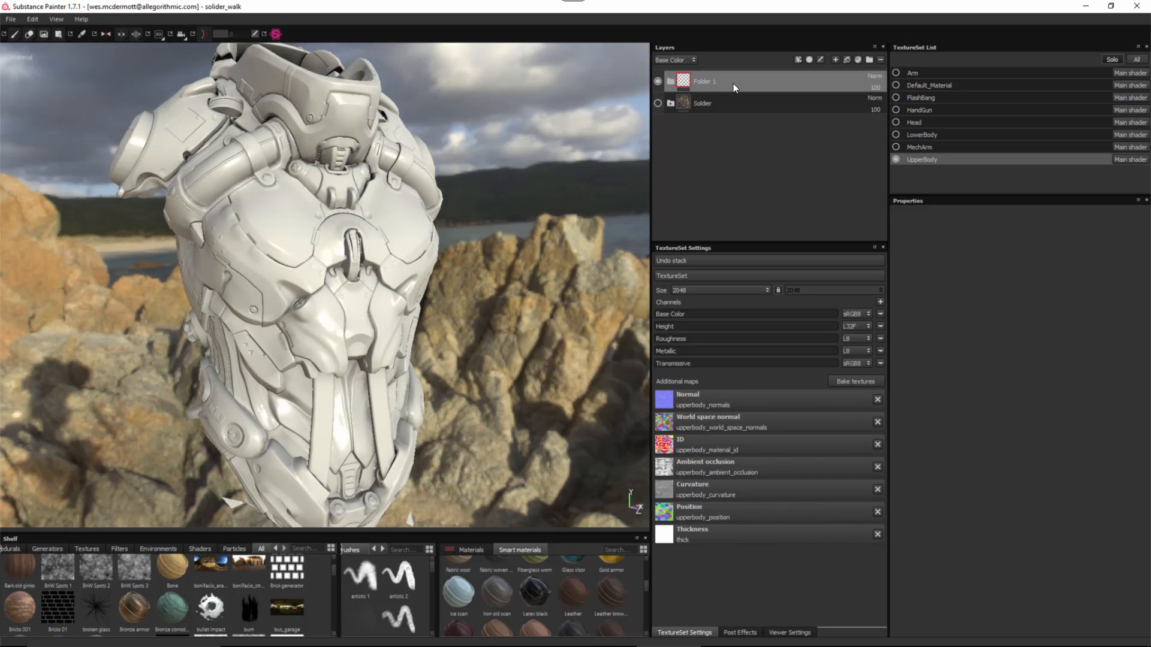
# - Name the folder Metal and put a fill layer named base inside it
pyautogui.doubleClick(699, 81)
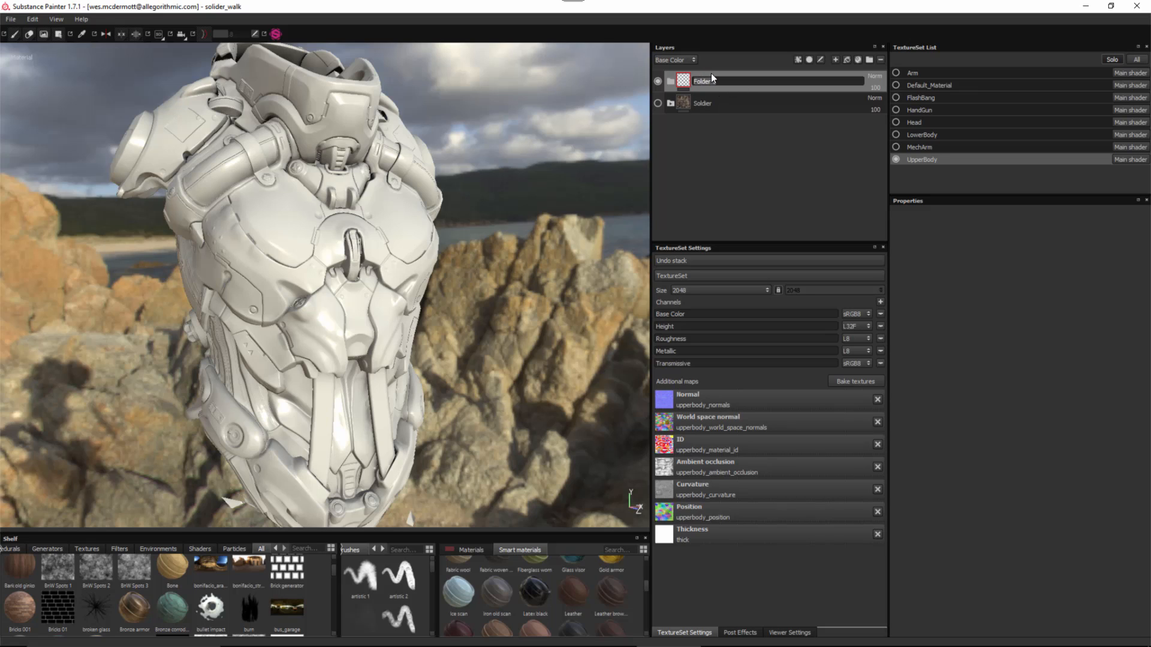
pyautogui.write('Metal')
pyautogui.press('Return')
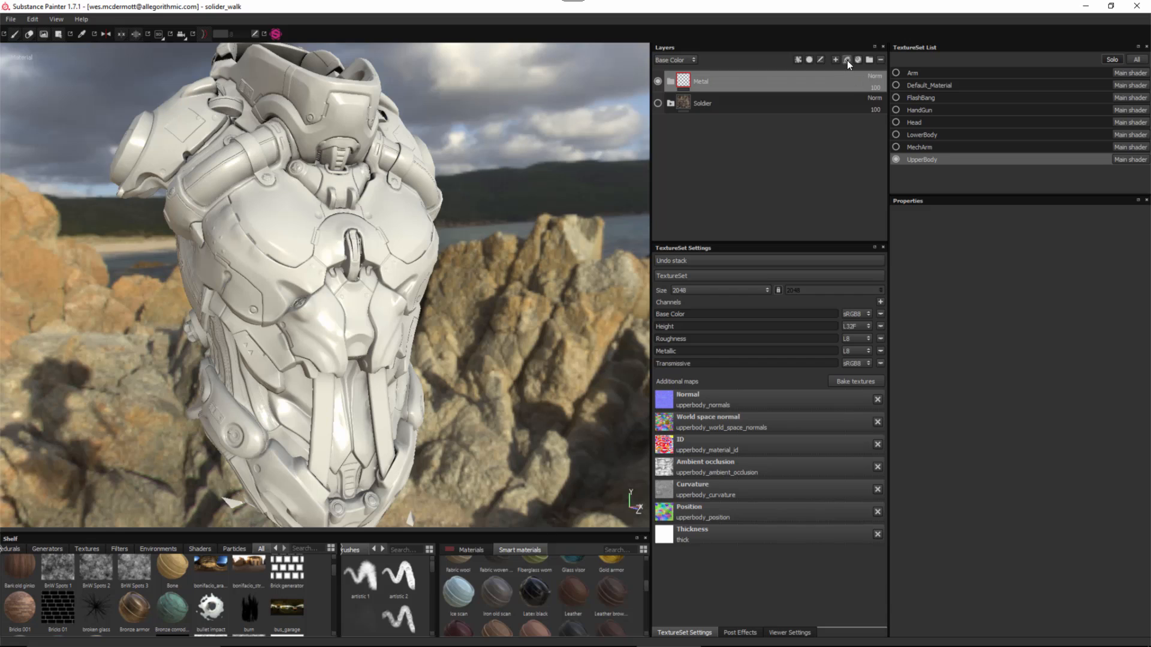
pyautogui.click(847, 59)
pyautogui.moveTo(707, 78); pyautogui.dragTo(732, 99)
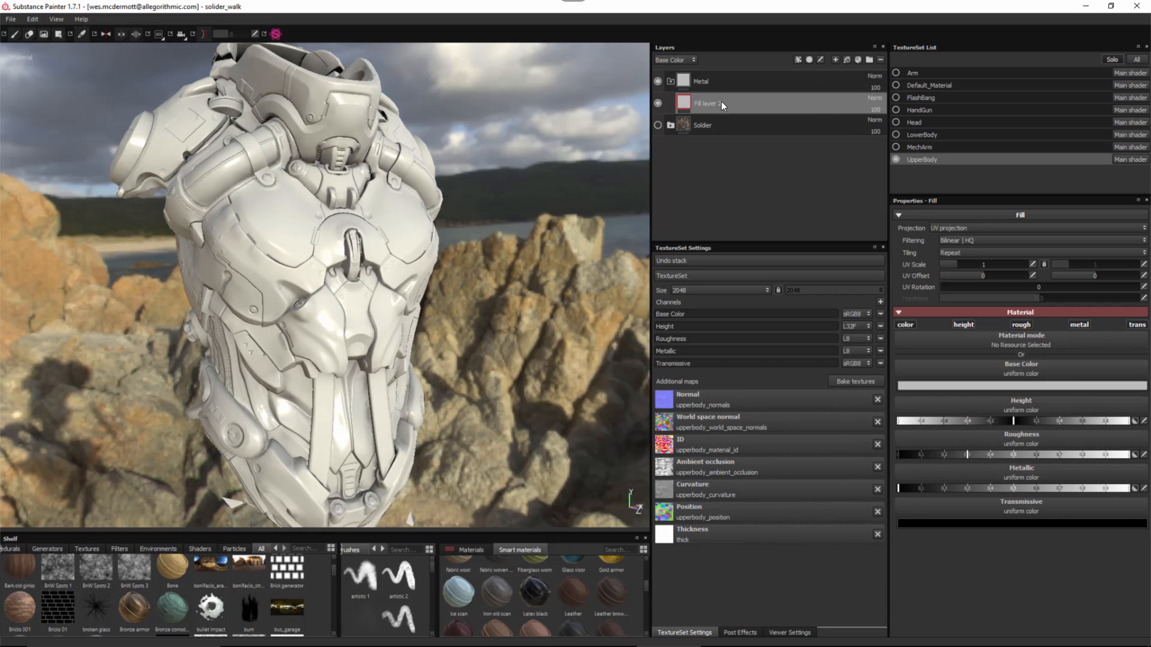
pyautogui.doubleClick(720, 103)
pyautogui.write('base')
pyautogui.press('Return')
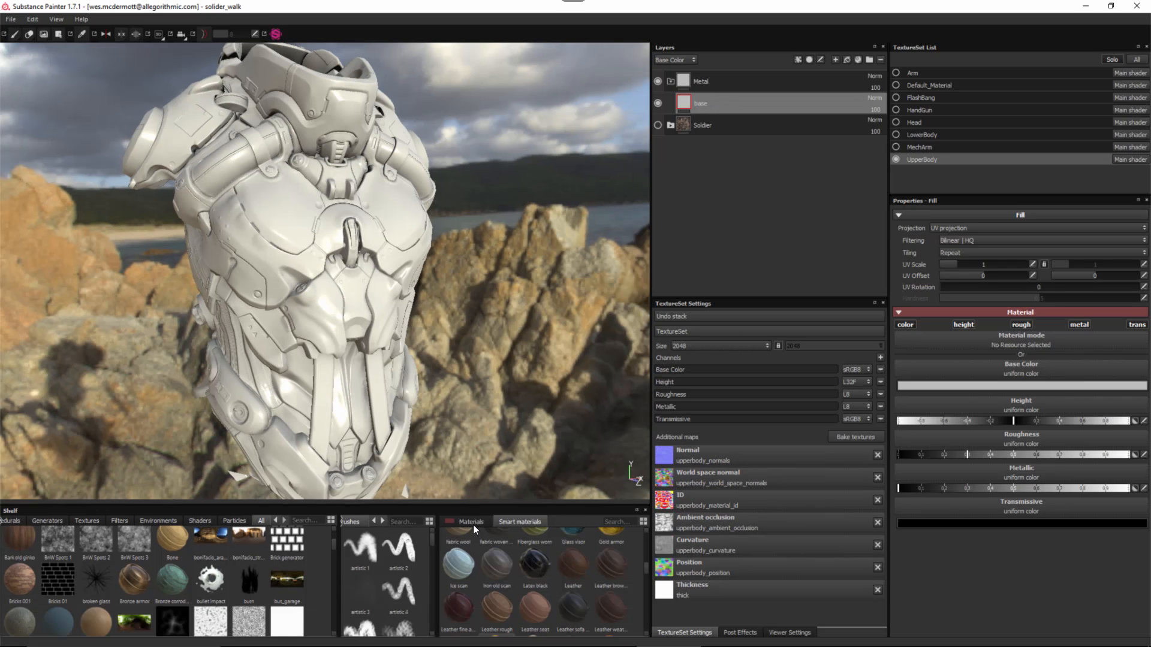
# - Apply the Uniform cobalt material to base and add another fill layer above it
pyautogui.click(474, 522)
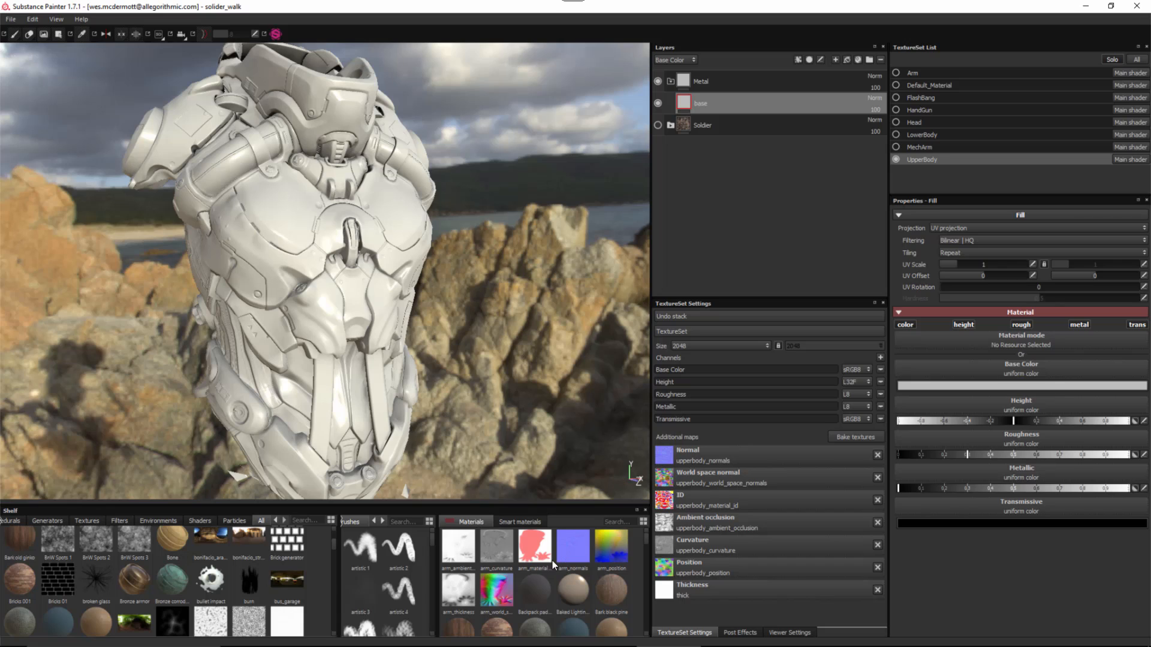
pyautogui.click(606, 521)
pyautogui.write('uni')
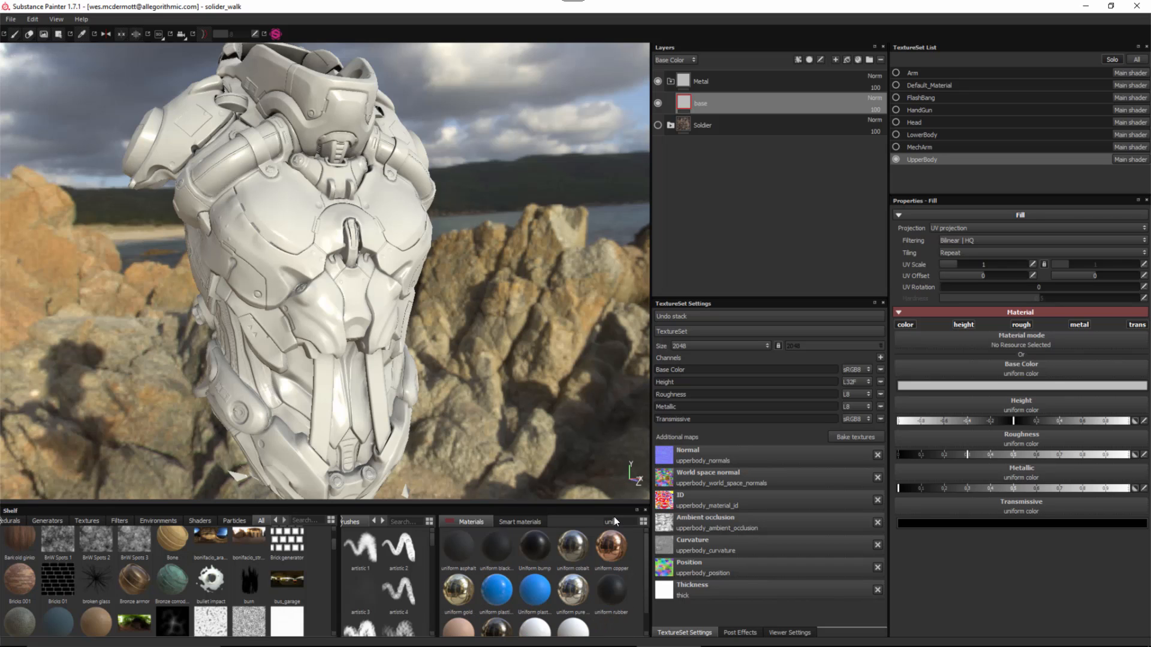
pyautogui.click(572, 545)
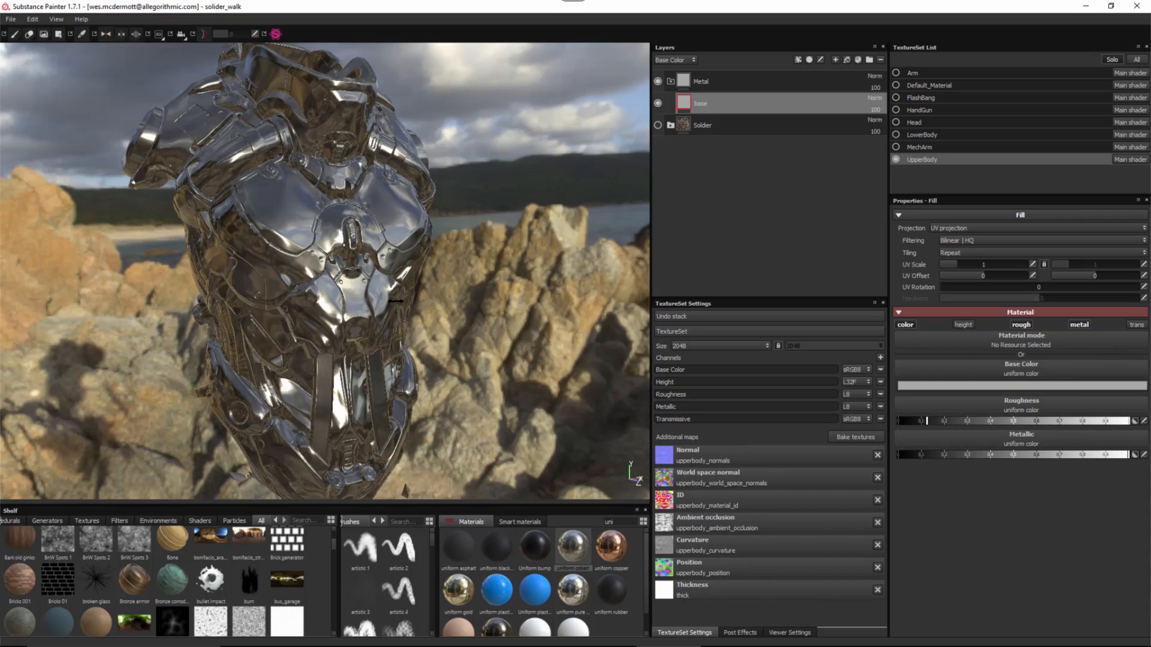
pyautogui.keyDown('shift'); pyautogui.moveTo(458, 270); pyautogui.dragTo(412, 308, button='right'); pyautogui.keyUp('shift')
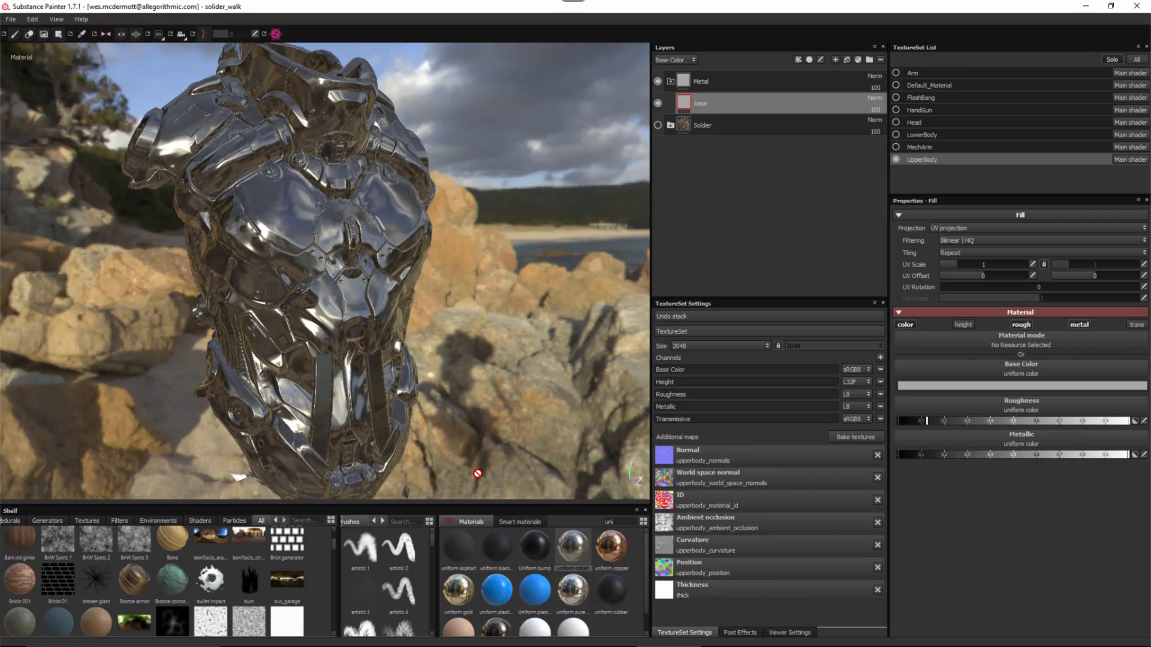
pyautogui.moveTo(475, 505); pyautogui.dragTo(475, 565)
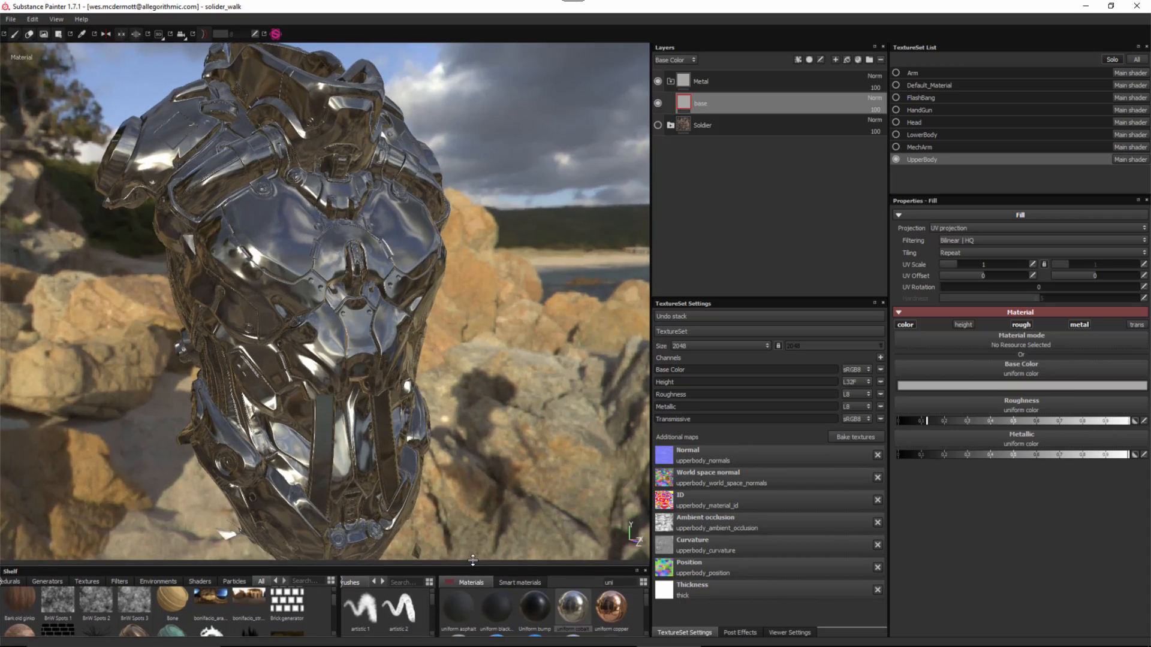
pyautogui.moveTo(363, 175); pyautogui.dragTo(392, 193, button='middle')
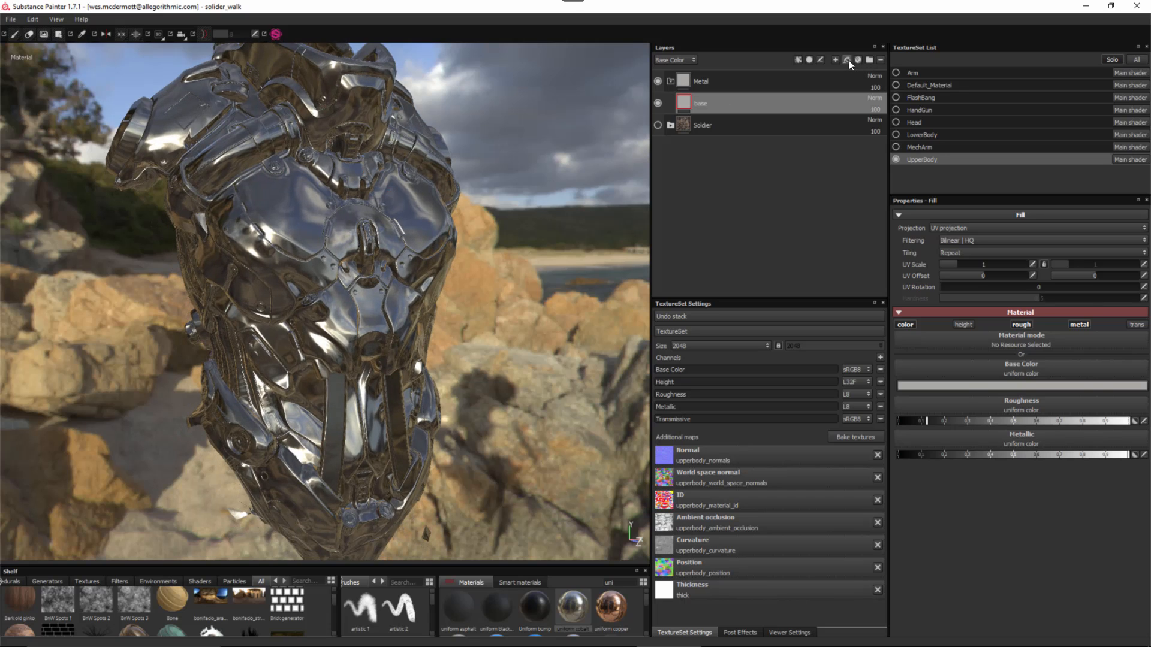
pyautogui.click(847, 60)
# - Name the new fill layer Rough and disable its color, height, metallic and transmissive channels
pyautogui.doubleClick(717, 104)
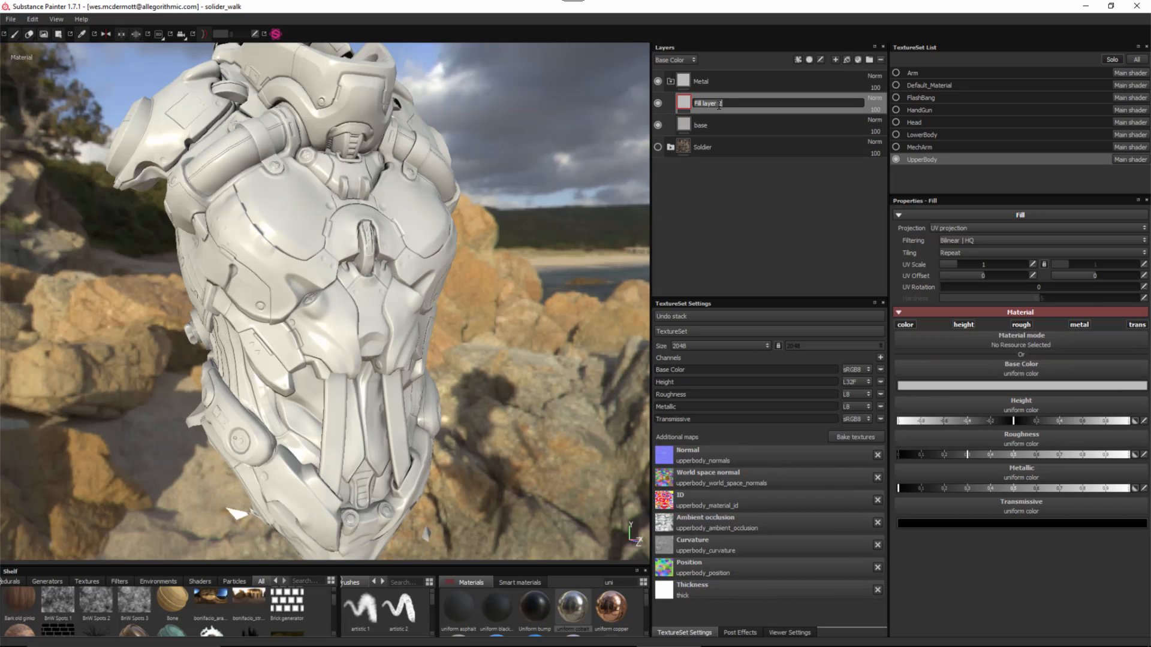
pyautogui.write('Rough')
pyautogui.press('Return')
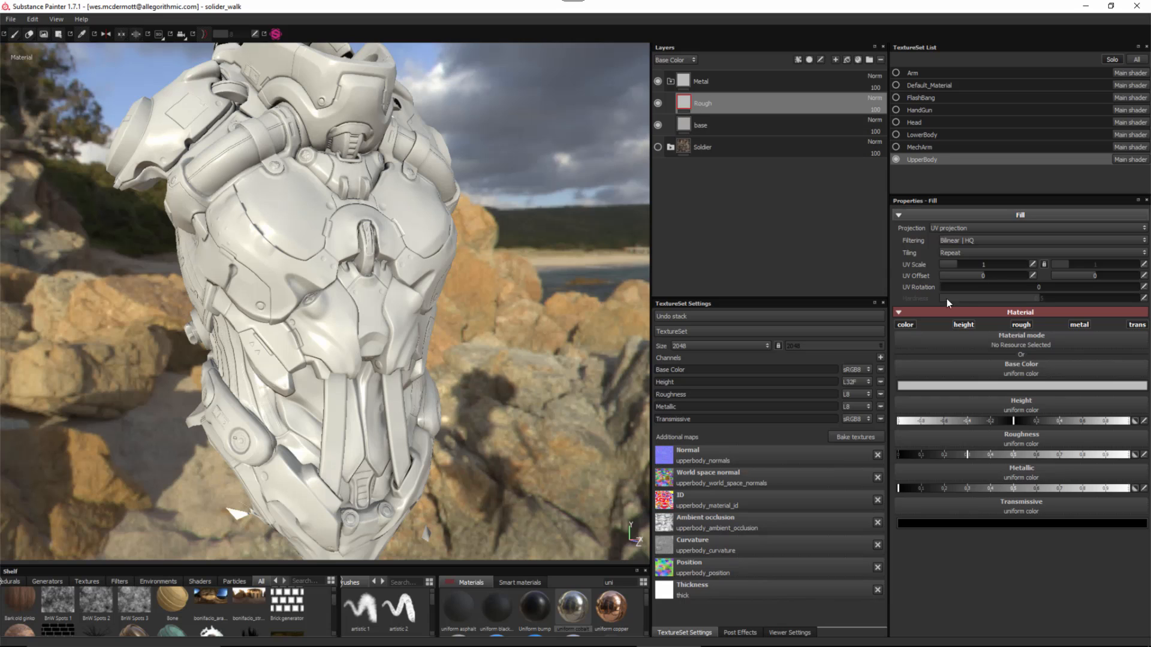
pyautogui.click(905, 325)
pyautogui.click(963, 324)
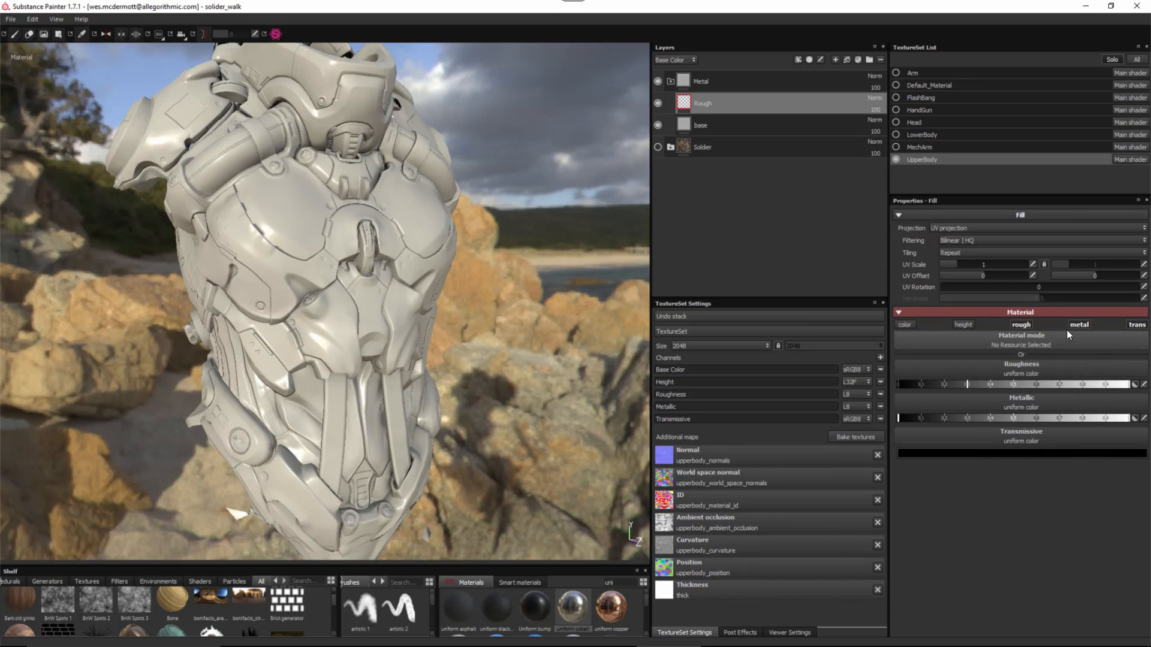
pyautogui.click(1078, 325)
pyautogui.click(1136, 325)
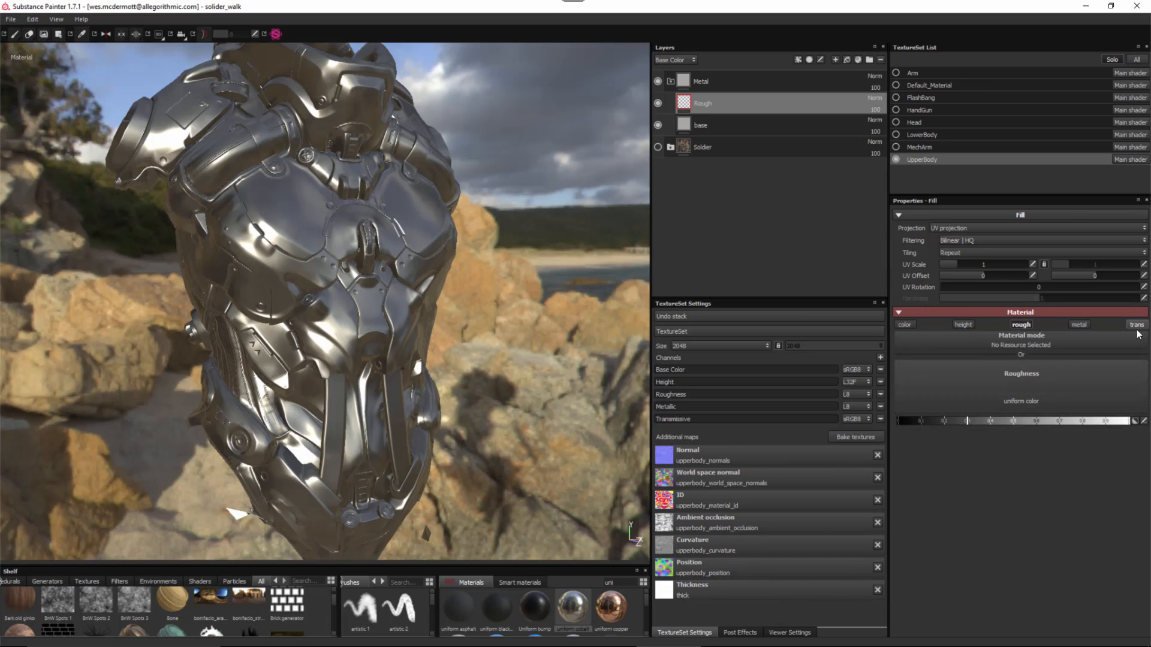
# - Use BnW Spots 2 as the Rough layer's roughness texture
pyautogui.click(976, 369)
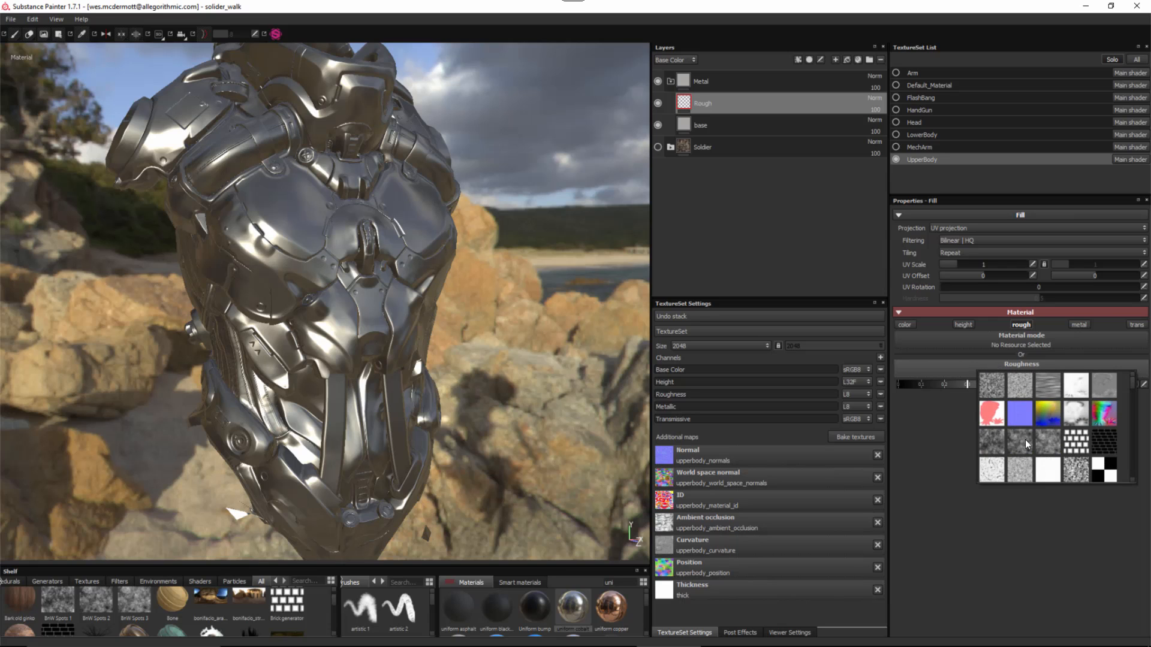
pyautogui.moveTo(1041, 442)
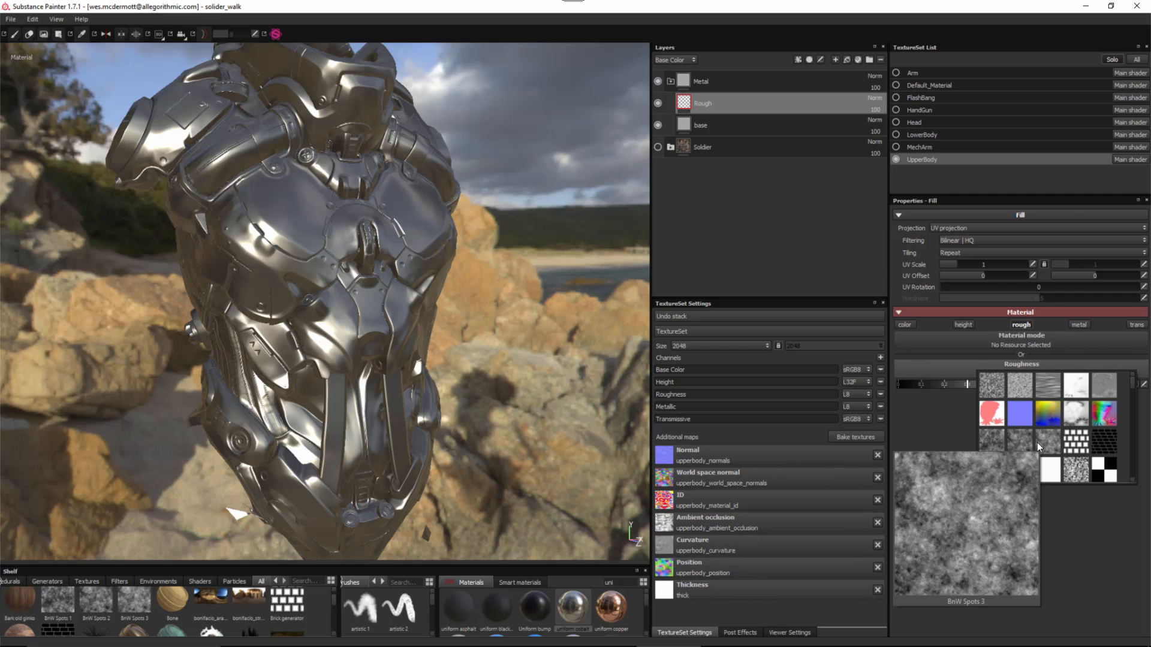
pyautogui.click(1024, 442)
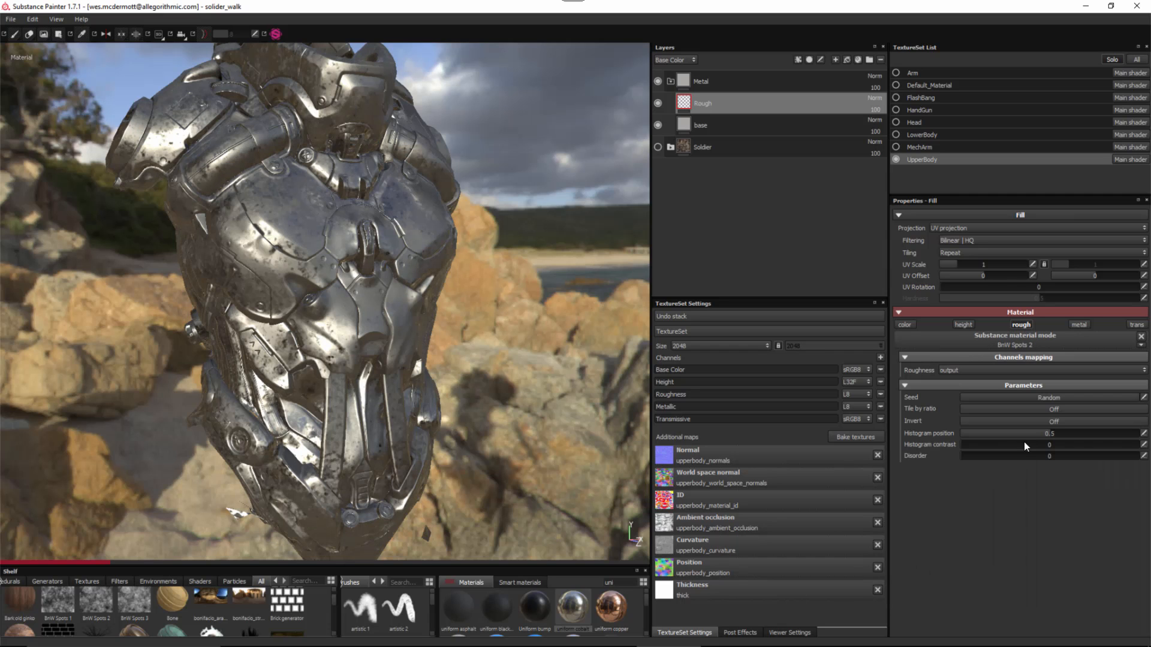
pyautogui.keyDown('alt'); pyautogui.moveTo(382, 153); pyautogui.dragTo(429, 249, button='right'); pyautogui.keyUp('alt')
pyautogui.keyDown('alt'); pyautogui.moveTo(409, 248); pyautogui.dragTo(424, 257, button='middle'); pyautogui.keyUp('alt')
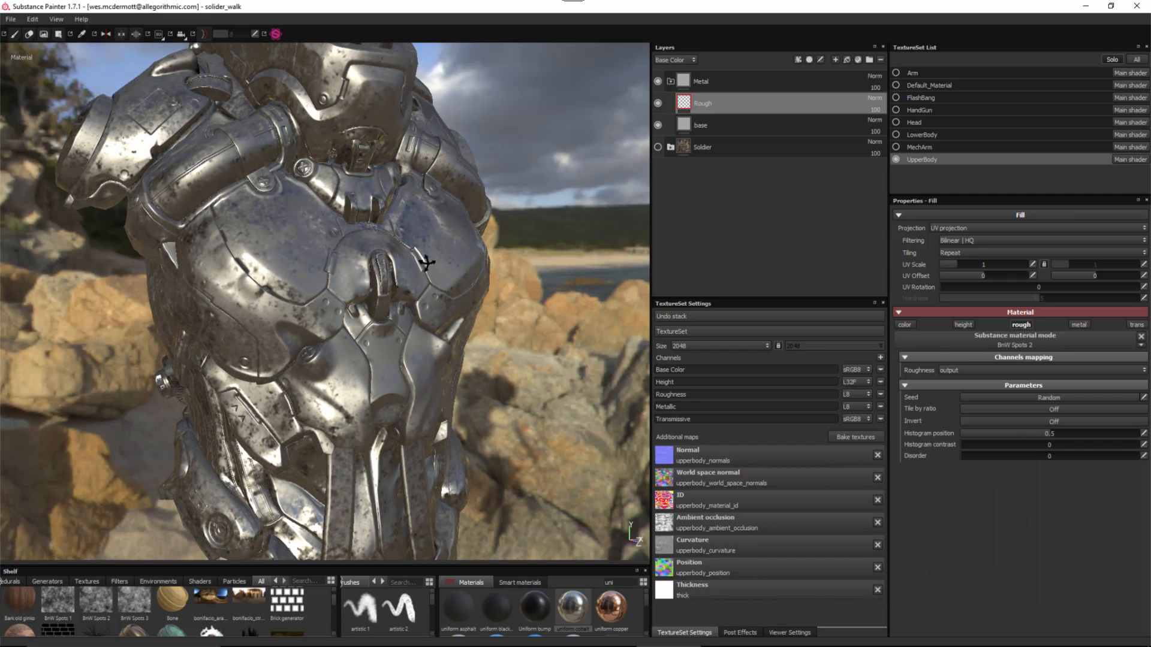
pyautogui.keyDown('alt'); pyautogui.moveTo(423, 257); pyautogui.dragTo(413, 265); pyautogui.keyUp('alt')
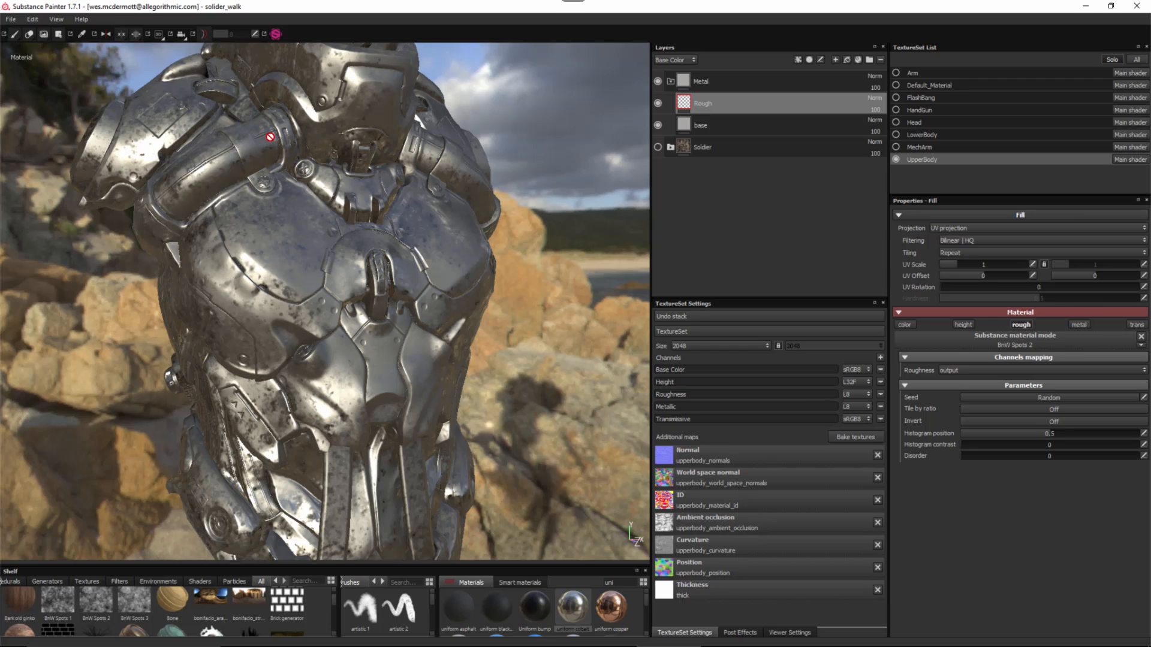
# - Switch the viewport to the 3D/2D layout and enlarge the UV view
pyautogui.click(159, 35)
pyautogui.click(170, 53)
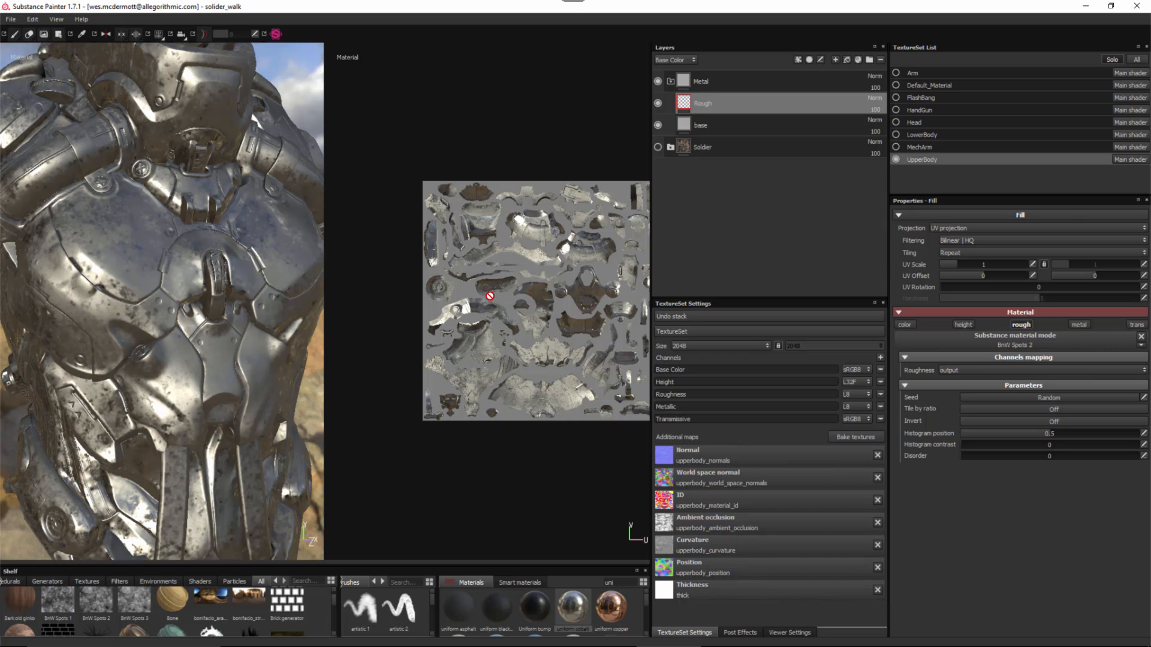
pyautogui.keyDown('alt'); pyautogui.moveTo(538, 300); pyautogui.dragTo(543, 314, button='right'); pyautogui.keyUp('alt')
pyautogui.keyDown('alt'); pyautogui.moveTo(543, 314); pyautogui.dragTo(521, 312, button='middle'); pyautogui.keyUp('alt')
pyautogui.keyDown('alt'); pyautogui.moveTo(523, 309); pyautogui.dragTo(545, 344, button='right'); pyautogui.keyUp('alt')
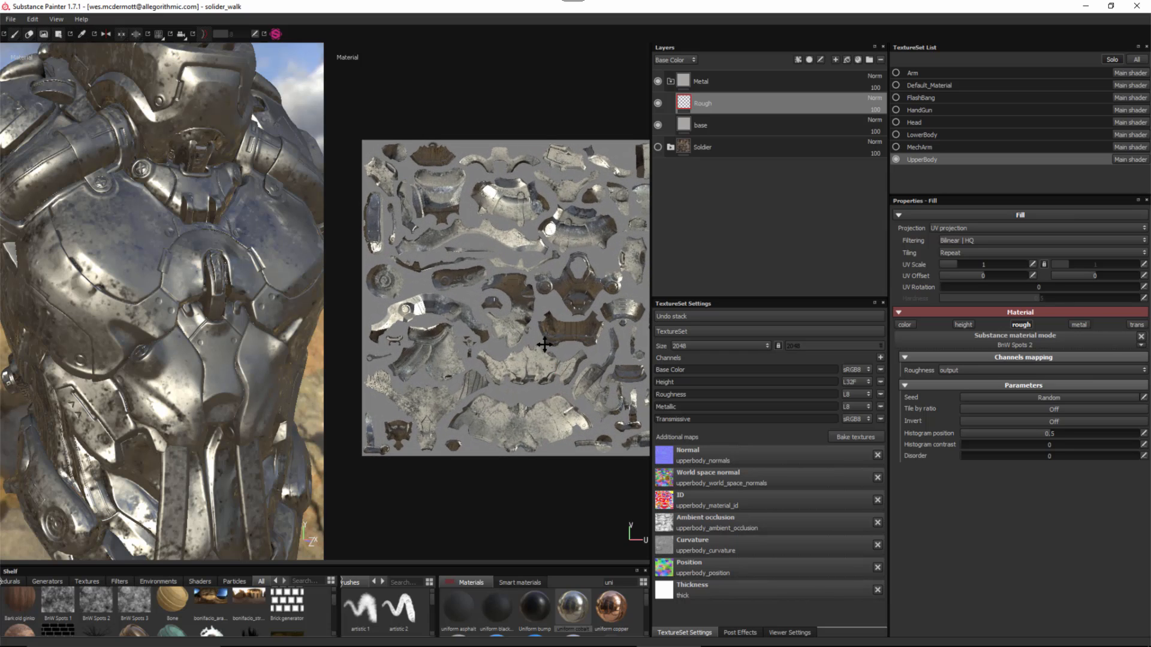
pyautogui.keyDown('alt'); pyautogui.moveTo(545, 345); pyautogui.dragTo(540, 341, button='middle'); pyautogui.keyUp('alt')
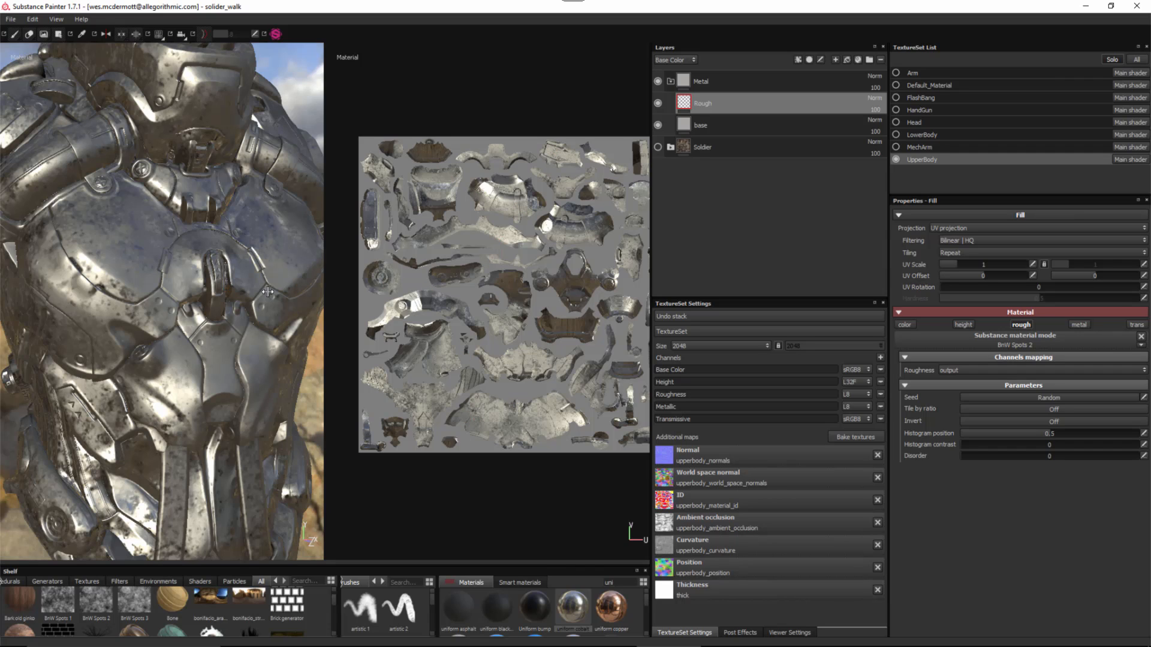
# - Return the viewport to 3D only and raise the spots' UV Scale
pyautogui.click(162, 39)
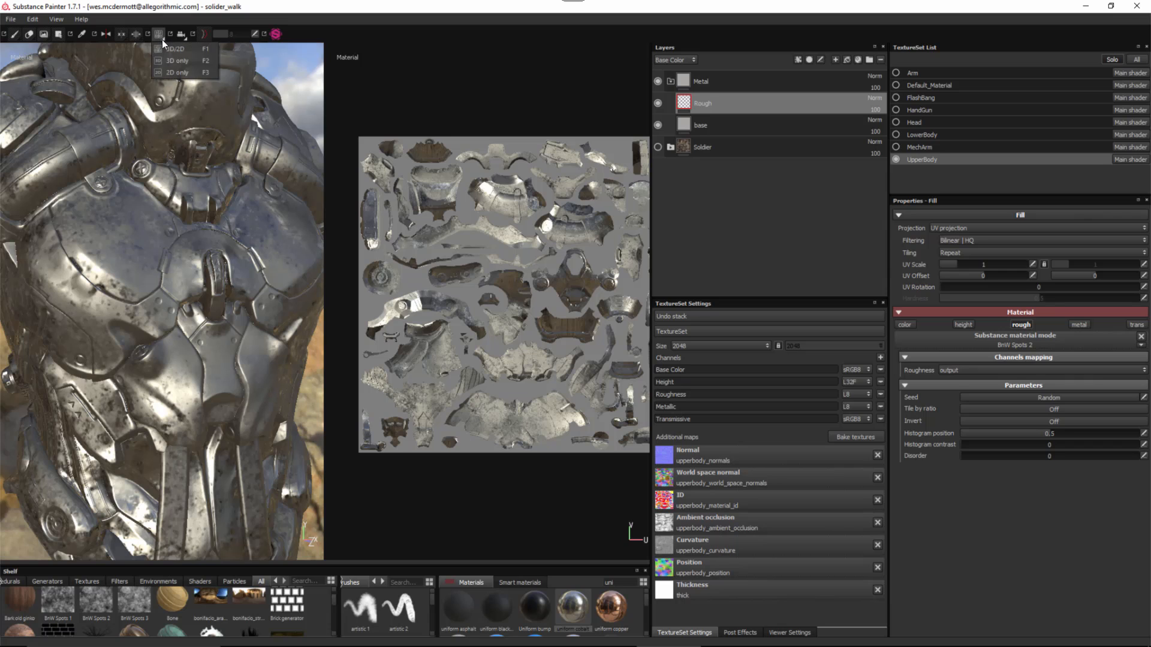
pyautogui.click(171, 58)
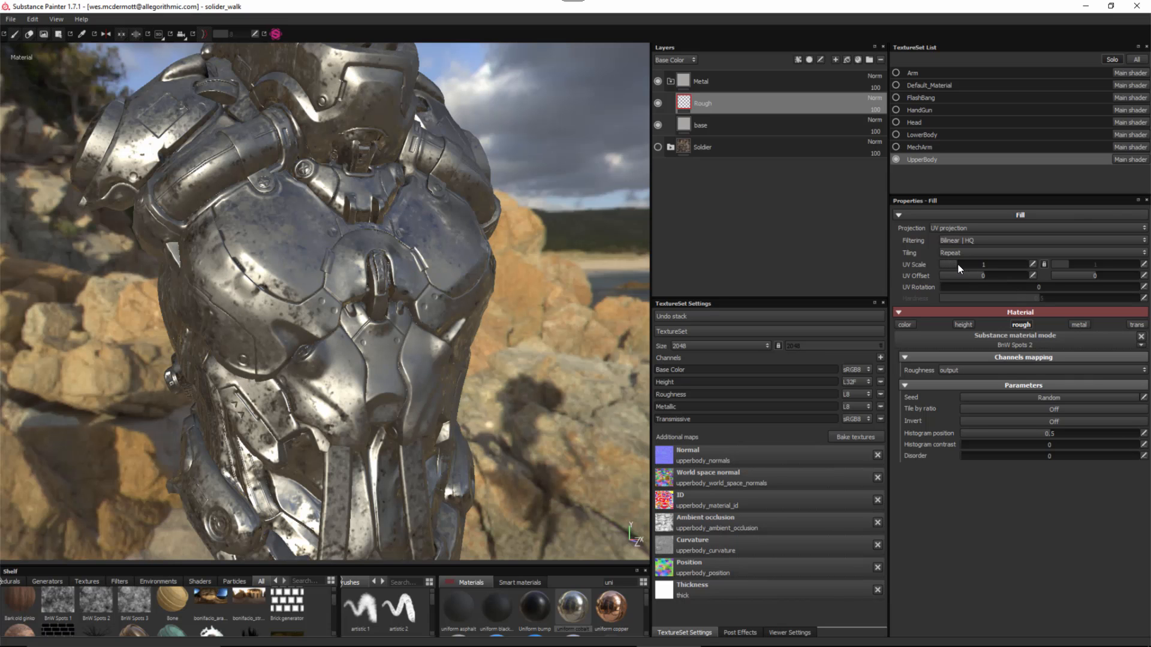
pyautogui.moveTo(958, 264); pyautogui.dragTo(968, 267)
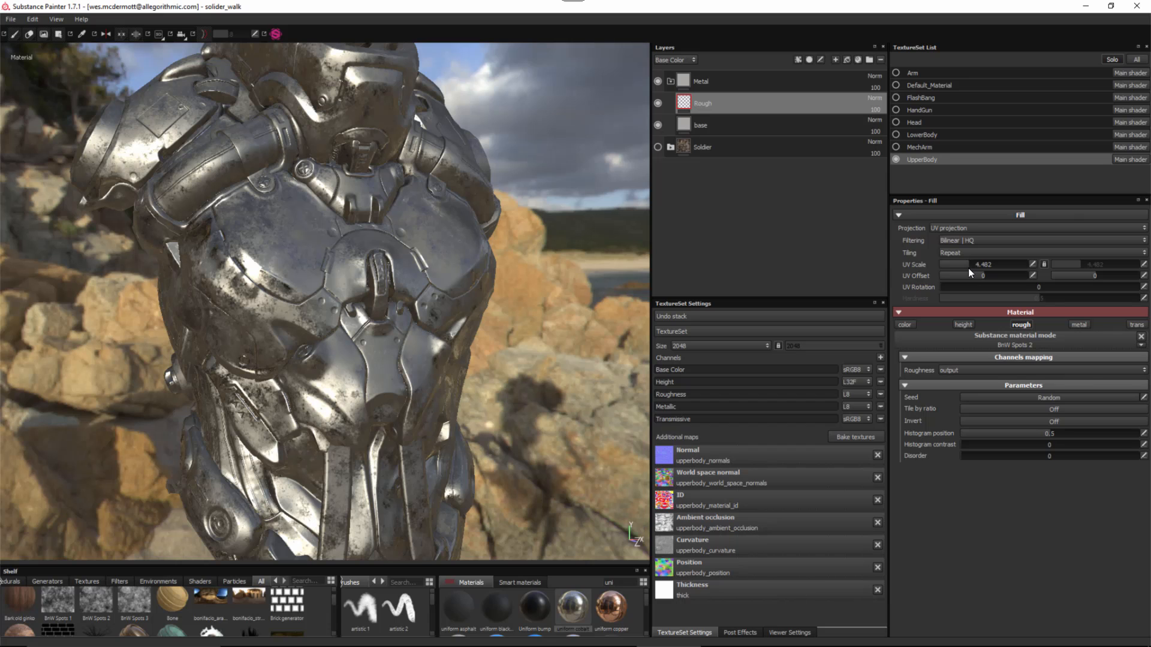
pyautogui.keyDown('alt'); pyautogui.moveTo(400, 268); pyautogui.dragTo(437, 301); pyautogui.keyUp('alt')
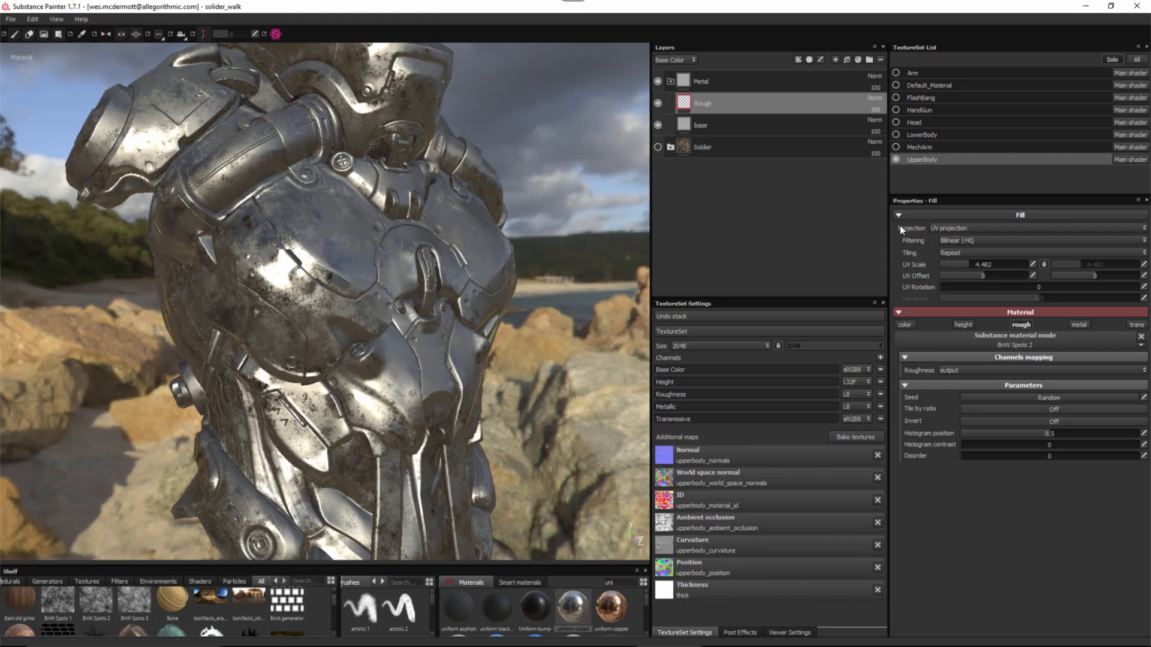
# - Switch the fill to Tri-planar projection and increase UV Scale to 12.076
pyautogui.click(953, 229)
pyautogui.click(942, 241)
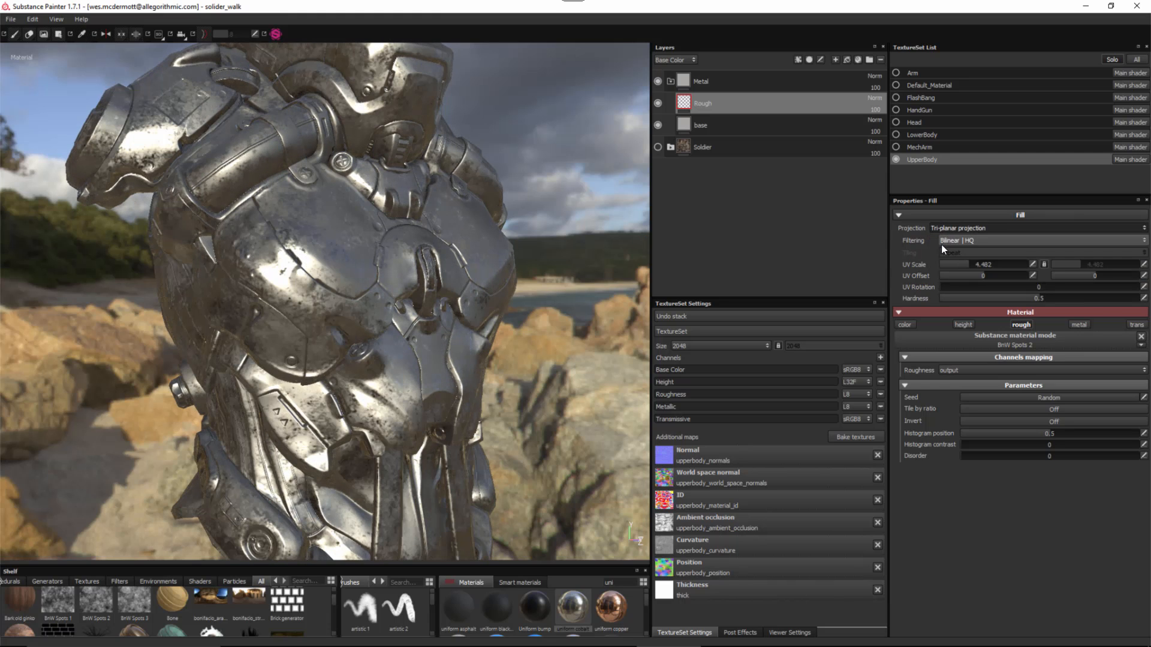
pyautogui.keyDown('alt'); pyautogui.moveTo(472, 284); pyautogui.dragTo(298, 241); pyautogui.keyUp('alt')
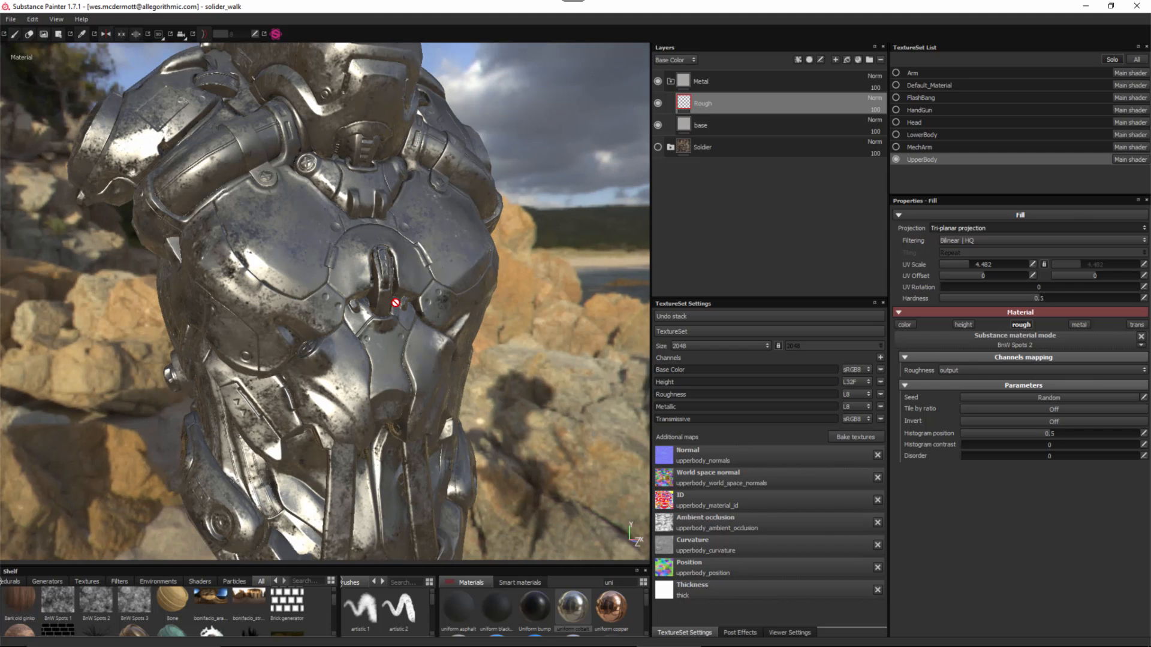
pyautogui.moveTo(970, 263); pyautogui.dragTo(980, 268)
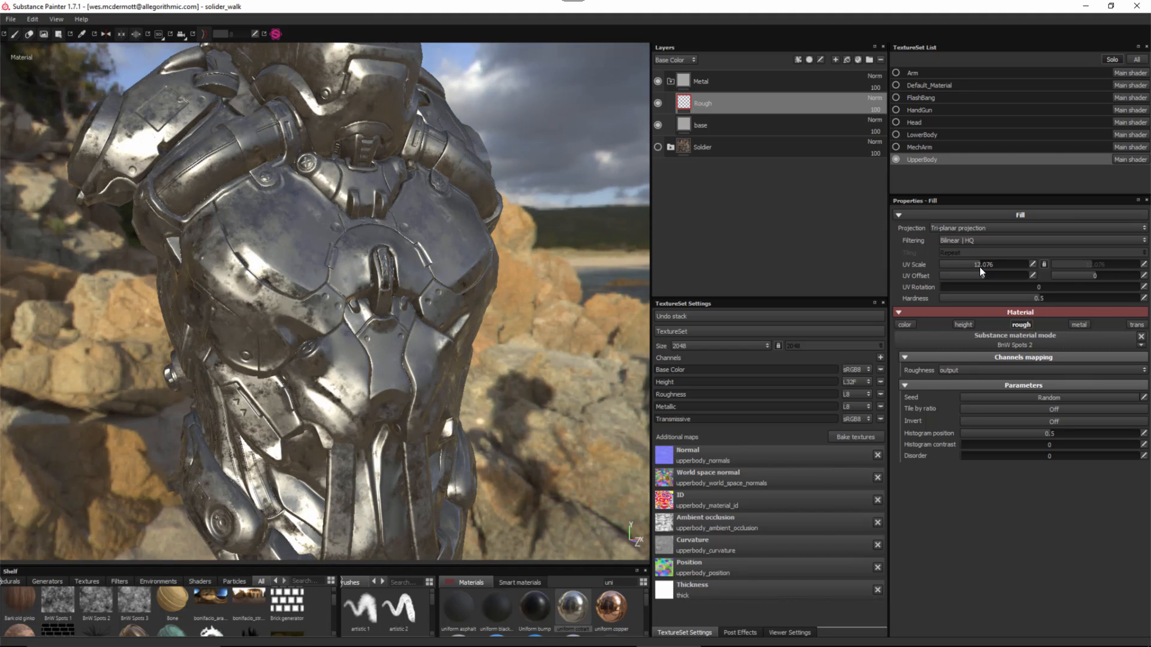
pyautogui.keyDown('alt'); pyautogui.moveTo(367, 345); pyautogui.dragTo(327, 291); pyautogui.keyUp('alt')
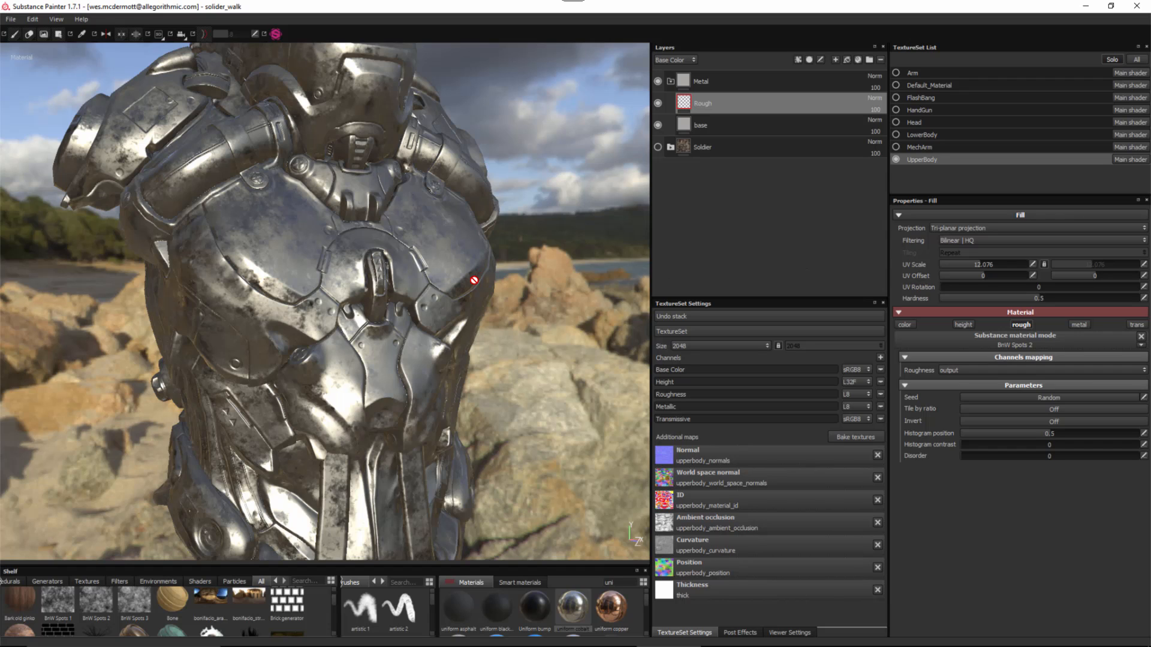
pyautogui.keyDown('alt'); pyautogui.moveTo(344, 273); pyautogui.dragTo(356, 297, button='right'); pyautogui.keyUp('alt')
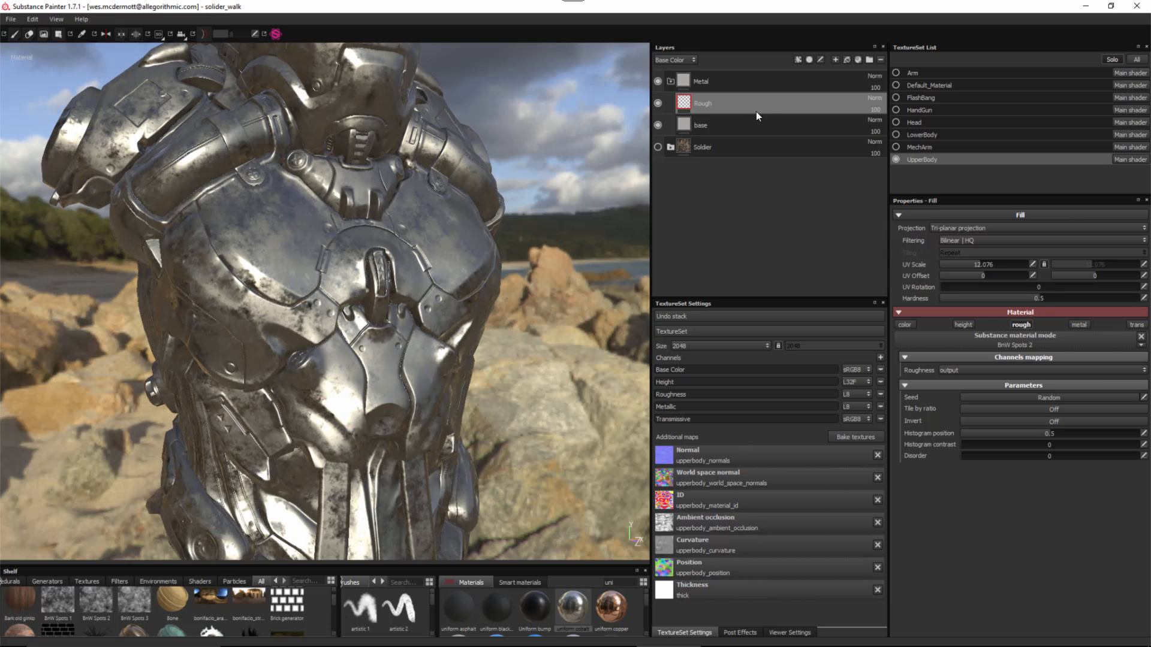
# - Add a Levels effect to the Rough layer set to the Roughness channel
pyautogui.click(800, 59)
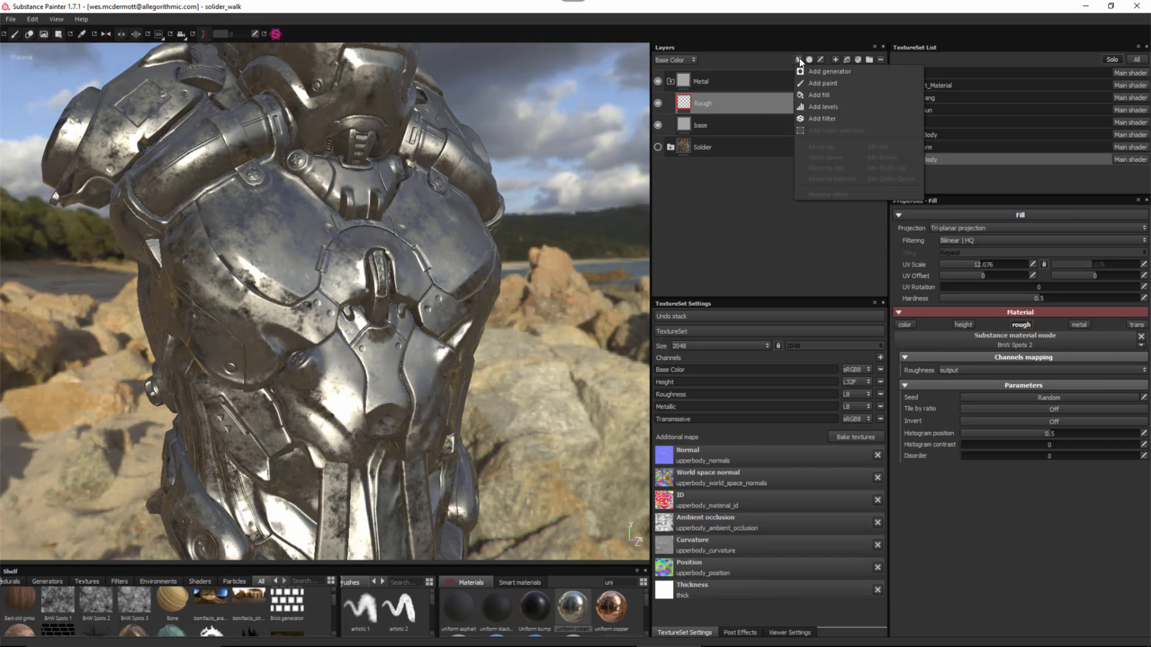
pyautogui.click(819, 106)
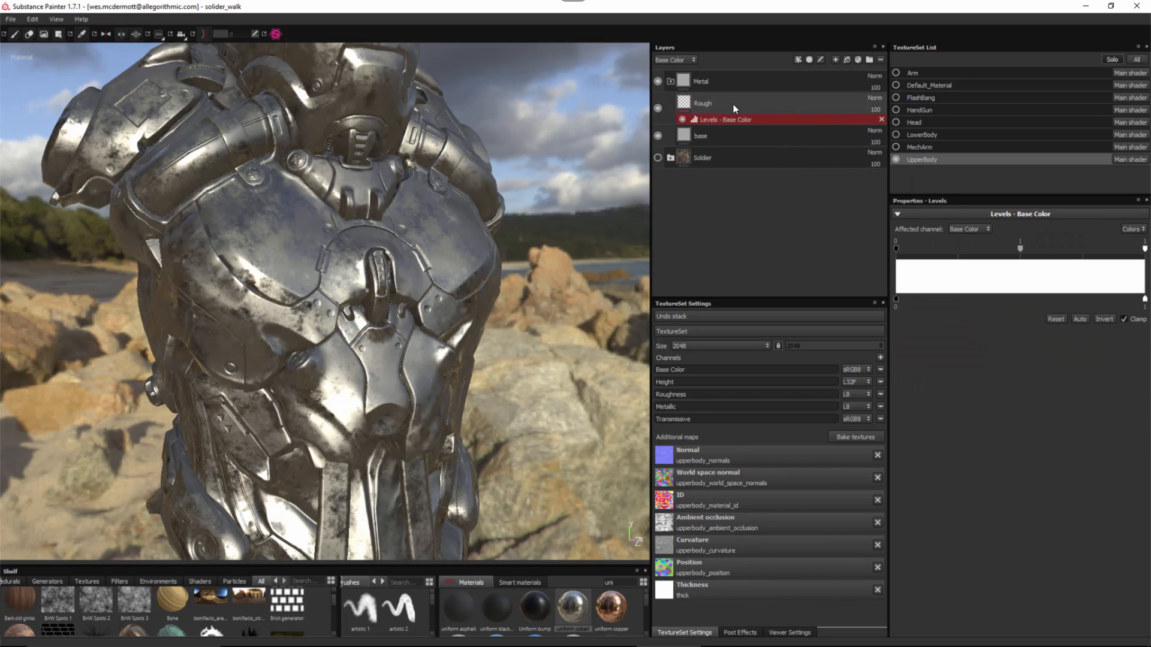
pyautogui.click(963, 231)
pyautogui.click(964, 253)
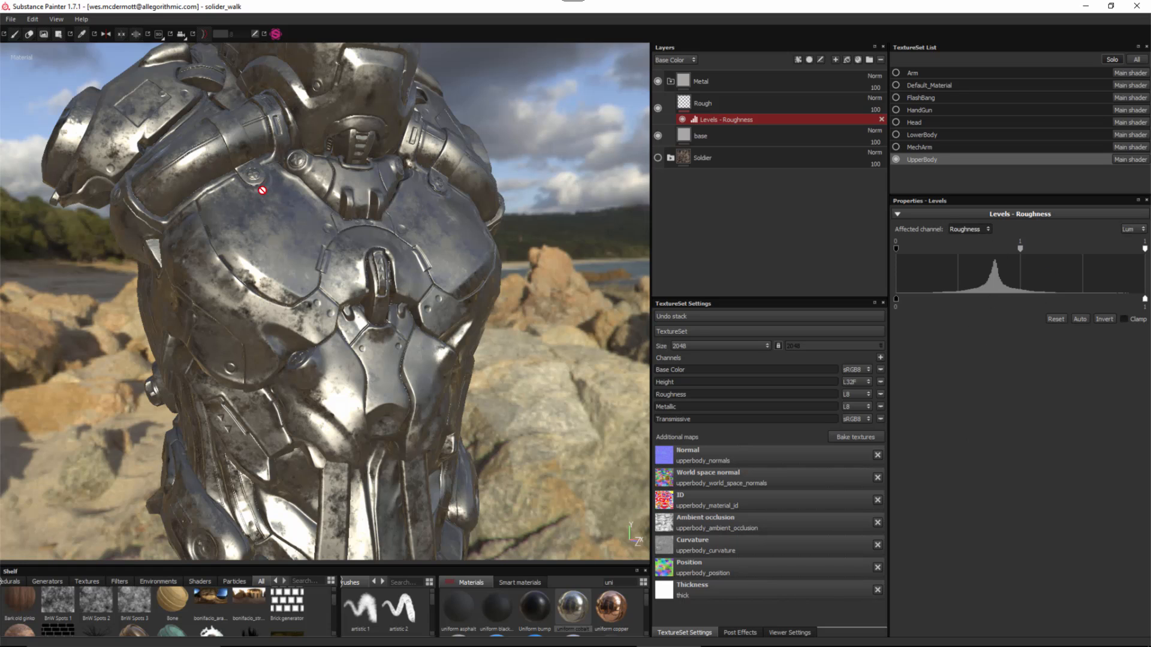
pyautogui.keyDown('alt'); pyautogui.moveTo(262, 191); pyautogui.dragTo(367, 247); pyautogui.keyUp('alt')
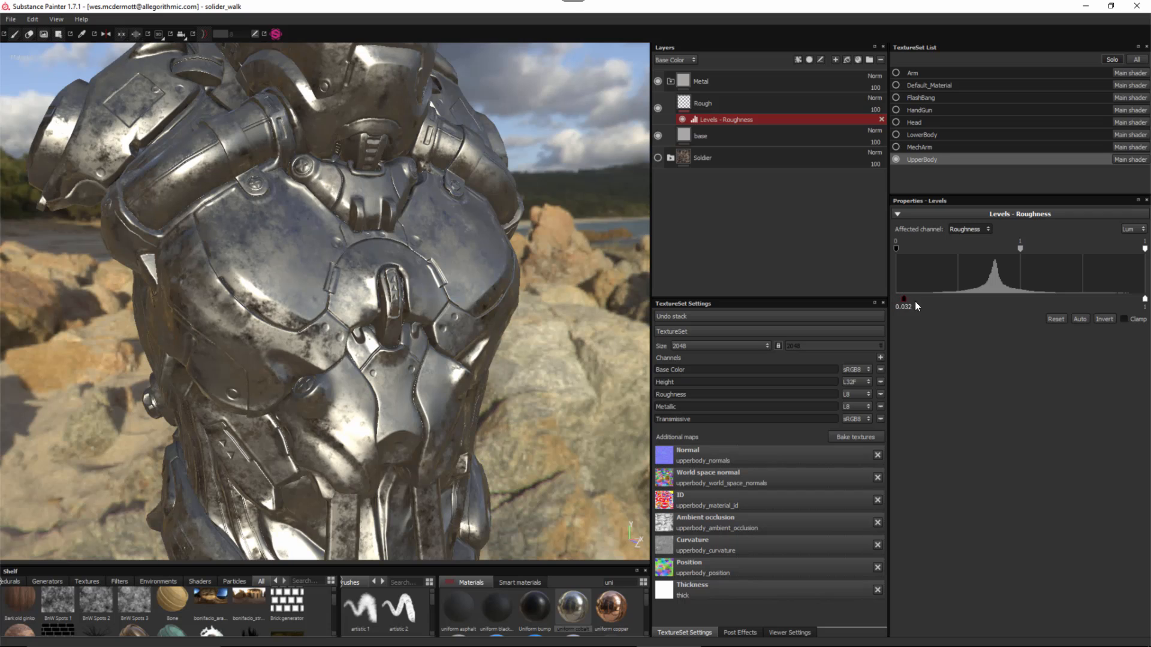
# - Remap roughness output to 0.235–0.738, inspect the gloss, and collapse the Metal folder
pyautogui.moveTo(915, 302); pyautogui.dragTo(954, 311)
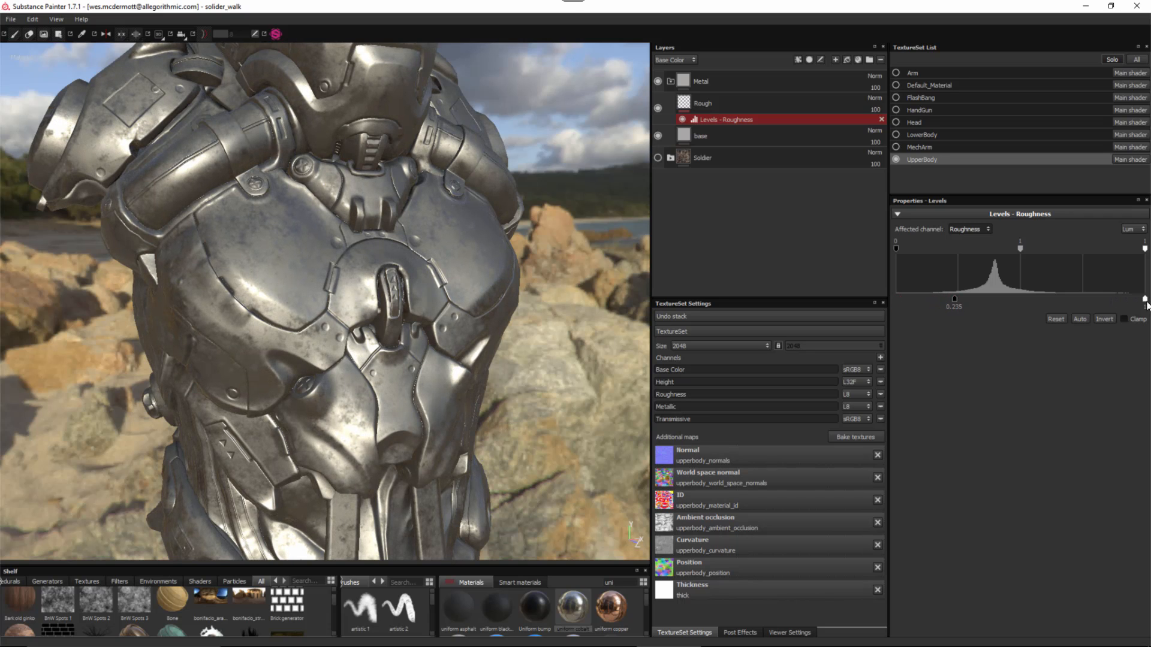
pyautogui.moveTo(1145, 302); pyautogui.dragTo(1082, 304)
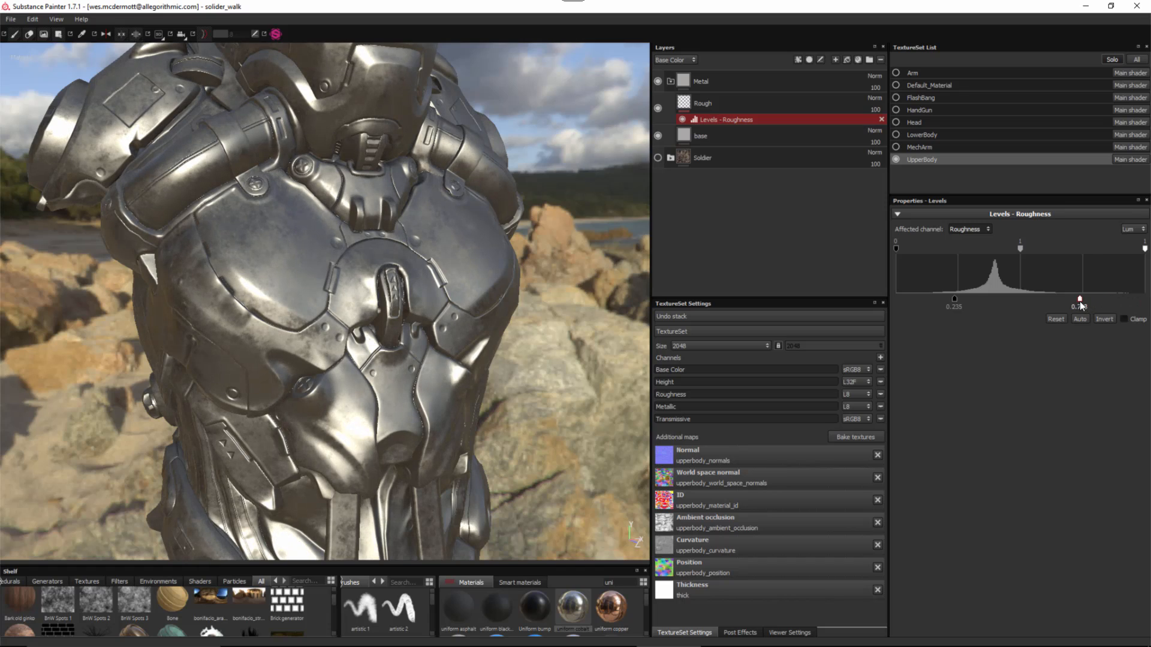
pyautogui.keyDown('alt'); pyautogui.moveTo(502, 331); pyautogui.dragTo(426, 311); pyautogui.keyUp('alt')
pyautogui.keyDown('shift'); pyautogui.moveTo(418, 348); pyautogui.dragTo(403, 291, button='right'); pyautogui.keyUp('shift')
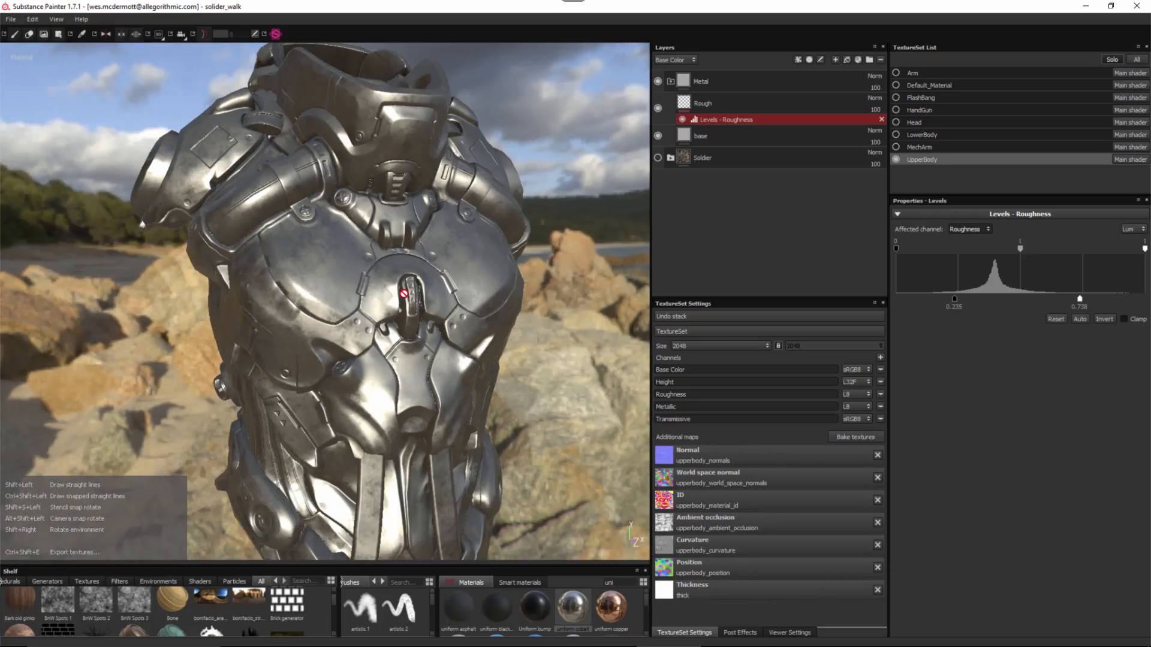
pyautogui.keyDown('alt'); pyautogui.moveTo(404, 291); pyautogui.dragTo(420, 282); pyautogui.keyUp('alt')
pyautogui.keyDown('shift'); pyautogui.moveTo(372, 282); pyautogui.dragTo(282, 284, button='right'); pyautogui.keyUp('shift')
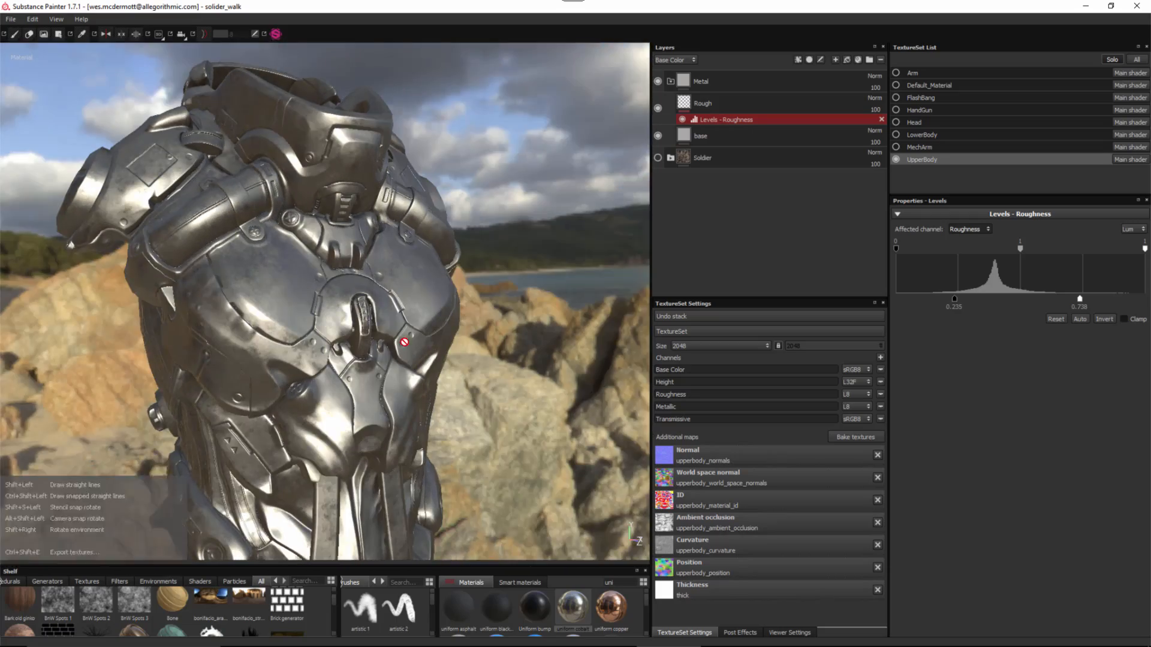
pyautogui.keyDown('alt'); pyautogui.moveTo(402, 342); pyautogui.dragTo(375, 324, button='right'); pyautogui.keyUp('alt')
pyautogui.keyDown('alt'); pyautogui.moveTo(375, 324); pyautogui.dragTo(387, 299); pyautogui.keyUp('alt')
pyautogui.keyDown('alt'); pyautogui.moveTo(447, 341); pyautogui.dragTo(423, 311); pyautogui.keyUp('alt')
pyautogui.keyDown('alt'); pyautogui.moveTo(423, 312); pyautogui.dragTo(431, 318, button='middle'); pyautogui.keyUp('alt')
pyautogui.moveTo(428, 255)
pyautogui.keyDown('alt'); pyautogui.mouseDown()
pyautogui.moveTo(432, 286)
pyautogui.moveTo(441, 257)
pyautogui.mouseUp(); pyautogui.keyUp('alt')
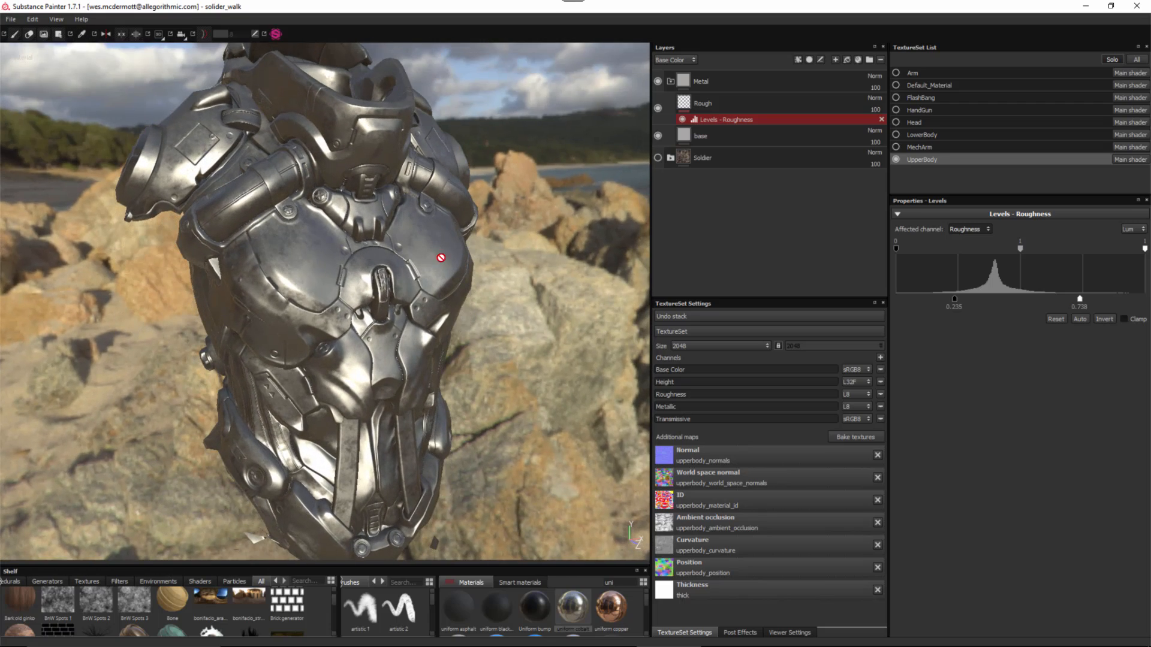
pyautogui.click(671, 81)
pyautogui.moveTo(335, 308)
pyautogui.keyDown('alt'); pyautogui.mouseDown()
pyautogui.moveTo(344, 323)
pyautogui.moveTo(328, 313)
pyautogui.mouseUp(); pyautogui.keyUp('alt')
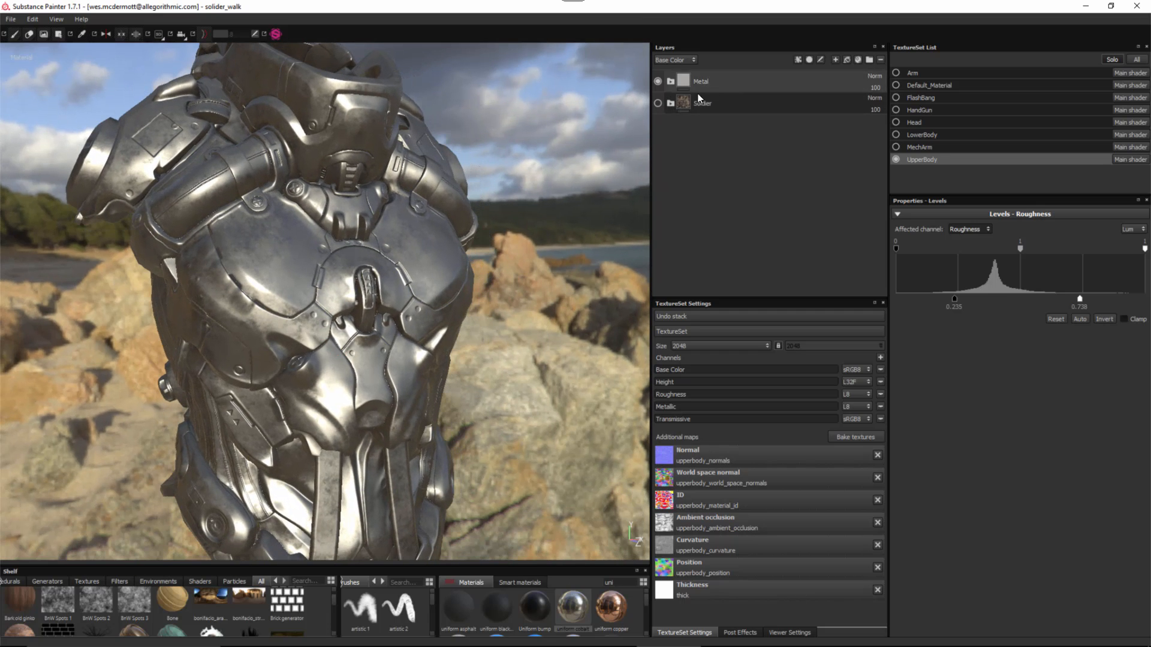
# - Add a color selection mask to Metal and pick the pink ID colour (255, 0, 128)
pyautogui.rightClick(728, 80)
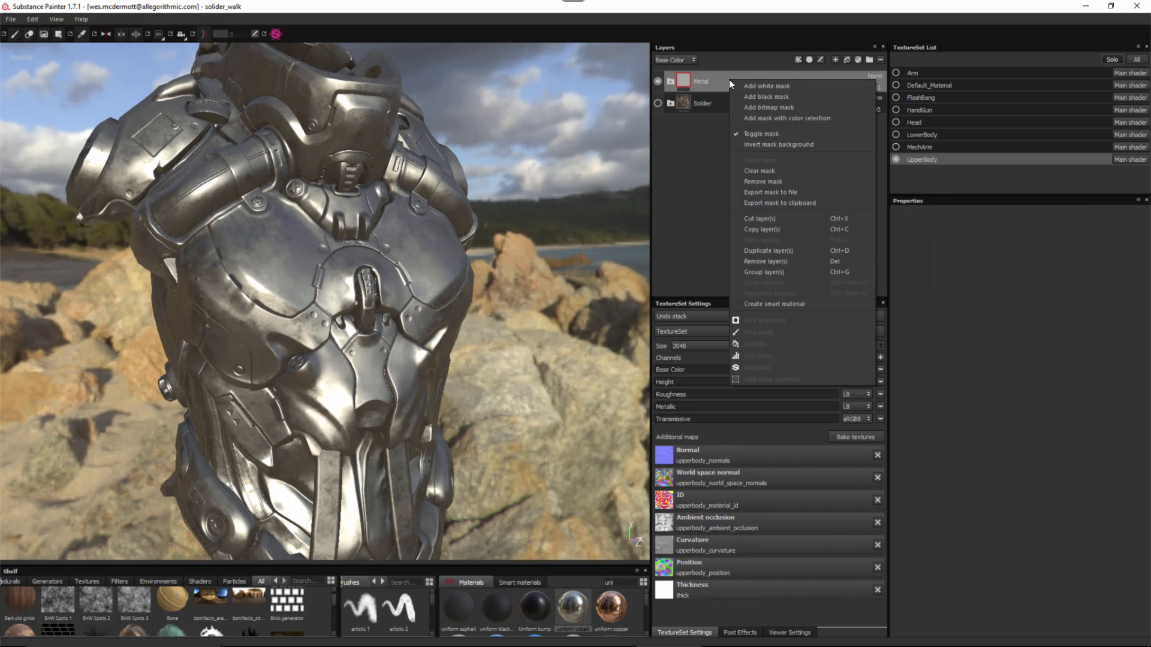
pyautogui.click(768, 118)
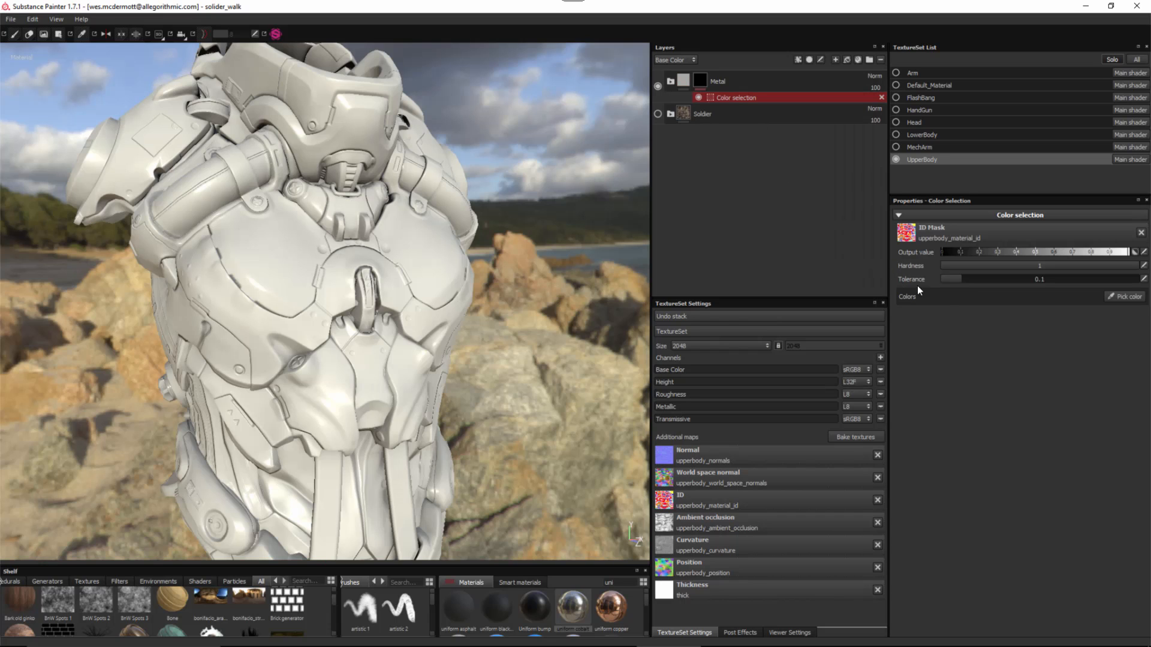
pyautogui.click(1129, 297)
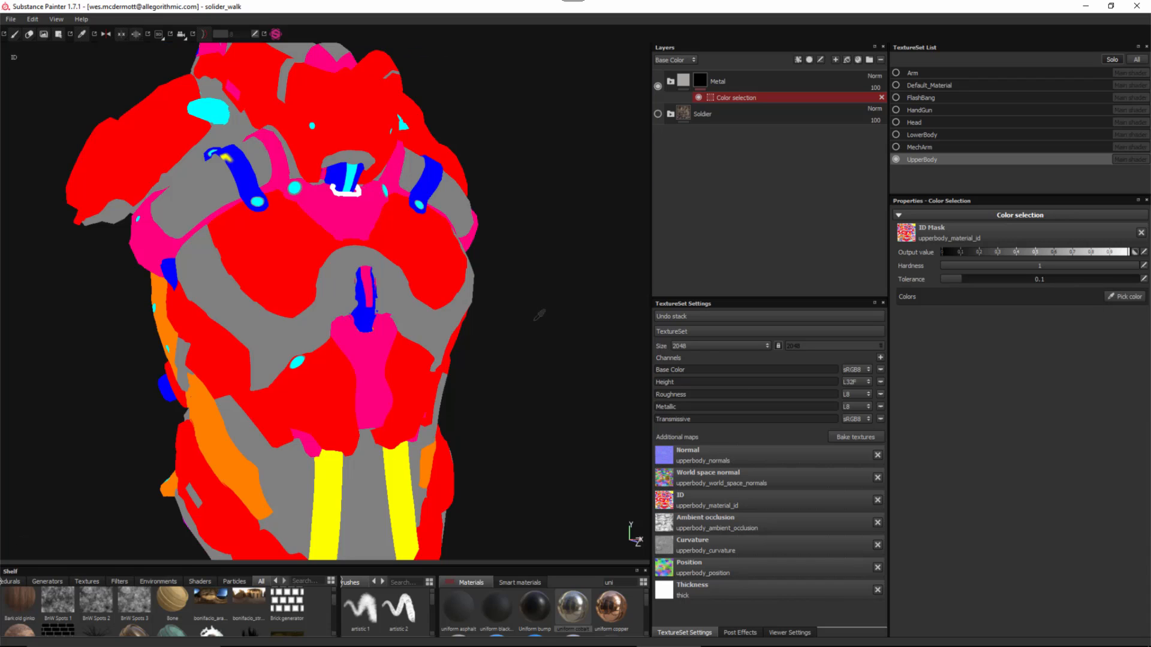
pyautogui.click(352, 211)
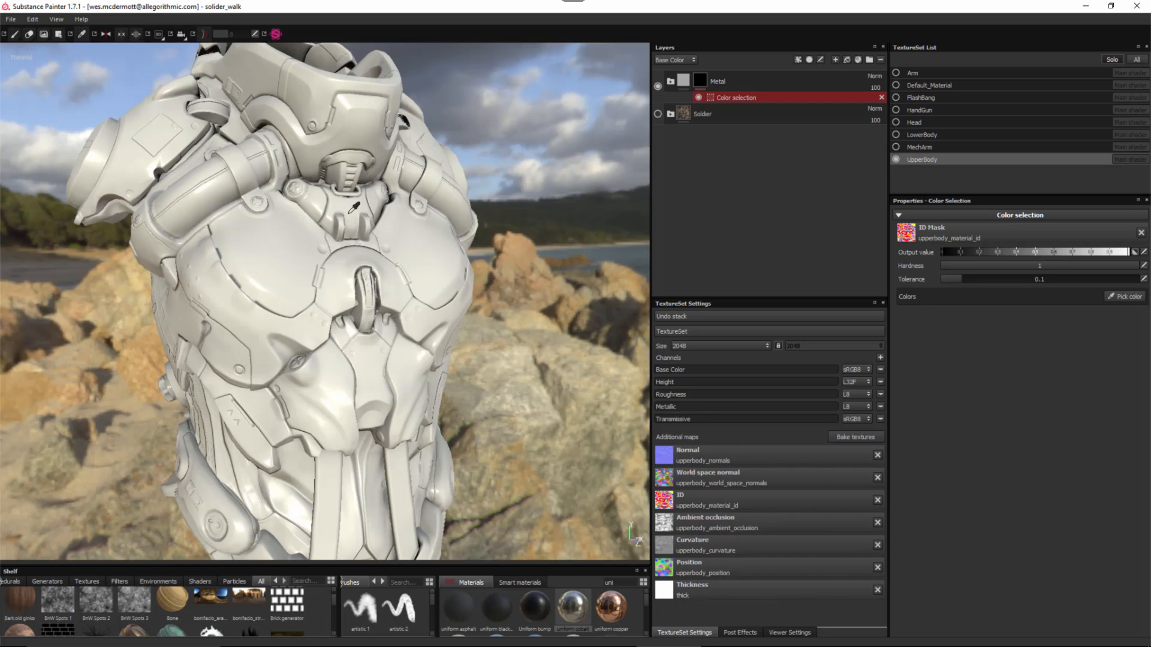
pyautogui.keyDown('alt'); pyautogui.moveTo(354, 309); pyautogui.dragTo(326, 276); pyautogui.keyUp('alt')
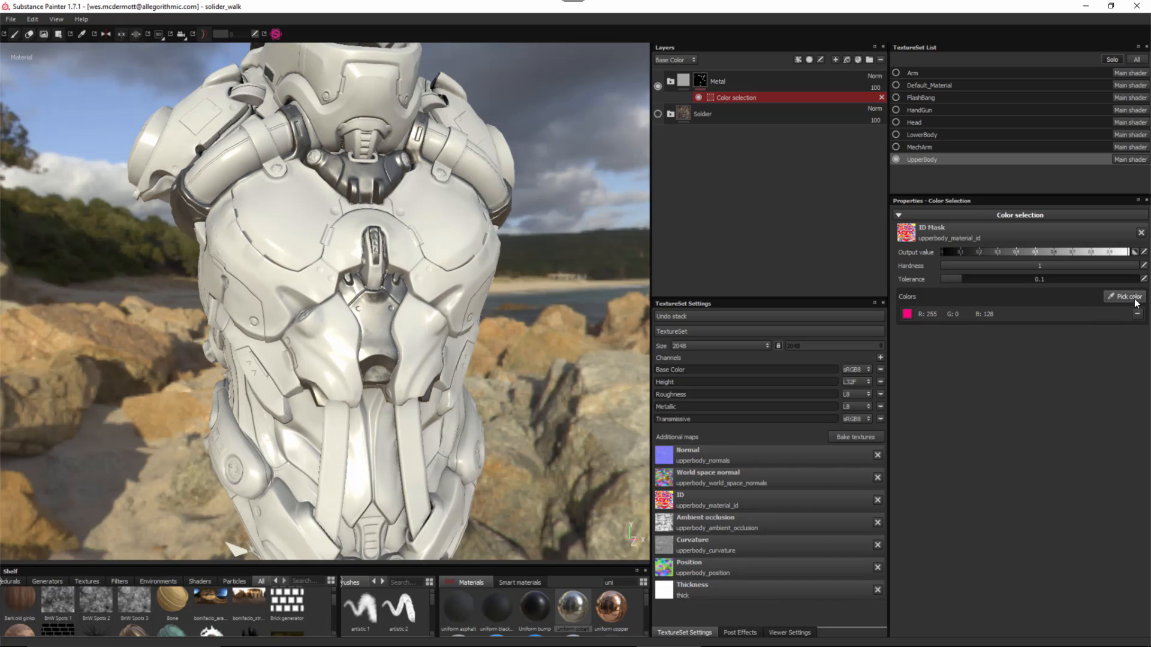
# - Pick the blue and cyan ID colours from the model into the Metal mask's colour list
pyautogui.click(1135, 298)
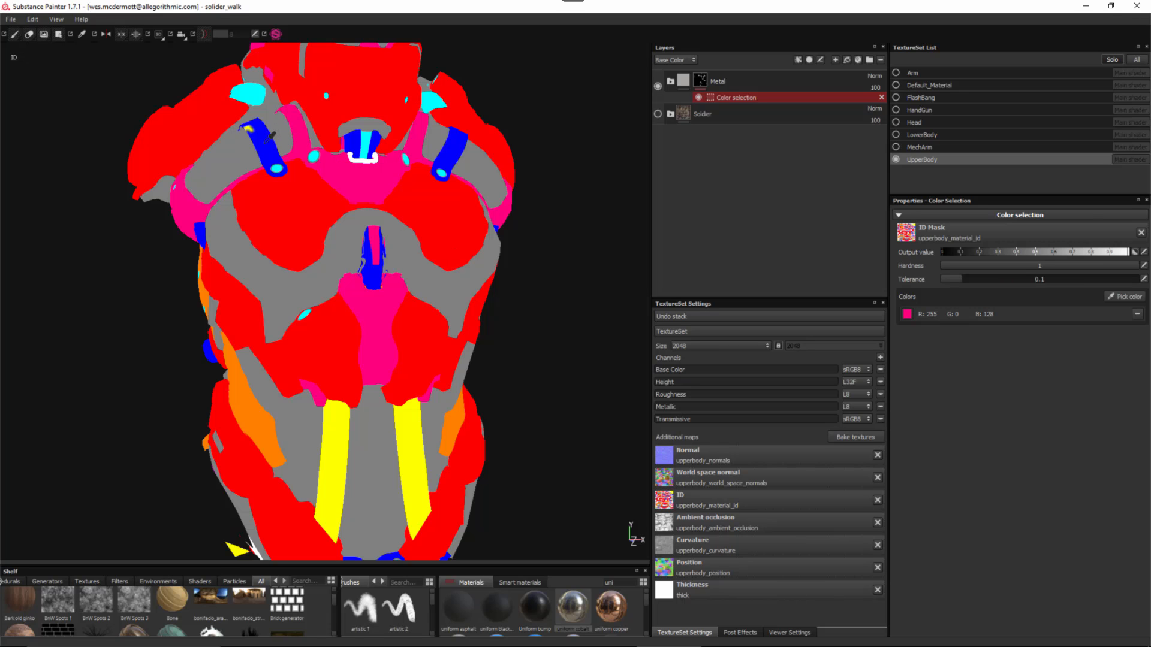
pyautogui.click(266, 141)
pyautogui.keyDown('alt'); pyautogui.moveTo(353, 201); pyautogui.dragTo(413, 170, button='right'); pyautogui.keyUp('alt')
pyautogui.keyDown('alt'); pyautogui.moveTo(412, 171); pyautogui.dragTo(424, 287, button='middle'); pyautogui.keyUp('alt')
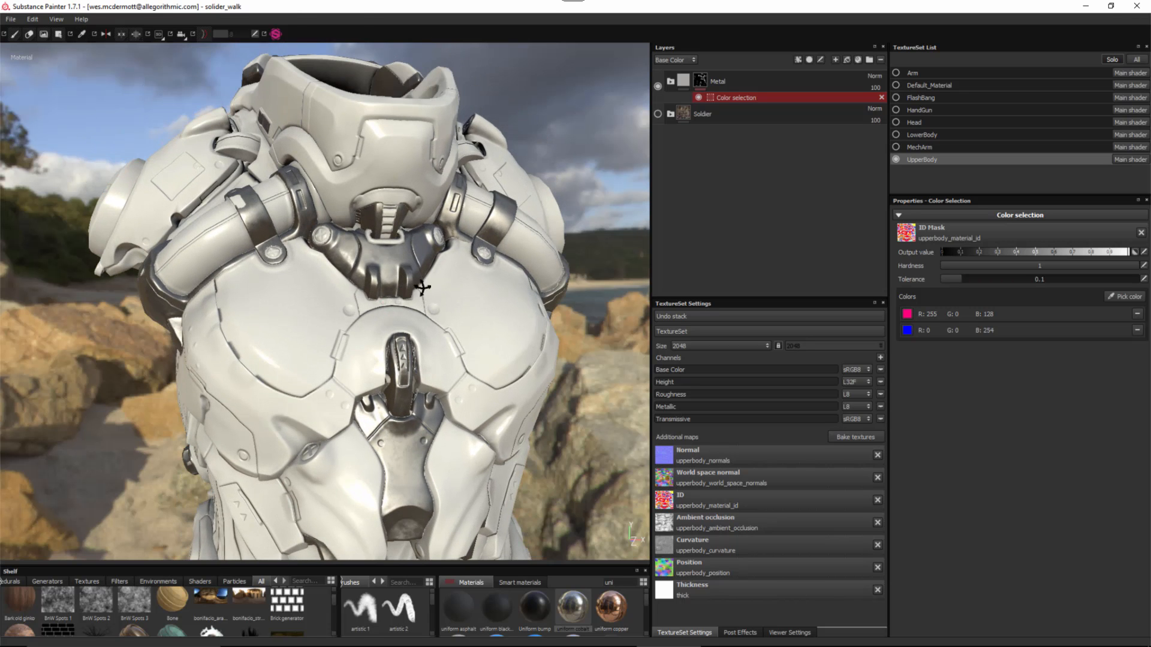
pyautogui.keyDown('alt'); pyautogui.moveTo(424, 288); pyautogui.dragTo(449, 293); pyautogui.keyUp('alt')
pyautogui.click(1122, 297)
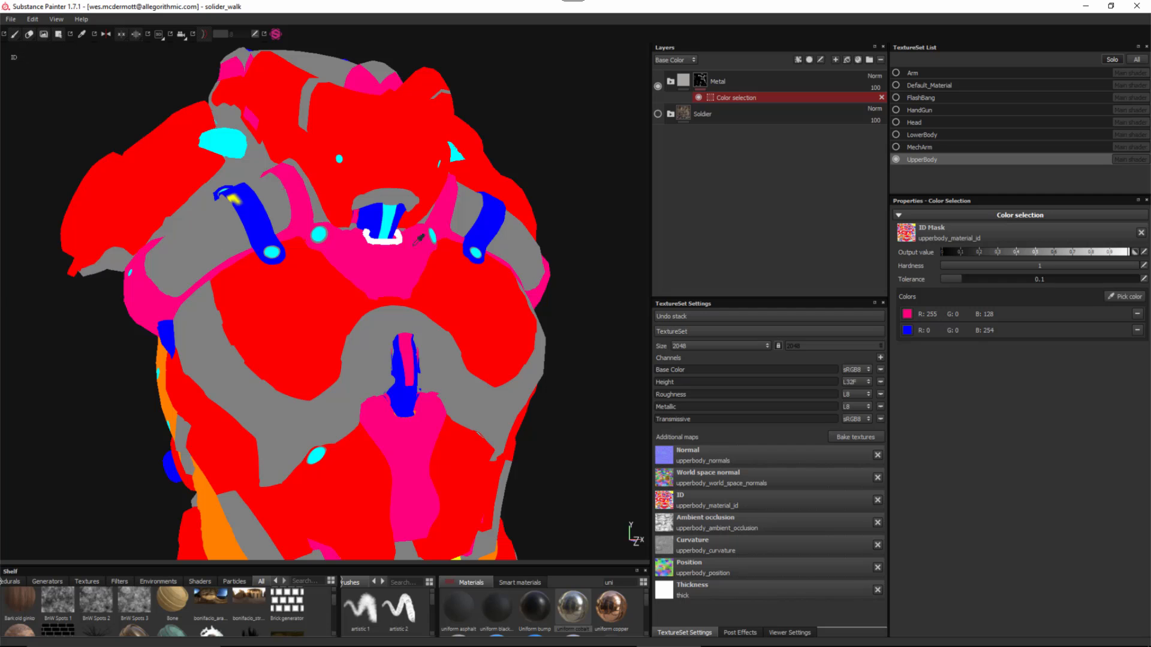
pyautogui.click(389, 211)
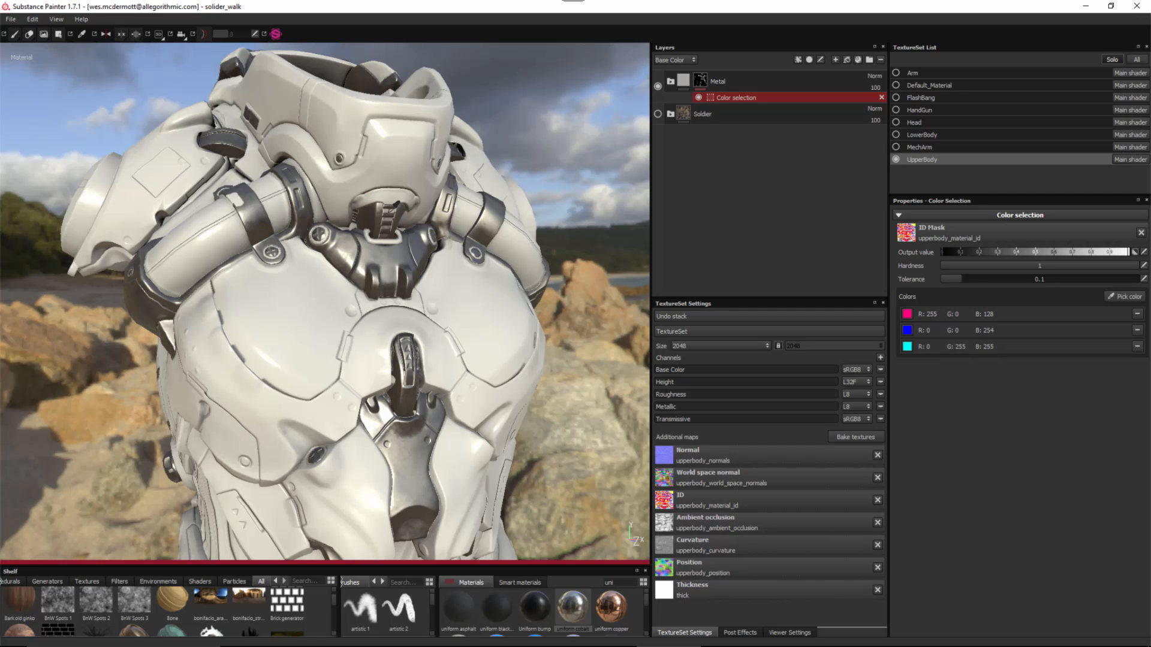
pyautogui.keyDown('alt'); pyautogui.moveTo(412, 242); pyautogui.dragTo(294, 240, button='right'); pyautogui.keyUp('alt')
pyautogui.keyDown('alt'); pyautogui.moveTo(293, 239); pyautogui.dragTo(308, 275, button='middle'); pyautogui.keyUp('alt')
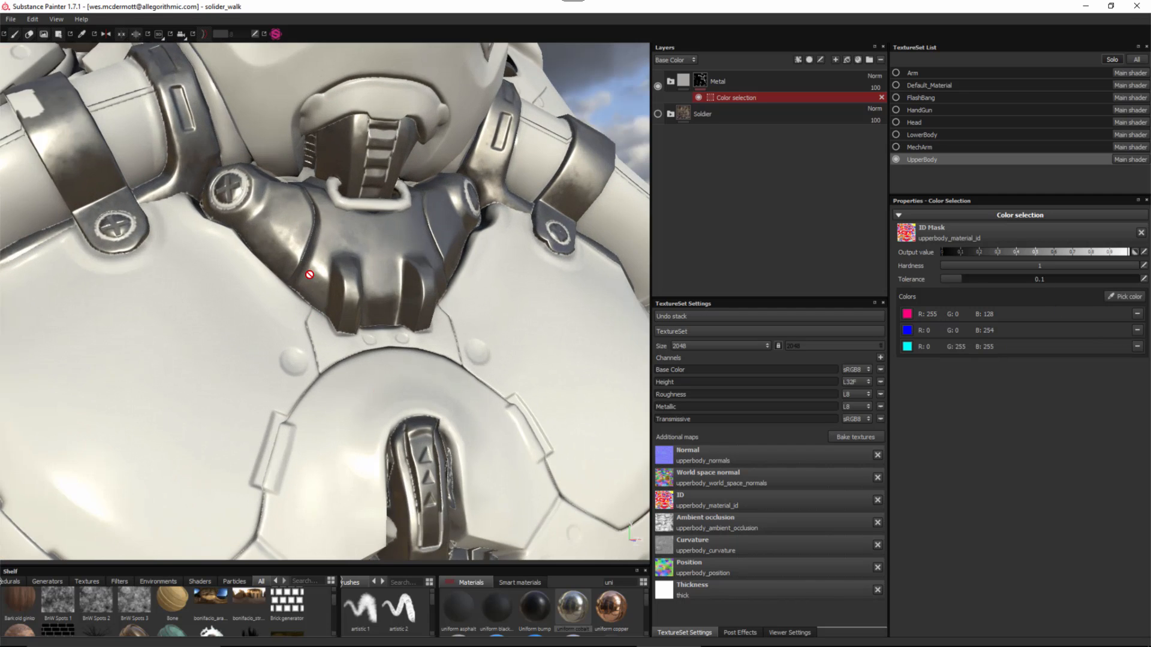
pyautogui.keyDown('alt'); pyautogui.moveTo(309, 276); pyautogui.dragTo(392, 392); pyautogui.keyUp('alt')
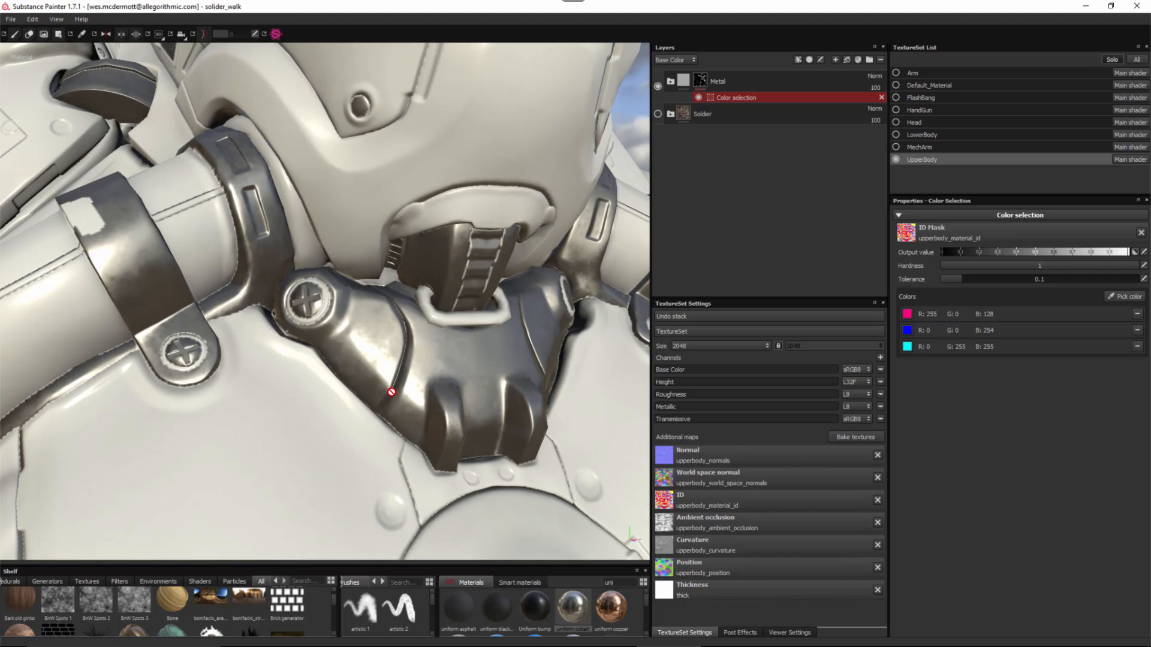
# - Add the white and grey ID colours to the Metal mask as well
pyautogui.click(1122, 297)
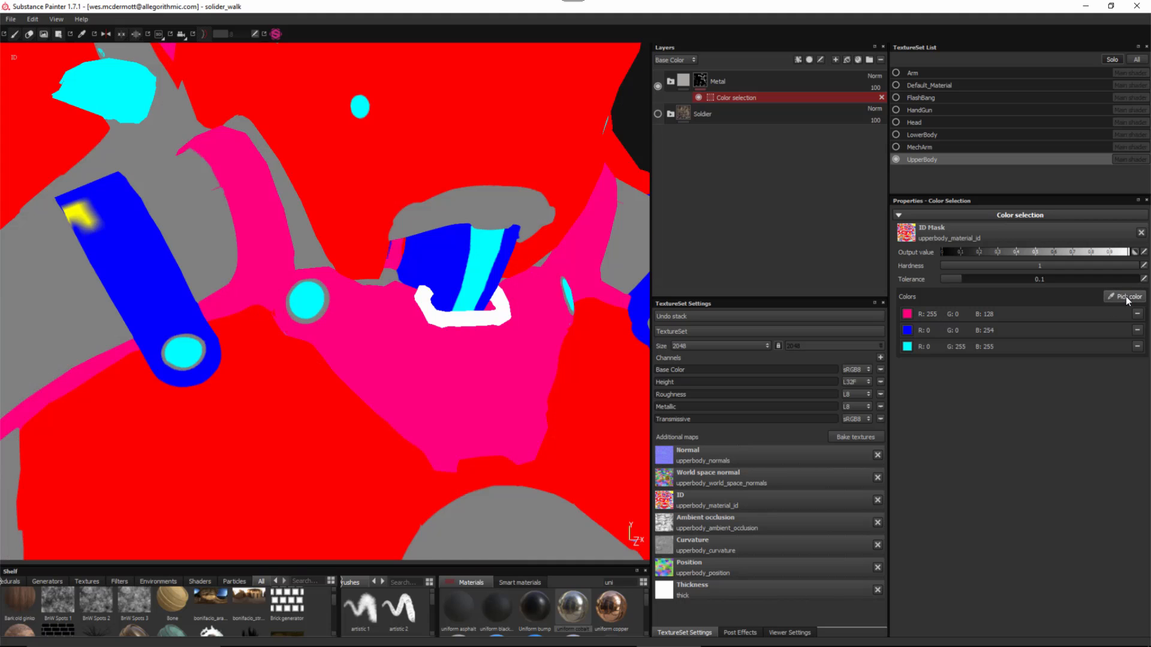
pyautogui.click(424, 293)
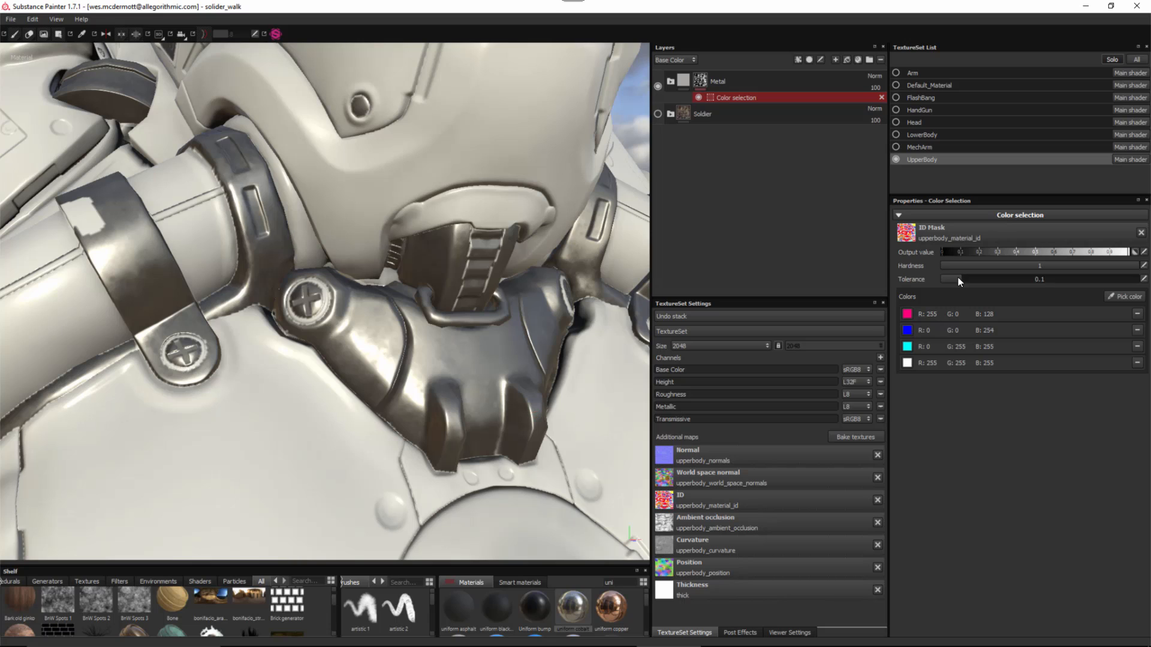
pyautogui.click(1139, 299)
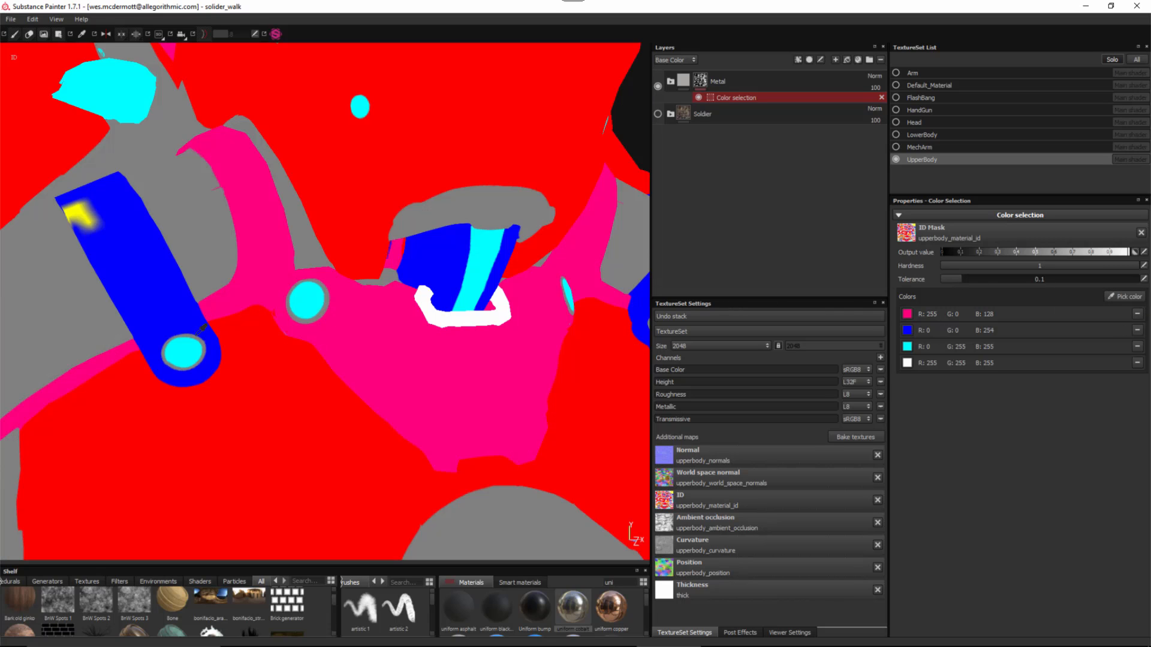
pyautogui.click(289, 308)
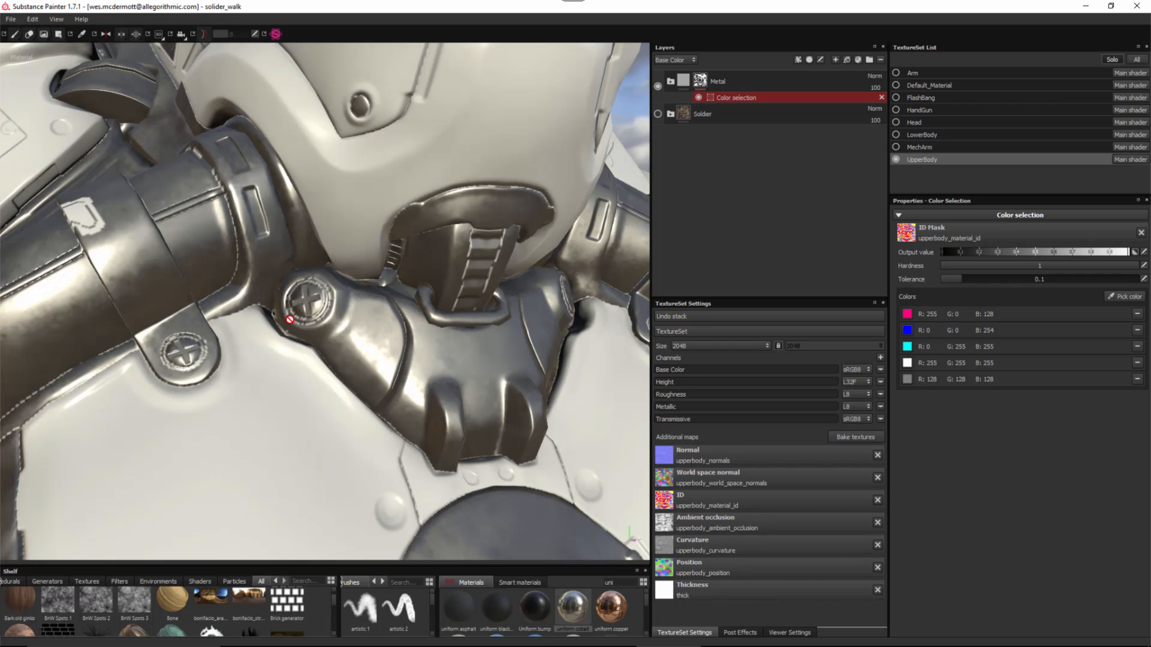
pyautogui.keyDown('alt'); pyautogui.moveTo(345, 345); pyautogui.dragTo(84, 84, button='right'); pyautogui.keyUp('alt')
pyautogui.keyDown('alt'); pyautogui.moveTo(252, 383); pyautogui.dragTo(295, 287, button='middle'); pyautogui.keyUp('alt')
pyautogui.keyDown('alt'); pyautogui.moveTo(295, 287); pyautogui.dragTo(321, 259); pyautogui.keyUp('alt')
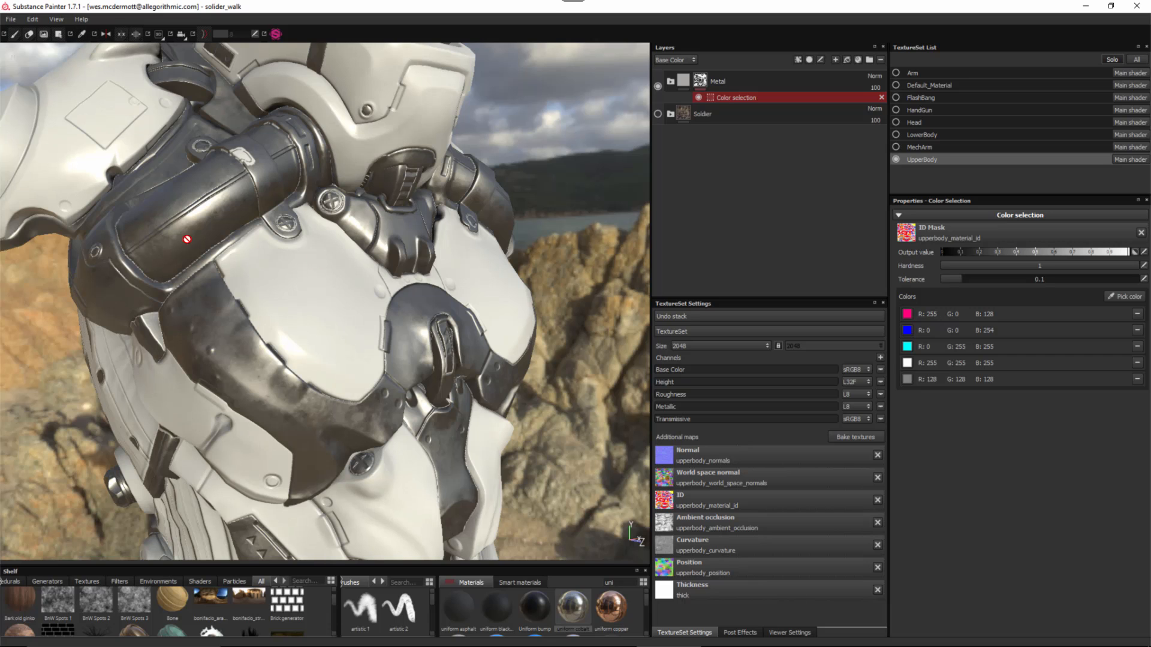
pyautogui.keyDown('alt'); pyautogui.moveTo(143, 232); pyautogui.dragTo(169, 287, button='right'); pyautogui.keyUp('alt')
pyautogui.keyDown('alt'); pyautogui.moveTo(169, 287); pyautogui.dragTo(257, 329, button='middle'); pyautogui.keyUp('alt')
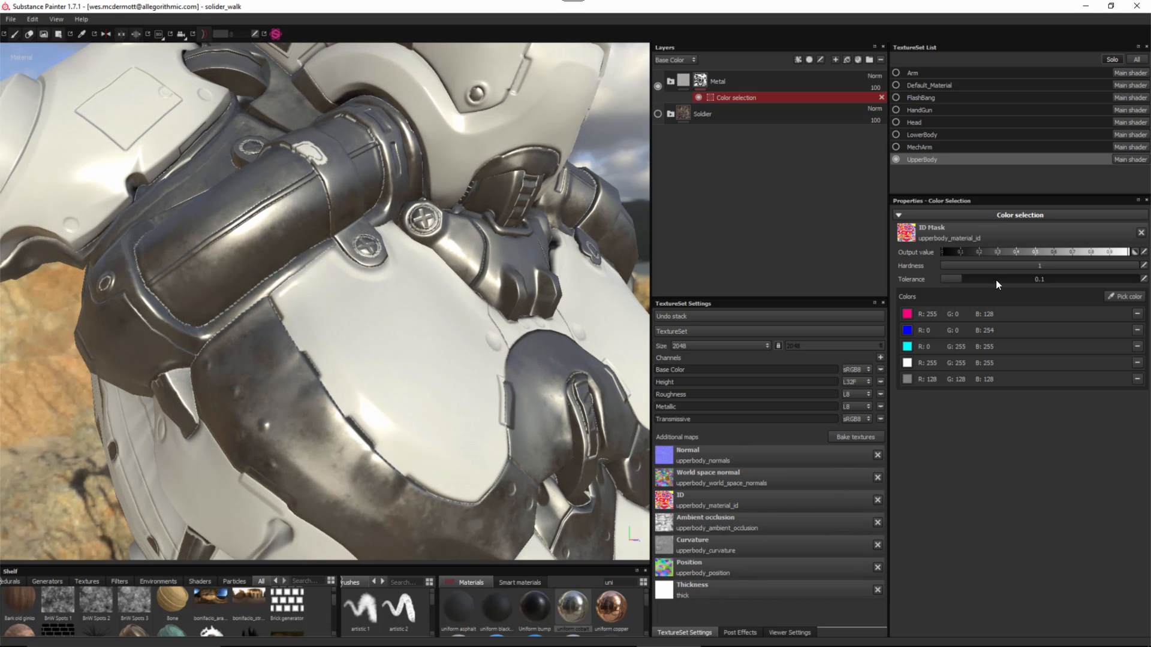
# - Raise the colour-selection tolerance to 0.483
pyautogui.moveTo(960, 280); pyautogui.dragTo(1036, 286)
pyautogui.keyDown('alt'); pyautogui.moveTo(312, 252); pyautogui.dragTo(380, 360); pyautogui.keyUp('alt')
pyautogui.keyDown('alt'); pyautogui.moveTo(380, 359); pyautogui.dragTo(393, 272, button='right'); pyautogui.keyUp('alt')
pyautogui.keyDown('alt'); pyautogui.moveTo(392, 271); pyautogui.dragTo(364, 301); pyautogui.keyUp('alt')
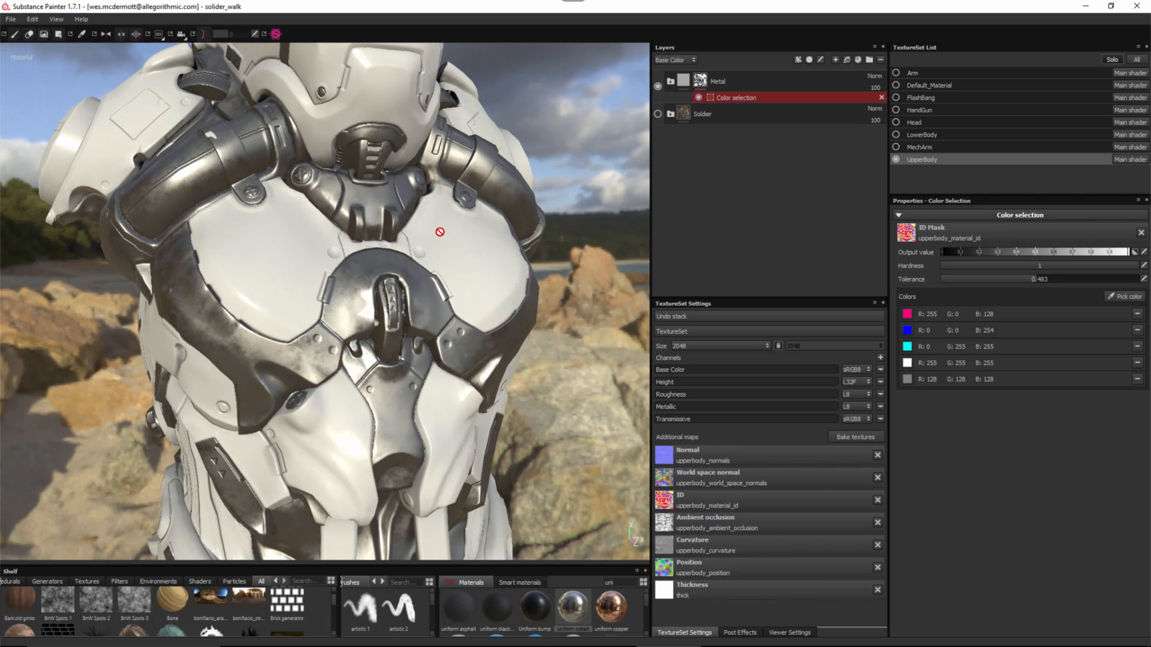
# - Remove the grey (128,128,128) ID colour from the Metal mask's colour list
pyautogui.keyDown('alt'); pyautogui.moveTo(440, 232); pyautogui.dragTo(346, 358); pyautogui.keyUp('alt')
pyautogui.keyDown('alt'); pyautogui.moveTo(280, 124); pyautogui.dragTo(373, 254, button='right'); pyautogui.keyUp('alt')
pyautogui.click(1137, 379)
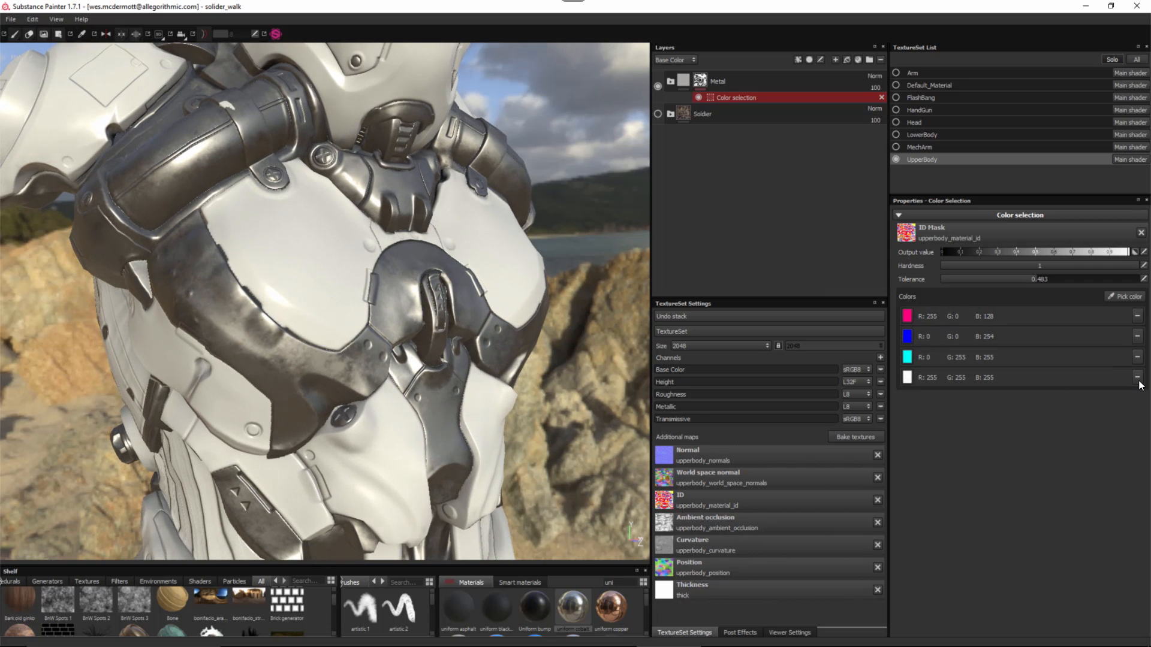
# - Orbit around the torso to check chrome now appears only in the ID-masked regions
pyautogui.keyDown('alt'); pyautogui.moveTo(295, 290); pyautogui.dragTo(324, 249, button='right'); pyautogui.keyUp('alt')
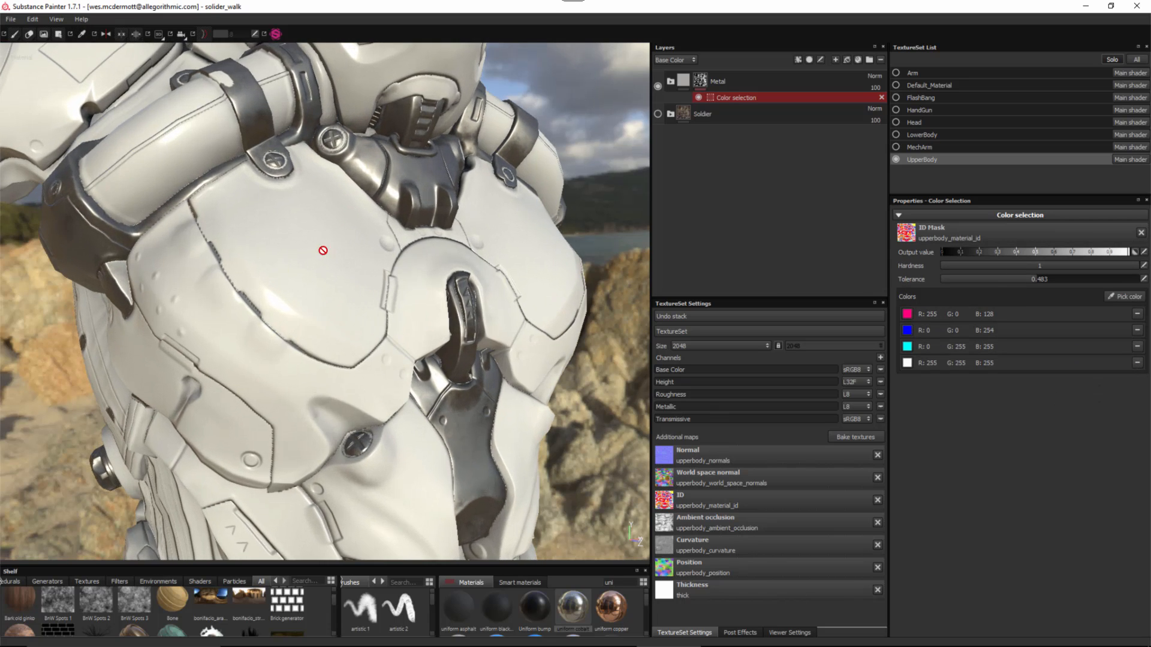
pyautogui.keyDown('alt'); pyautogui.moveTo(323, 250); pyautogui.dragTo(344, 319, button='middle'); pyautogui.keyUp('alt')
pyautogui.keyDown('alt'); pyautogui.moveTo(345, 319); pyautogui.dragTo(430, 318); pyautogui.keyUp('alt')
pyautogui.keyDown('alt'); pyautogui.moveTo(430, 318); pyautogui.dragTo(380, 201, button='right'); pyautogui.keyUp('alt')
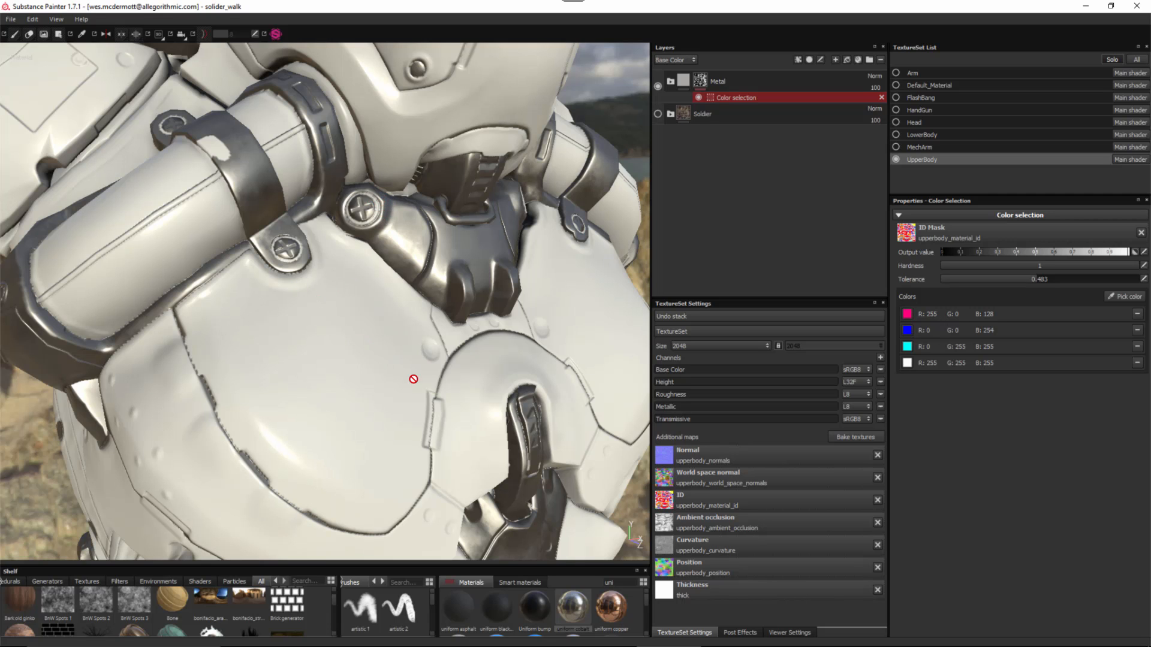
pyautogui.keyDown('alt'); pyautogui.moveTo(413, 379); pyautogui.dragTo(272, 267, button='right'); pyautogui.keyUp('alt')
pyautogui.keyDown('alt'); pyautogui.moveTo(323, 323); pyautogui.dragTo(310, 271, button='middle'); pyautogui.keyUp('alt')
pyautogui.moveTo(309, 271)
pyautogui.keyDown('alt'); pyautogui.mouseDown()
pyautogui.moveTo(336, 265)
pyautogui.moveTo(291, 275)
pyautogui.mouseUp(); pyautogui.keyUp('alt')
pyautogui.keyDown('alt'); pyautogui.moveTo(377, 326); pyautogui.dragTo(384, 275, button='middle'); pyautogui.keyUp('alt')
pyautogui.keyDown('alt'); pyautogui.moveTo(384, 275); pyautogui.dragTo(365, 318); pyautogui.keyUp('alt')
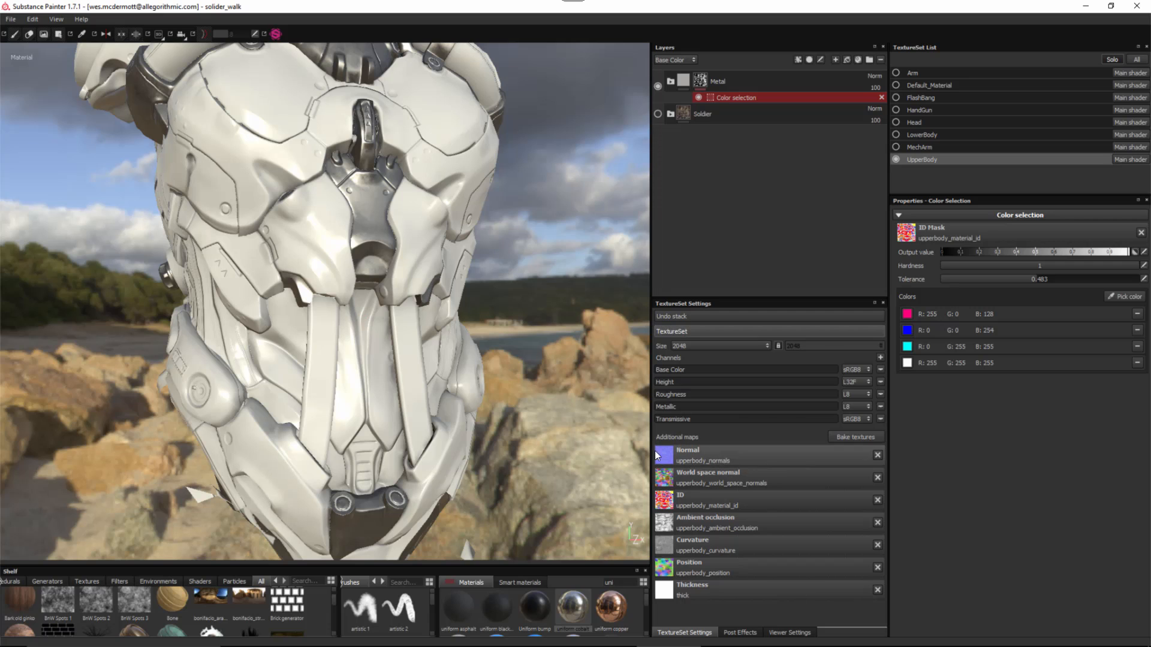
pyautogui.keyDown('alt'); pyautogui.moveTo(374, 337); pyautogui.dragTo(386, 255); pyautogui.keyUp('alt')
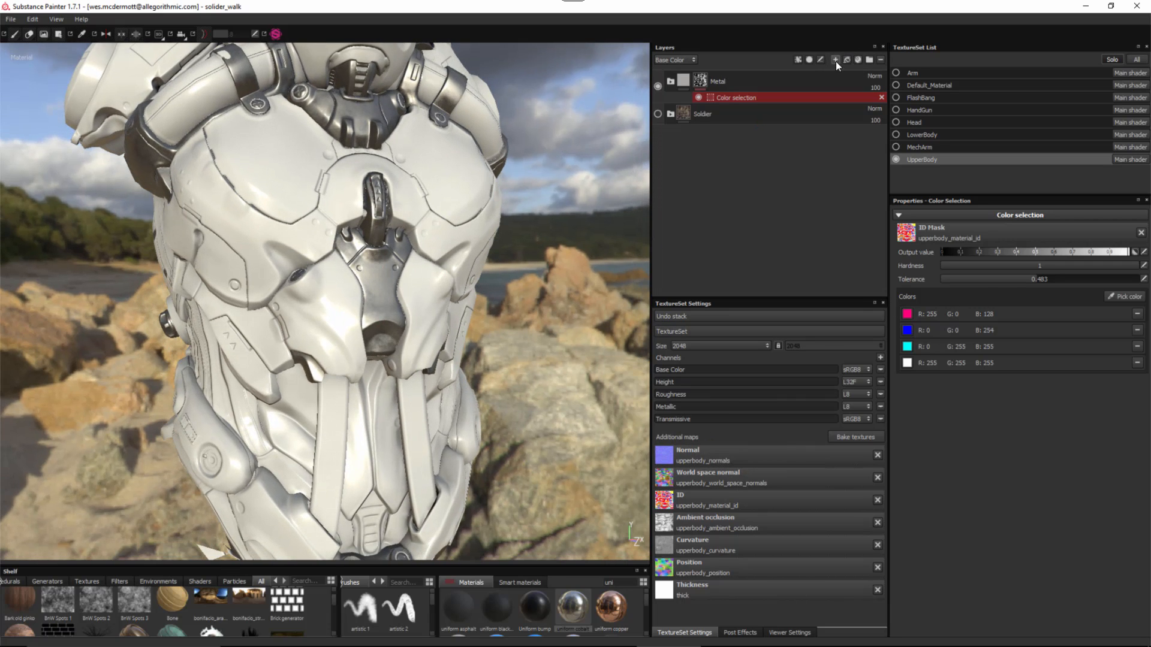
pyautogui.click(798, 59)
pyautogui.click(815, 85)
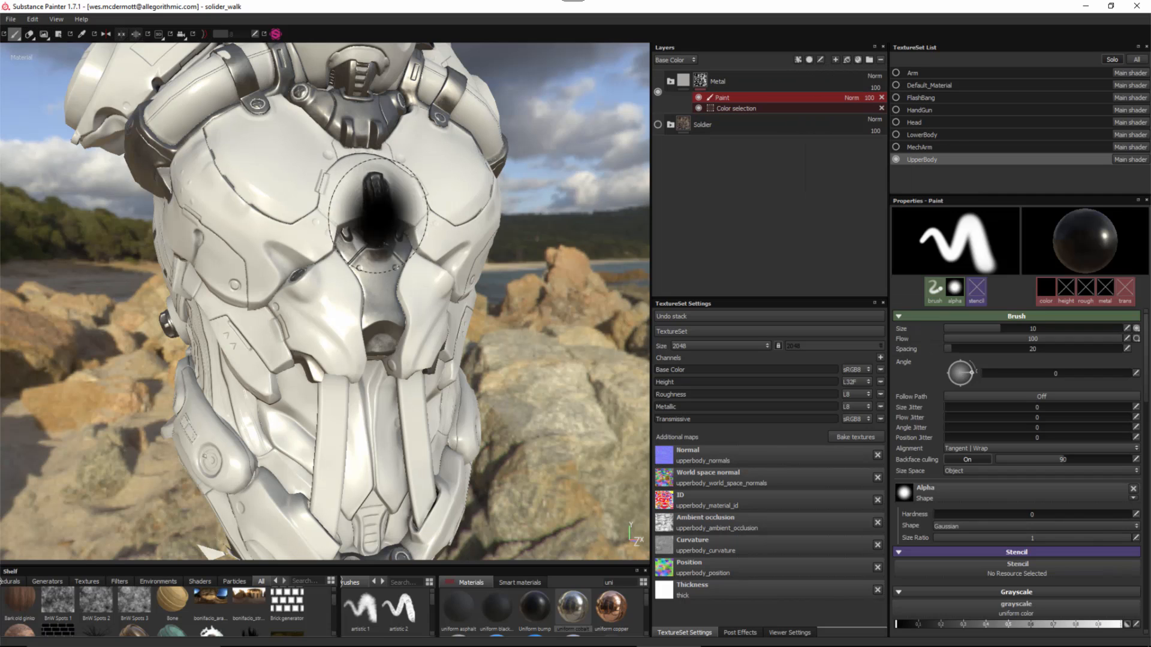
pyautogui.scroll(-5, 1025, 348)
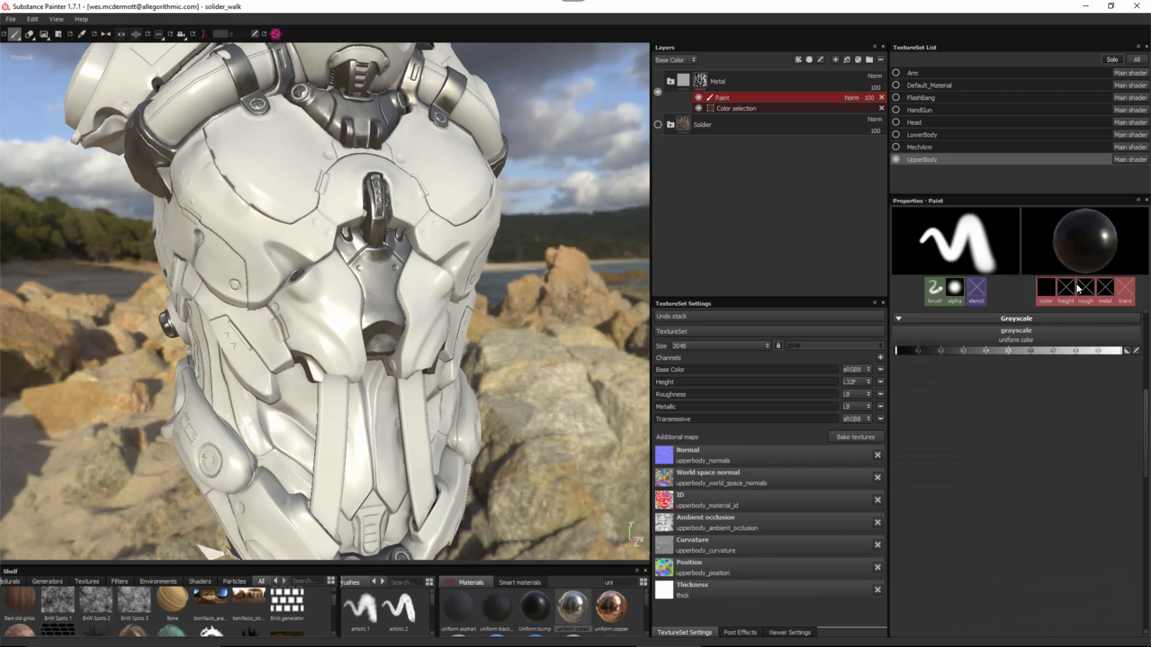
pyautogui.moveTo(1098, 352); pyautogui.dragTo(1125, 358)
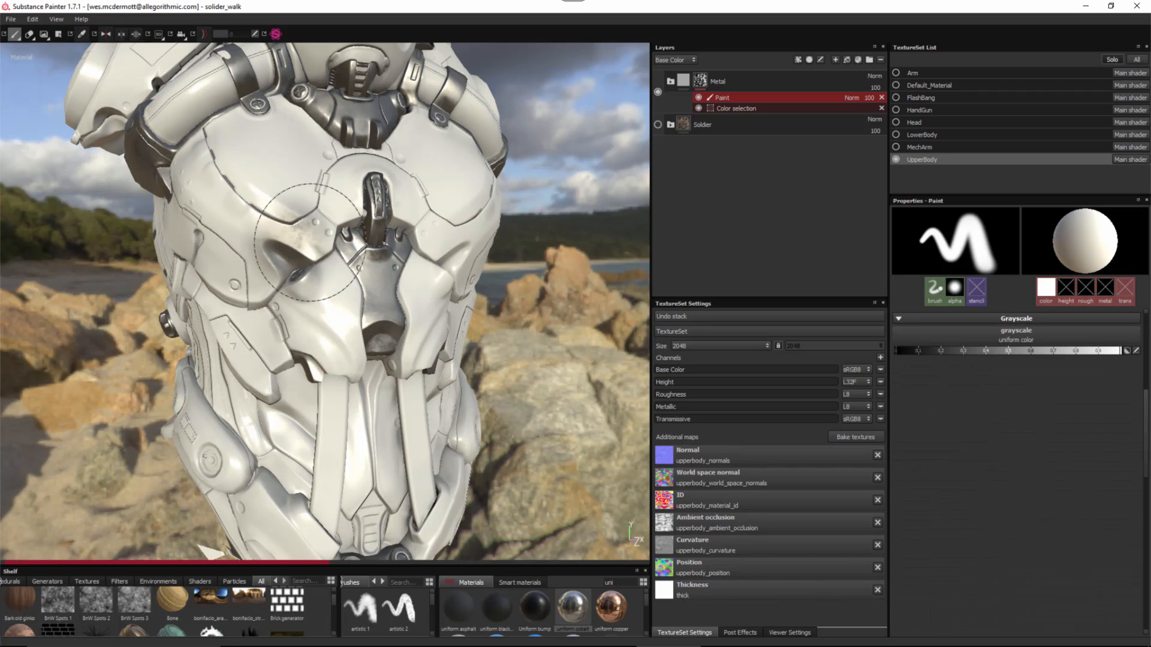
pyautogui.moveTo(308, 241)
pyautogui.mouseDown()
pyautogui.moveTo(240, 209)
pyautogui.moveTo(383, 316)
pyautogui.mouseUp()
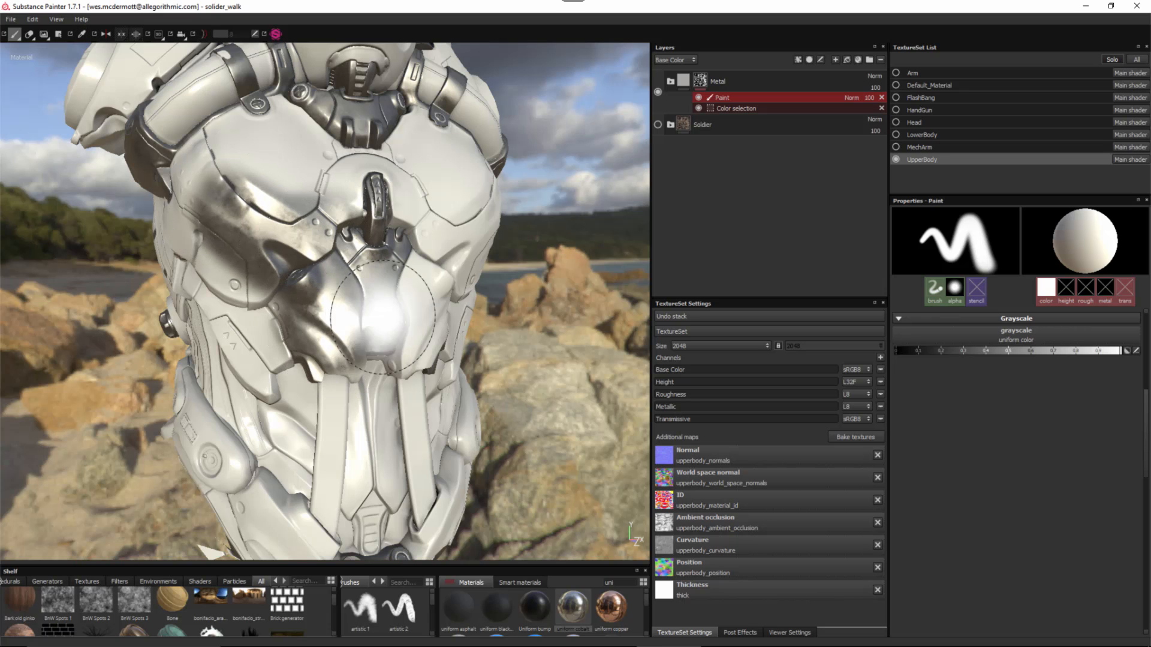
pyautogui.hotkey('ctrl', 'z')
pyautogui.moveTo(397, 359)
pyautogui.keyDown('alt'); pyautogui.mouseDown()
pyautogui.moveTo(358, 366)
pyautogui.moveTo(342, 339)
pyautogui.mouseUp(); pyautogui.keyUp('alt')
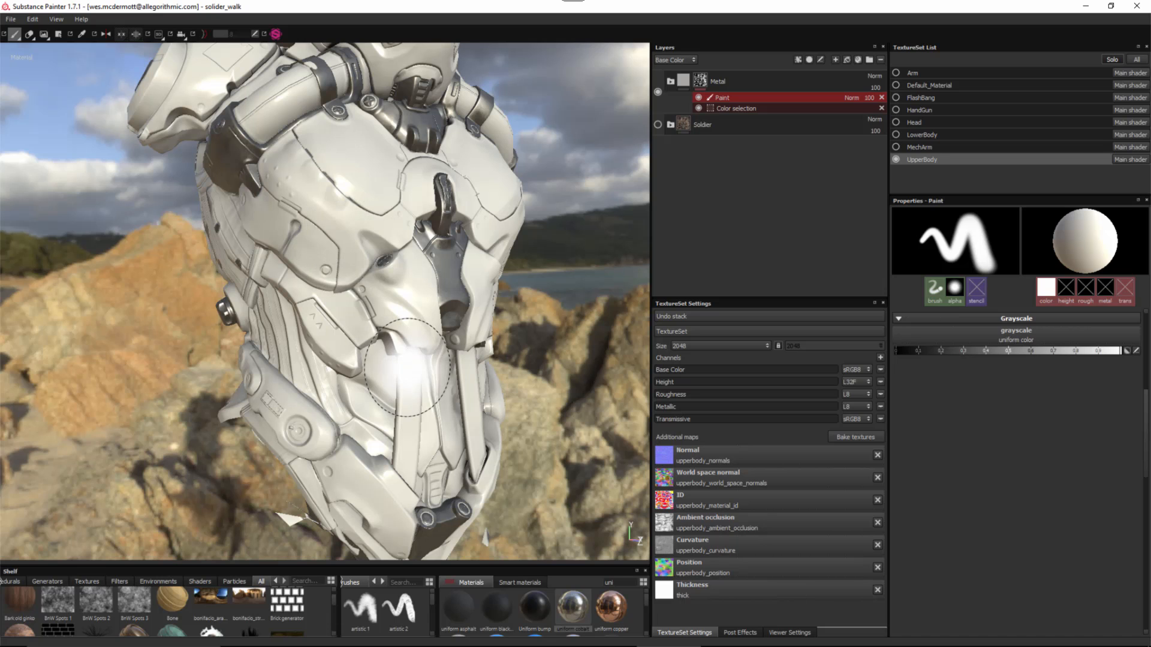
pyautogui.scroll(5, 407, 367)
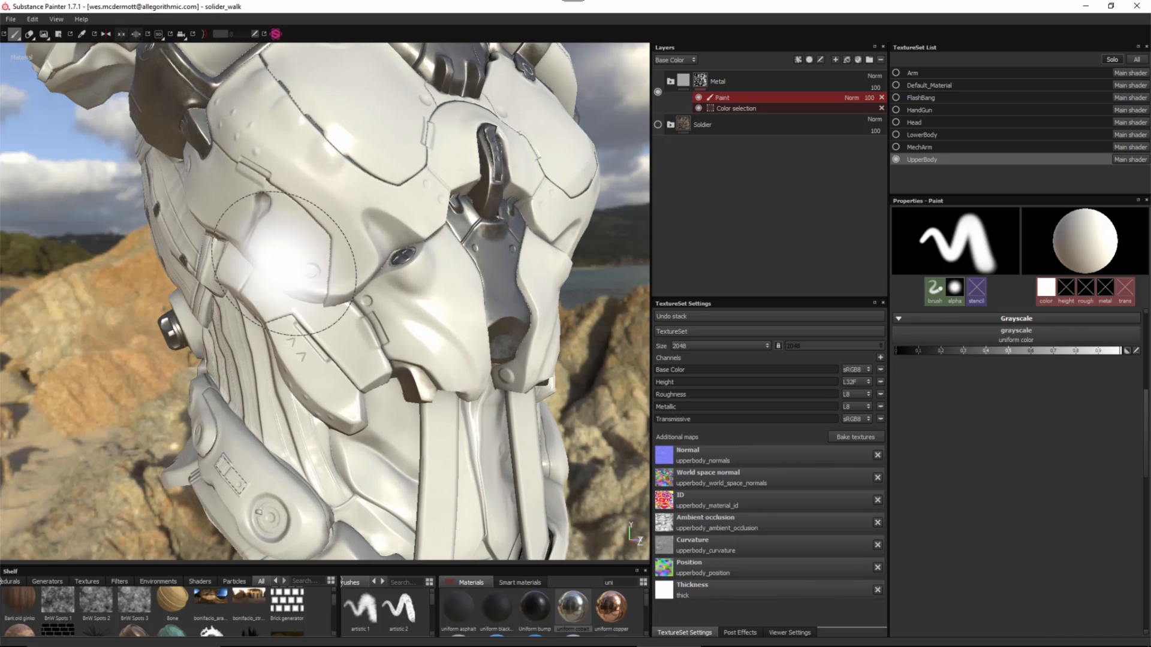
pyautogui.moveTo(470, 412)
pyautogui.keyDown('alt'); pyautogui.mouseDown()
pyautogui.moveTo(352, 231)
pyautogui.moveTo(380, 355)
pyautogui.mouseUp(); pyautogui.keyUp('alt')
pyautogui.keyDown('alt'); pyautogui.moveTo(380, 354); pyautogui.dragTo(395, 383, button='right'); pyautogui.keyUp('alt')
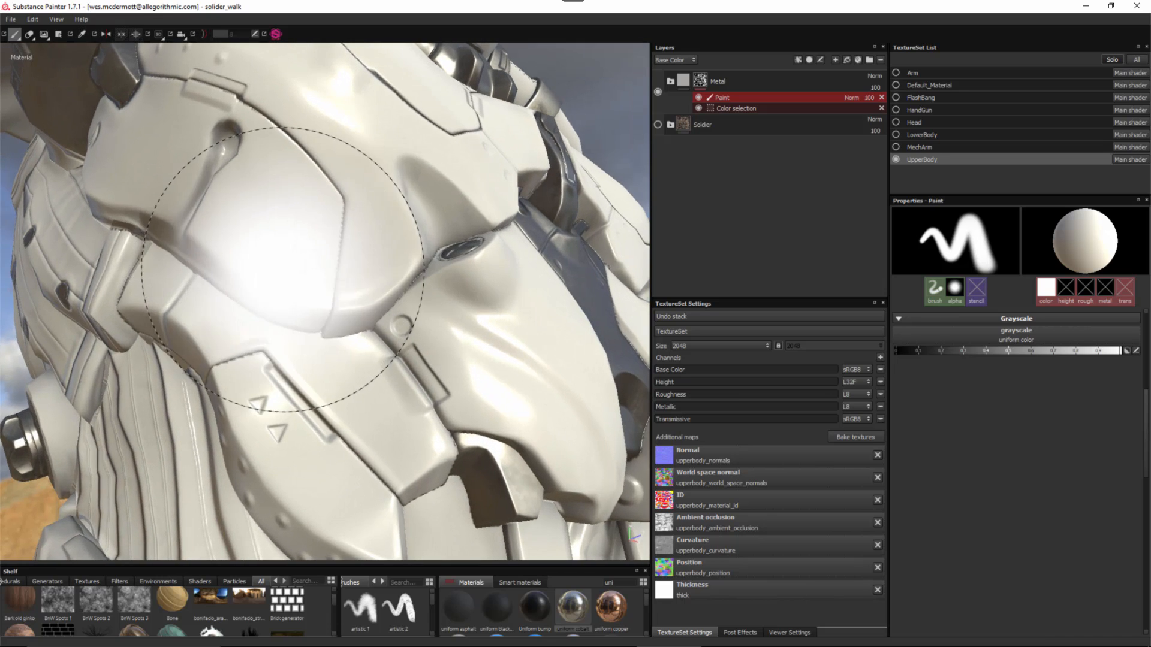
pyautogui.keyDown('ctrl'); pyautogui.moveTo(281, 272); pyautogui.dragTo(234, 272, button='right'); pyautogui.keyUp('ctrl')
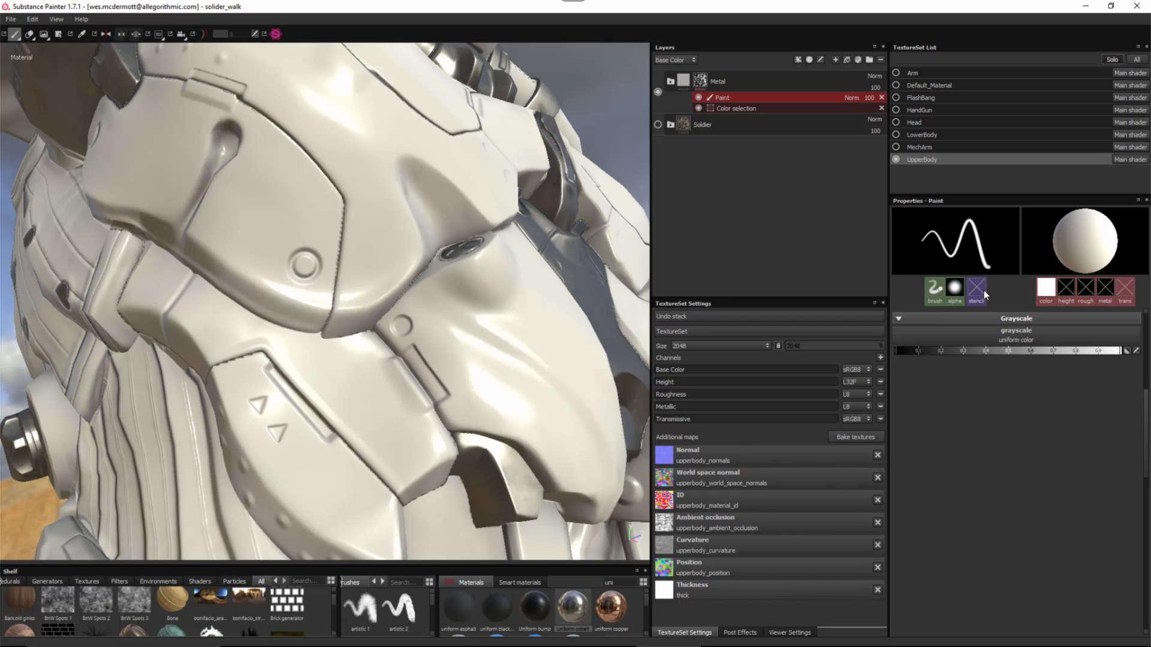
# - Set the brush to hardness about 1 and size about 2.46, then paint the round chest detail dark metal
pyautogui.click(943, 291)
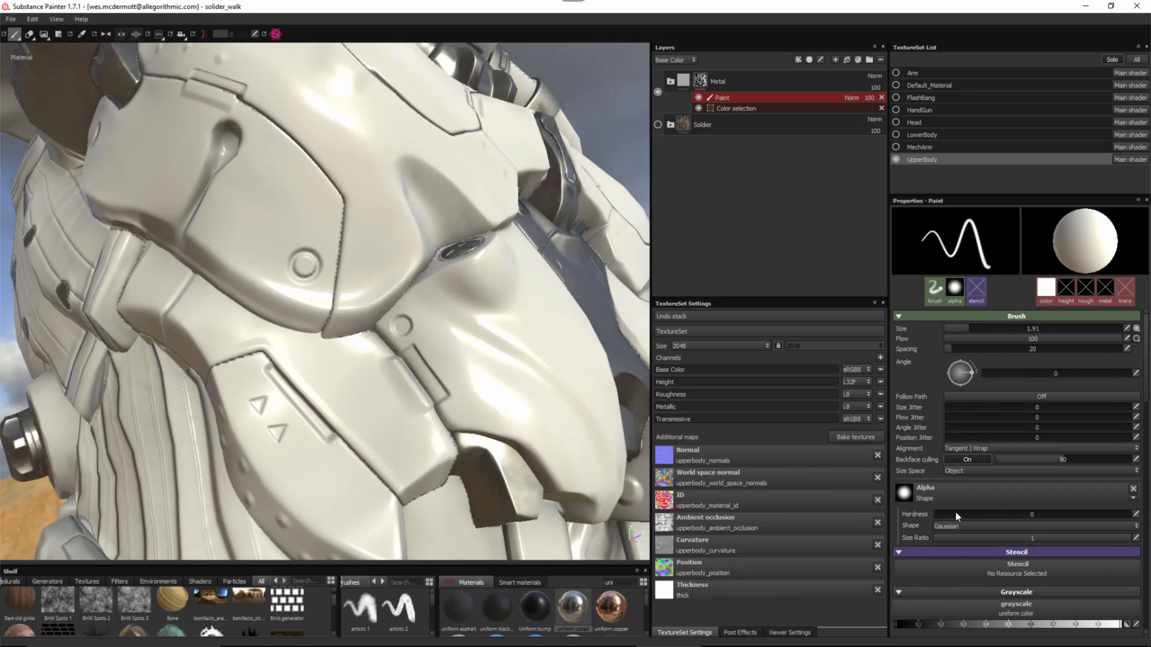
pyautogui.moveTo(1049, 514); pyautogui.dragTo(1133, 514)
pyautogui.moveTo(313, 259)
pyautogui.keyDown('ctrl'); pyautogui.mouseDown(button='right')
pyautogui.moveTo(296, 259)
pyautogui.moveTo(311, 258)
pyautogui.mouseUp(button='right'); pyautogui.keyUp('ctrl')
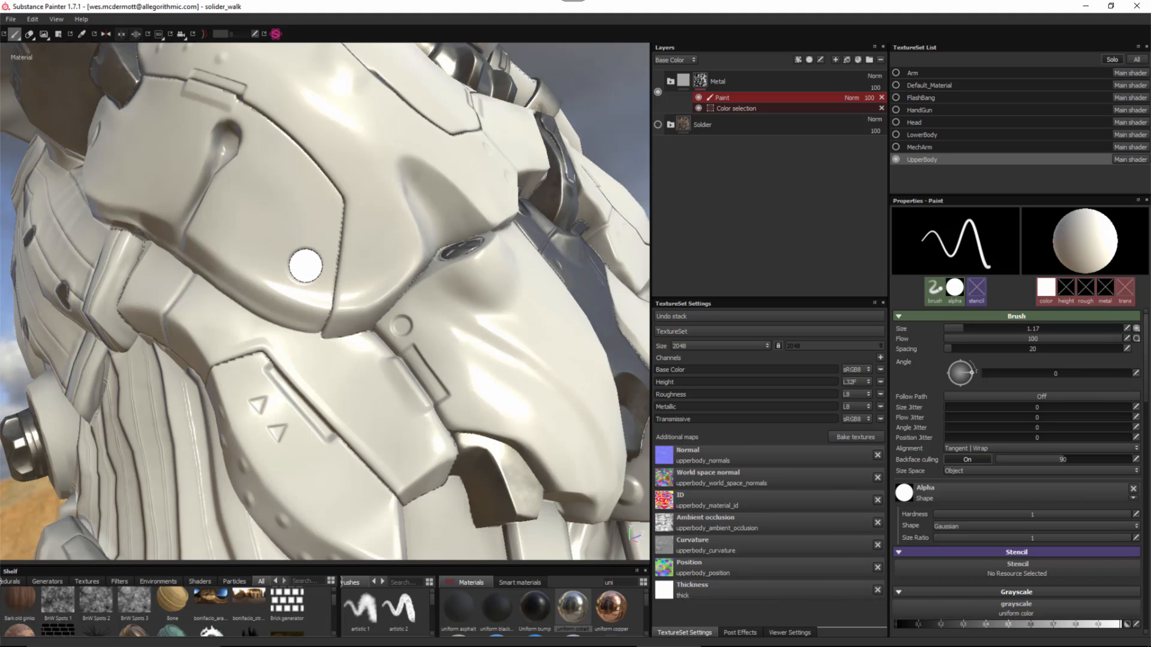
pyautogui.keyDown('alt'); pyautogui.moveTo(372, 326); pyautogui.dragTo(418, 295); pyautogui.keyUp('alt')
pyautogui.keyDown('ctrl'); pyautogui.moveTo(398, 322); pyautogui.dragTo(382, 322, button='right'); pyautogui.keyUp('ctrl')
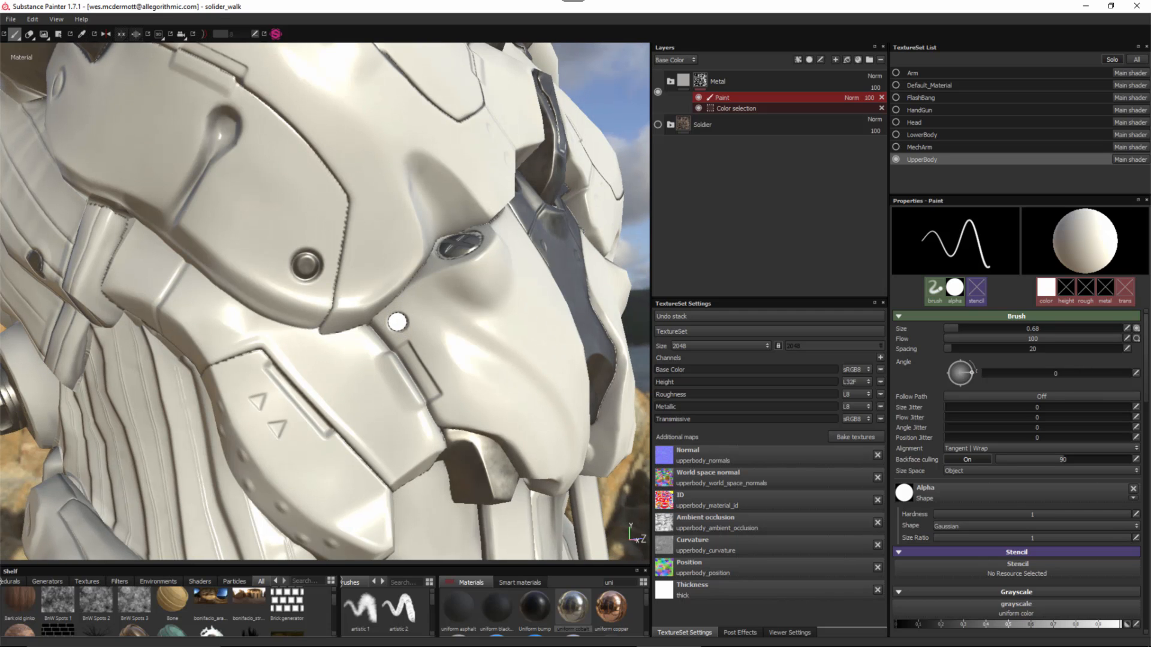
pyautogui.click(397, 323)
pyautogui.moveTo(467, 380)
pyautogui.keyDown('alt'); pyautogui.mouseDown(button='right')
pyautogui.moveTo(244, 207)
pyautogui.moveTo(398, 323)
pyautogui.mouseUp(button='right'); pyautogui.keyUp('alt')
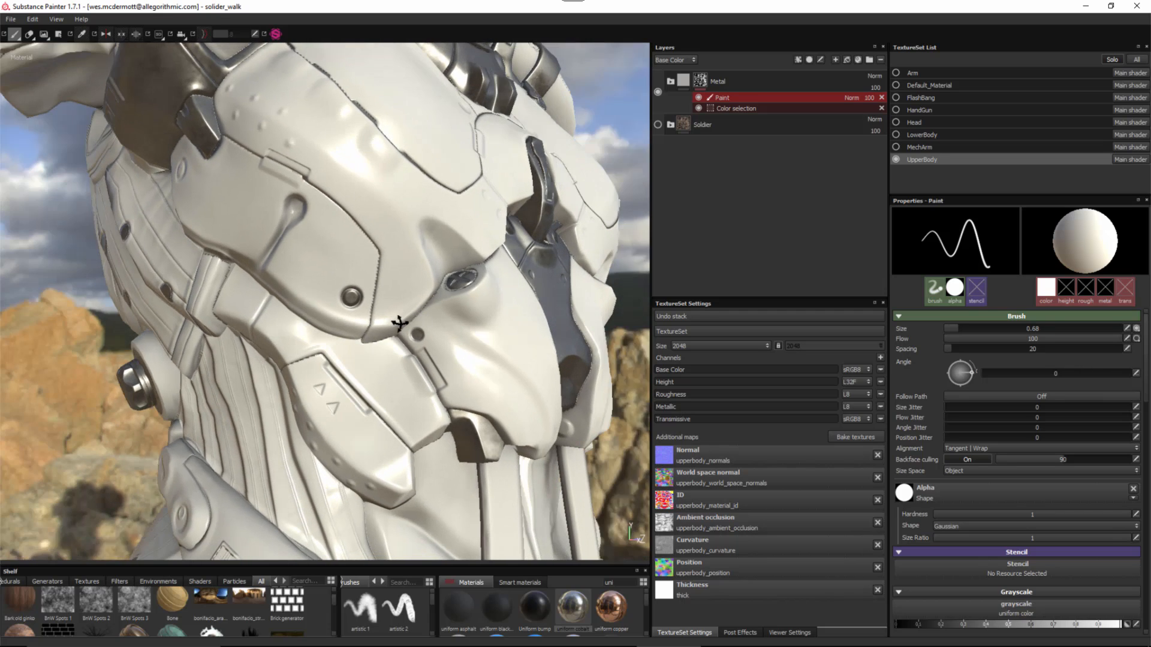
pyautogui.moveTo(398, 324)
pyautogui.keyDown('alt'); pyautogui.mouseDown()
pyautogui.moveTo(385, 221)
pyautogui.moveTo(394, 342)
pyautogui.moveTo(437, 340)
pyautogui.mouseUp(); pyautogui.keyUp('alt')
pyautogui.moveTo(432, 260)
pyautogui.keyDown('alt'); pyautogui.mouseDown()
pyautogui.moveTo(342, 231)
pyautogui.moveTo(317, 262)
pyautogui.mouseUp(); pyautogui.keyUp('alt')
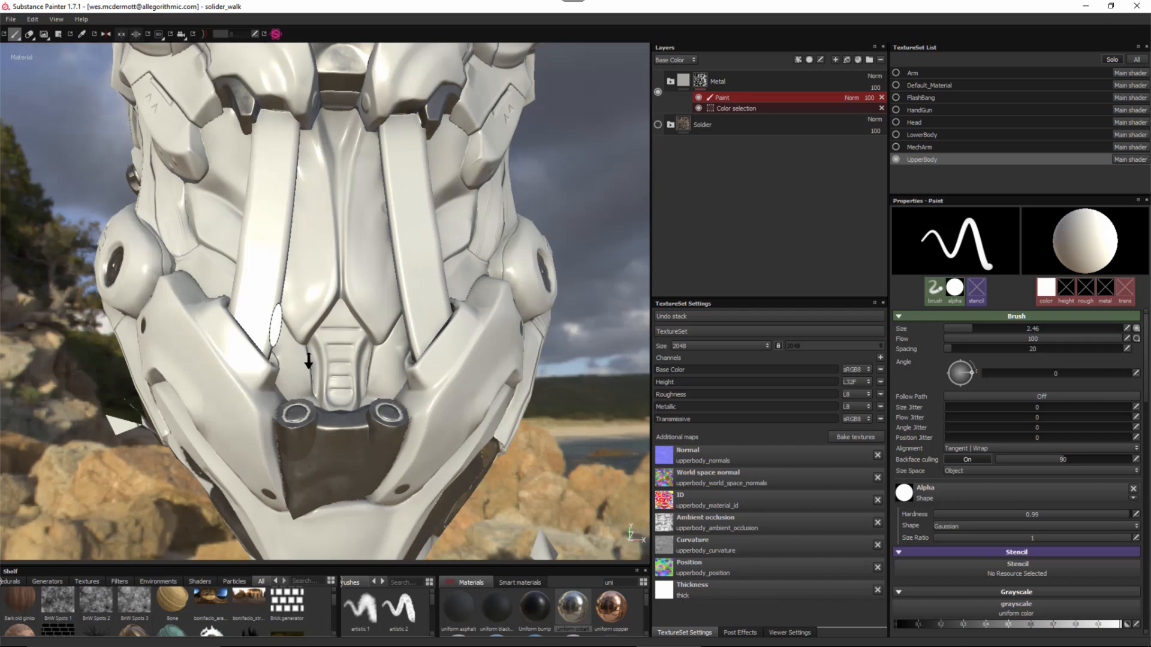
pyautogui.scroll(5, 390, 380)
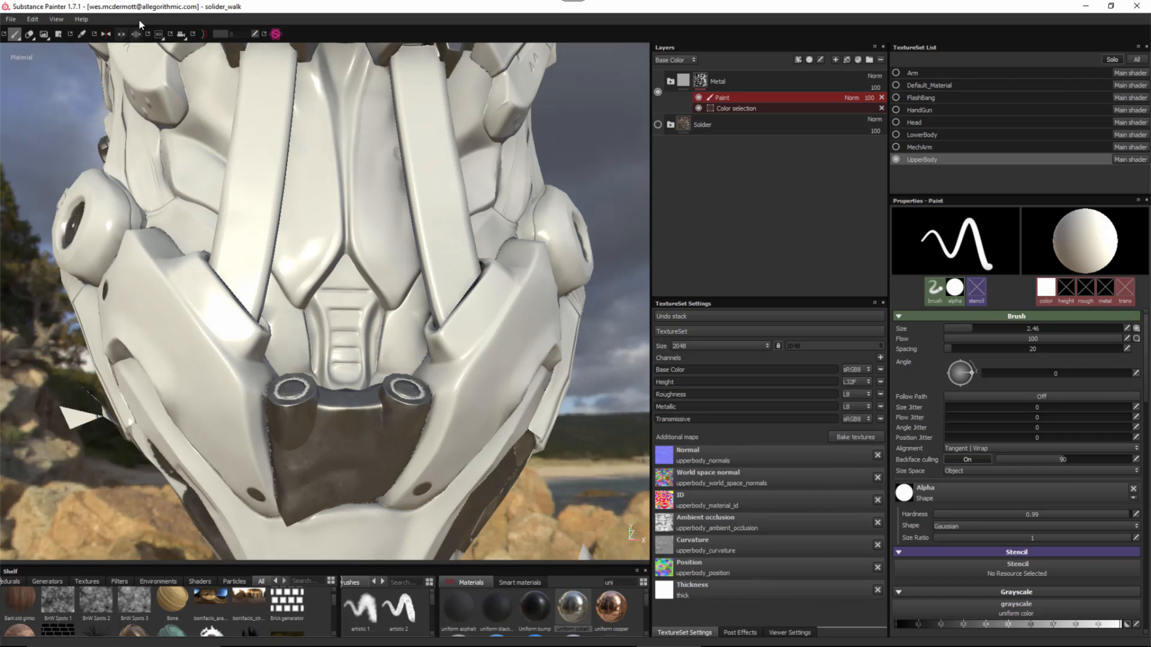
# - Switch to the Polygon Fill tool for the Metal mask
pyautogui.click(59, 34)
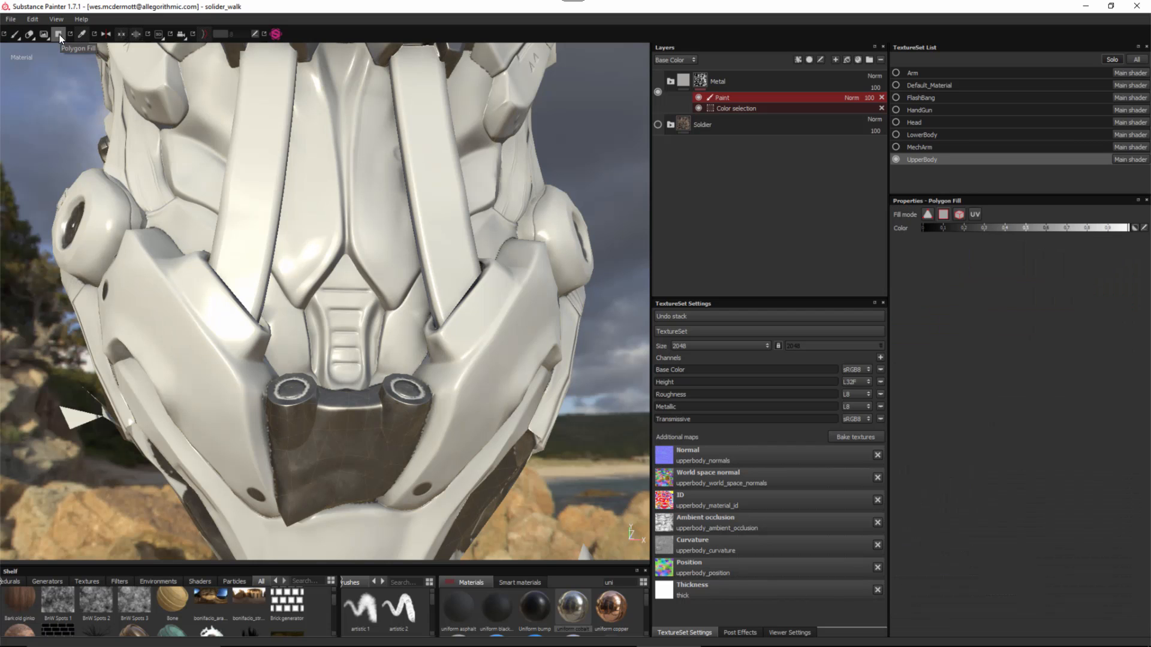
pyautogui.keyDown('alt'); pyautogui.moveTo(345, 393); pyautogui.dragTo(362, 406, button='right'); pyautogui.keyUp('alt')
pyautogui.moveTo(362, 405)
pyautogui.keyDown('alt'); pyautogui.mouseDown()
pyautogui.moveTo(367, 378)
pyautogui.moveTo(336, 380)
pyautogui.mouseUp(); pyautogui.keyUp('alt')
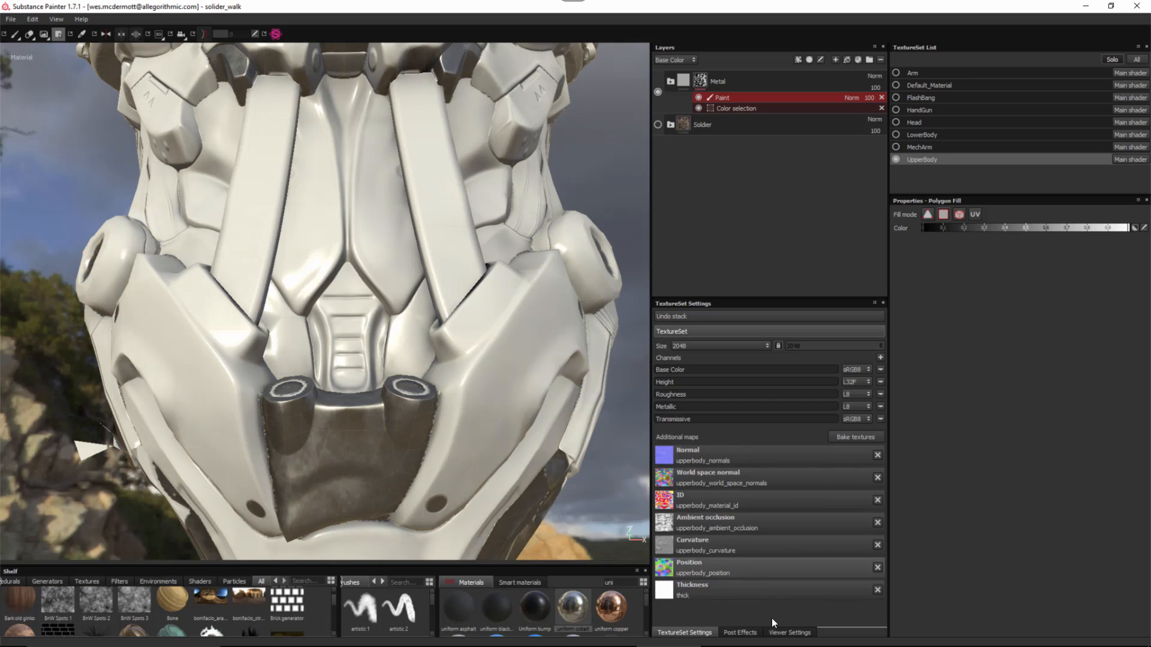
# - Show the wireframe at 75 opacity in fully saturated red
pyautogui.click(778, 632)
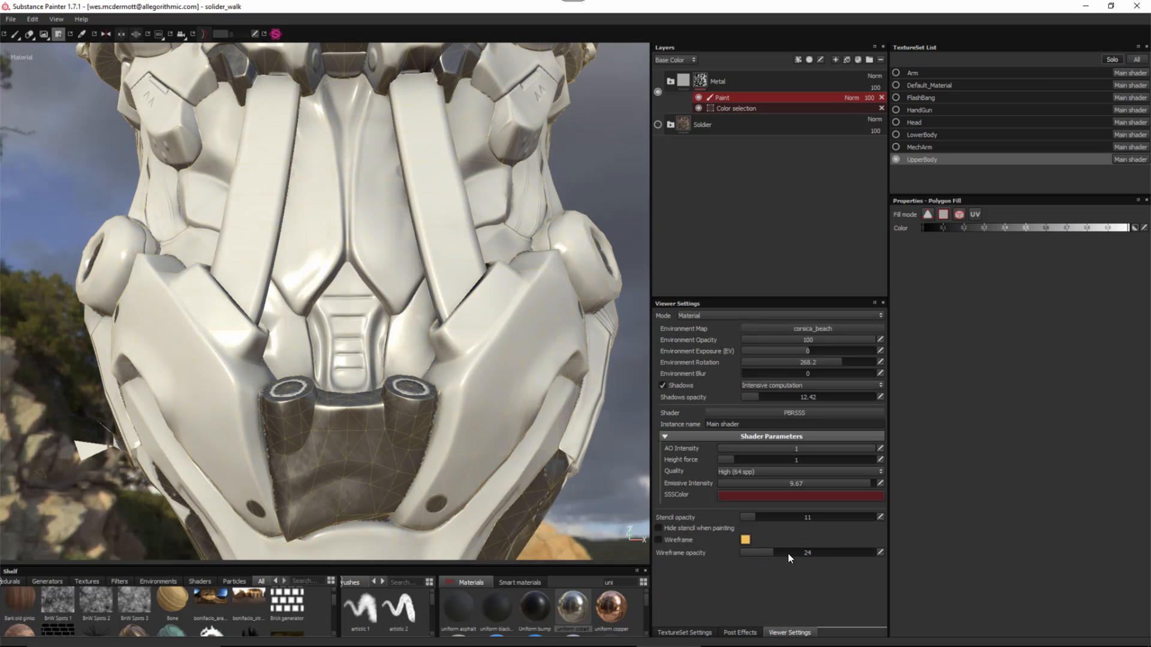
pyautogui.moveTo(788, 553); pyautogui.dragTo(832, 558)
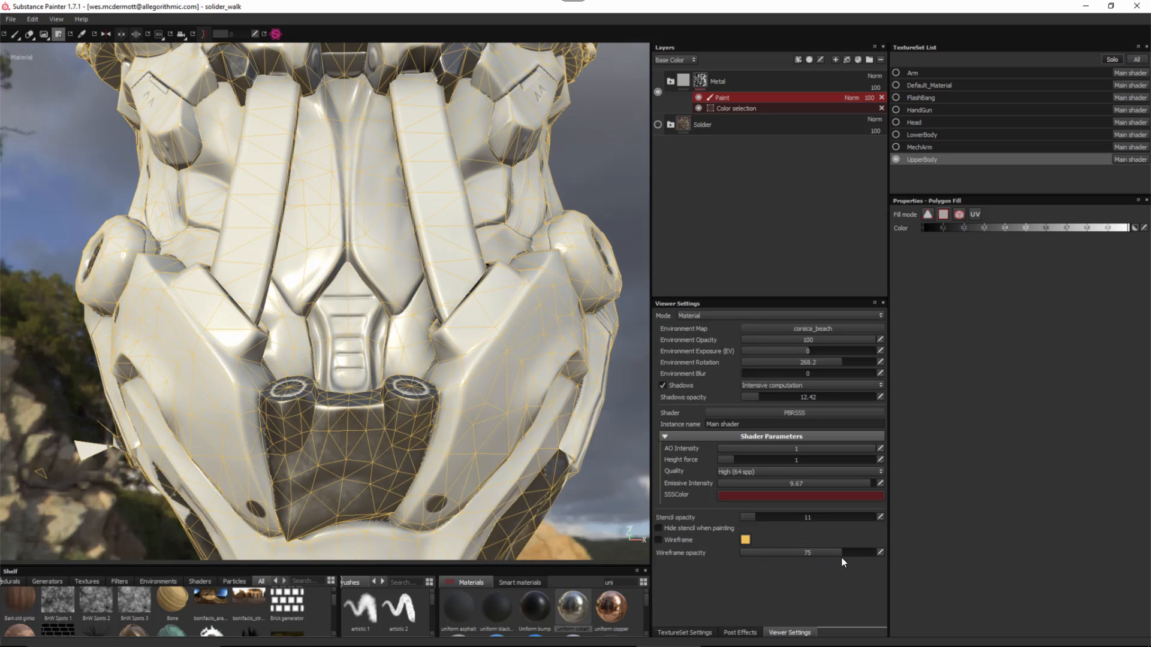
pyautogui.click(746, 540)
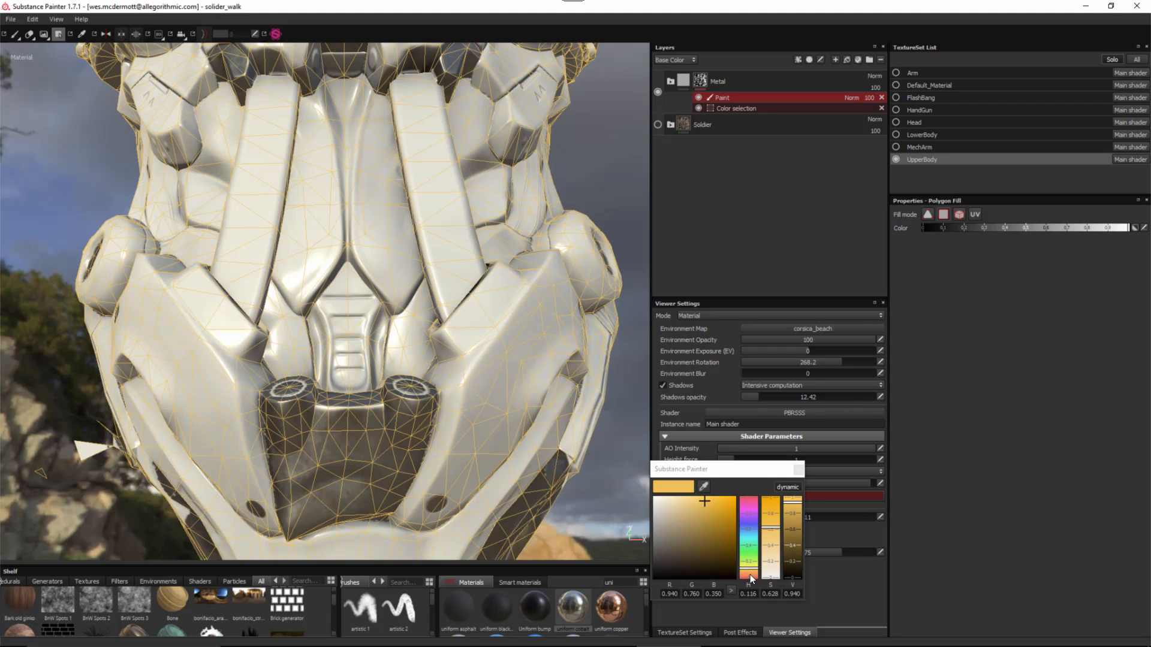
pyautogui.moveTo(750, 574); pyautogui.dragTo(752, 580)
pyautogui.click(736, 499)
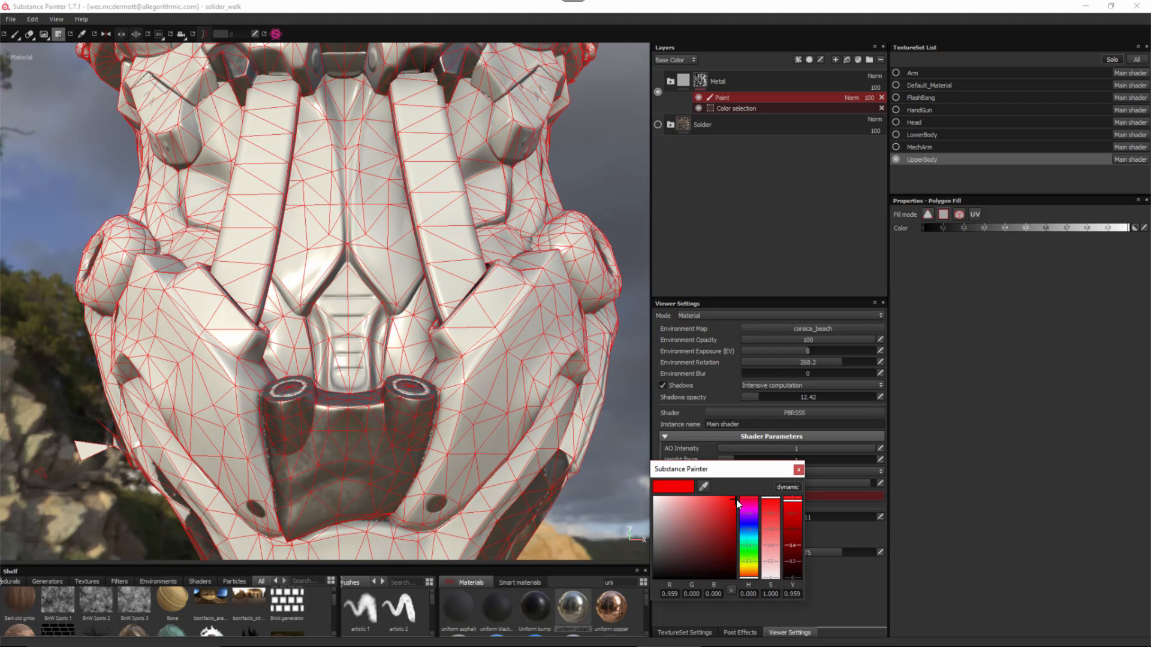
pyautogui.click(798, 470)
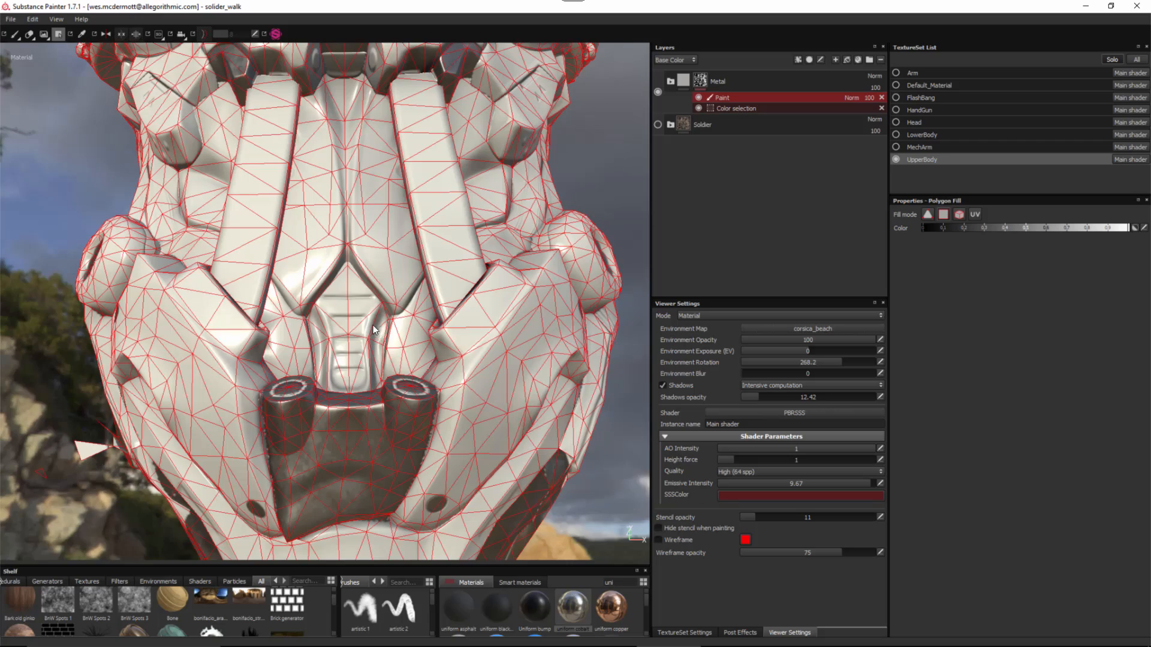
pyautogui.keyDown('alt'); pyautogui.moveTo(383, 332); pyautogui.dragTo(300, 277, button='right'); pyautogui.keyUp('alt')
pyautogui.keyDown('alt'); pyautogui.moveTo(300, 277); pyautogui.dragTo(339, 305); pyautogui.keyUp('alt')
pyautogui.keyDown('alt'); pyautogui.moveTo(339, 305); pyautogui.dragTo(413, 374, button='right'); pyautogui.keyUp('alt')
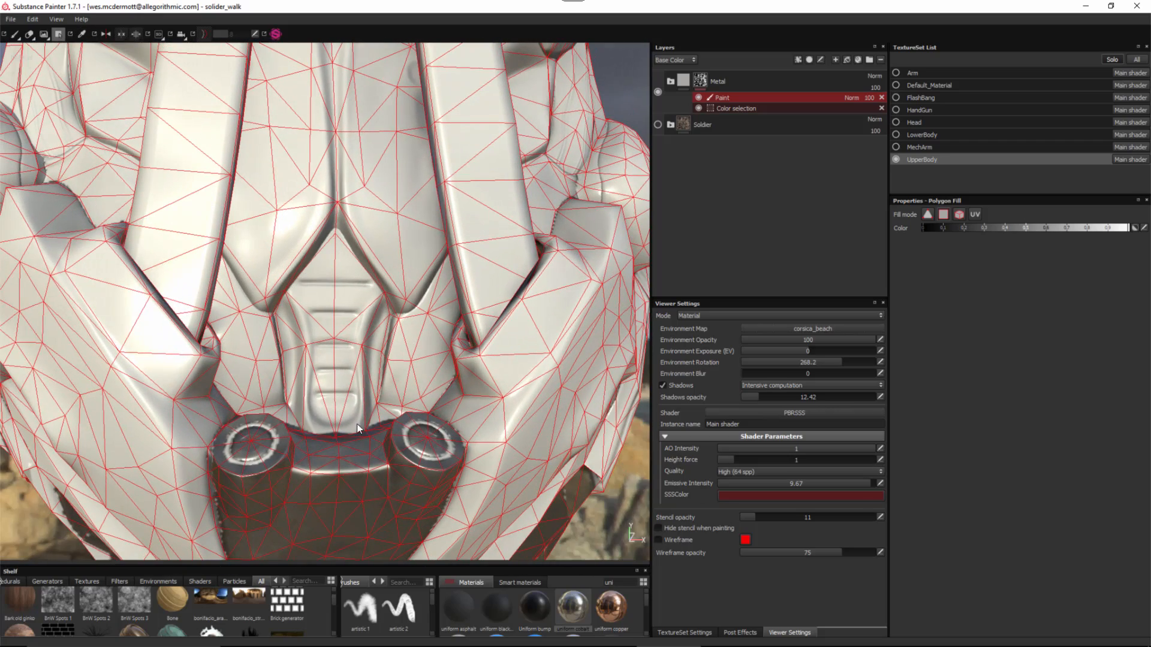
pyautogui.keyDown('alt'); pyautogui.moveTo(411, 325); pyautogui.dragTo(352, 332); pyautogui.keyUp('alt')
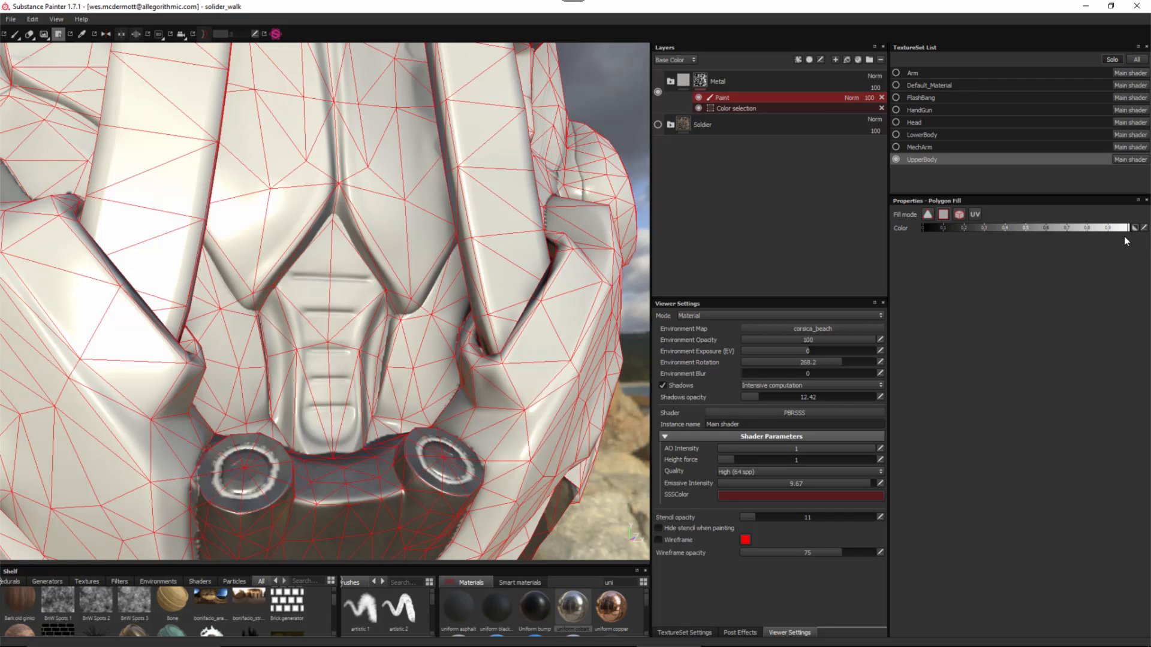
# - Polygon-fill the triangles around the central chest slot and the lower buckle plate with metal
pyautogui.click(318, 308)
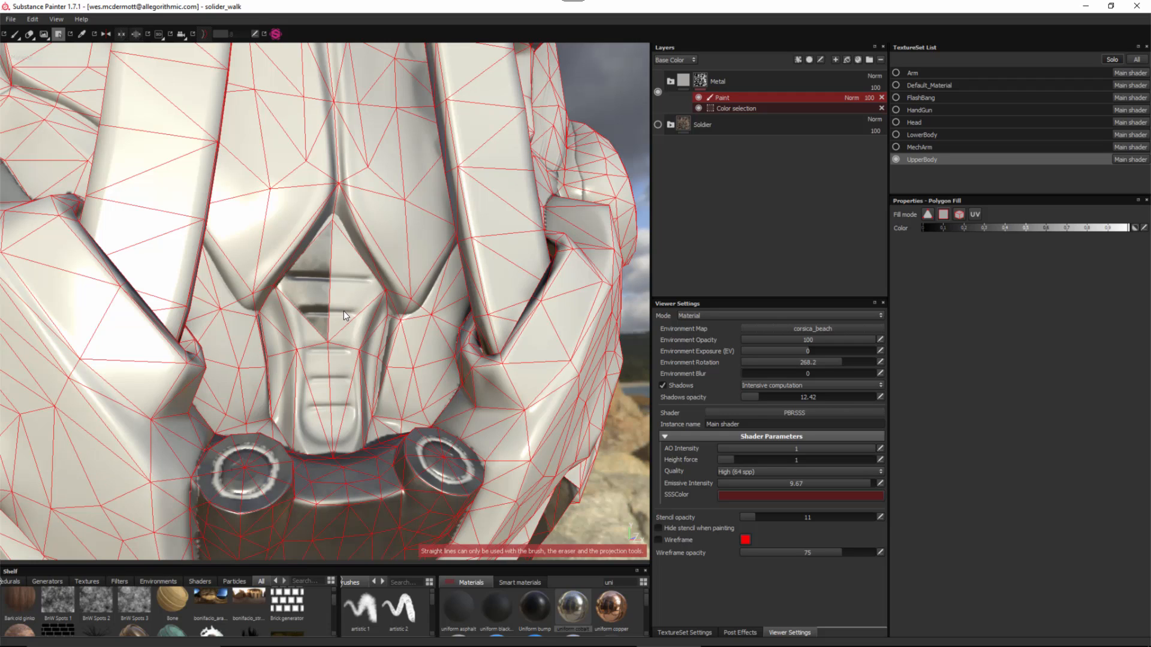
pyautogui.click(290, 349)
pyautogui.click(281, 318)
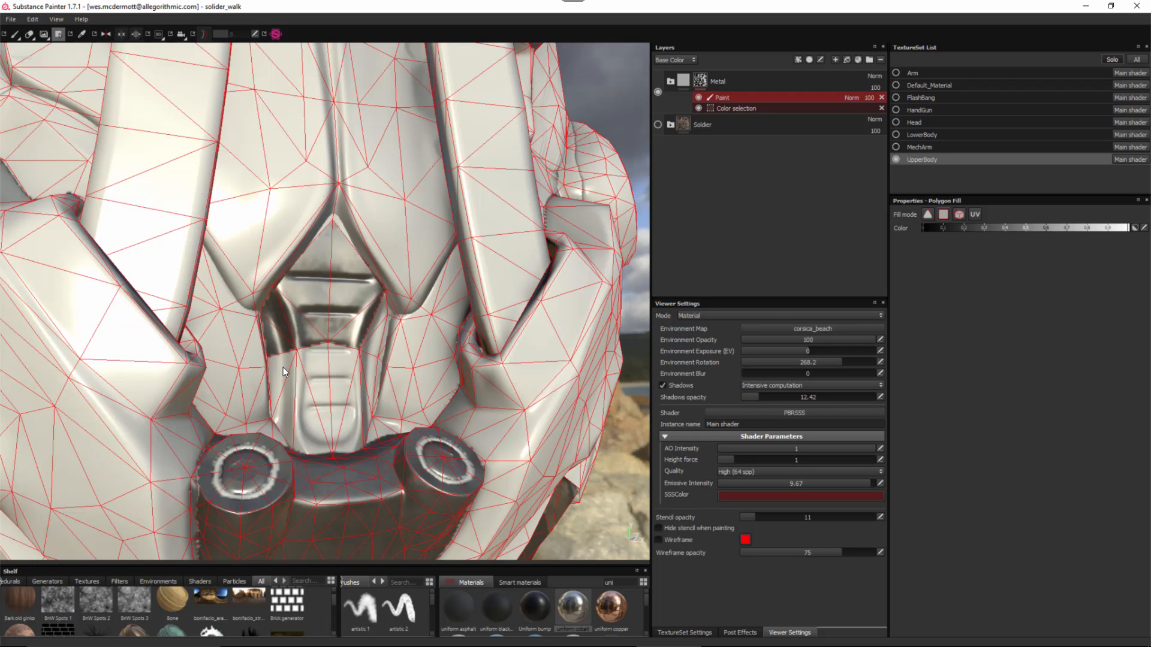
pyautogui.click(284, 368)
pyautogui.click(289, 410)
pyautogui.click(321, 425)
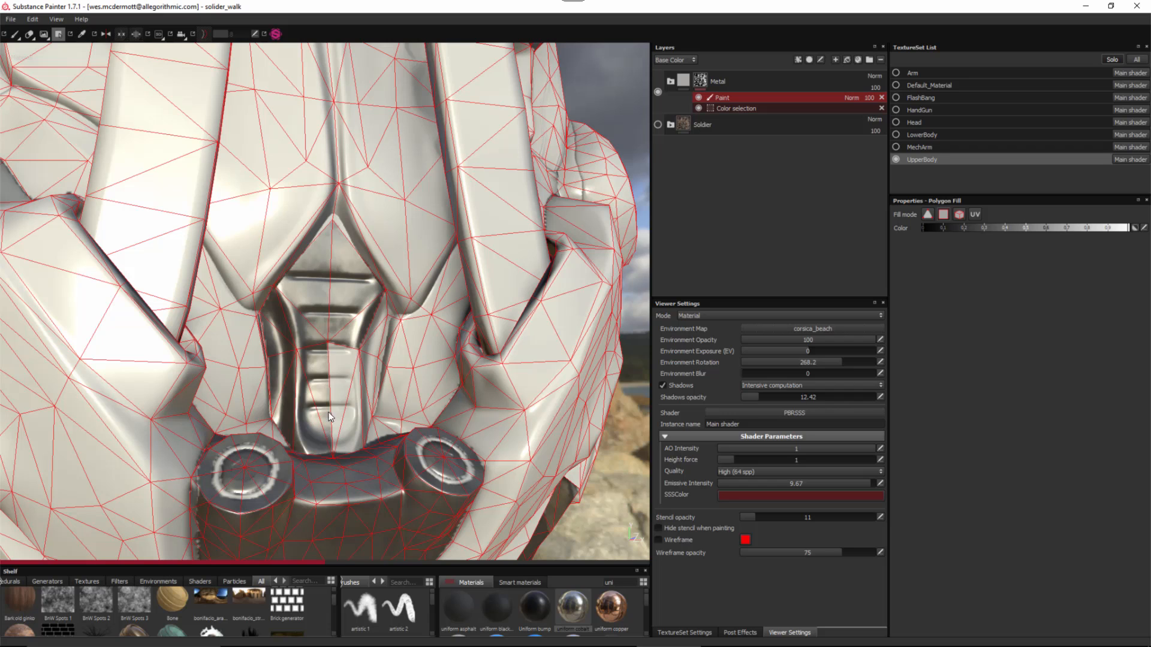
pyautogui.click(335, 410)
pyautogui.keyDown('alt'); pyautogui.moveTo(403, 343); pyautogui.dragTo(355, 379); pyautogui.keyUp('alt')
pyautogui.click(366, 402)
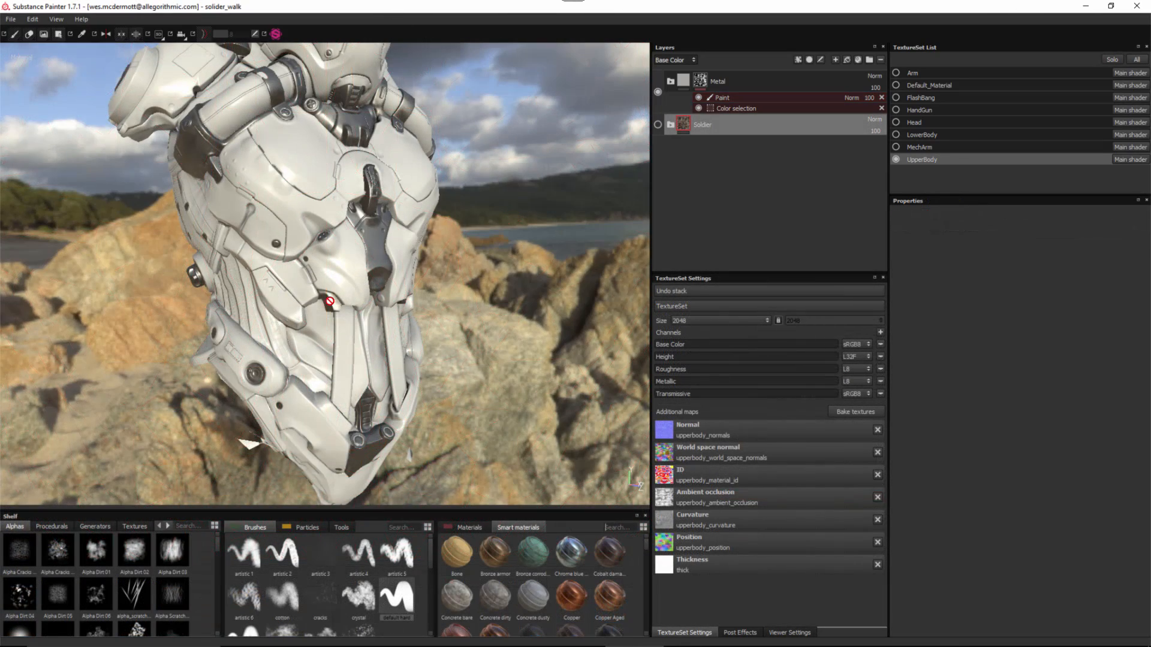
# - Search smart materials for 'lea' and drop Leather brown damaged at the top of the layer stack
pyautogui.keyDown('alt'); pyautogui.moveTo(301, 290); pyautogui.dragTo(185, 242); pyautogui.keyUp('alt')
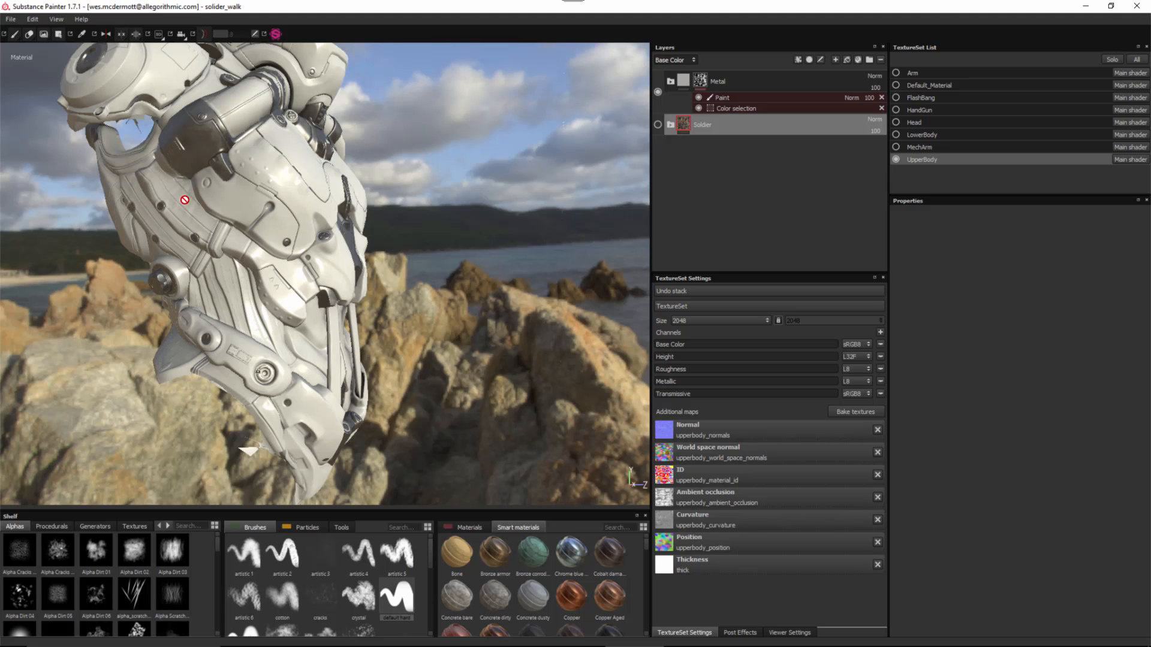
pyautogui.keyDown('alt'); pyautogui.moveTo(477, 329); pyautogui.dragTo(608, 488); pyautogui.keyUp('alt')
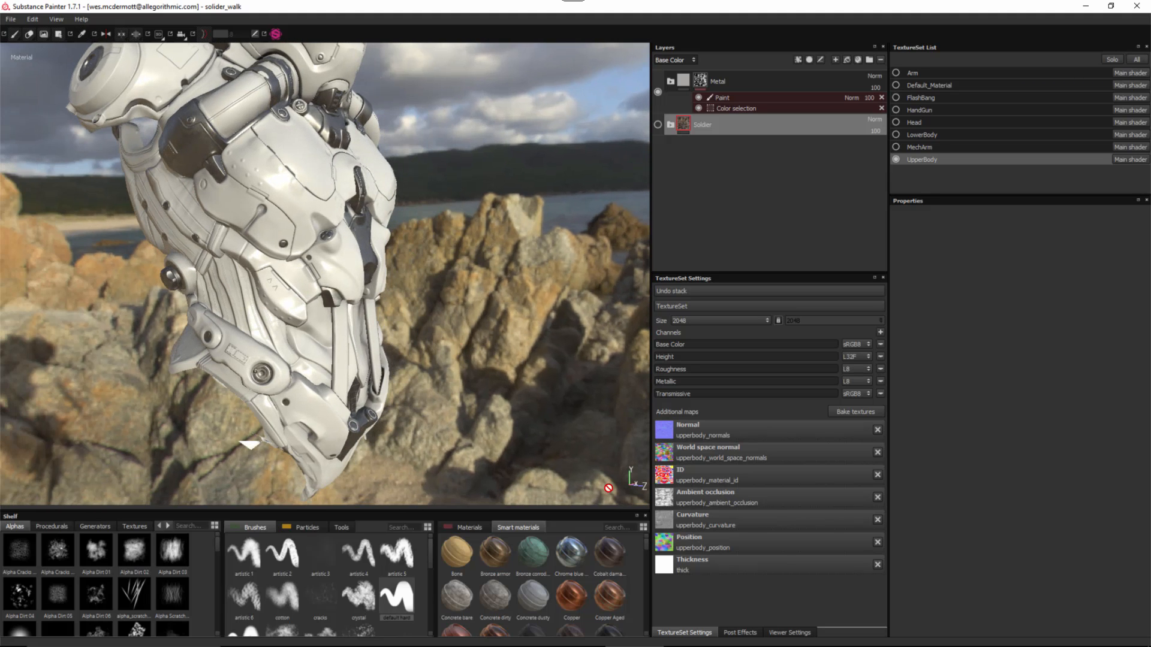
pyautogui.click(624, 525)
pyautogui.write('lea')
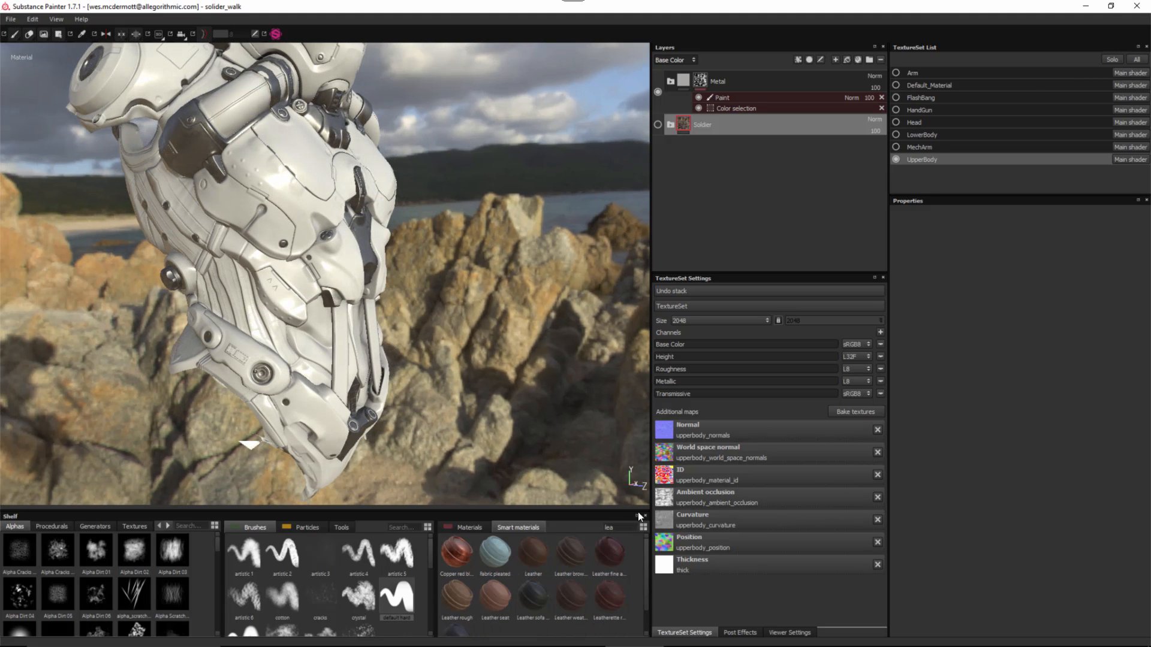
pyautogui.moveTo(579, 554)
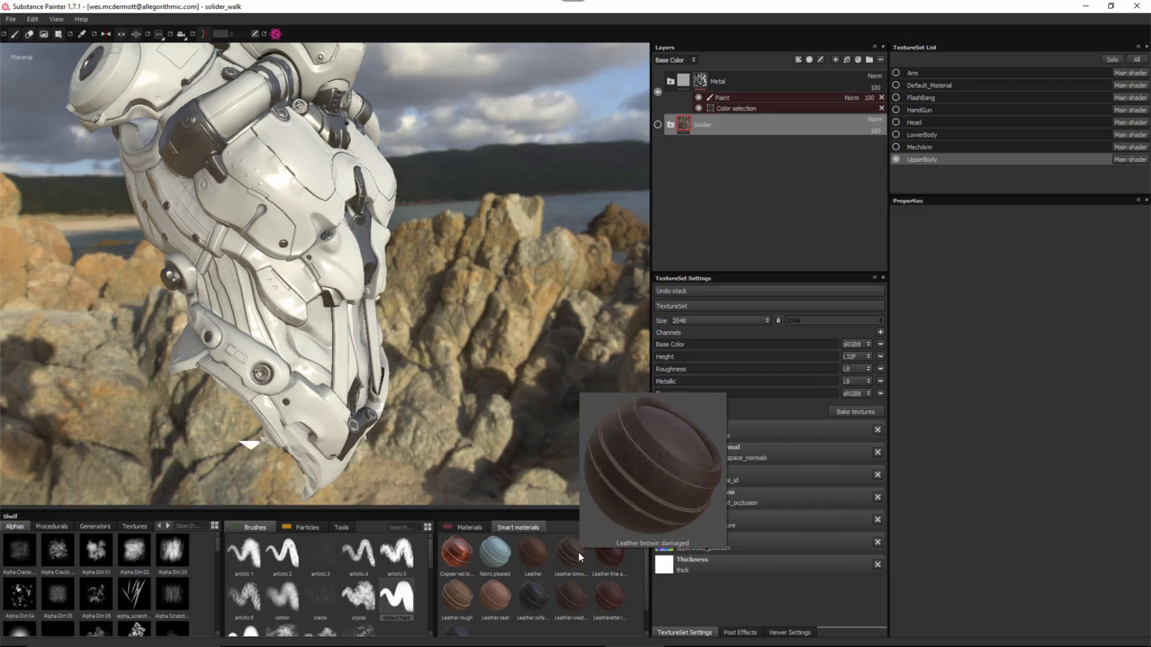
pyautogui.moveTo(578, 553); pyautogui.dragTo(762, 76)
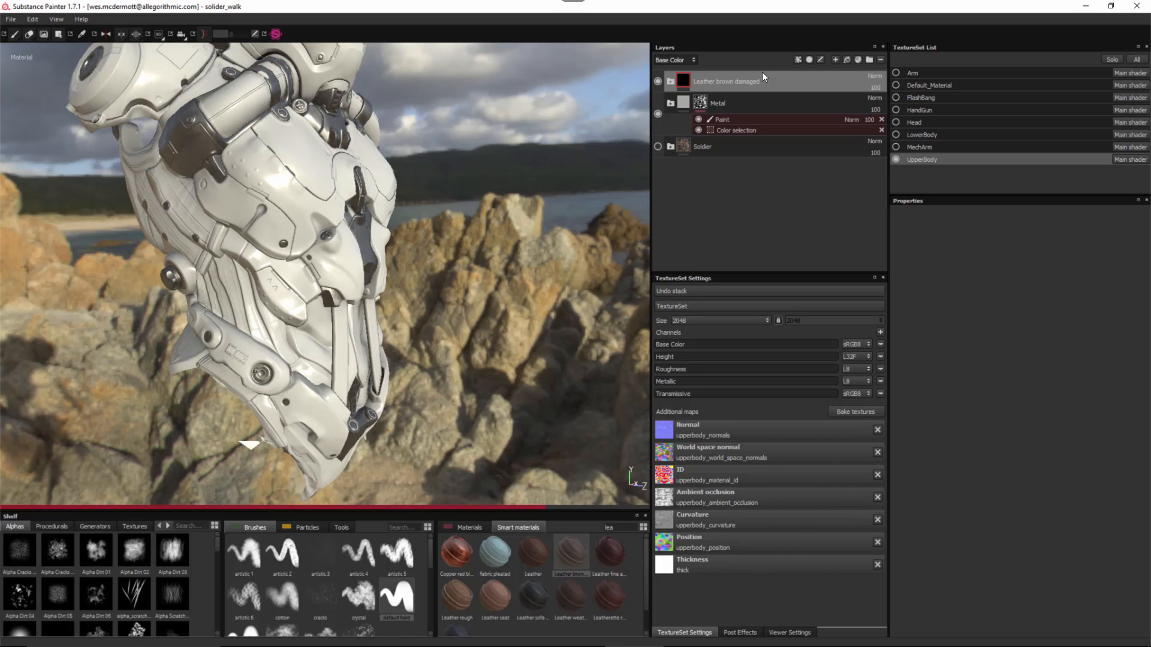
# - Give Leather brown damaged a colour-selection mask picking the orange (255,128,0) ID region
pyautogui.keyDown('alt'); pyautogui.moveTo(331, 188); pyautogui.dragTo(380, 298, button='right'); pyautogui.keyUp('alt')
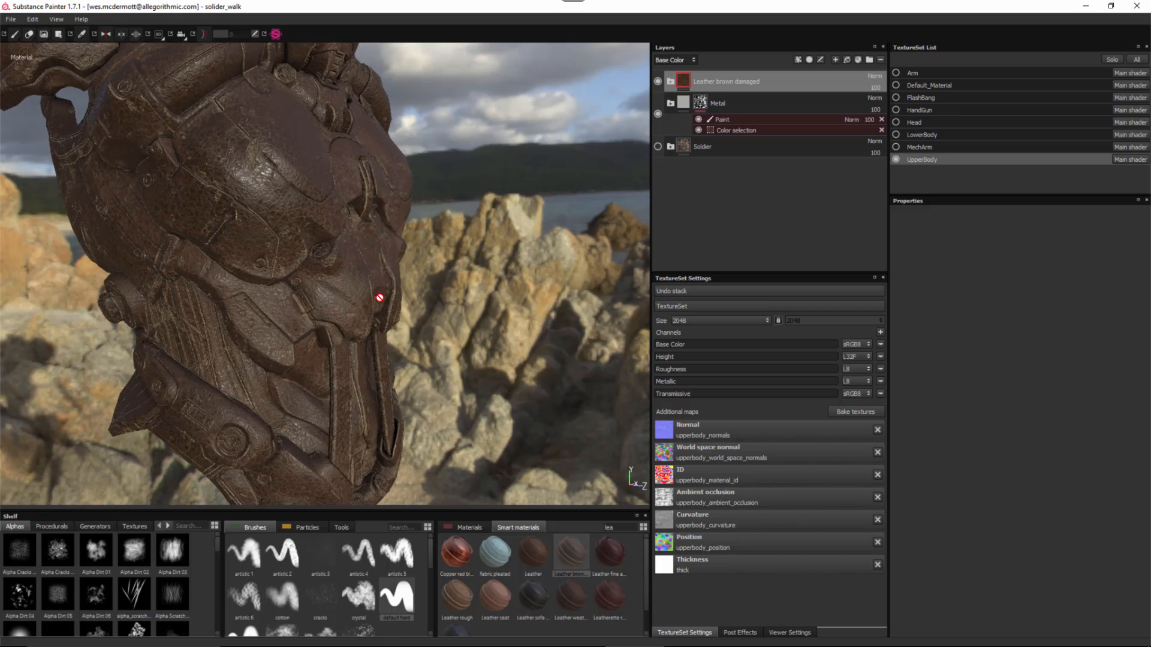
pyautogui.keyDown('alt'); pyautogui.moveTo(379, 298); pyautogui.dragTo(457, 251); pyautogui.keyUp('alt')
pyautogui.rightClick(798, 80)
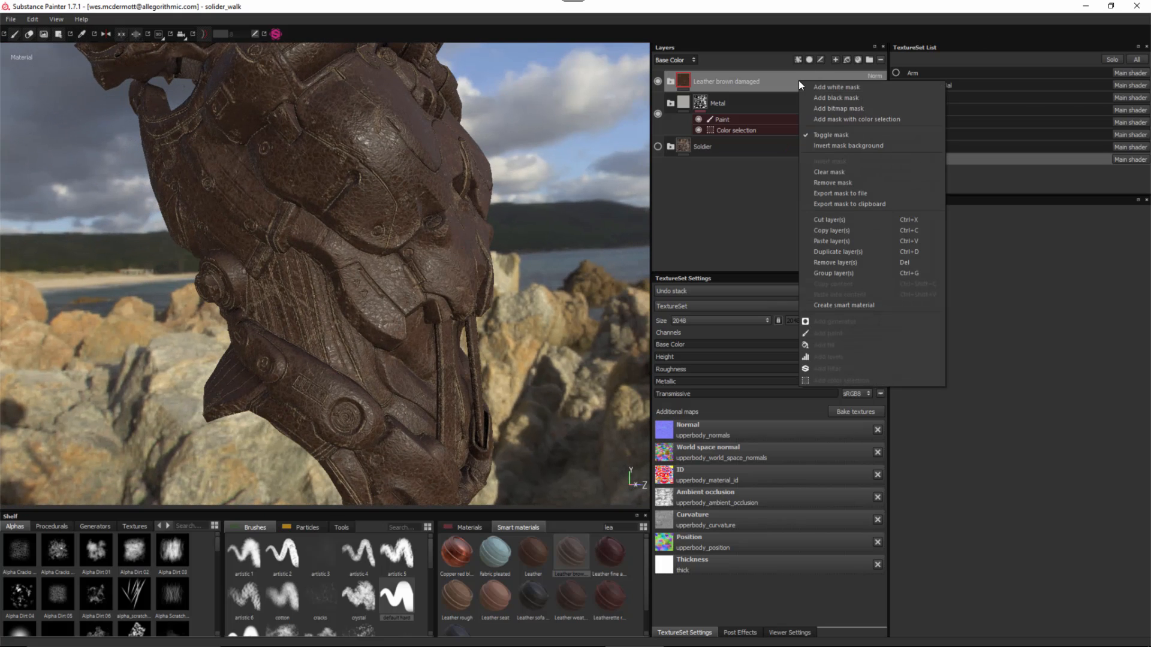
pyautogui.click(832, 119)
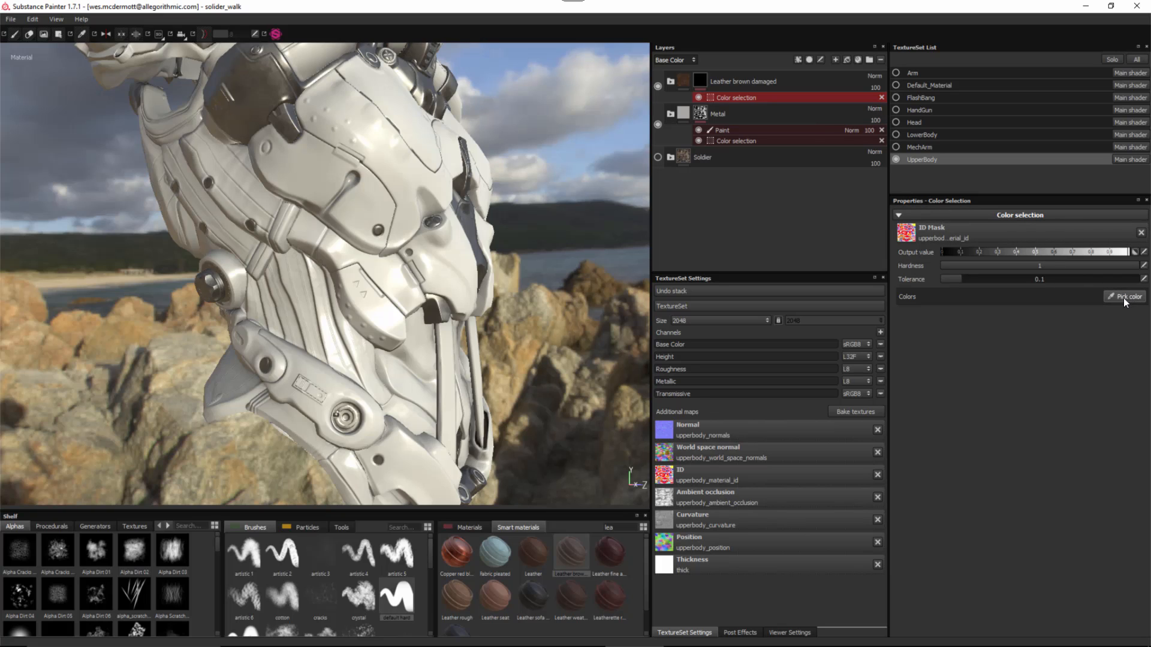
pyautogui.click(1128, 298)
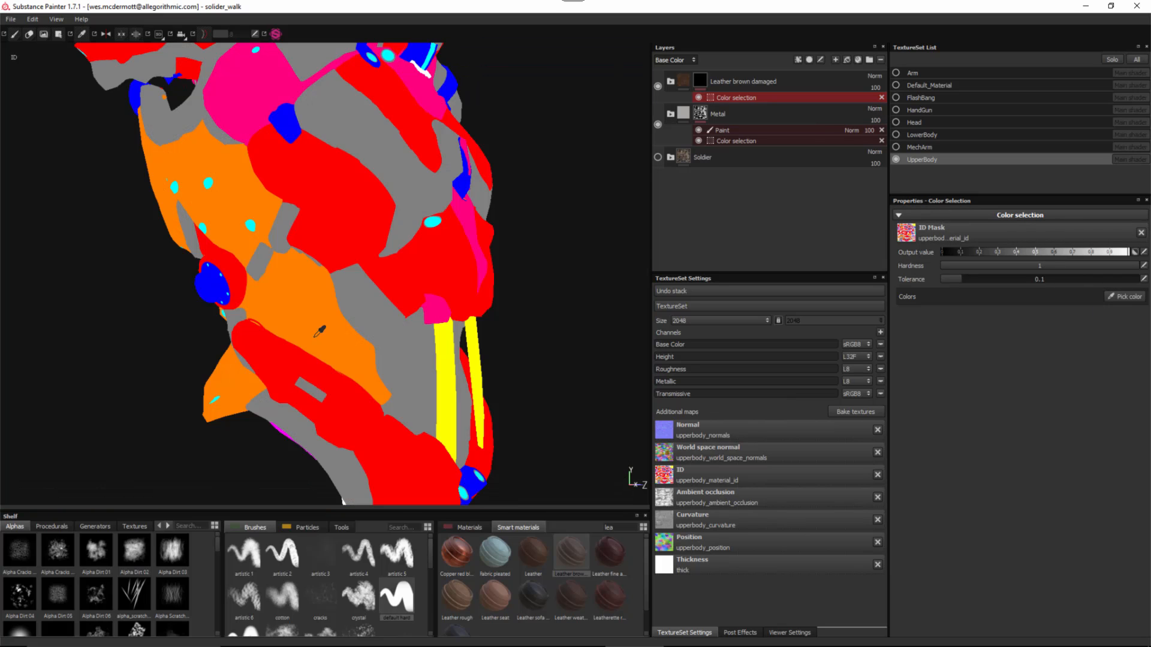
pyautogui.click(294, 288)
pyautogui.keyDown('alt'); pyautogui.moveTo(414, 236); pyautogui.dragTo(404, 271, button='middle'); pyautogui.keyUp('alt')
pyautogui.keyDown('alt'); pyautogui.moveTo(403, 272); pyautogui.dragTo(644, 147); pyautogui.keyUp('alt')
# - Change the leather Base layer's colour to a duller, lighter, less saturated brown
pyautogui.click(670, 82)
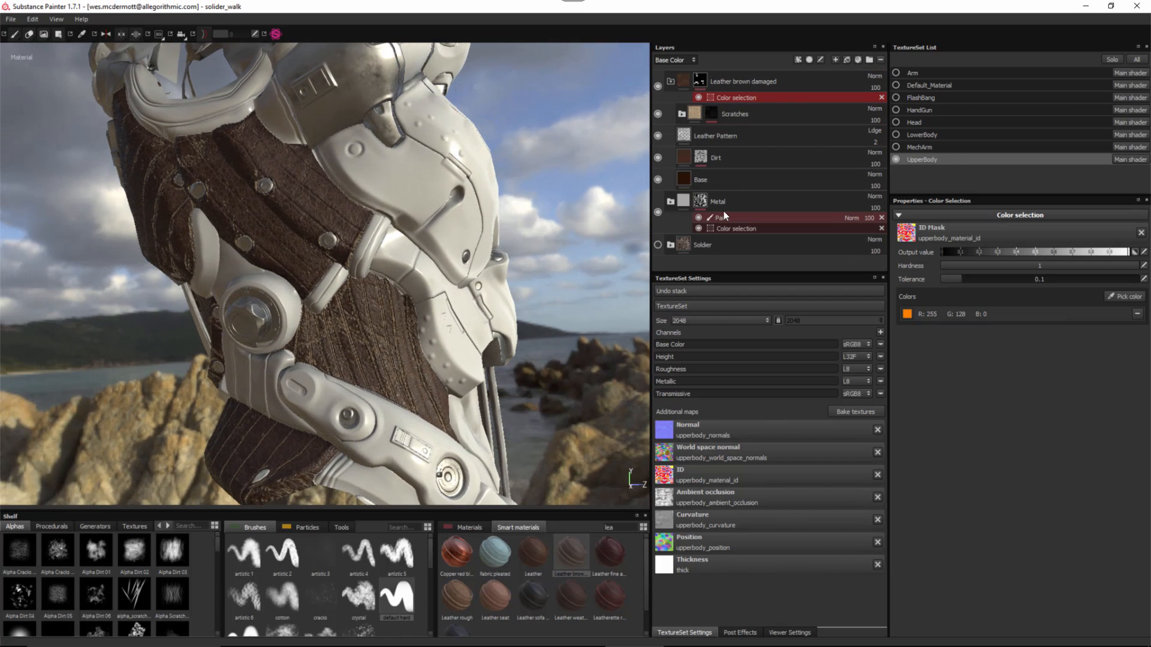
pyautogui.click(722, 180)
pyautogui.keyDown('alt'); pyautogui.moveTo(369, 247); pyautogui.dragTo(434, 316); pyautogui.keyUp('alt')
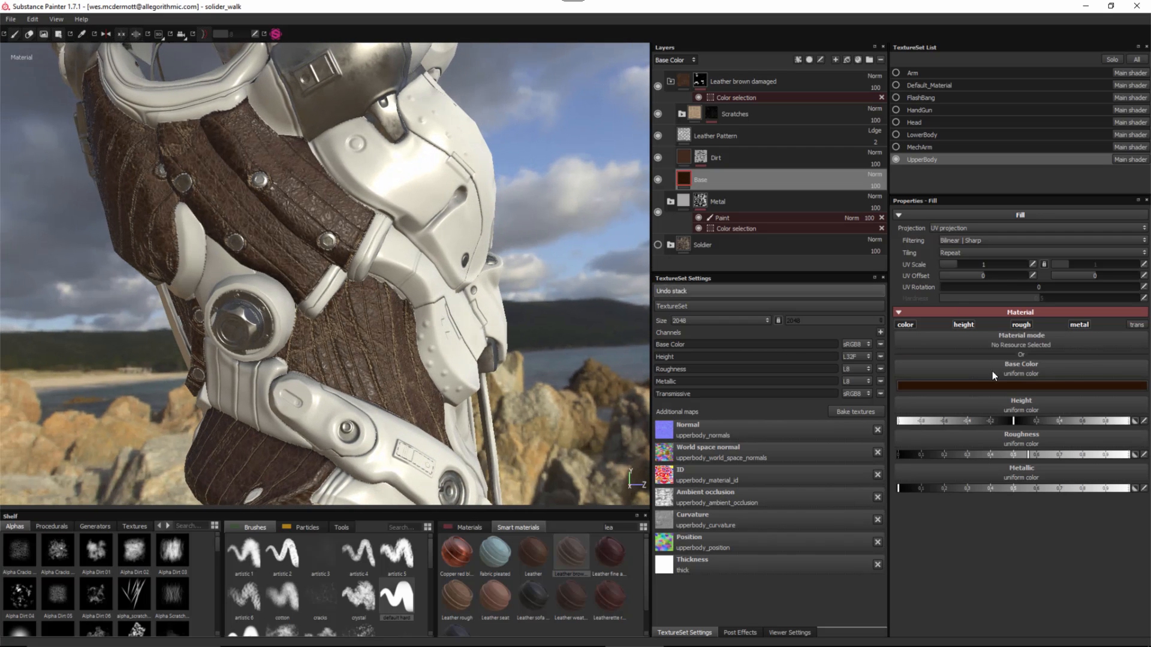
pyautogui.click(961, 385)
pyautogui.moveTo(1015, 418); pyautogui.dragTo(973, 420)
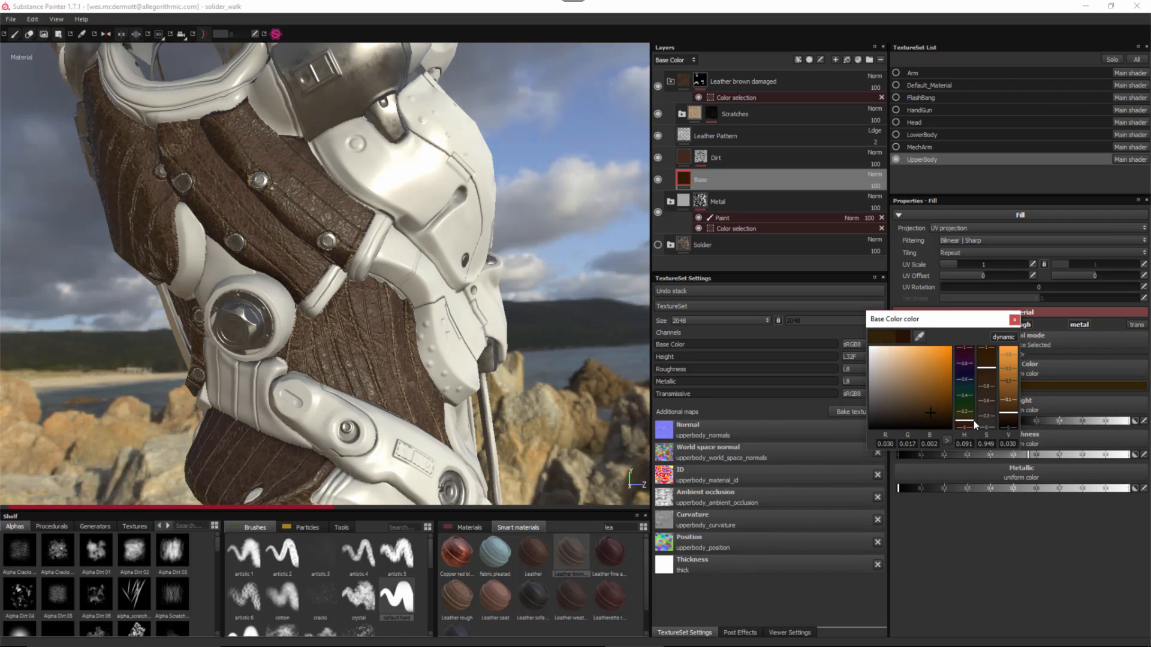
pyautogui.click(904, 409)
pyautogui.click(899, 408)
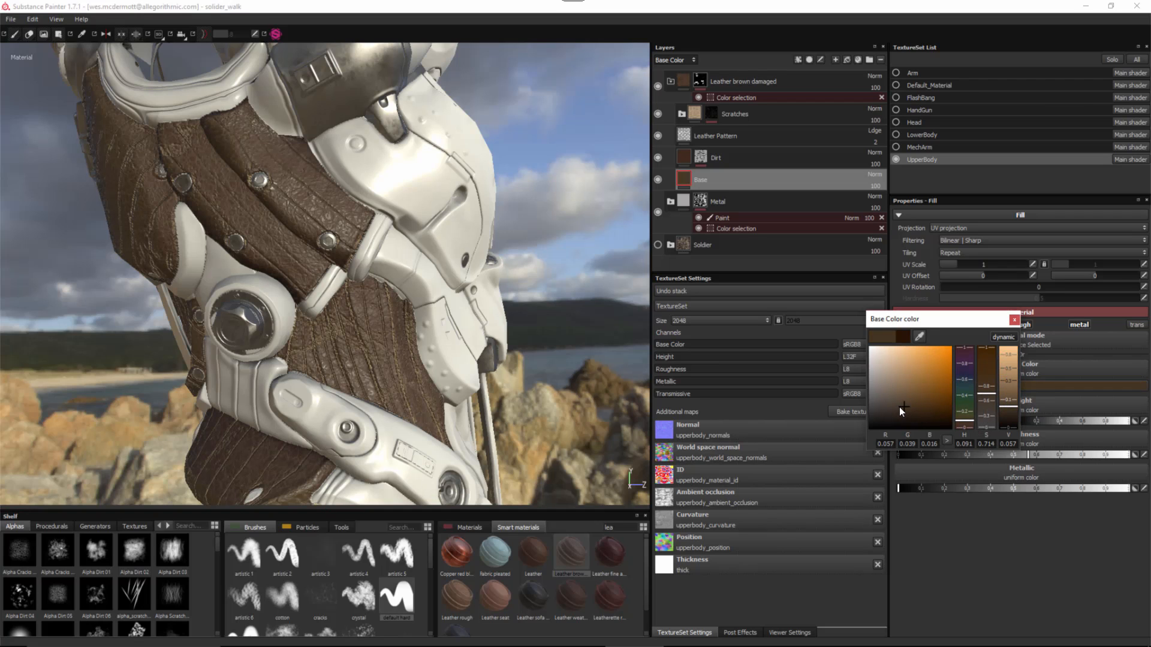
pyautogui.click(893, 403)
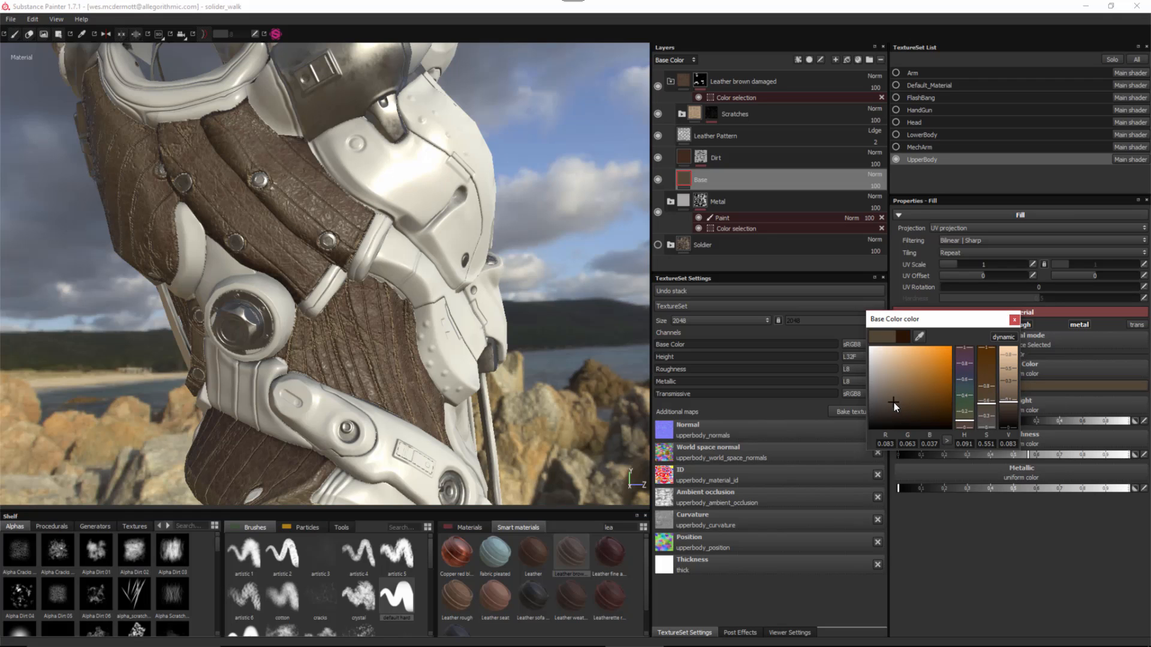
pyautogui.click(895, 404)
pyautogui.click(1014, 320)
# - Tone the Dirt layer's colour down to a darker, greyer brown
pyautogui.click(689, 158)
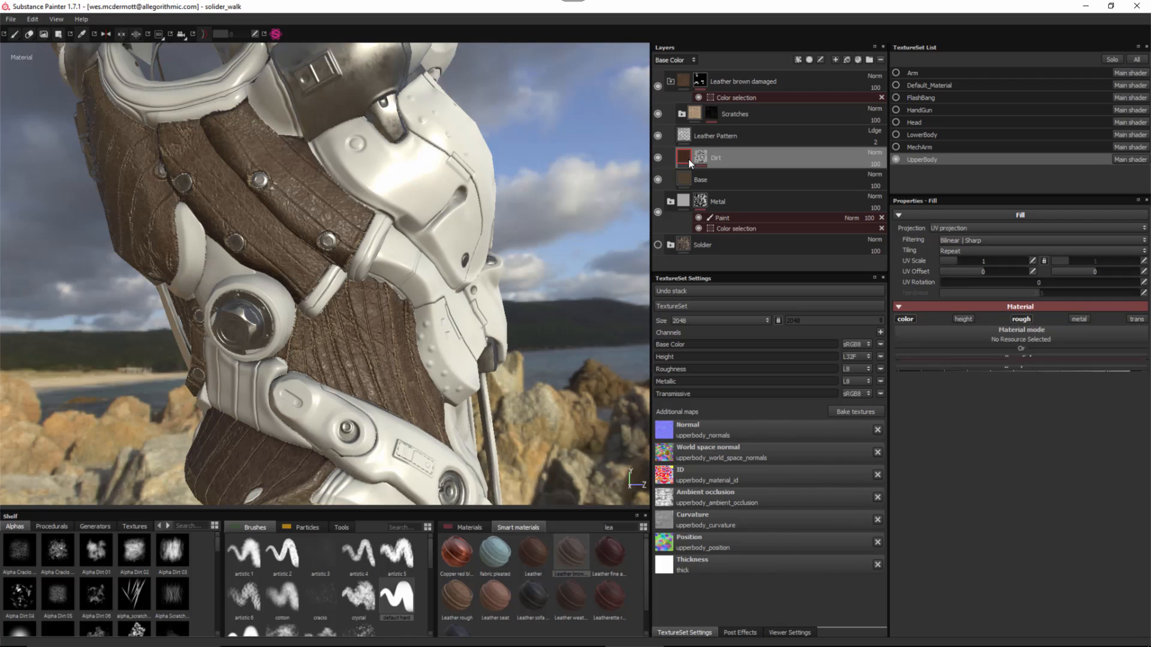
pyautogui.click(985, 386)
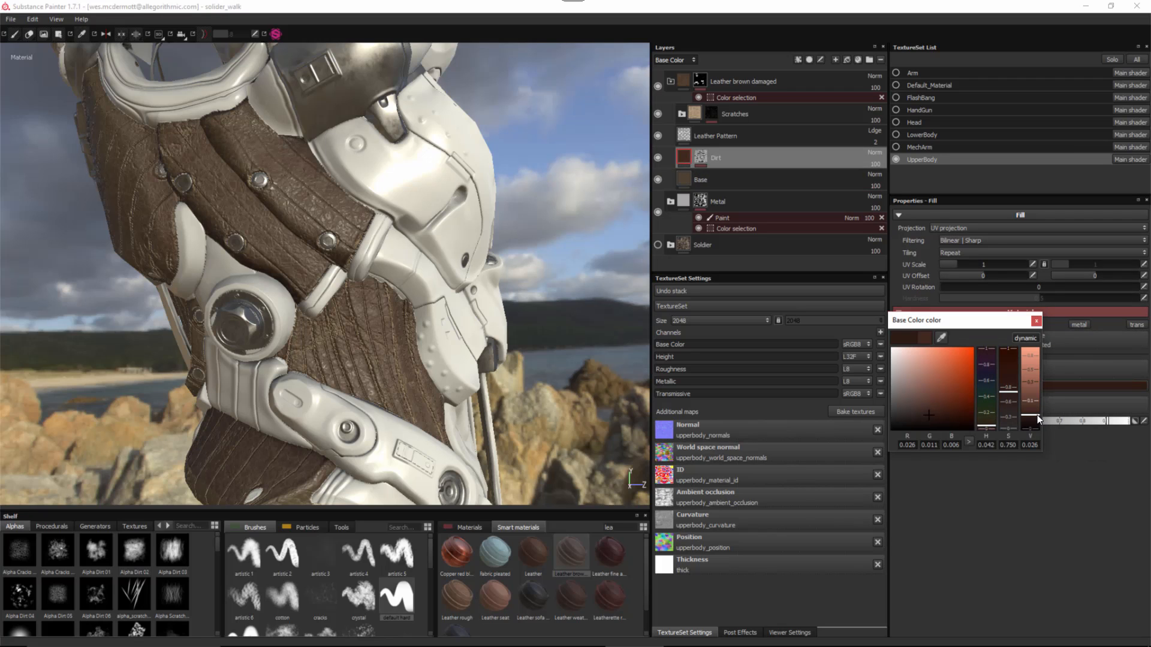
pyautogui.click(919, 407)
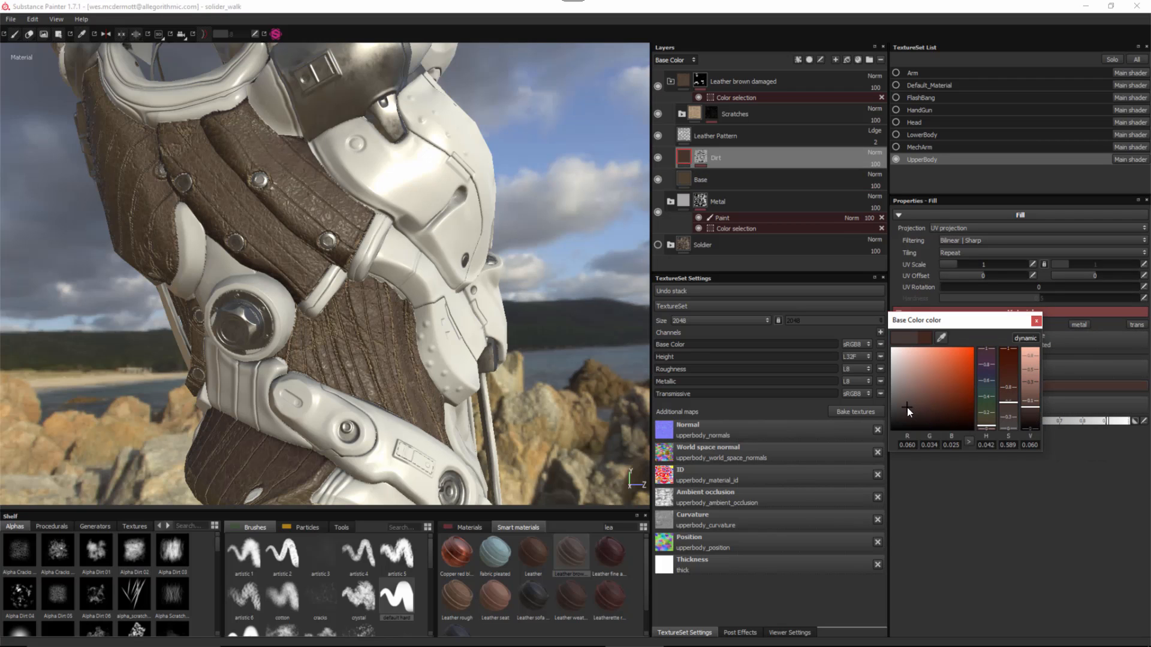
pyautogui.click(907, 408)
pyautogui.click(1030, 413)
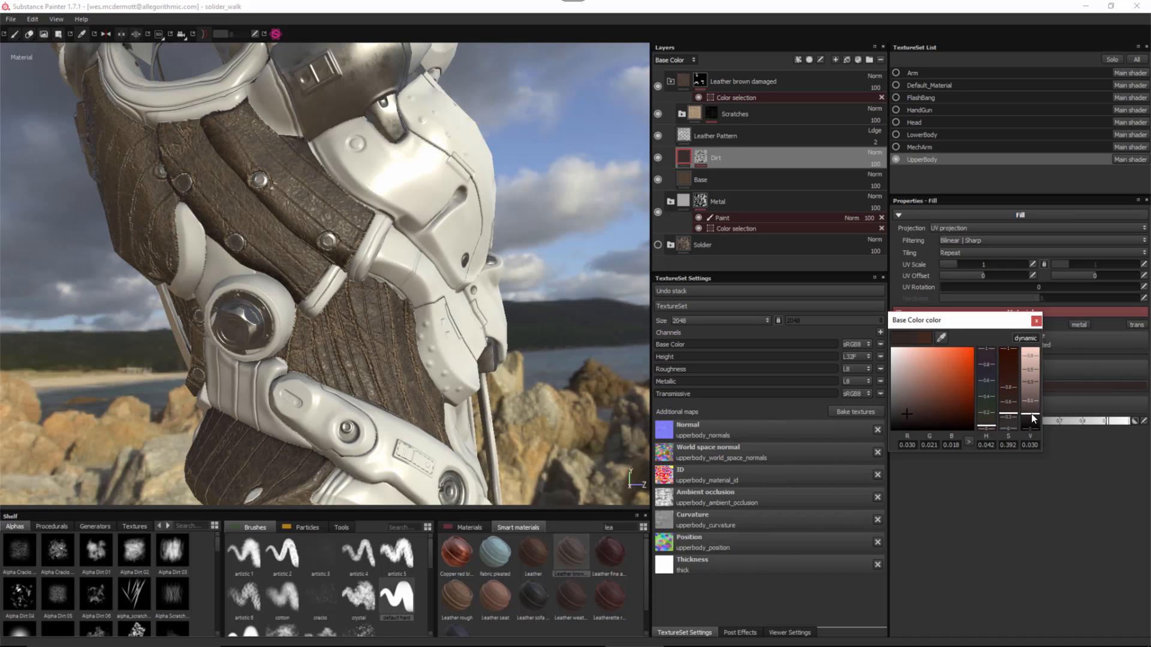
pyautogui.click(915, 410)
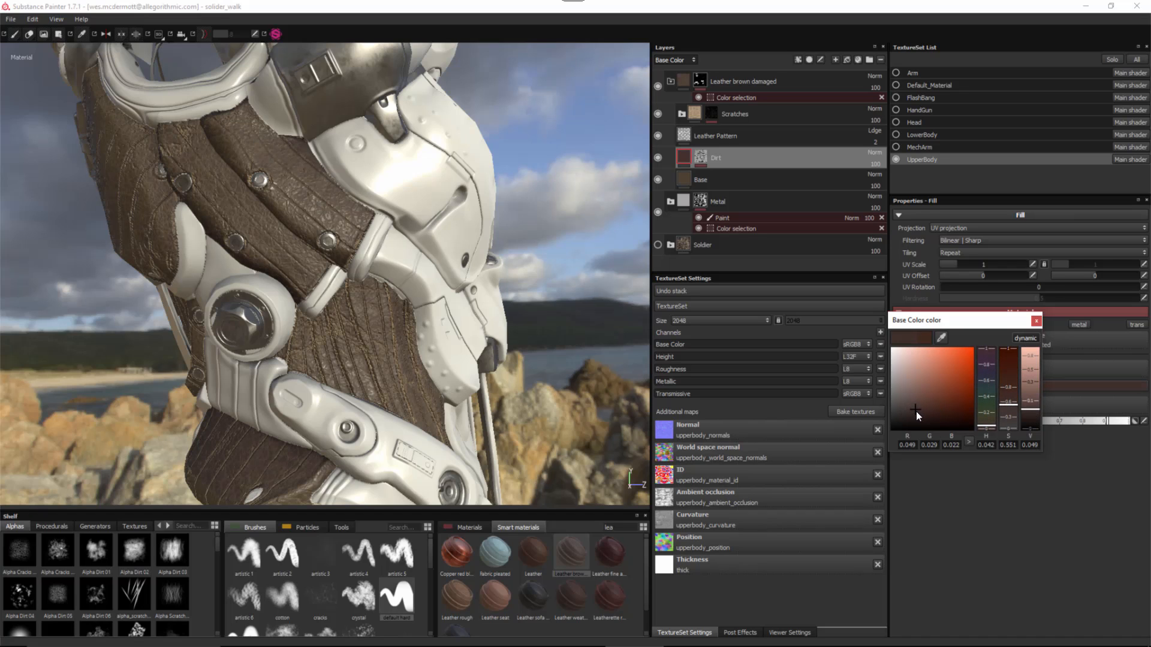
pyautogui.click(1026, 417)
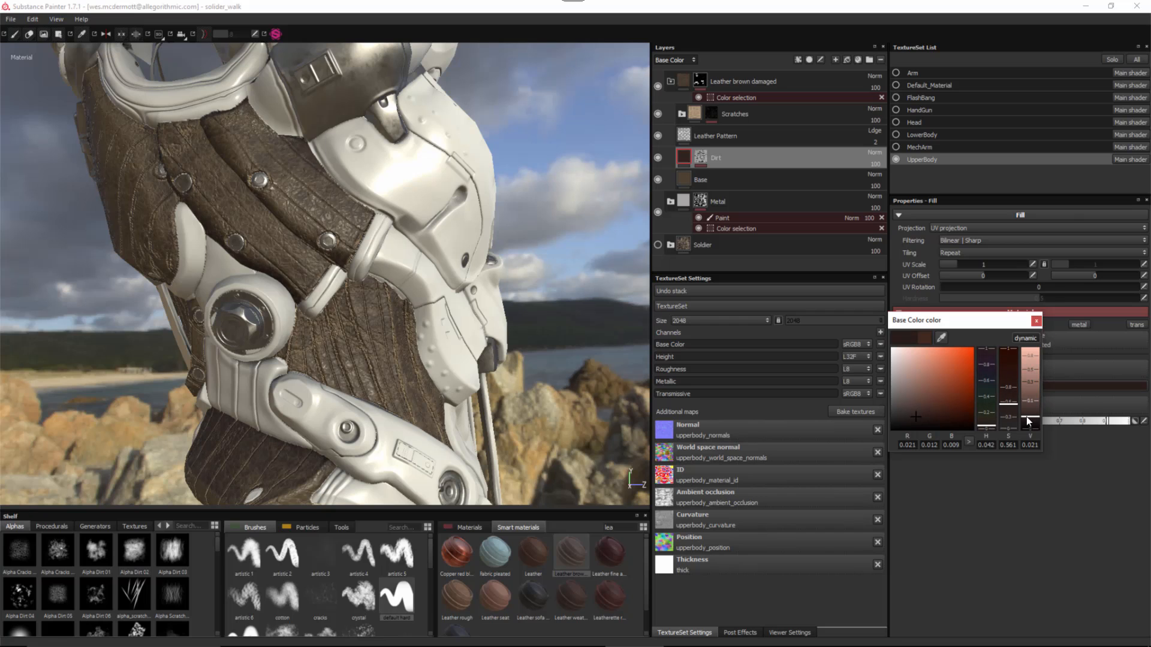
pyautogui.click(1035, 321)
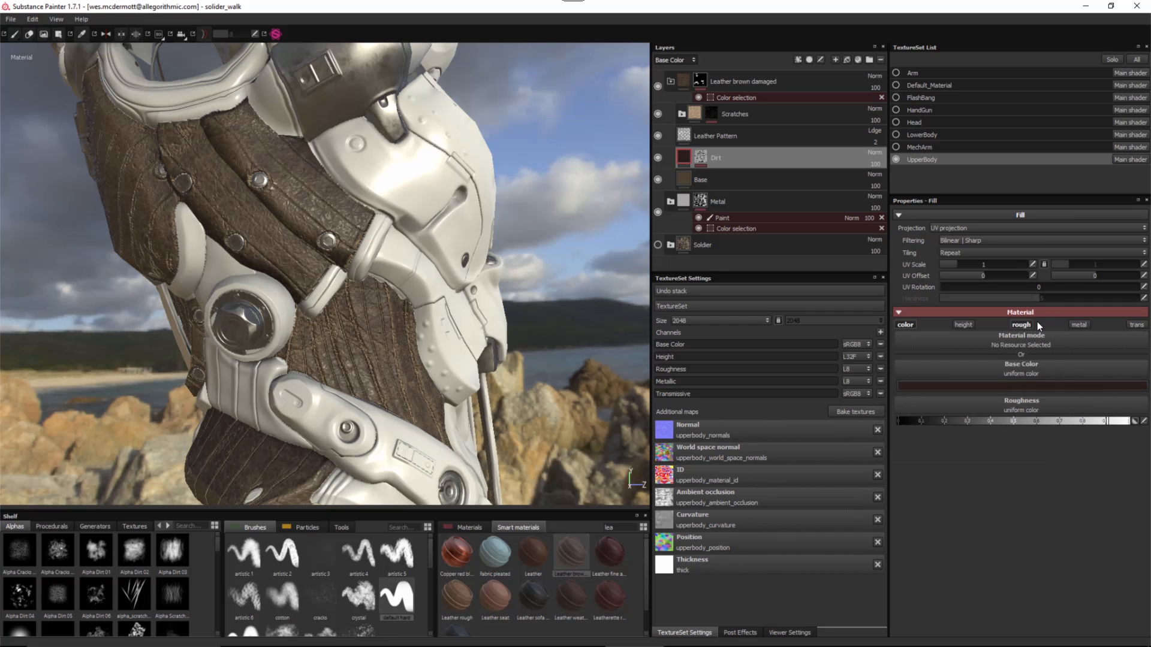
pyautogui.moveTo(419, 338)
pyautogui.keyDown('alt'); pyautogui.mouseDown()
pyautogui.moveTo(318, 300)
pyautogui.moveTo(372, 318)
pyautogui.mouseUp(); pyautogui.keyUp('alt')
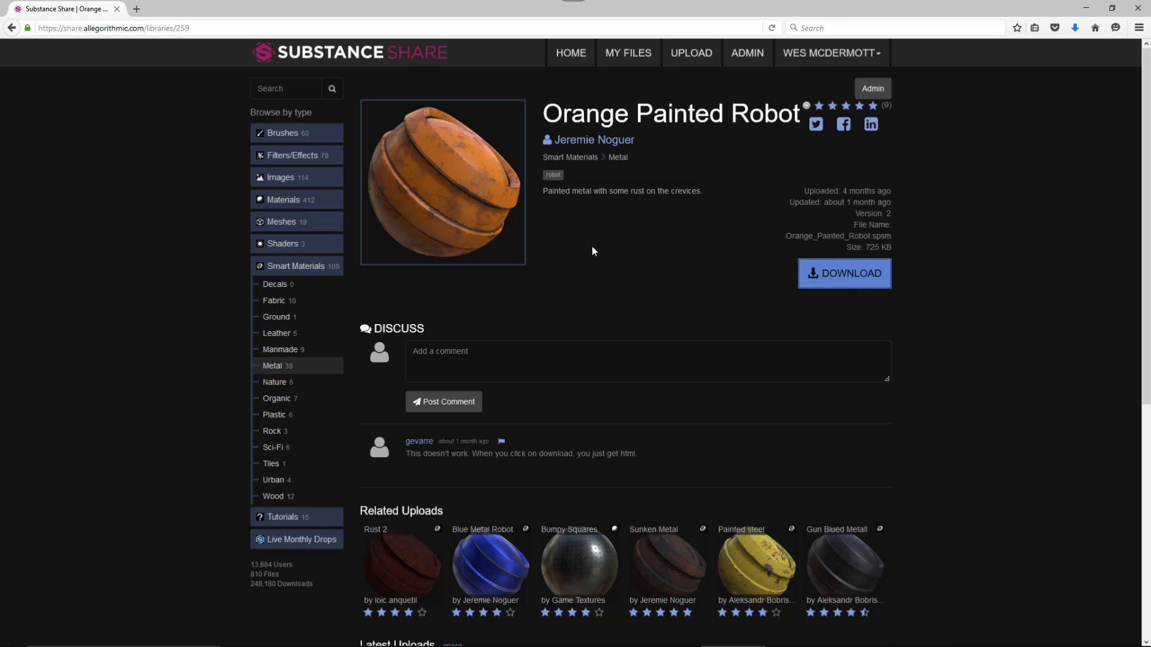
# - Download the Orange Painted Robot smart material from the Materials library and dismiss the prompt
pyautogui.click(280, 204)
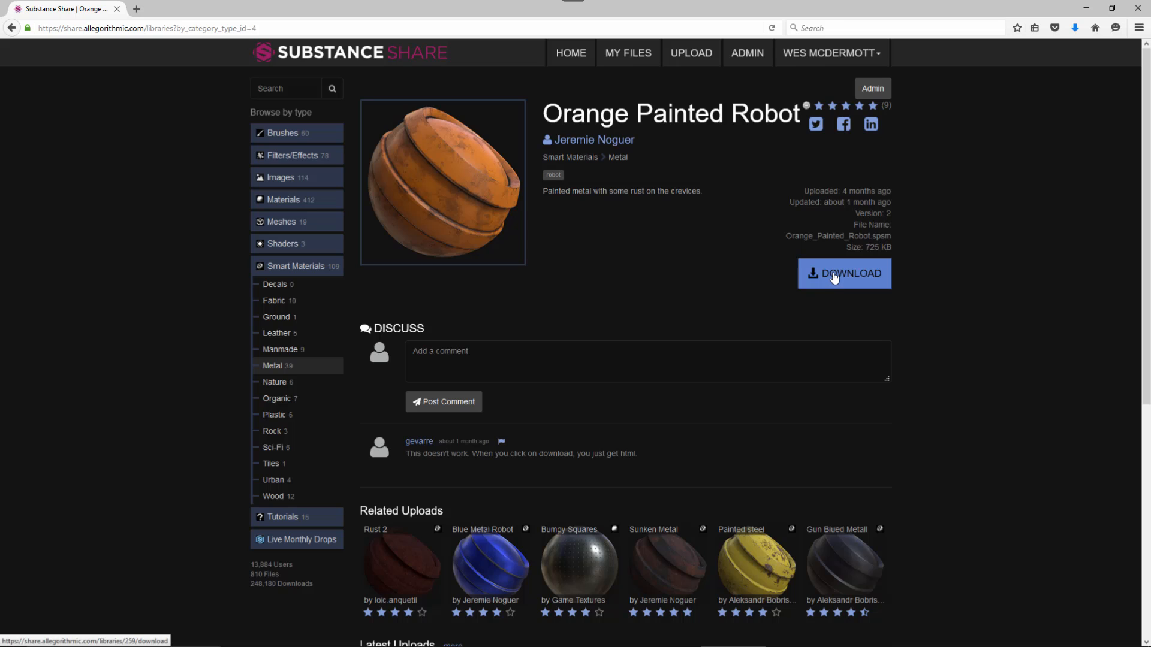
pyautogui.click(832, 281)
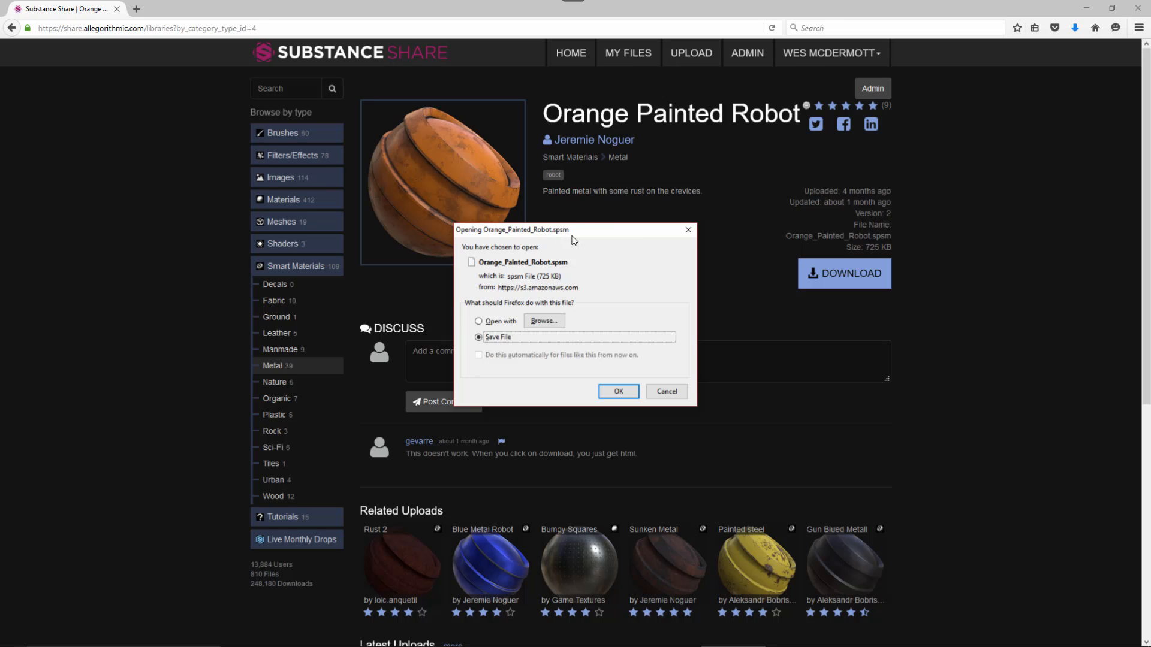
pyautogui.click(666, 391)
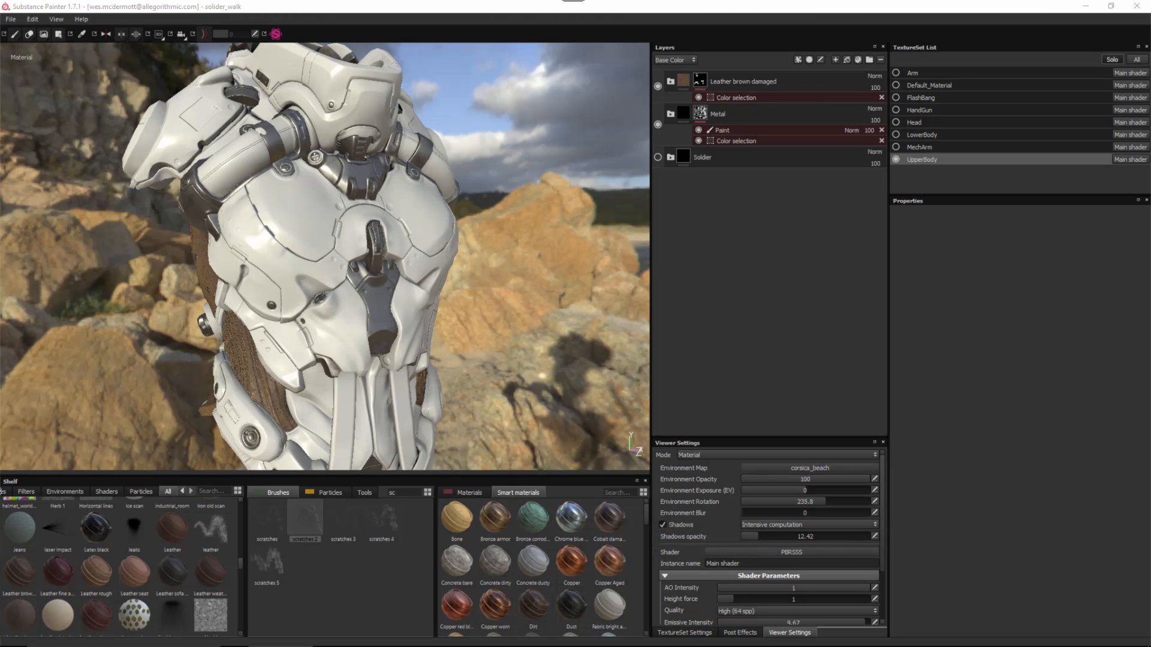
# - Drag Orange_Painted_Robot.spsm from Downloads onto Substance Painter's shelf
pyautogui.moveTo(1150, 66); pyautogui.dragTo(887, 50)
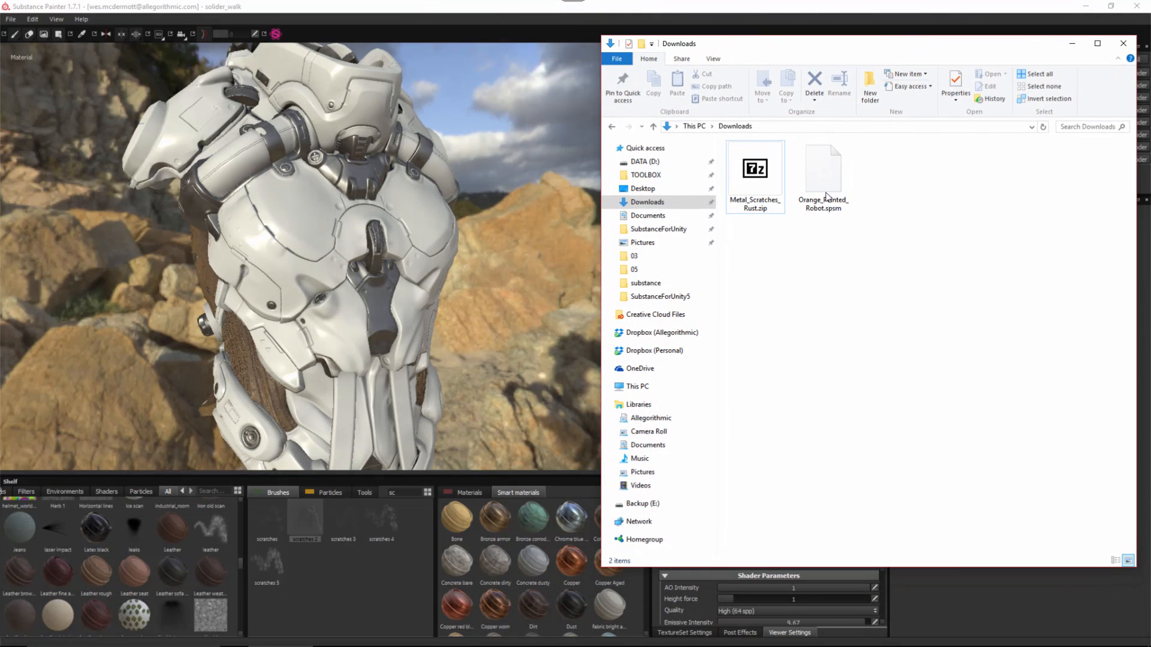
pyautogui.moveTo(827, 183); pyautogui.dragTo(551, 555)
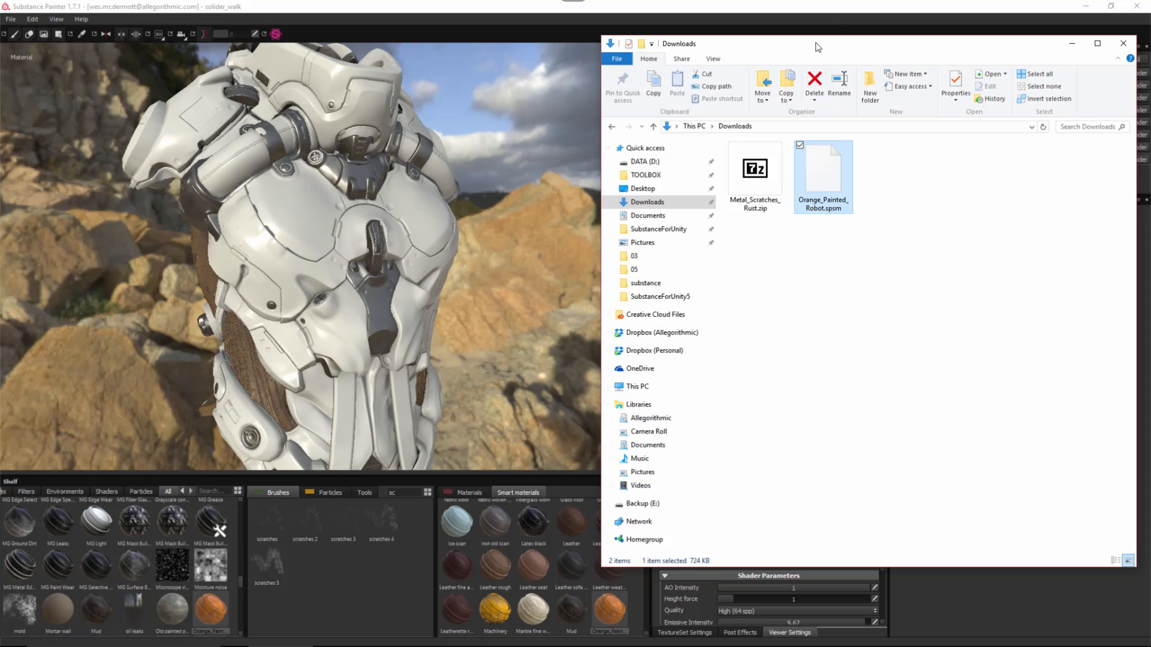
pyautogui.moveTo(818, 47); pyautogui.dragTo(1150, 156)
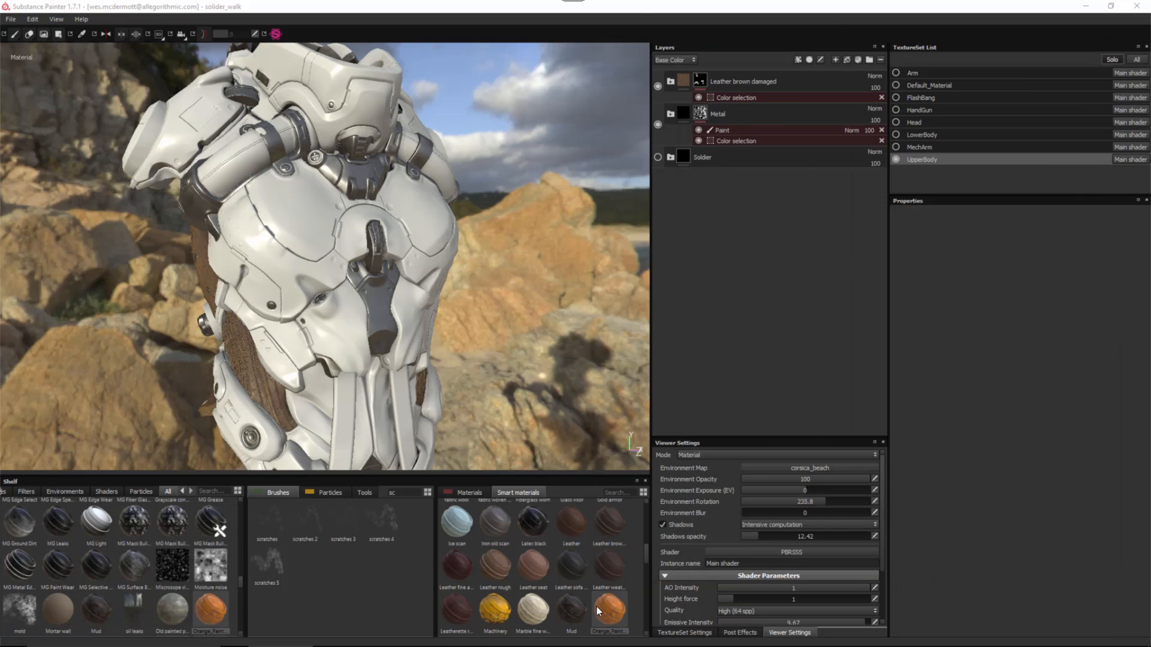
pyautogui.click(423, 312)
# - Drop the Orange Painted Robot smart material onto the layer stack as a new folder
pyautogui.moveTo(609, 609); pyautogui.dragTo(765, 72)
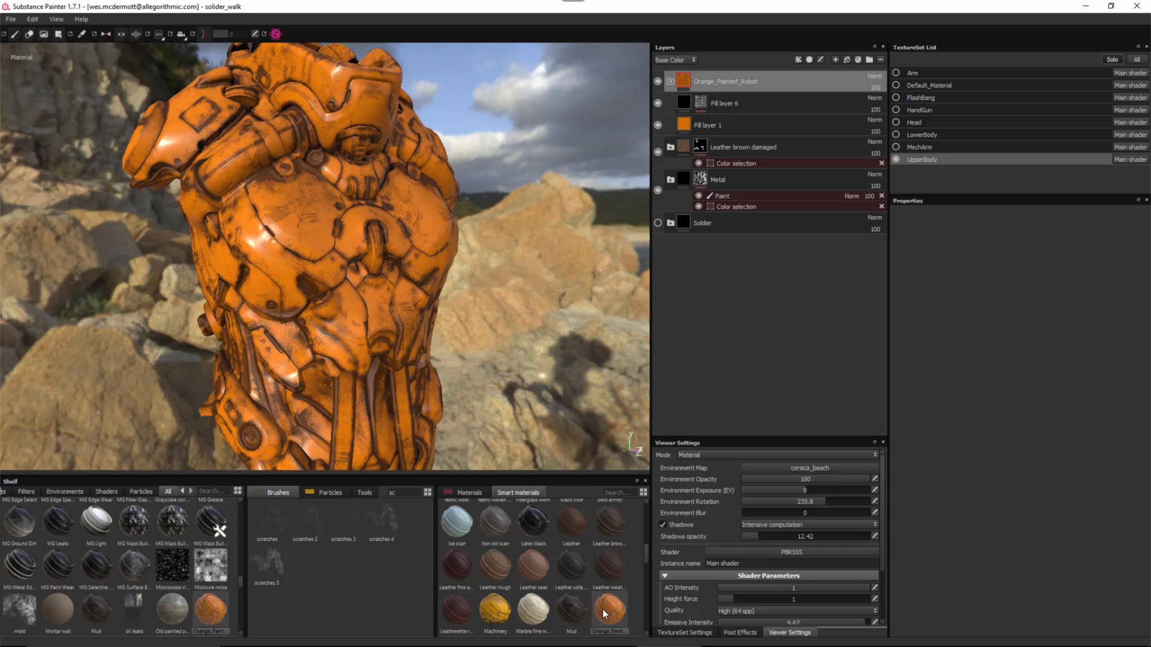
pyautogui.click(11, 20)
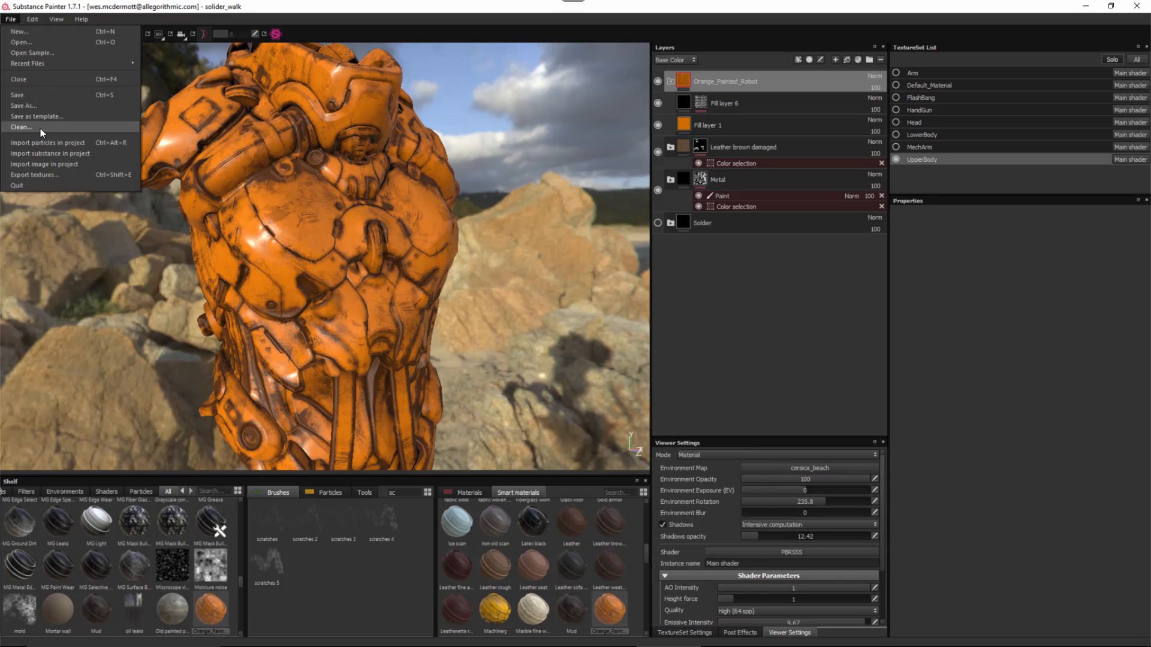
pyautogui.click(715, 315)
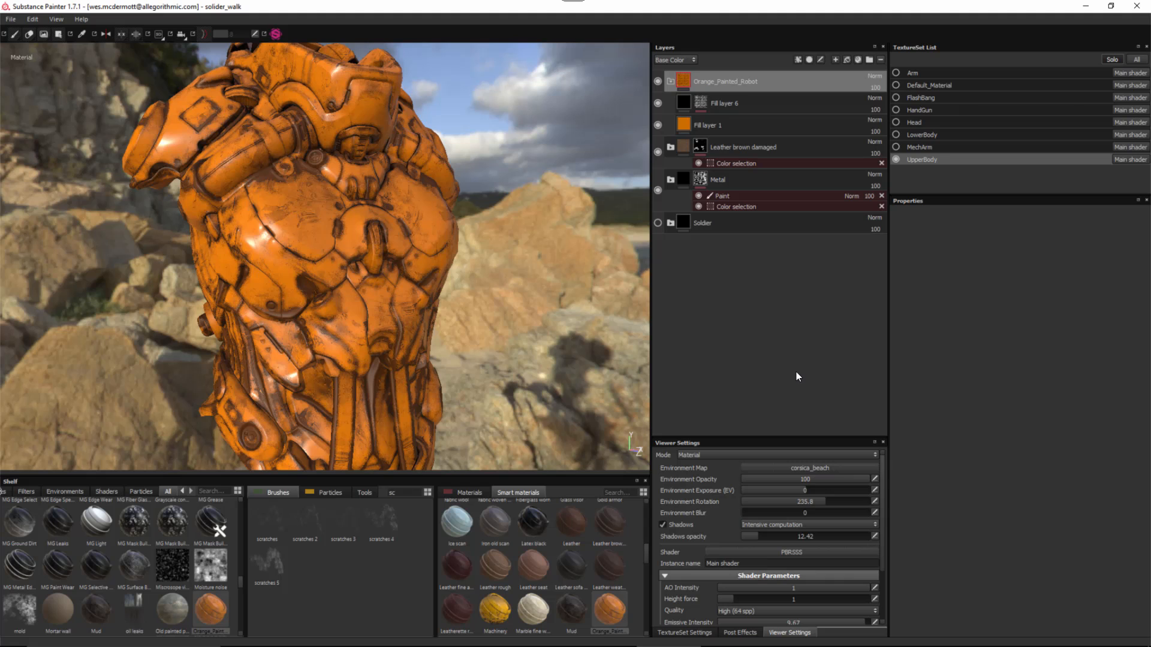
# - Open Documents > Substance Painter > shelf > smart-materials in File Explorer
pyautogui.moveTo(1150, 133)
pyautogui.mouseDown()
pyautogui.moveTo(604, 75)
pyautogui.moveTo(274, 90)
pyautogui.moveTo(219, 75)
pyautogui.mouseUp()
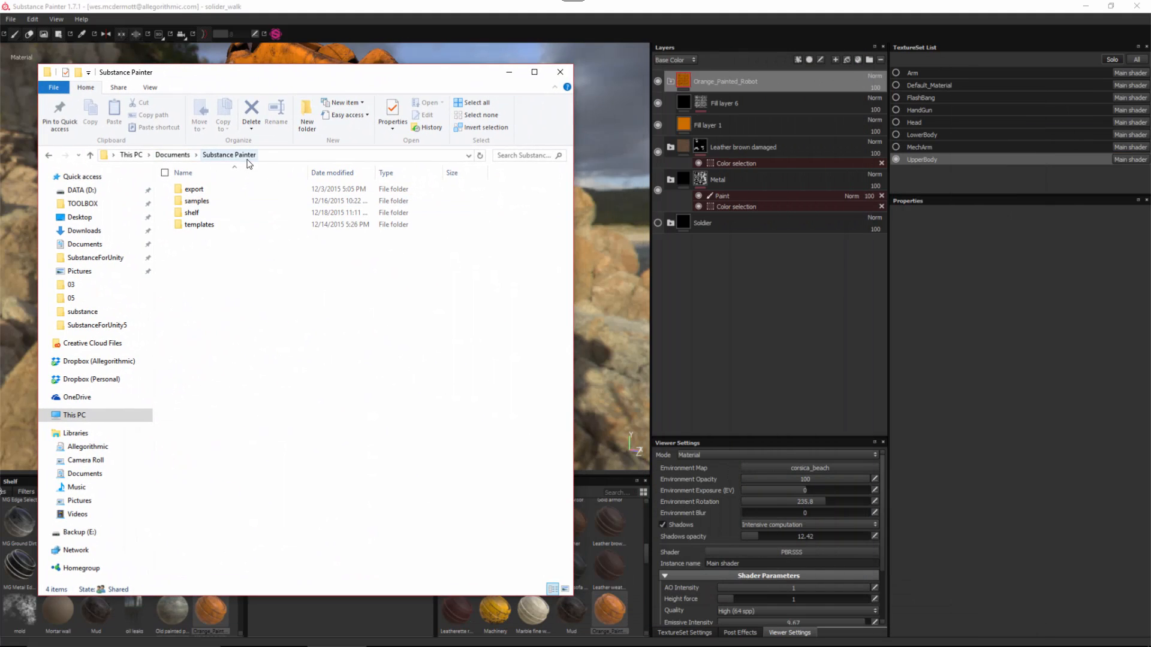
pyautogui.doubleClick(192, 213)
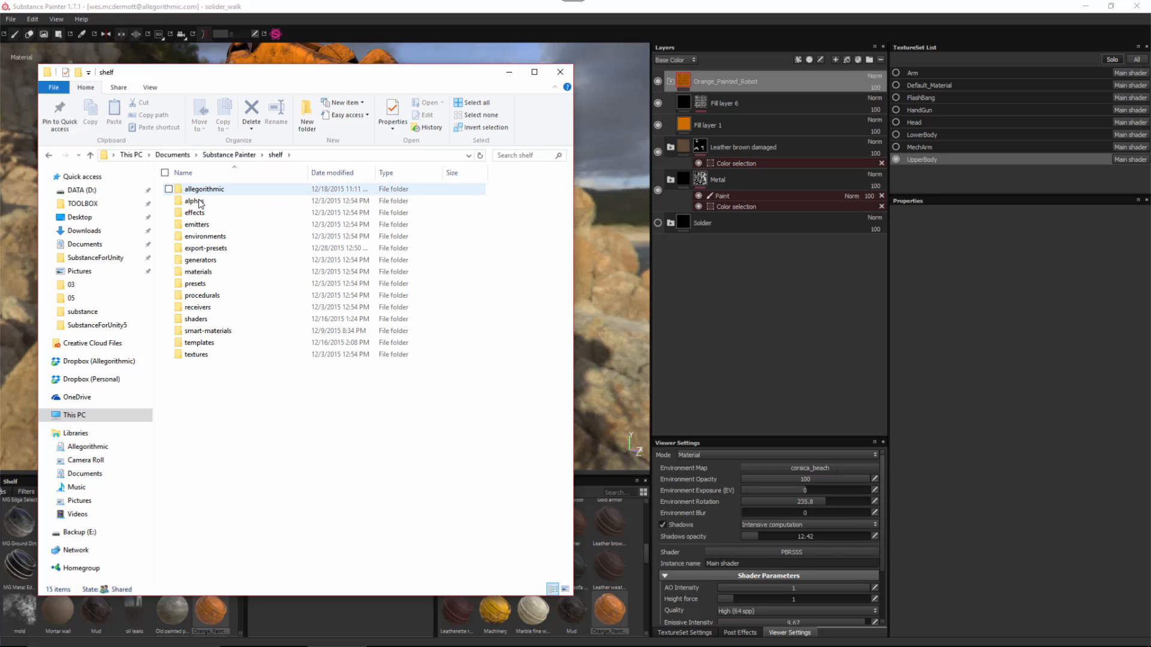
pyautogui.click(219, 333)
pyautogui.doubleClick(220, 336)
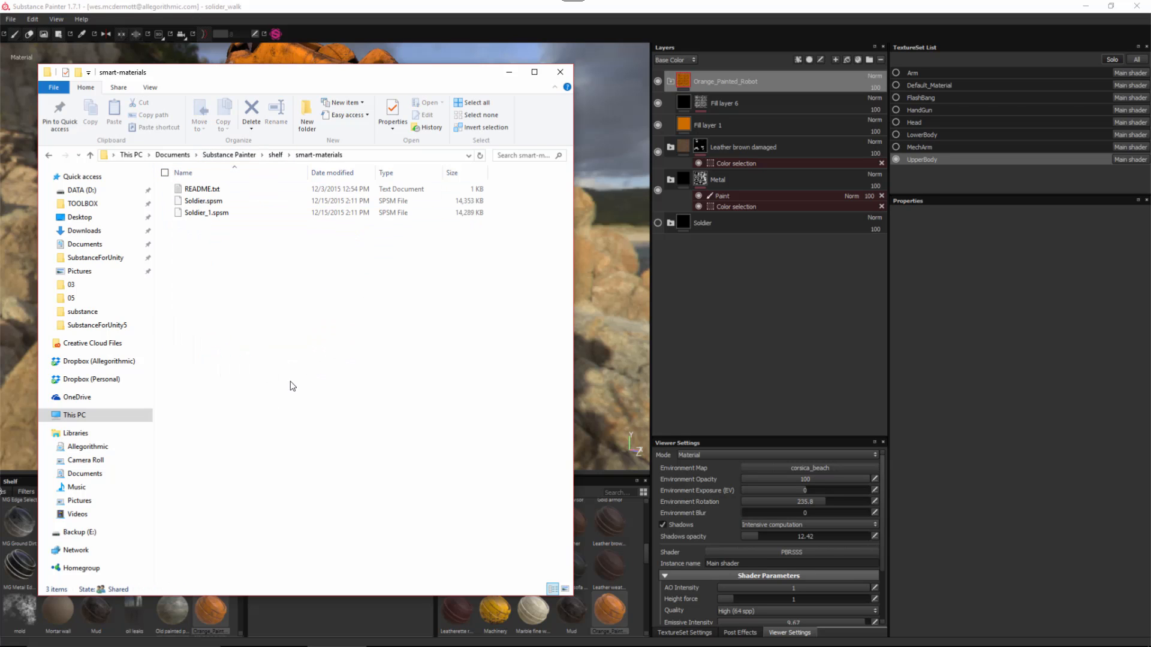
# - Move Orange_Painted_Robot.spsm from Downloads into smart-materials, then close both Explorer windows
pyautogui.moveTo(1150, 102); pyautogui.dragTo(759, 55)
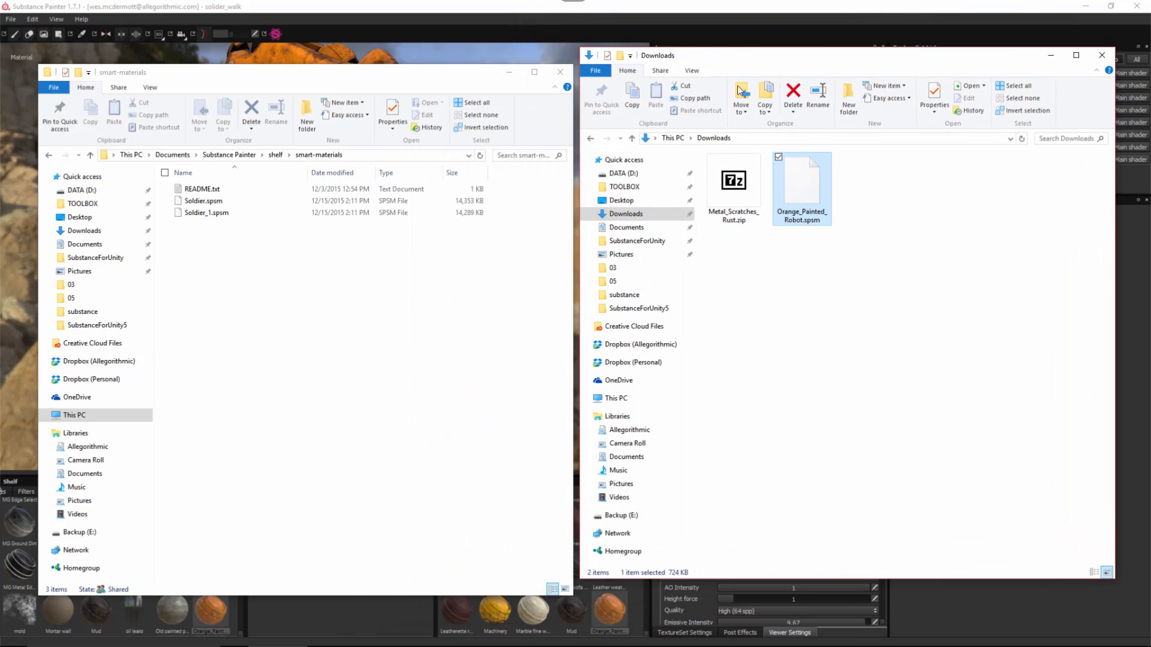
pyautogui.moveTo(790, 183); pyautogui.dragTo(233, 278)
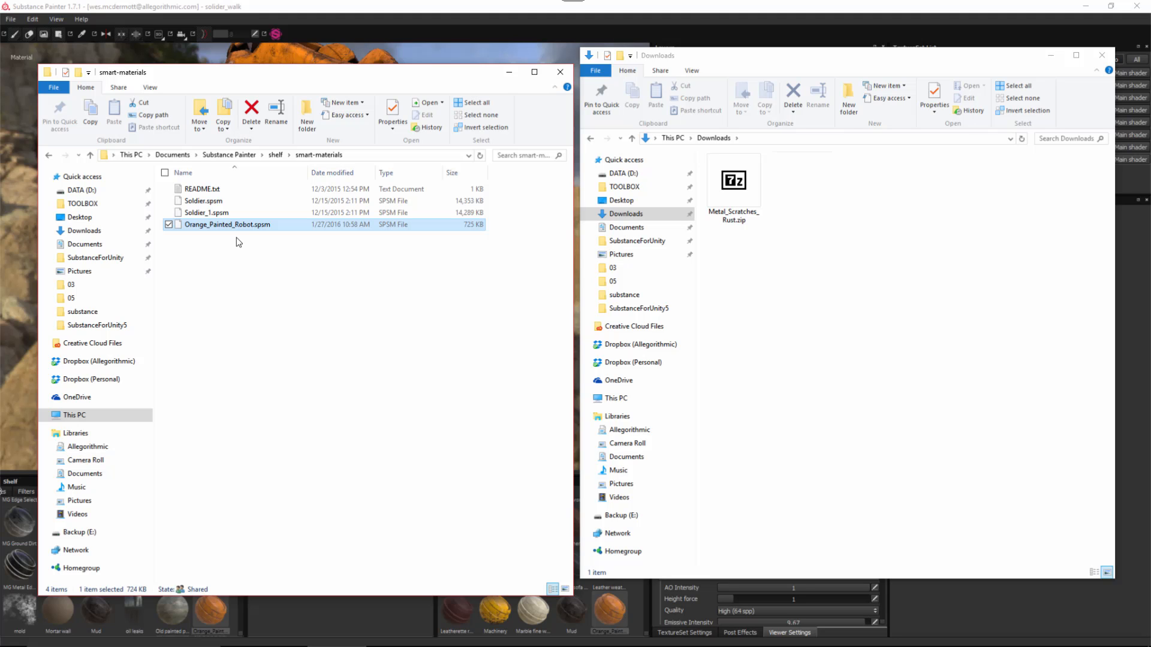
pyautogui.click(560, 72)
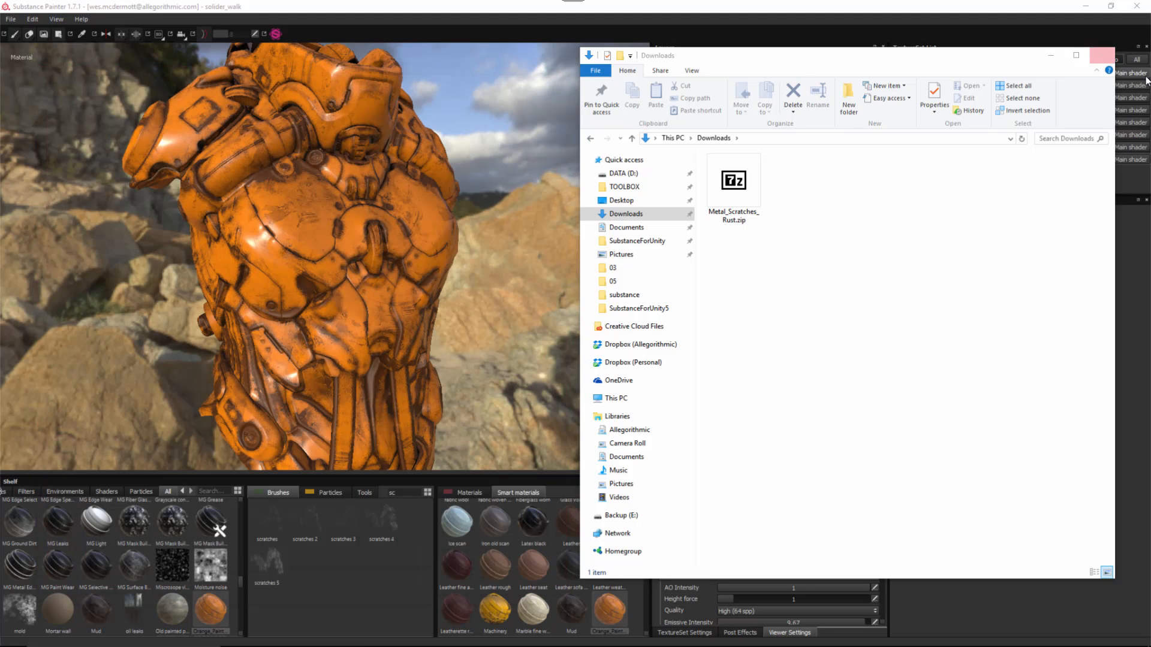
pyautogui.click(1101, 55)
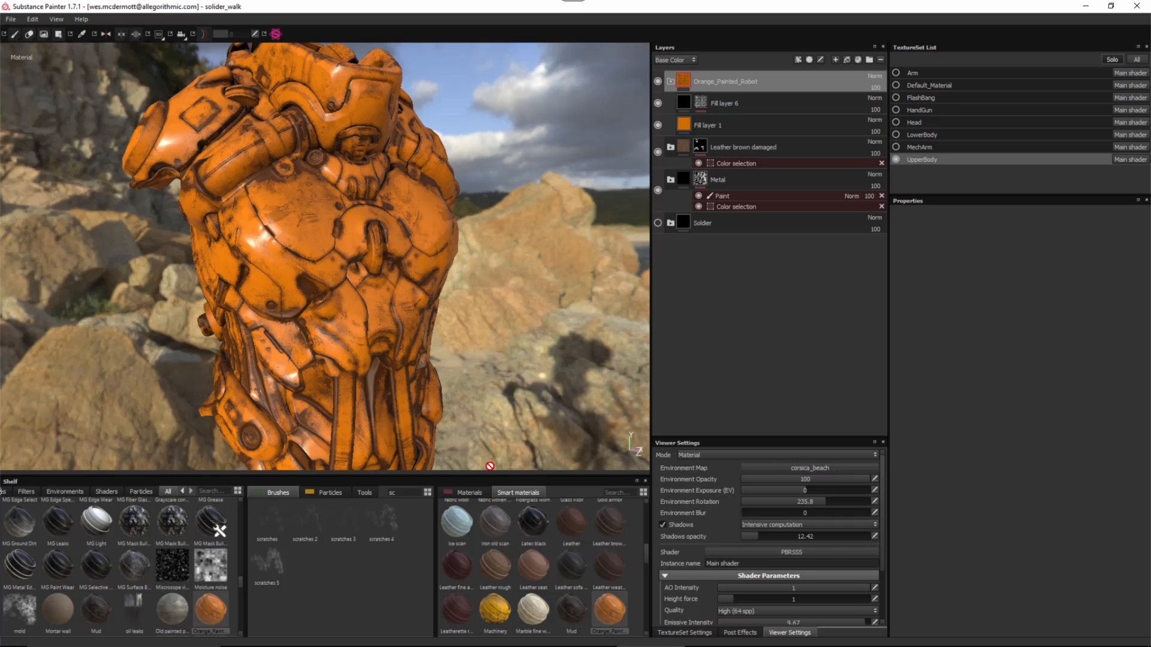
# - Raise Fill layer 1's base colour hue from 0.042 to 0.084, turning the orange paint yellow
pyautogui.moveTo(486, 477); pyautogui.dragTo(477, 537)
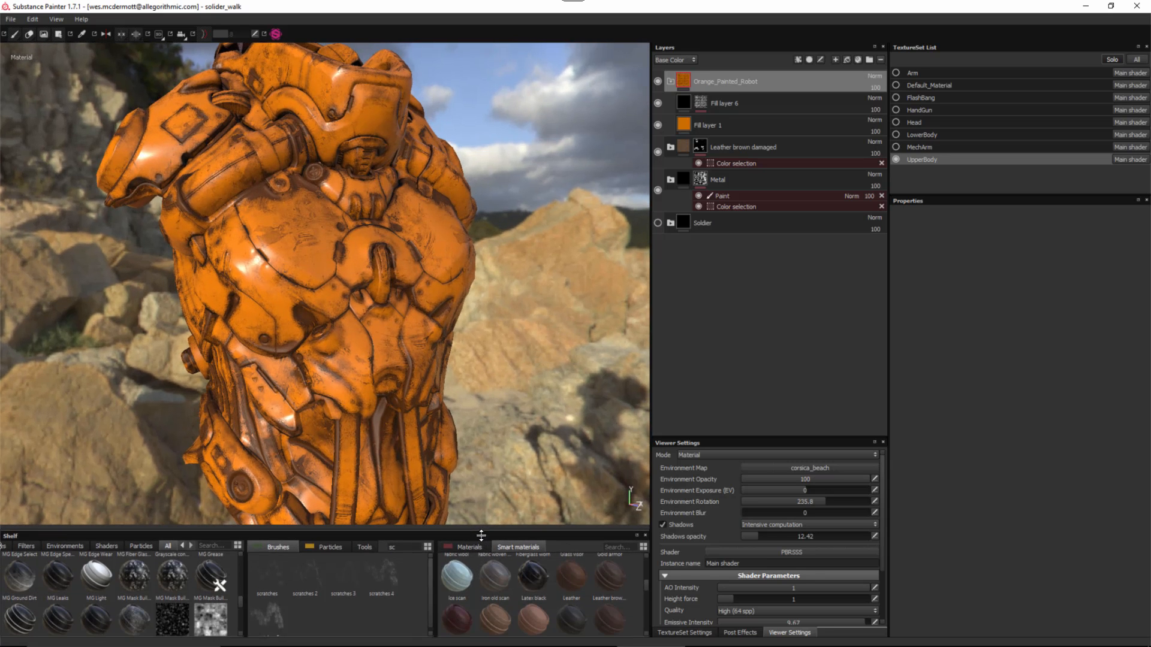
pyautogui.keyDown('alt'); pyautogui.moveTo(430, 337); pyautogui.dragTo(531, 232); pyautogui.keyUp('alt')
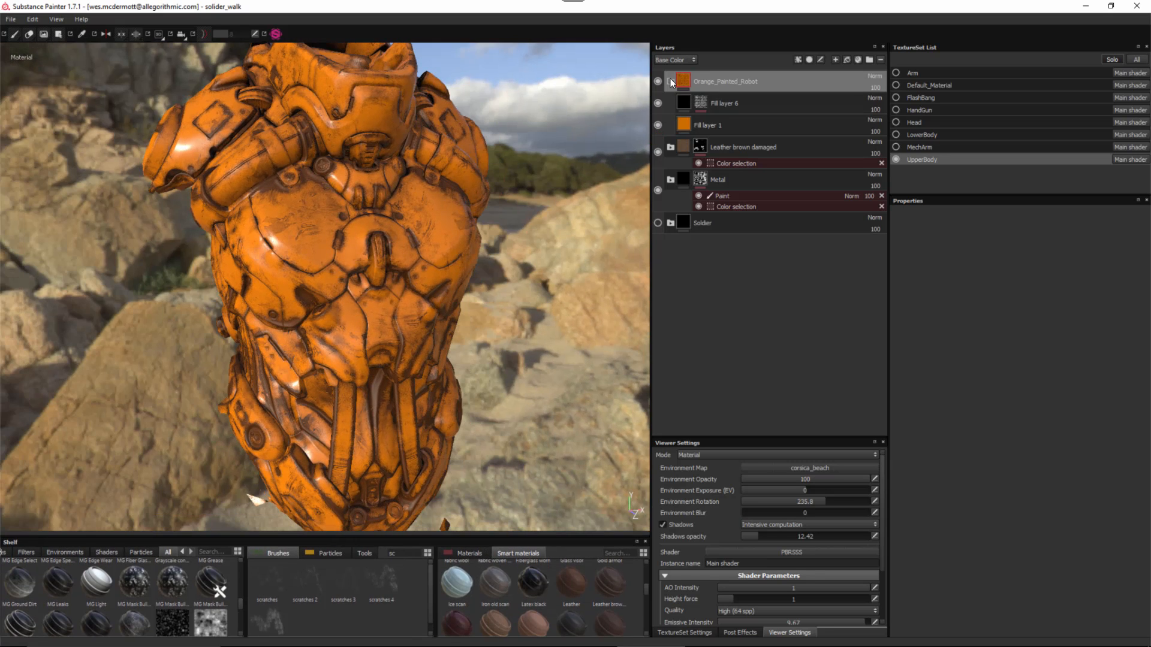
pyautogui.click(686, 128)
pyautogui.keyDown('alt'); pyautogui.moveTo(403, 252); pyautogui.dragTo(437, 323); pyautogui.keyUp('alt')
pyautogui.click(968, 385)
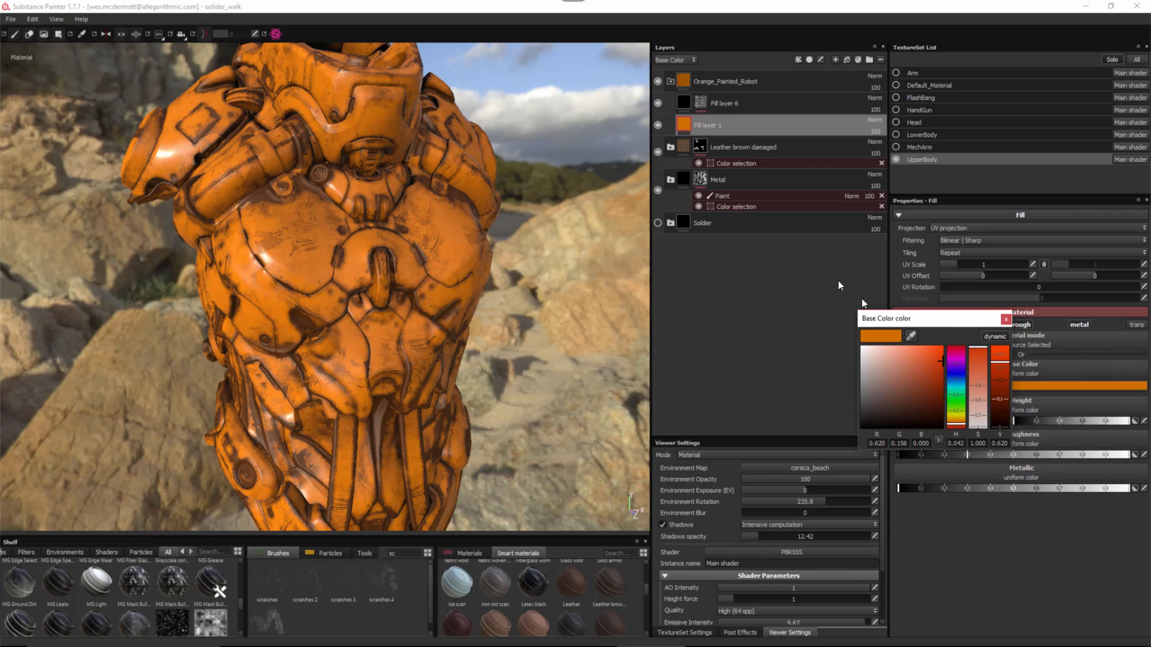
pyautogui.moveTo(838, 280); pyautogui.dragTo(815, 262)
pyautogui.click(841, 365)
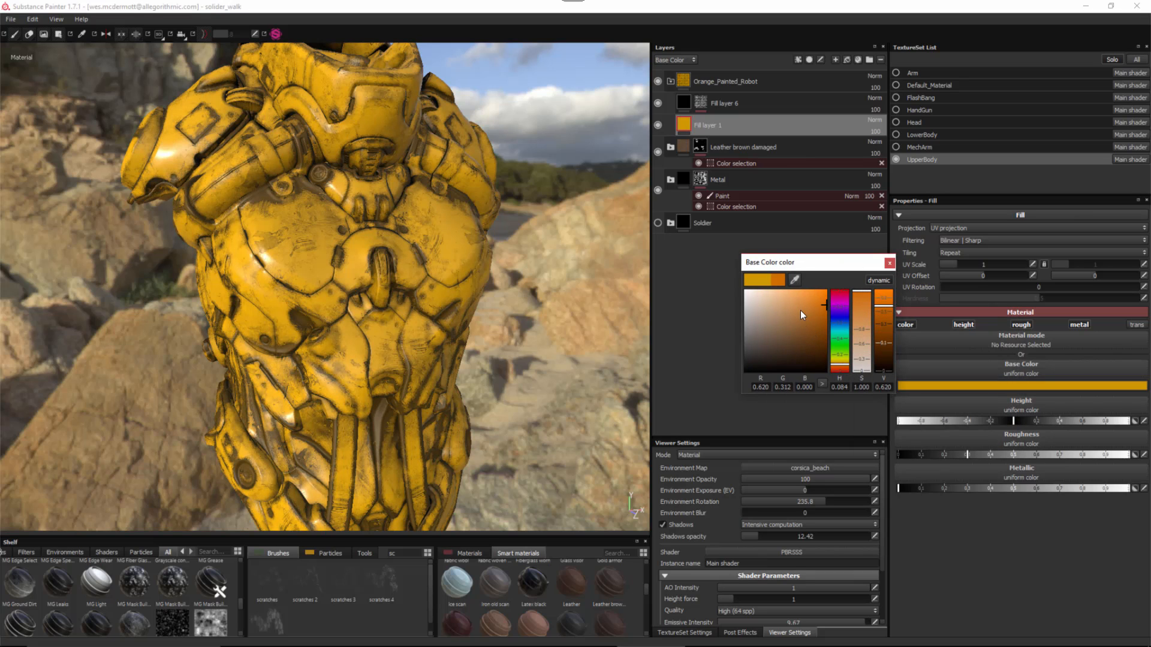
pyautogui.click(888, 263)
# - Open Fill layer 6's MG Mask Builder generator and slightly lower its grunge intensity
pyautogui.click(684, 103)
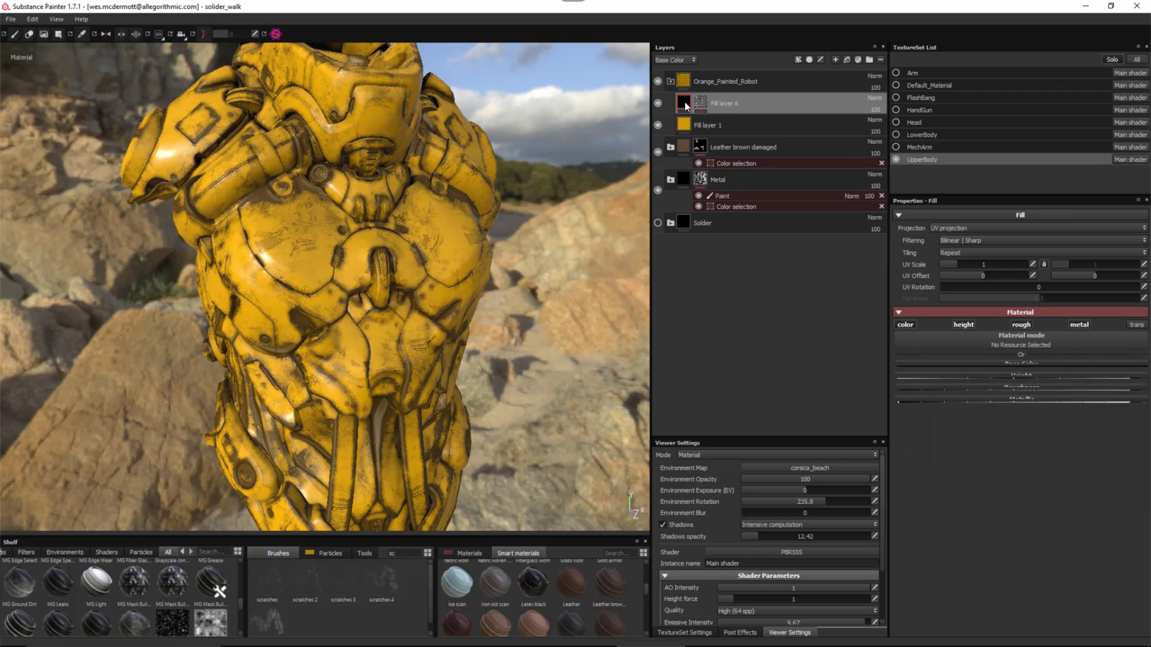
pyautogui.click(701, 102)
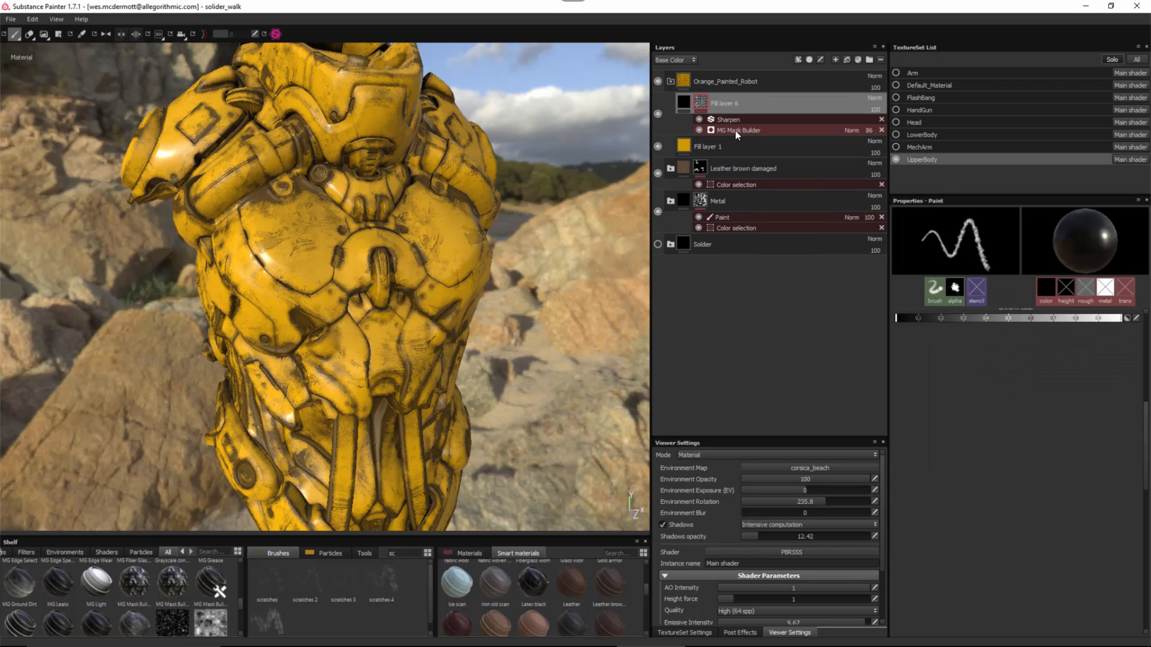
pyautogui.click(735, 131)
pyautogui.keyDown('alt'); pyautogui.moveTo(359, 313); pyautogui.dragTo(403, 96); pyautogui.keyUp('alt')
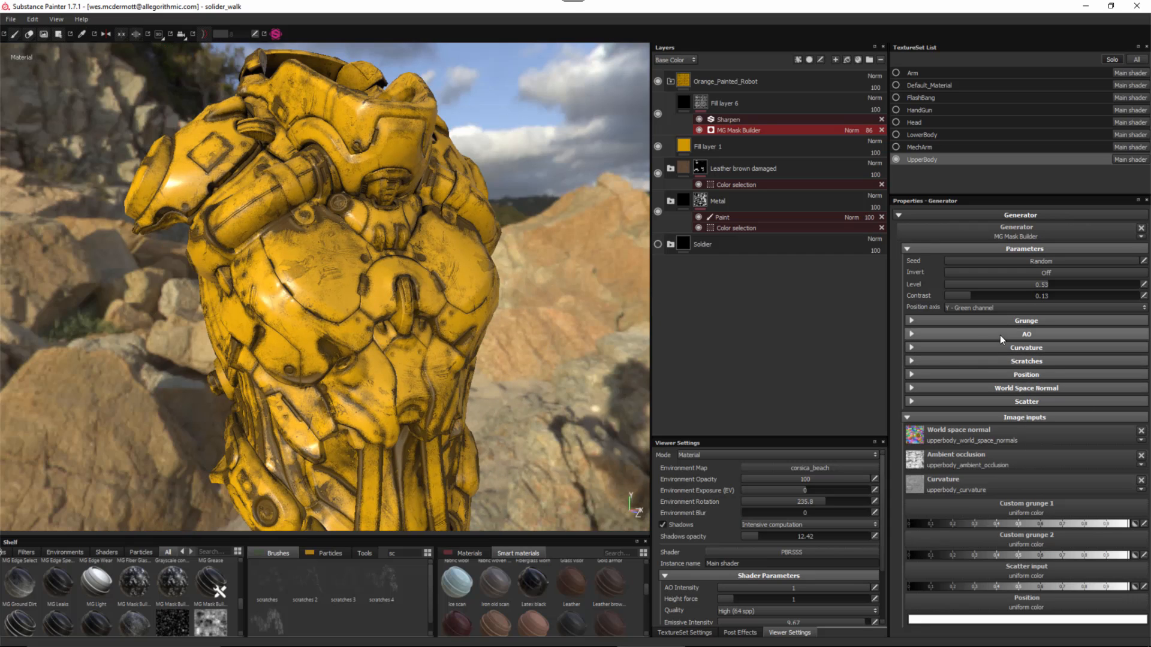
pyautogui.click(911, 320)
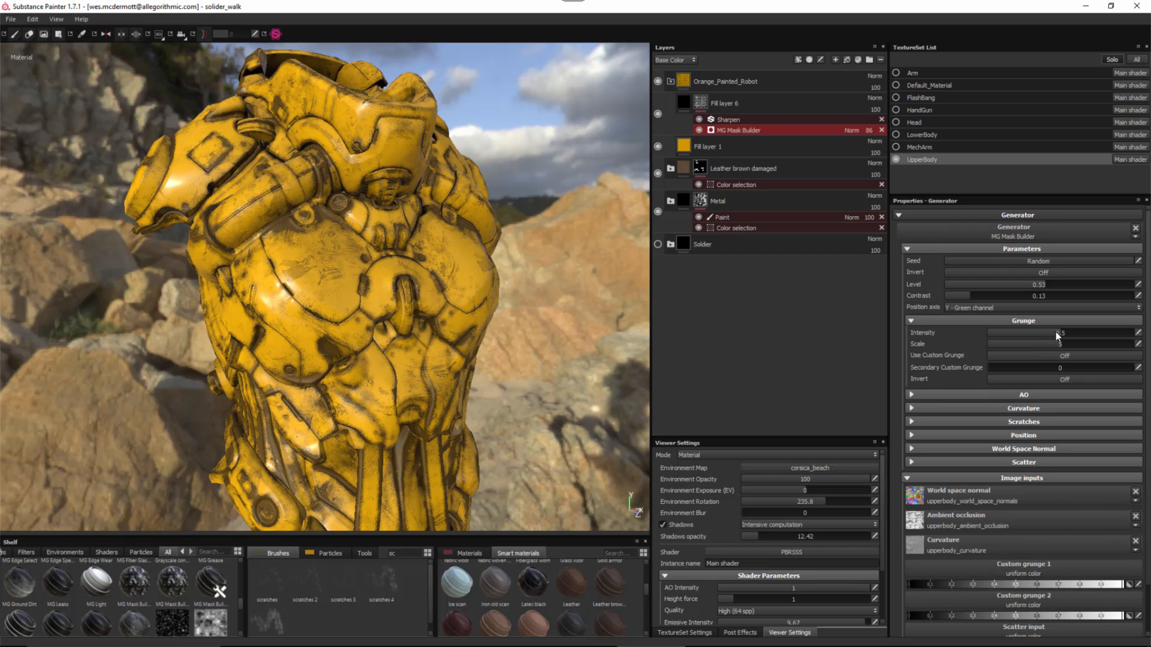
pyautogui.moveTo(1047, 333); pyautogui.dragTo(1041, 333)
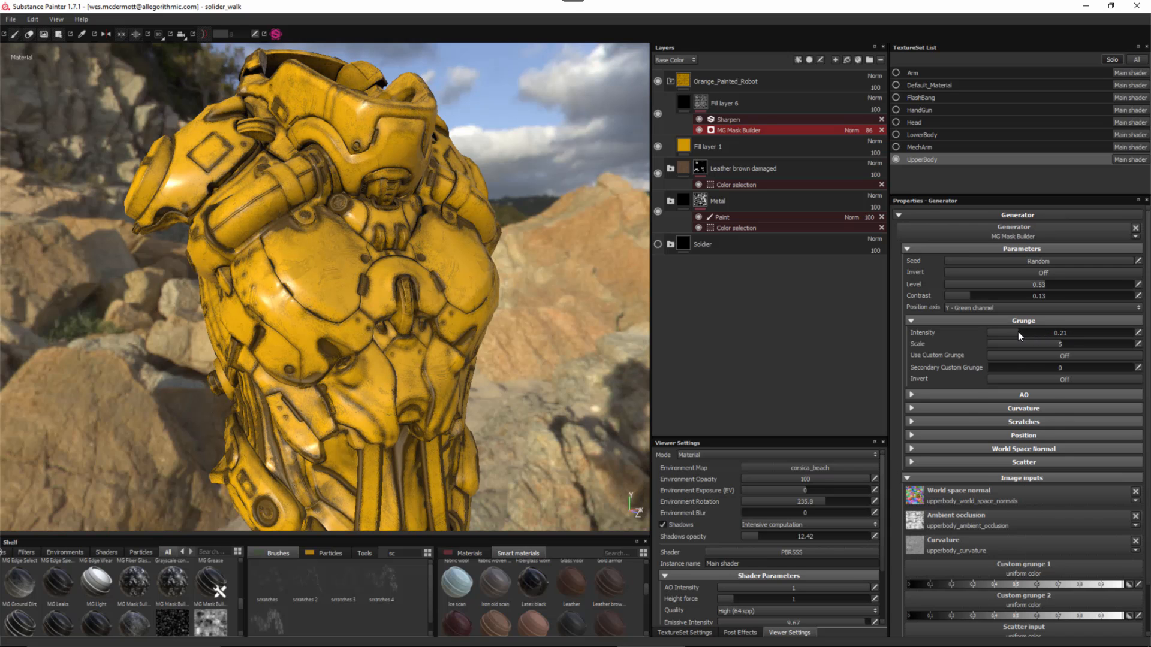
pyautogui.click(910, 321)
# - Set curvature global intensity 0.86, convex range 0.64, concave range 0.3, convex contrast 0.29
pyautogui.click(911, 348)
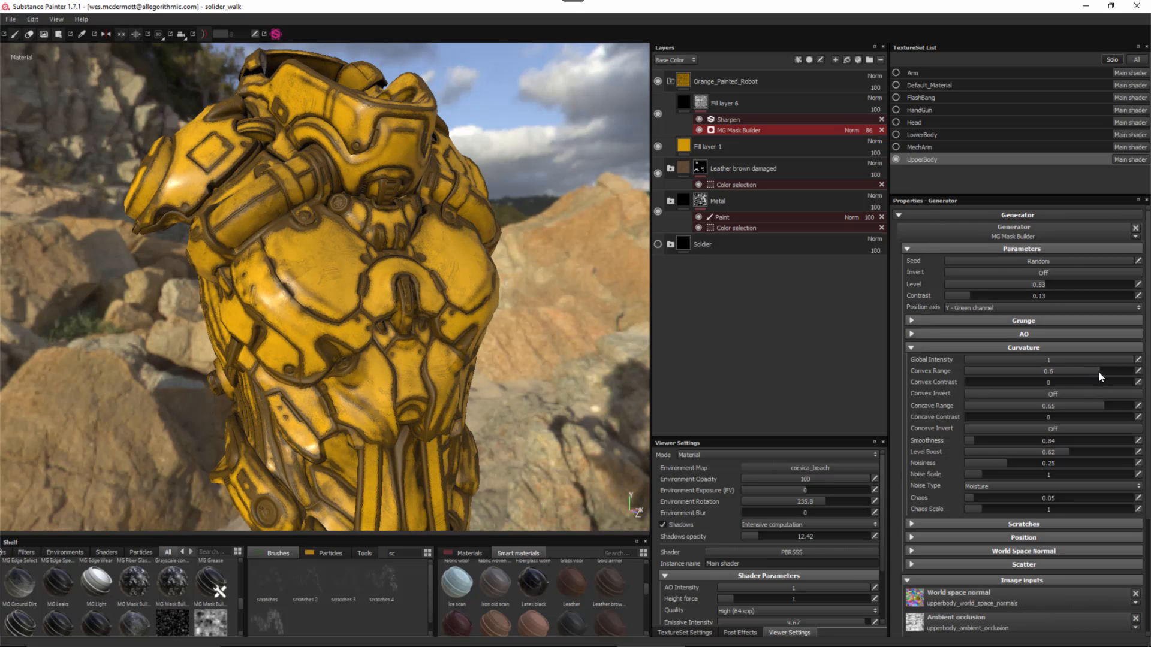
pyautogui.click(1095, 372)
pyautogui.click(1110, 362)
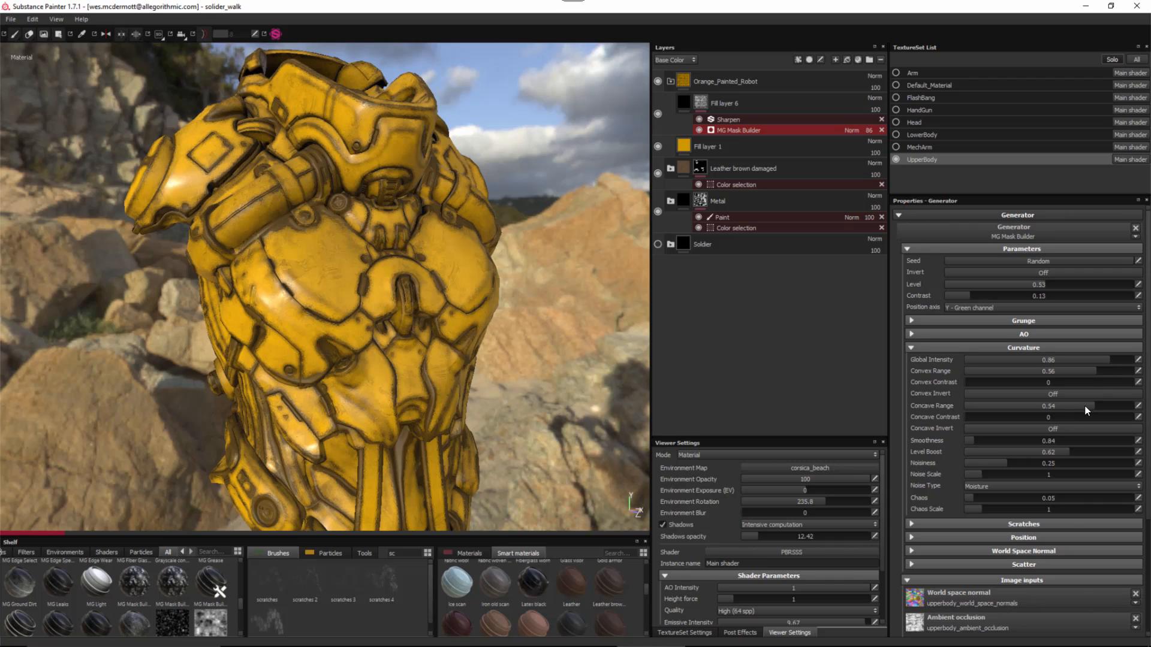
pyautogui.moveTo(1084, 405); pyautogui.dragTo(1074, 409)
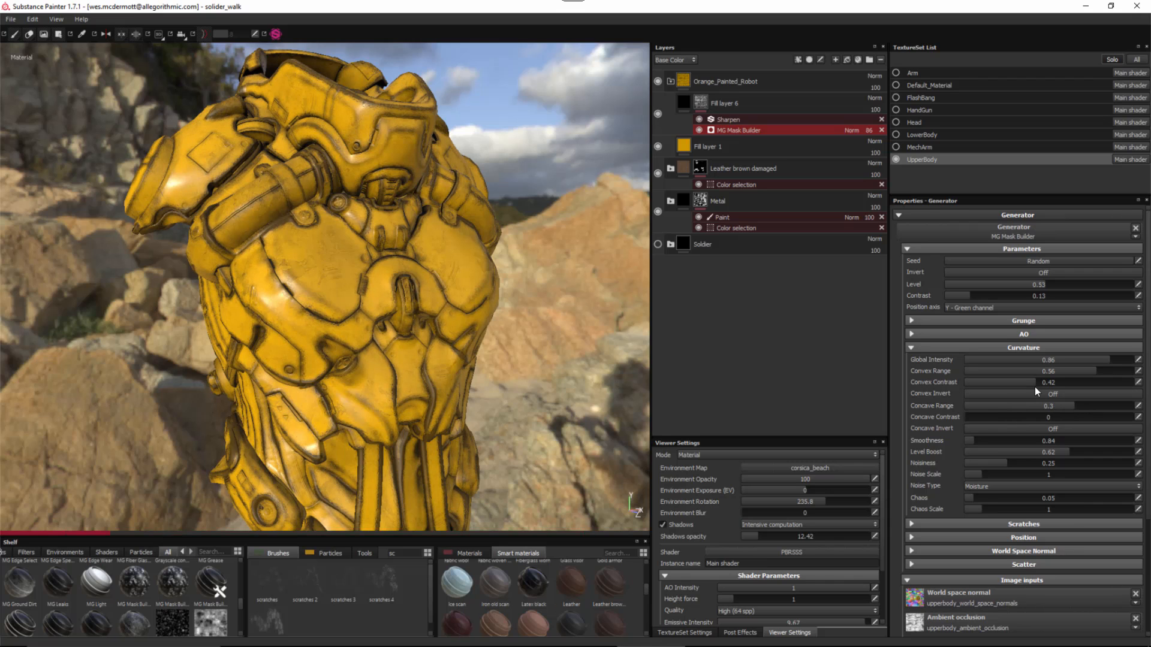
pyautogui.click(1102, 372)
pyautogui.click(1091, 383)
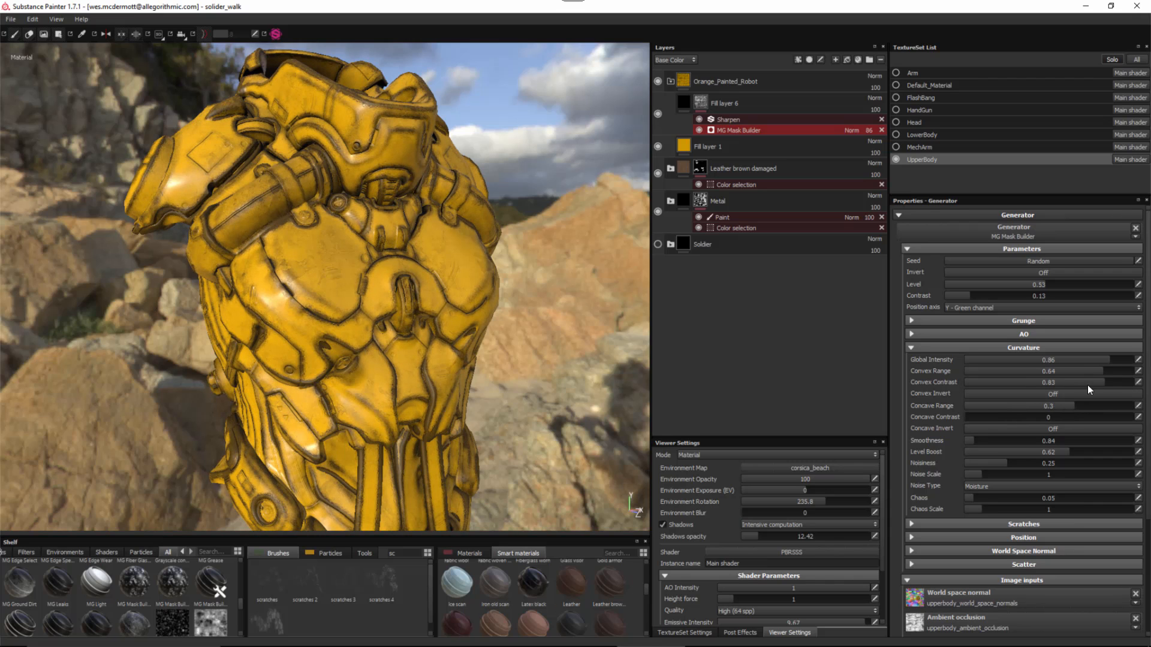
pyautogui.moveTo(1030, 382); pyautogui.dragTo(1013, 383)
# - Set concave contrast 0.27, smoothness 0.59, level boost 0.52 and grunge intensity 0.52
pyautogui.click(1033, 417)
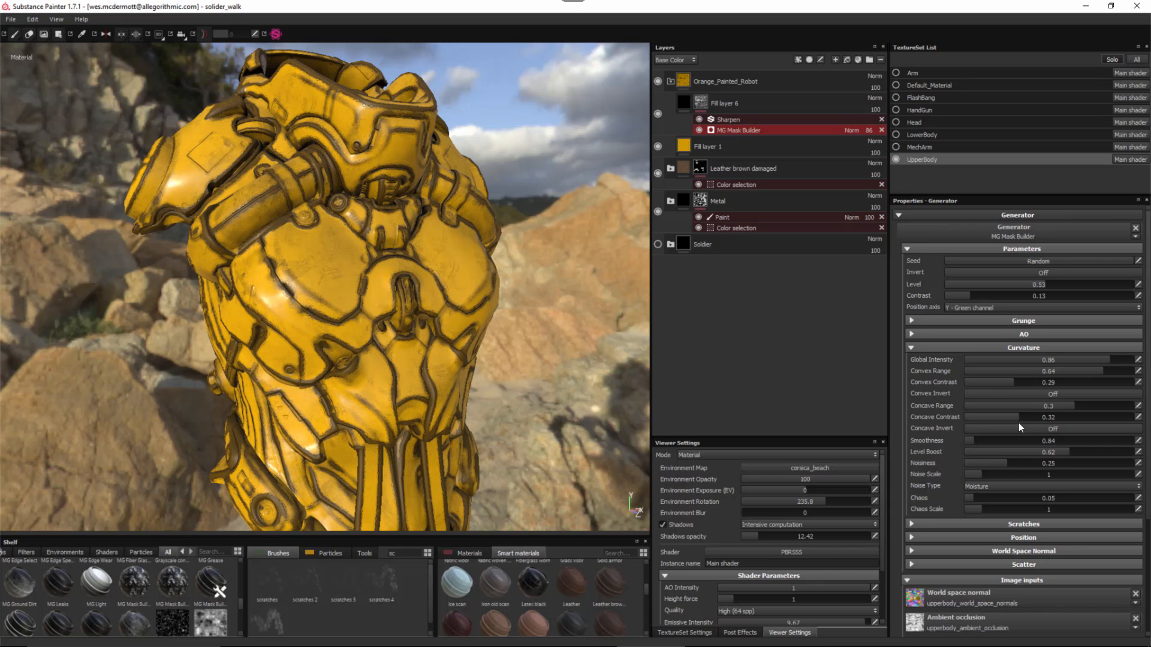
pyautogui.moveTo(1019, 422); pyautogui.dragTo(983, 499)
pyautogui.click(967, 441)
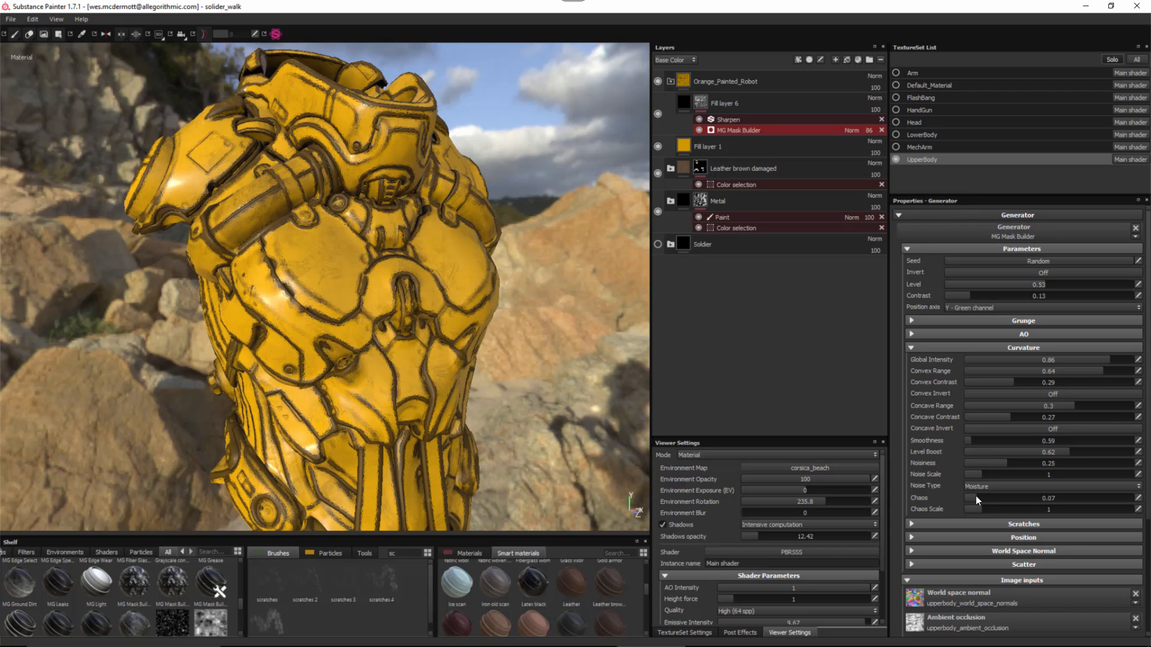
pyautogui.click(1058, 452)
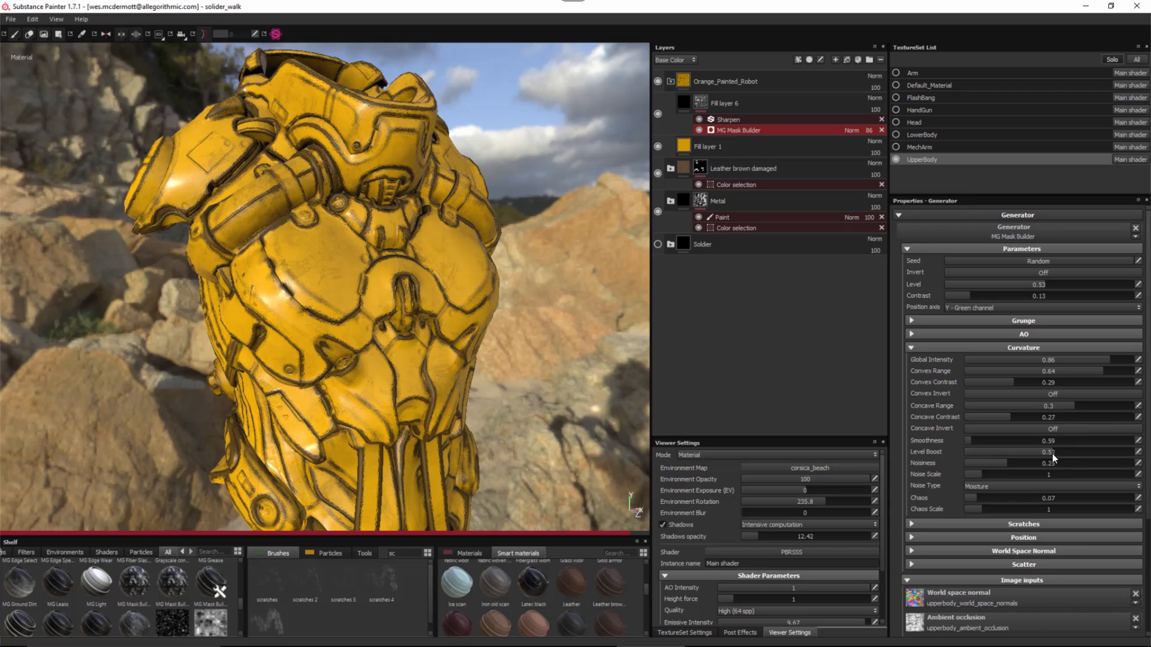
pyautogui.click(911, 320)
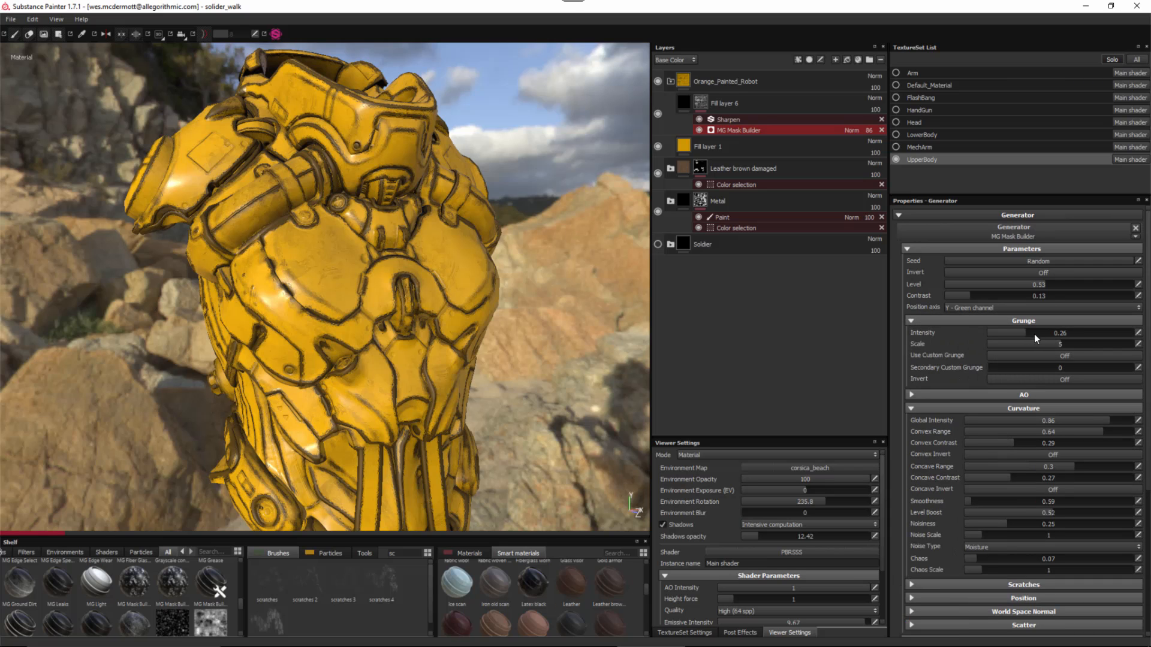
pyautogui.moveTo(1041, 336); pyautogui.dragTo(1062, 336)
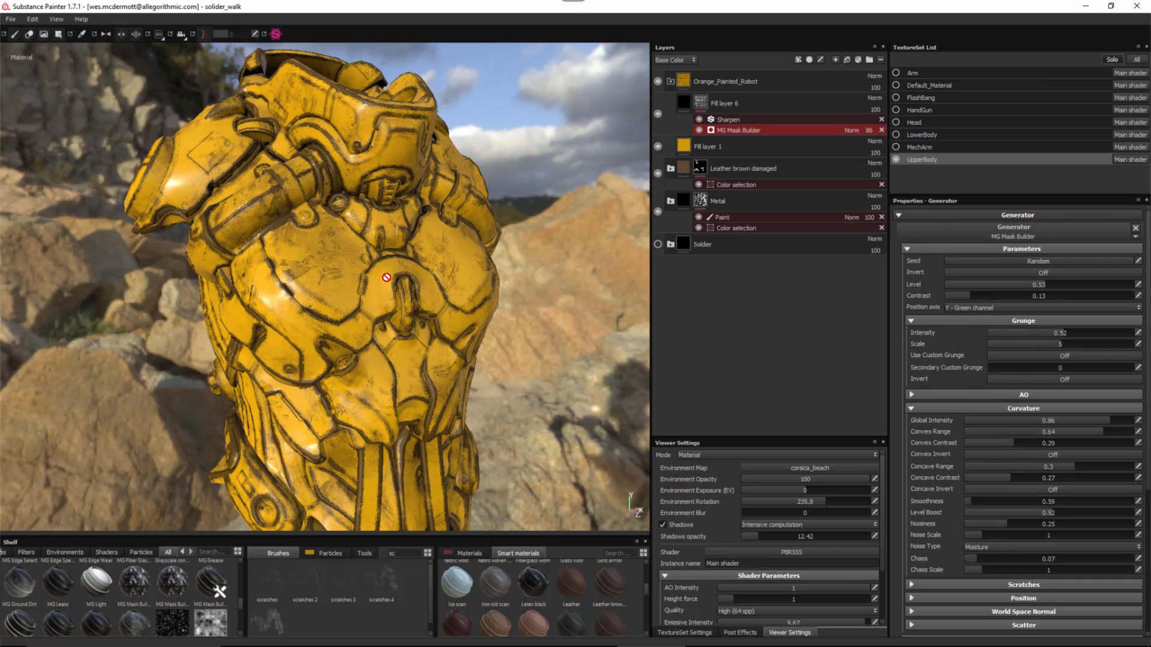
pyautogui.keyDown('alt'); pyautogui.moveTo(386, 278); pyautogui.dragTo(620, 212); pyautogui.keyUp('alt')
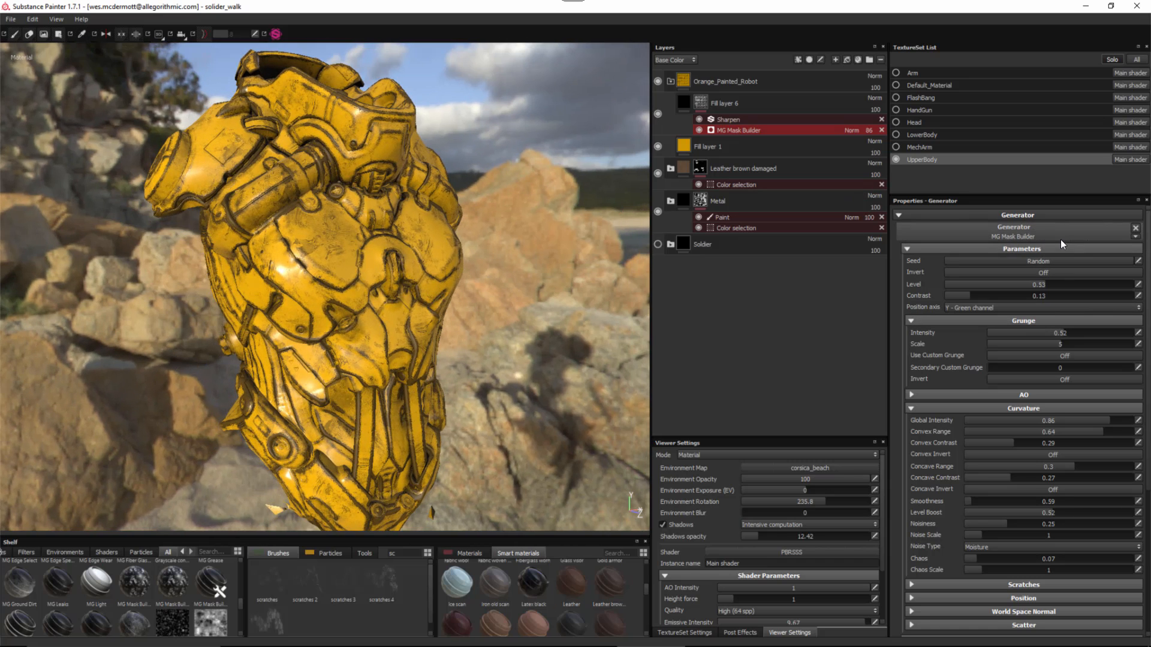
# - Search the material library for 'uni' and apply Uniform cobalt to Fill layer 6
pyautogui.click(682, 103)
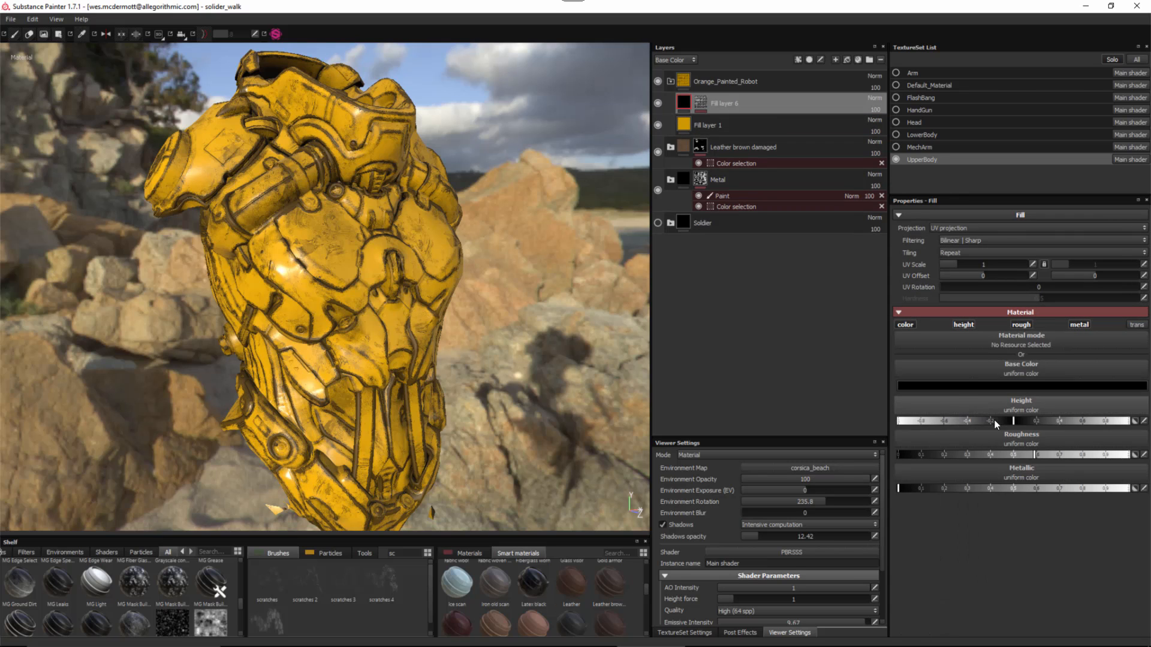
pyautogui.keyDown('alt'); pyautogui.moveTo(378, 315); pyautogui.dragTo(360, 281); pyautogui.keyUp('alt')
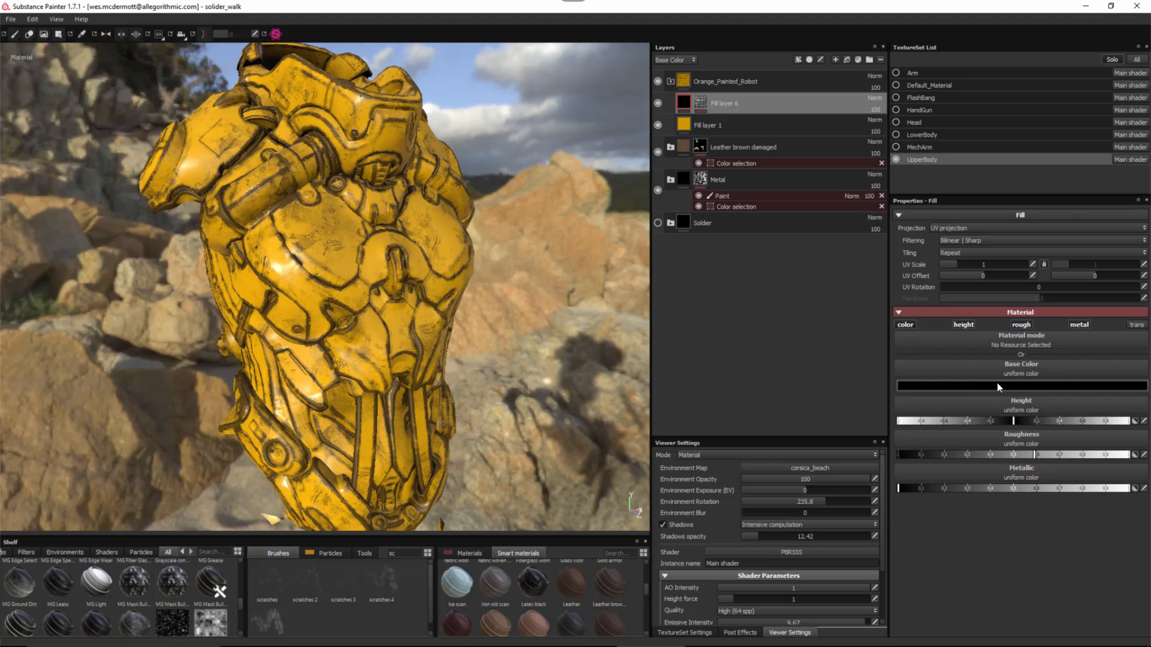
pyautogui.moveTo(998, 387); pyautogui.dragTo(535, 516)
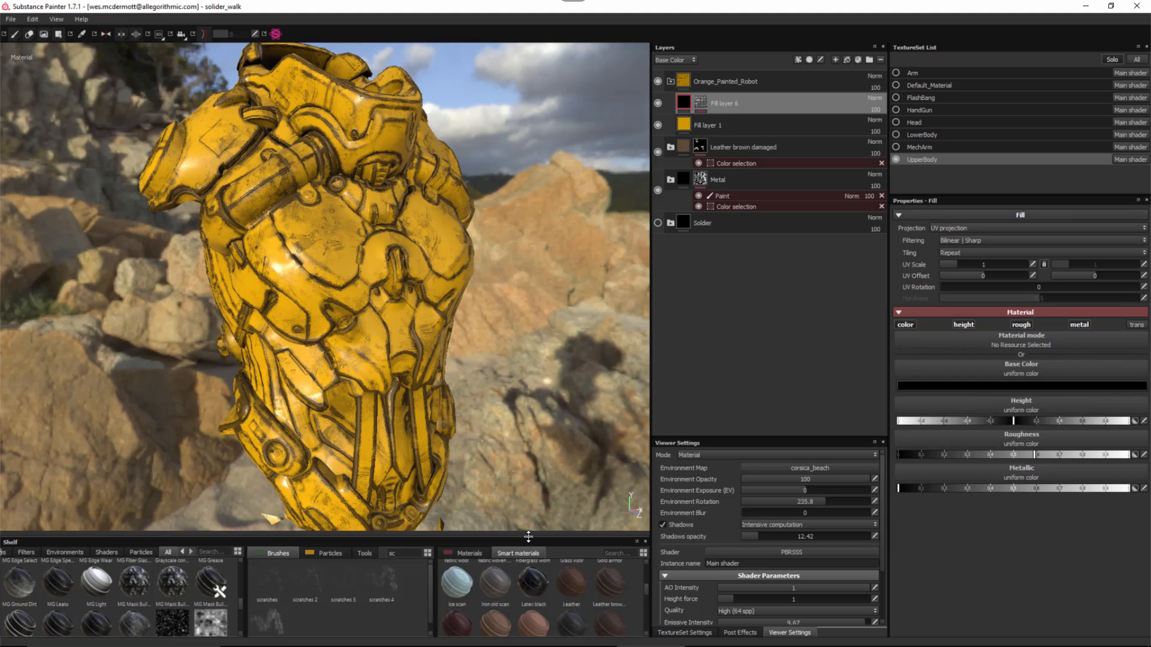
pyautogui.keyDown('alt'); pyautogui.moveTo(323, 198); pyautogui.dragTo(362, 241); pyautogui.keyUp('alt')
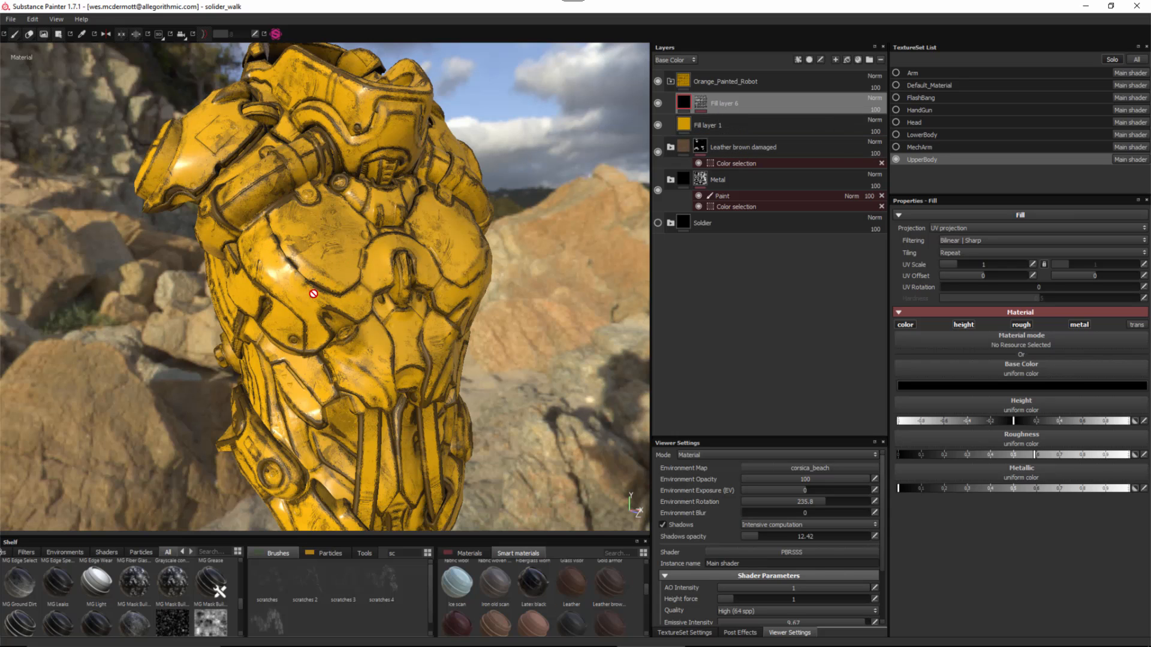
pyautogui.keyDown('alt'); pyautogui.moveTo(382, 348); pyautogui.dragTo(458, 337); pyautogui.keyUp('alt')
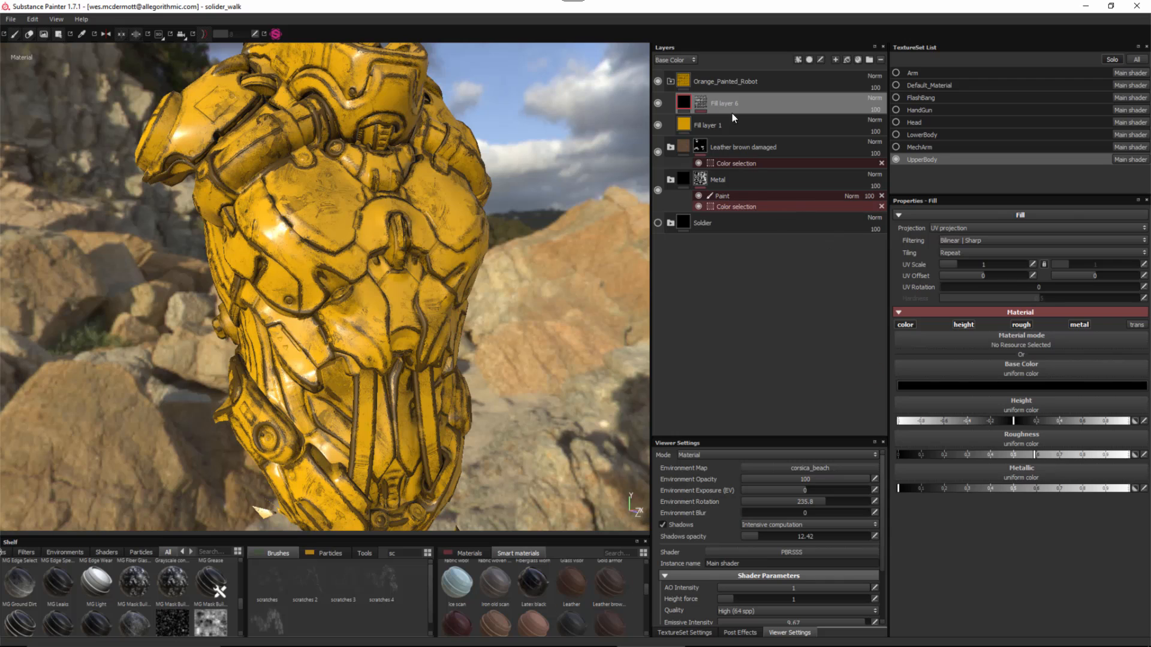
pyautogui.click(482, 555)
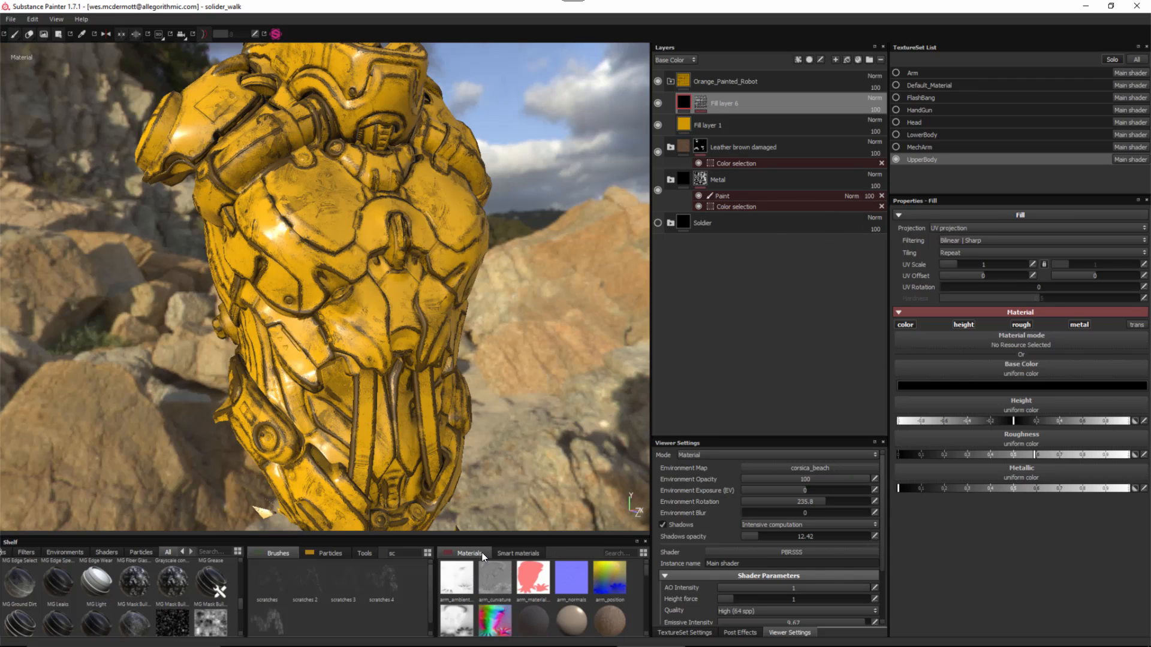
pyautogui.click(627, 552)
pyautogui.write('uni')
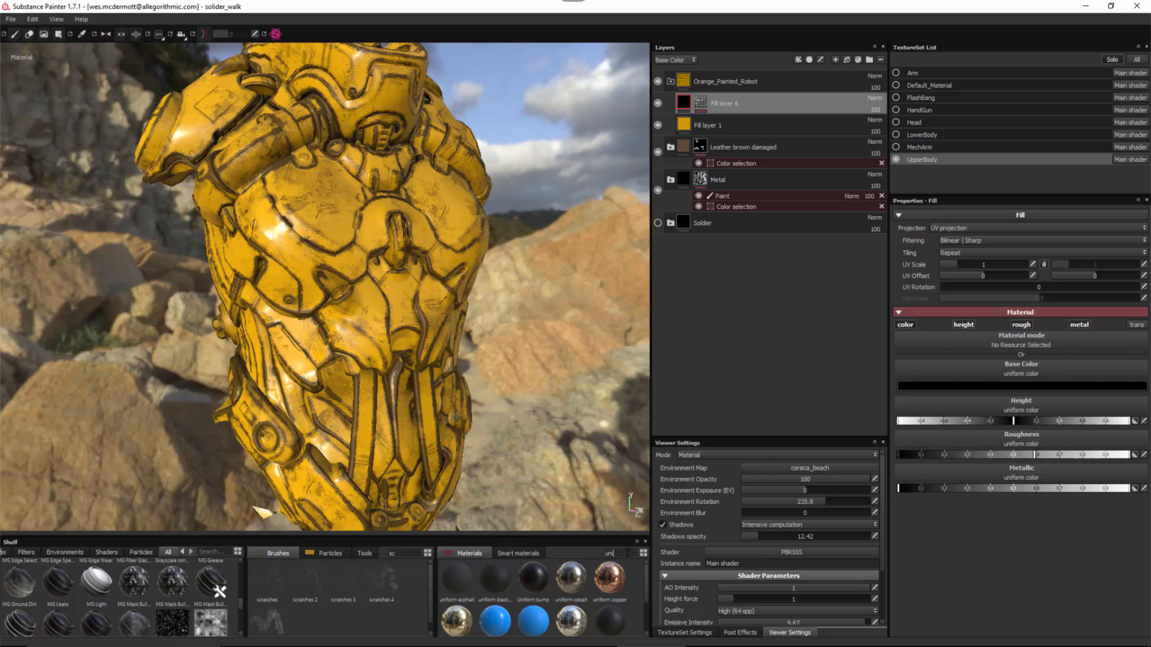
pyautogui.click(571, 578)
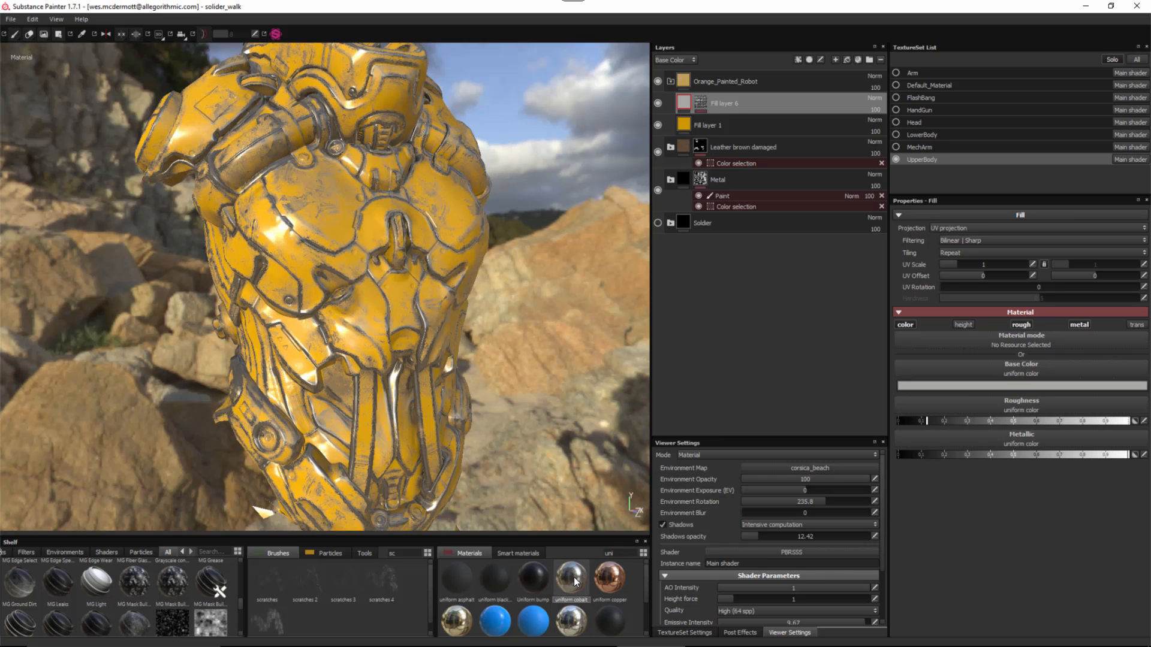
# - Orbit and zoom around the armour, rotating the environment lighting to 241.2
pyautogui.keyDown('alt'); pyautogui.moveTo(298, 210); pyautogui.dragTo(470, 423); pyautogui.keyUp('alt')
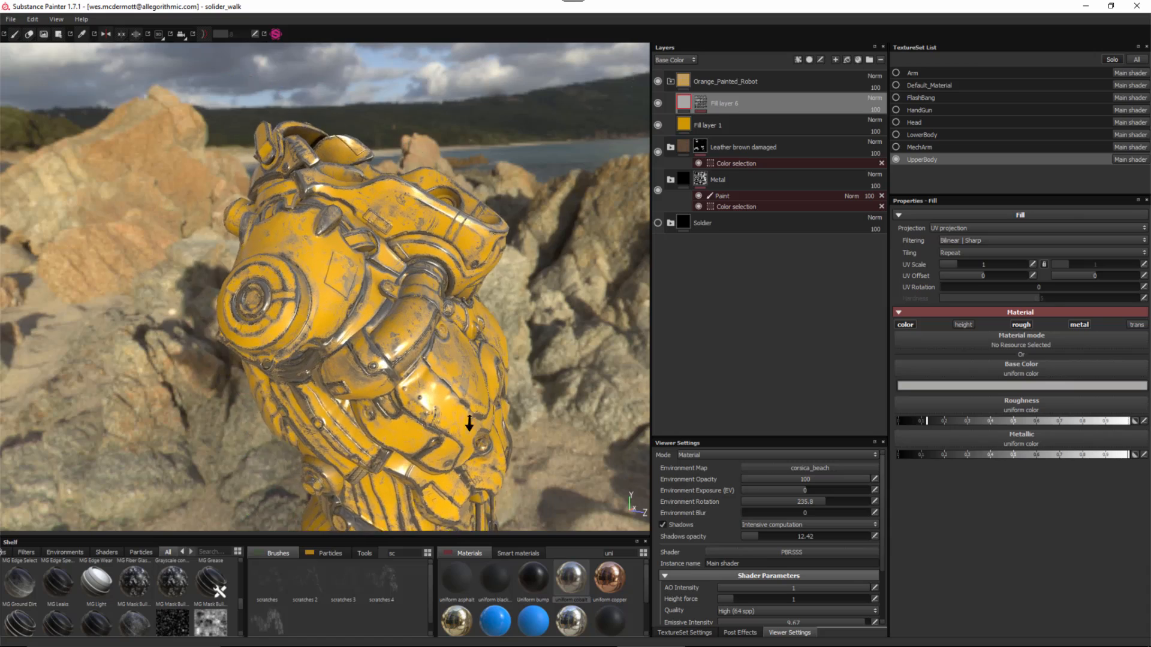
pyautogui.keyDown('alt'); pyautogui.moveTo(469, 423); pyautogui.dragTo(358, 322, button='right'); pyautogui.keyUp('alt')
pyautogui.moveTo(357, 321)
pyautogui.keyDown('alt'); pyautogui.mouseDown()
pyautogui.moveTo(373, 341)
pyautogui.moveTo(349, 346)
pyautogui.moveTo(470, 358)
pyautogui.moveTo(449, 347)
pyautogui.moveTo(403, 262)
pyautogui.moveTo(390, 373)
pyautogui.moveTo(372, 330)
pyautogui.moveTo(352, 181)
pyautogui.moveTo(299, 120)
pyautogui.mouseUp(); pyautogui.keyUp('alt')
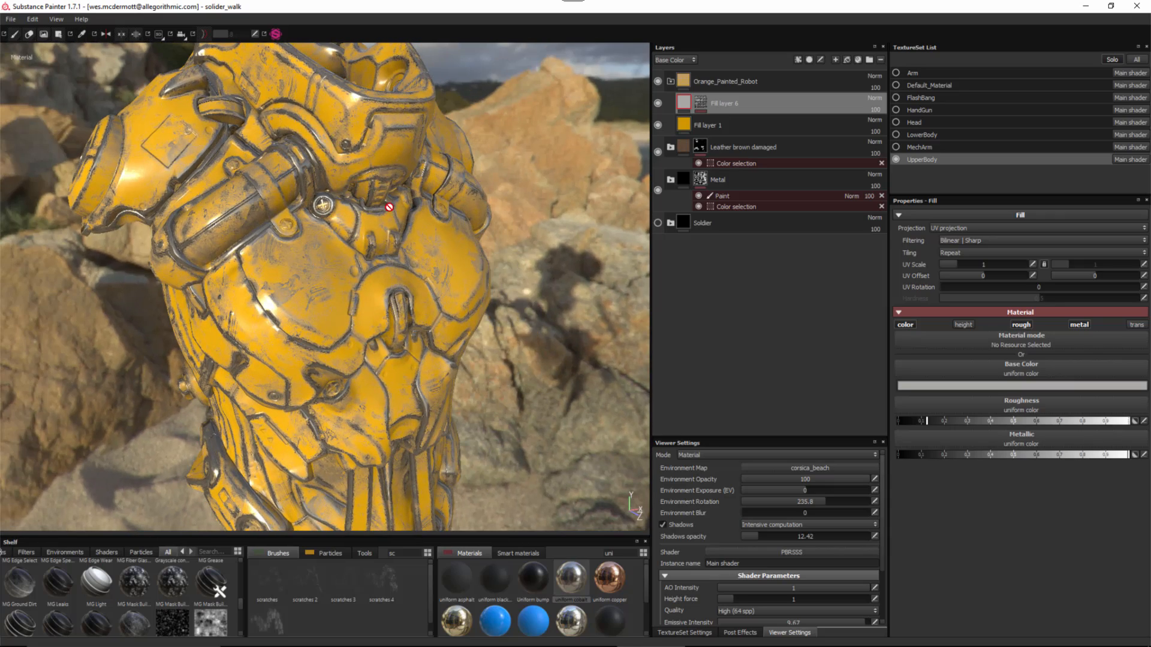
pyautogui.keyDown('alt'); pyautogui.moveTo(389, 207); pyautogui.dragTo(335, 261); pyautogui.keyUp('alt')
pyautogui.keyDown('alt'); pyautogui.moveTo(354, 262); pyautogui.dragTo(367, 299, button='right'); pyautogui.keyUp('alt')
pyautogui.keyDown('shift'); pyautogui.moveTo(367, 299); pyautogui.dragTo(346, 303, button='right'); pyautogui.keyUp('shift')
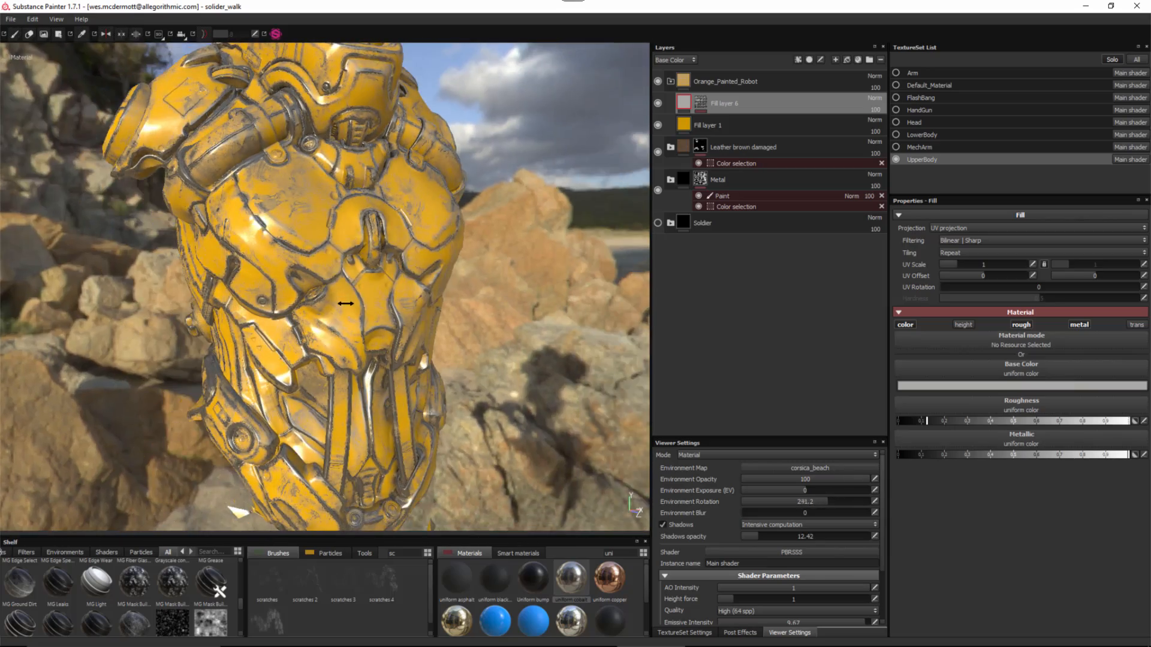
pyautogui.keyDown('alt'); pyautogui.moveTo(345, 303); pyautogui.dragTo(513, 263); pyautogui.keyUp('alt')
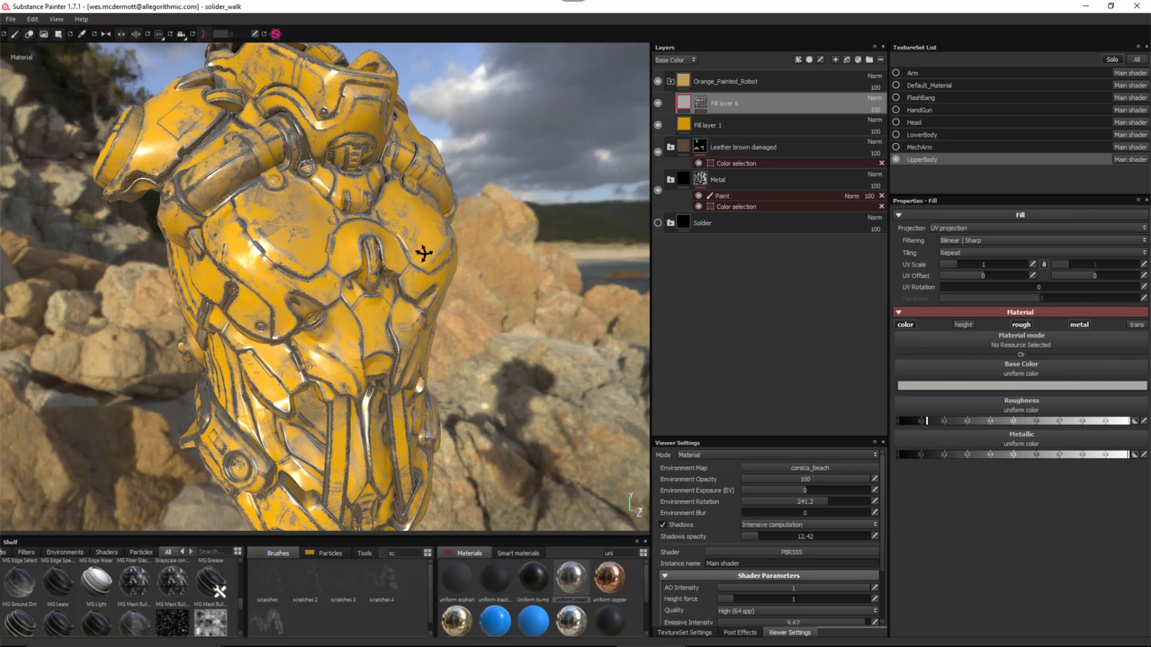
pyautogui.keyDown('alt'); pyautogui.moveTo(424, 254); pyautogui.dragTo(550, 106); pyautogui.keyUp('alt')
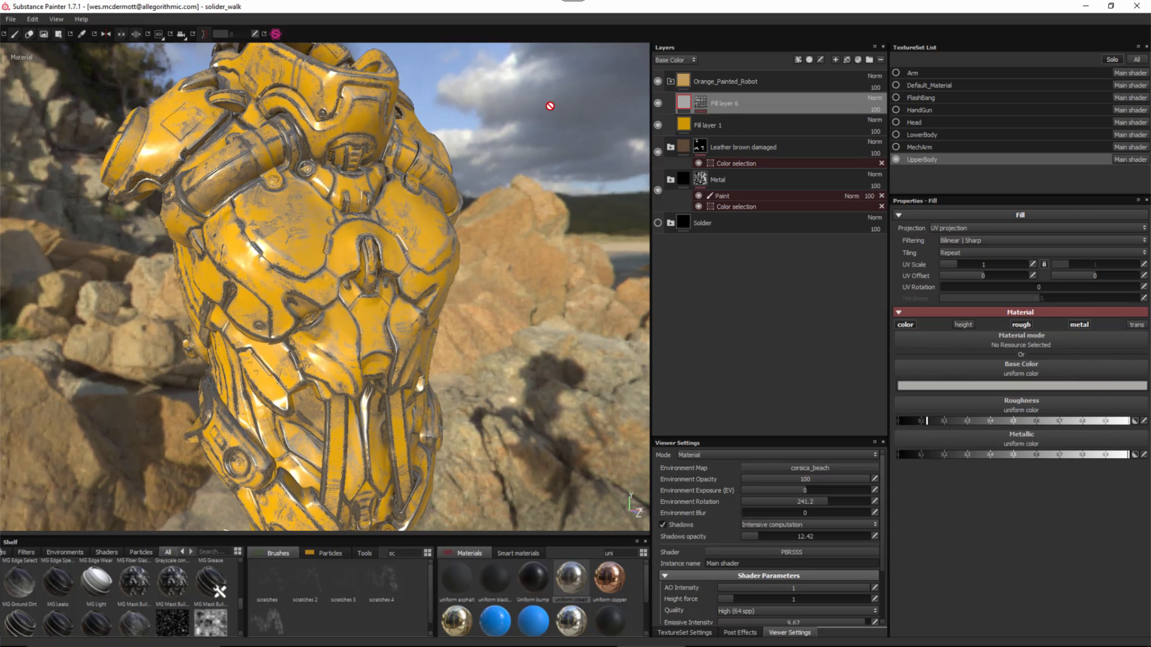
# - Copy the Metal folder's Rough layer and paste it into the Orange_Painted_Robot folder
pyautogui.click(669, 180)
pyautogui.click(726, 220)
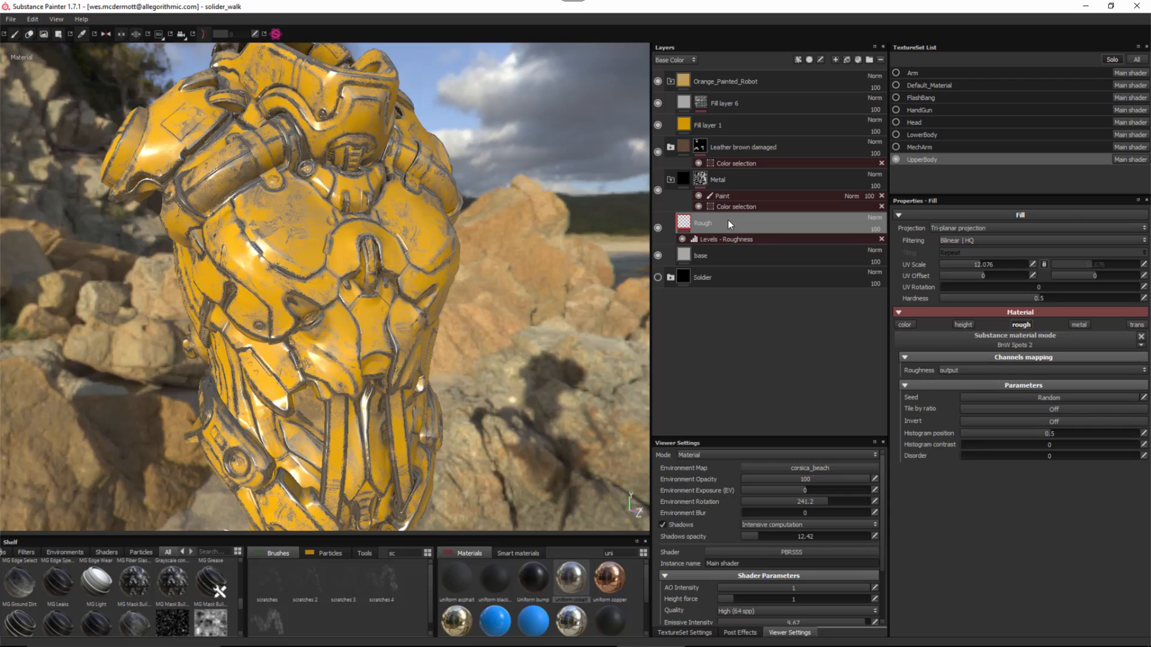
pyautogui.rightClick(739, 223)
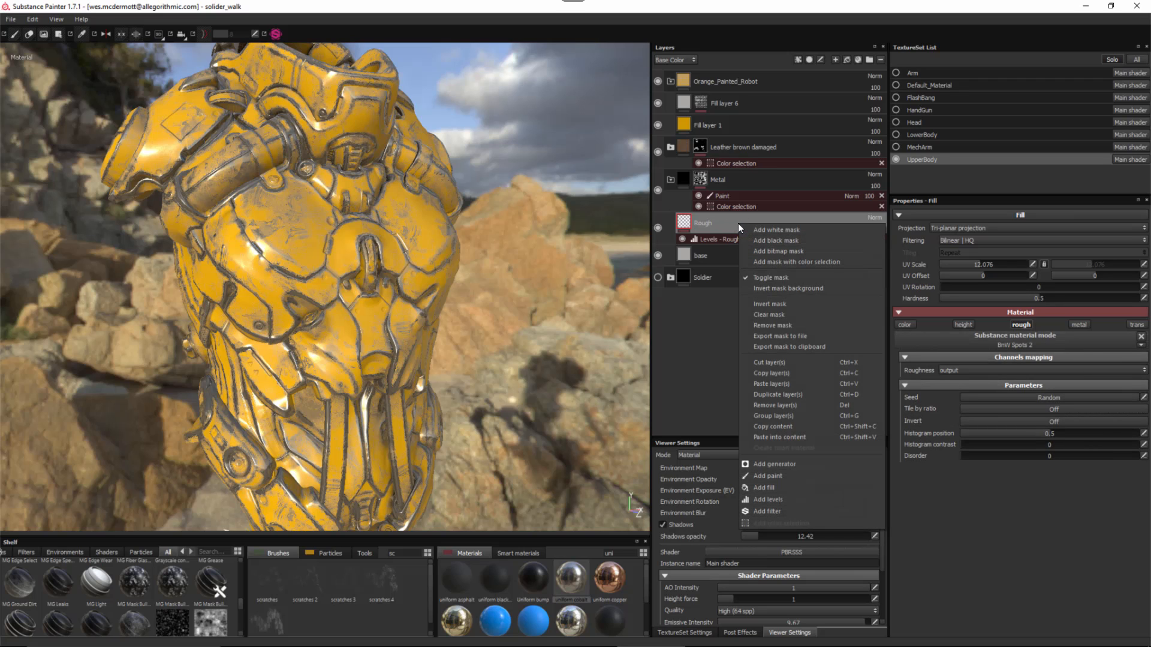
pyautogui.click(770, 373)
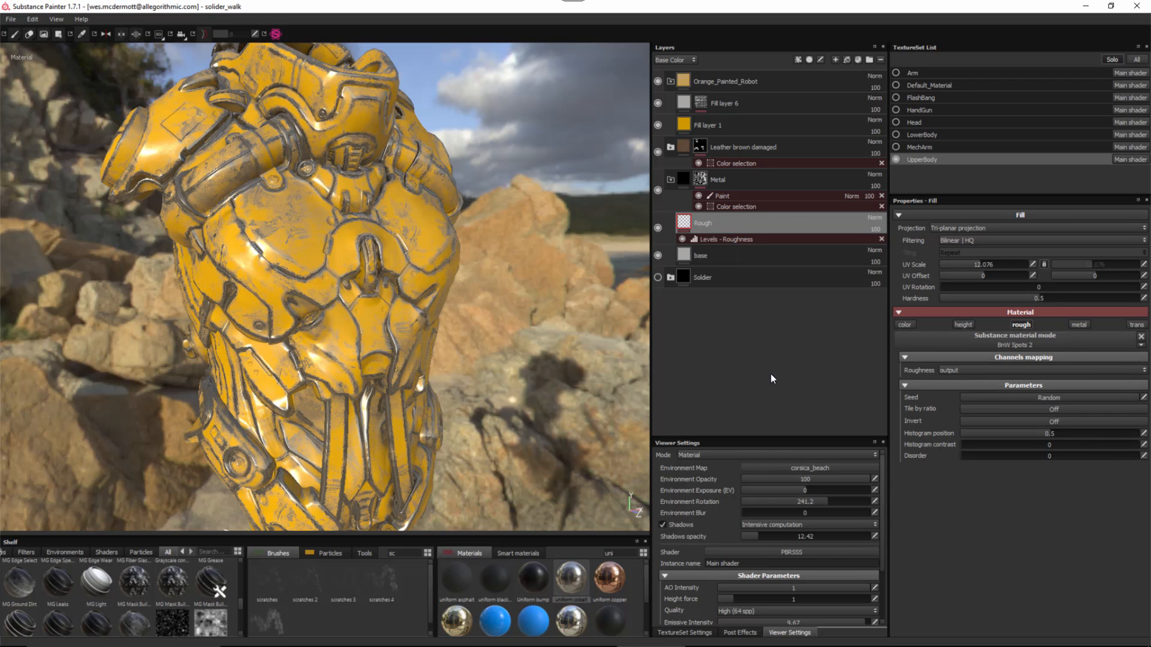
pyautogui.click(767, 87)
pyautogui.rightClick(796, 76)
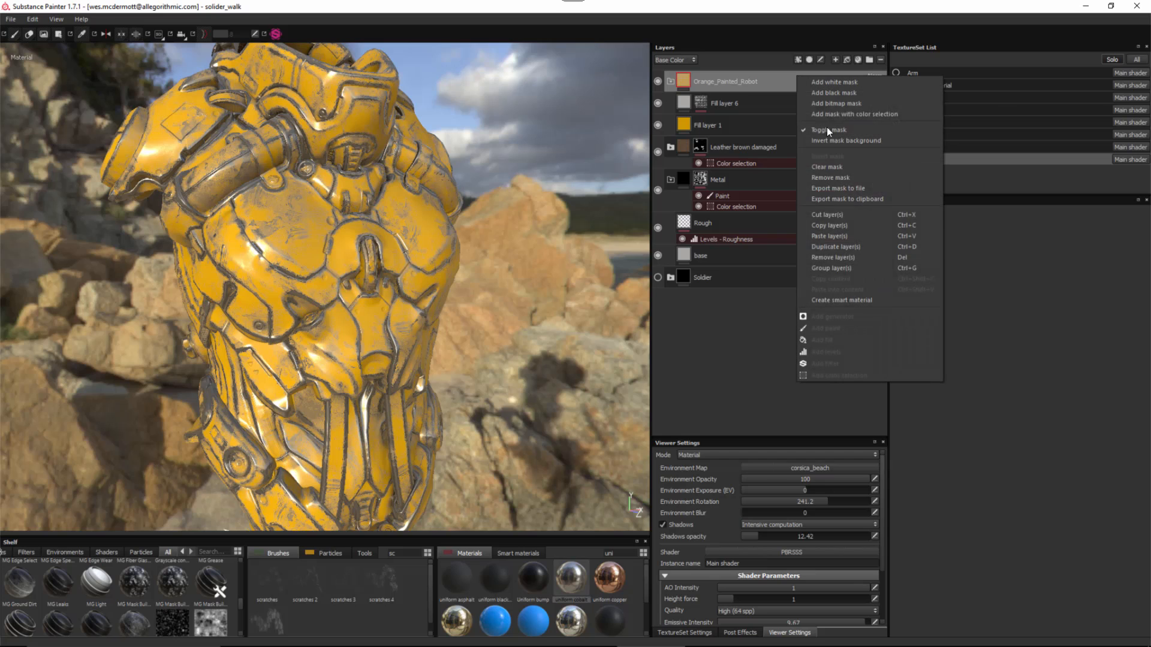
pyautogui.click(824, 236)
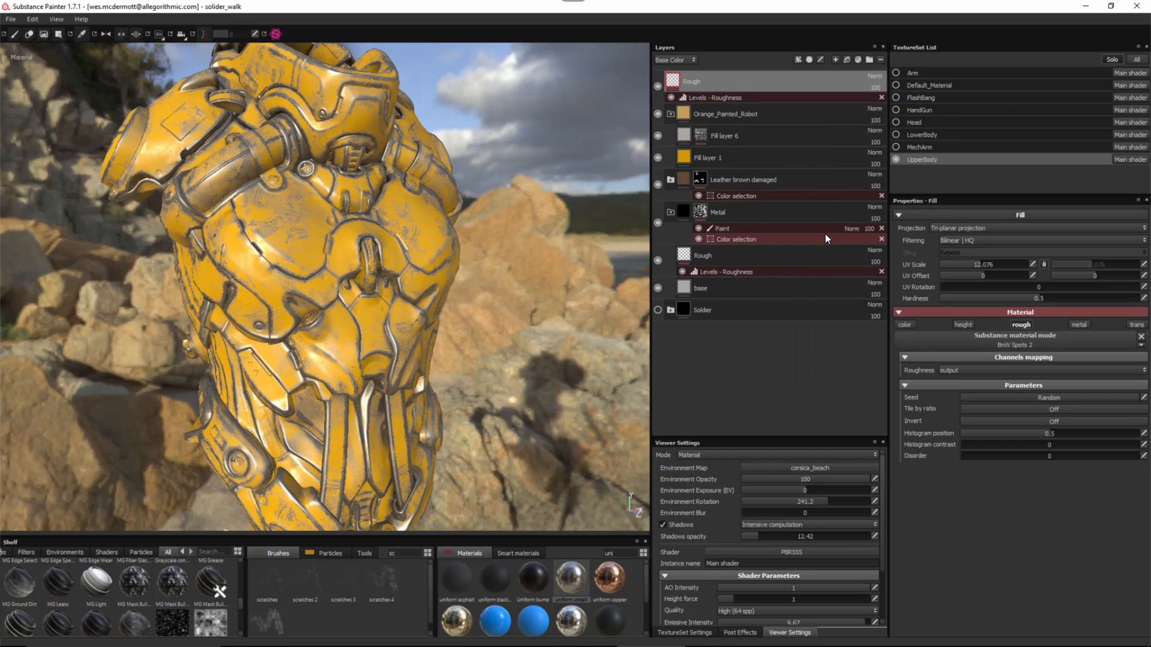
pyautogui.moveTo(704, 78)
pyautogui.mouseDown()
pyautogui.moveTo(707, 110)
pyautogui.moveTo(719, 92)
pyautogui.mouseUp()
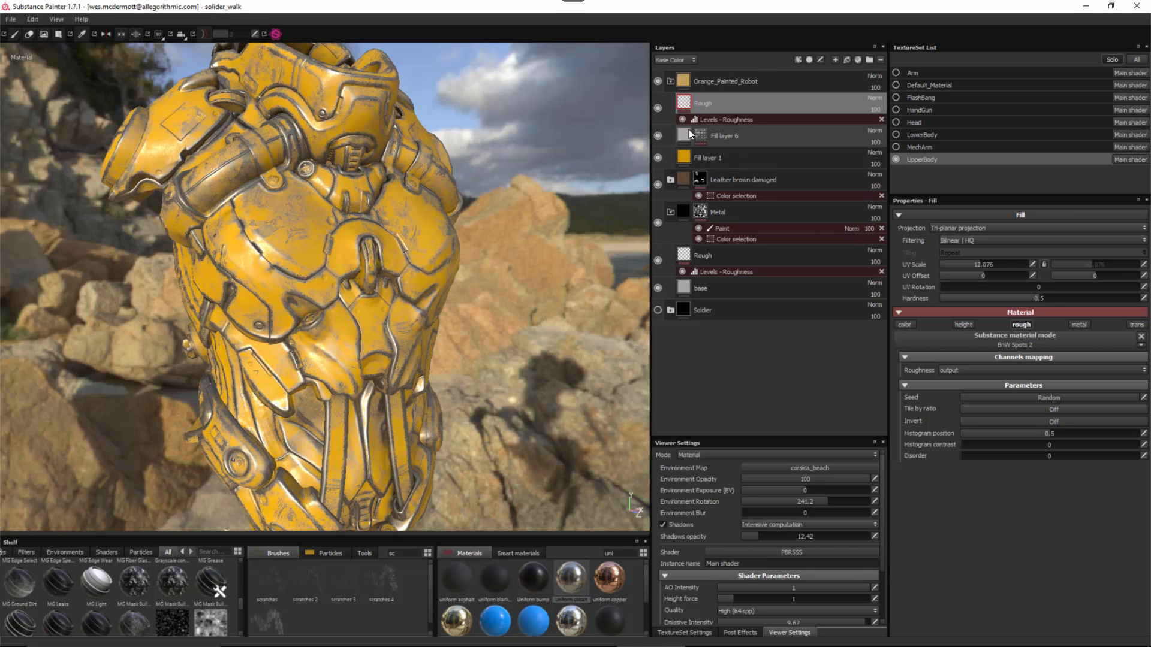
# - Set environment rotation to 279 and collapse the Metal and Orange_Painted_Robot folders
pyautogui.keyDown('alt'); pyautogui.moveTo(344, 255); pyautogui.dragTo(309, 265); pyautogui.keyUp('alt')
pyautogui.keyDown('shift'); pyautogui.moveTo(312, 270); pyautogui.dragTo(304, 295, button='right'); pyautogui.keyUp('shift')
pyautogui.keyDown('alt'); pyautogui.moveTo(315, 306); pyautogui.dragTo(312, 290, button='middle'); pyautogui.keyUp('alt')
pyautogui.moveTo(311, 290)
pyautogui.keyDown('alt'); pyautogui.mouseDown()
pyautogui.moveTo(329, 272)
pyautogui.moveTo(312, 295)
pyautogui.mouseUp(); pyautogui.keyUp('alt')
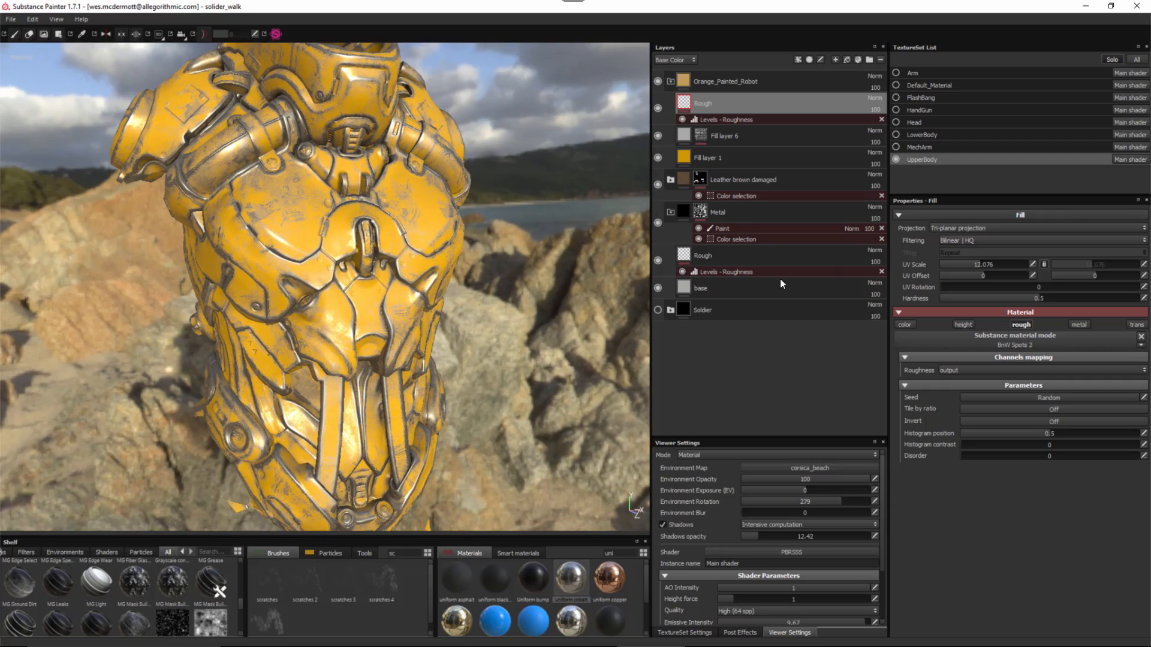
pyautogui.click(671, 212)
pyautogui.click(708, 158)
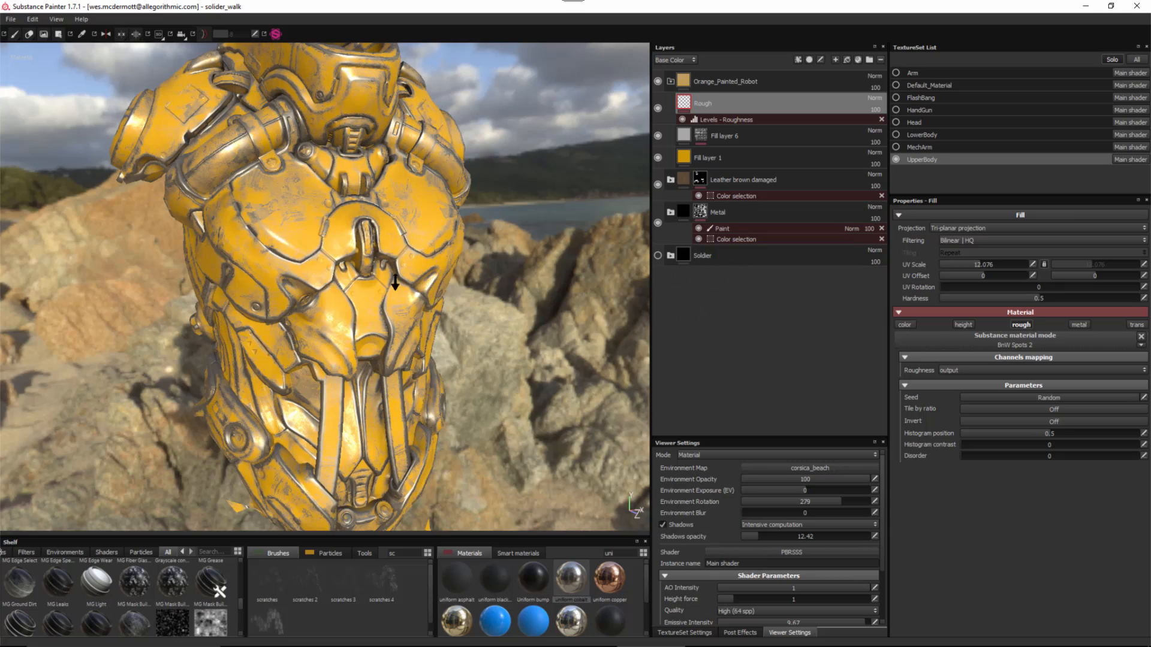
pyautogui.keyDown('alt'); pyautogui.moveTo(392, 276); pyautogui.dragTo(366, 282); pyautogui.keyUp('alt')
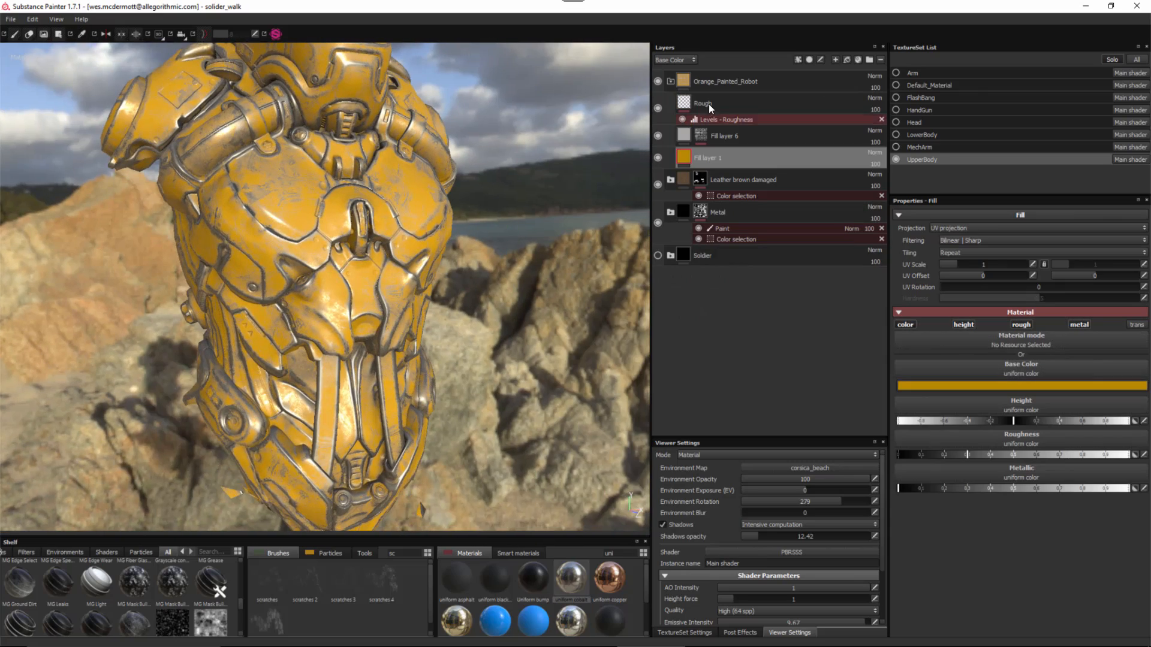
pyautogui.click(671, 80)
pyautogui.click(782, 80)
# - Mask the Orange_Painted_Robot folder by colour selection on the red ID areas (R 255, G 0, B 0)
pyautogui.rightClick(783, 83)
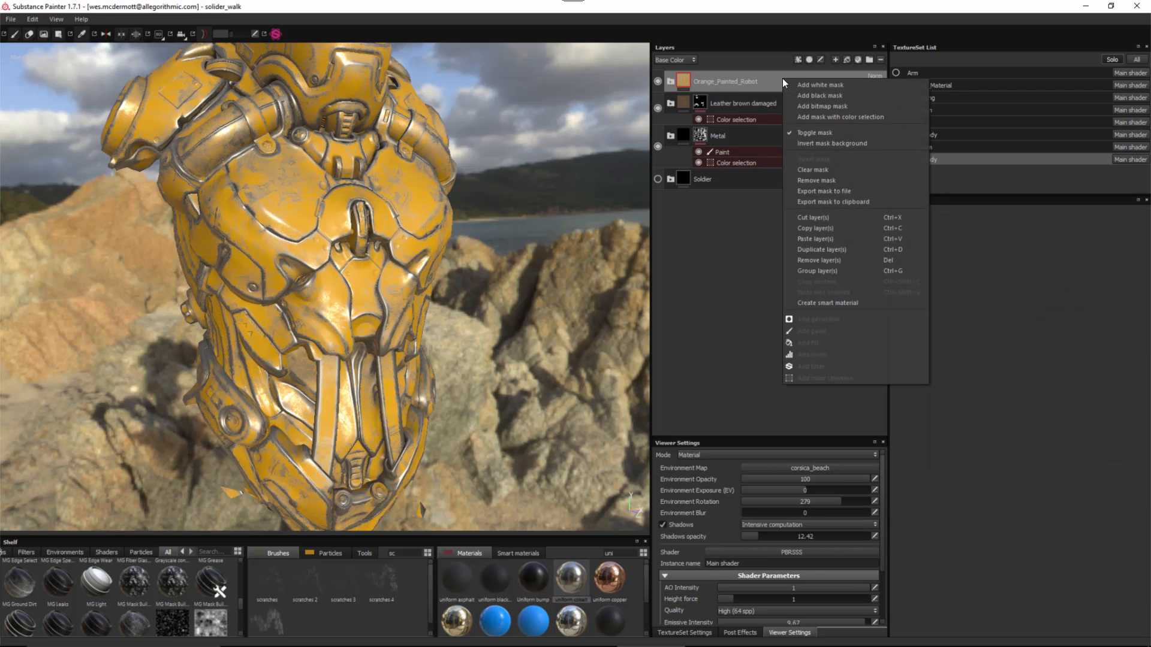
pyautogui.click(826, 115)
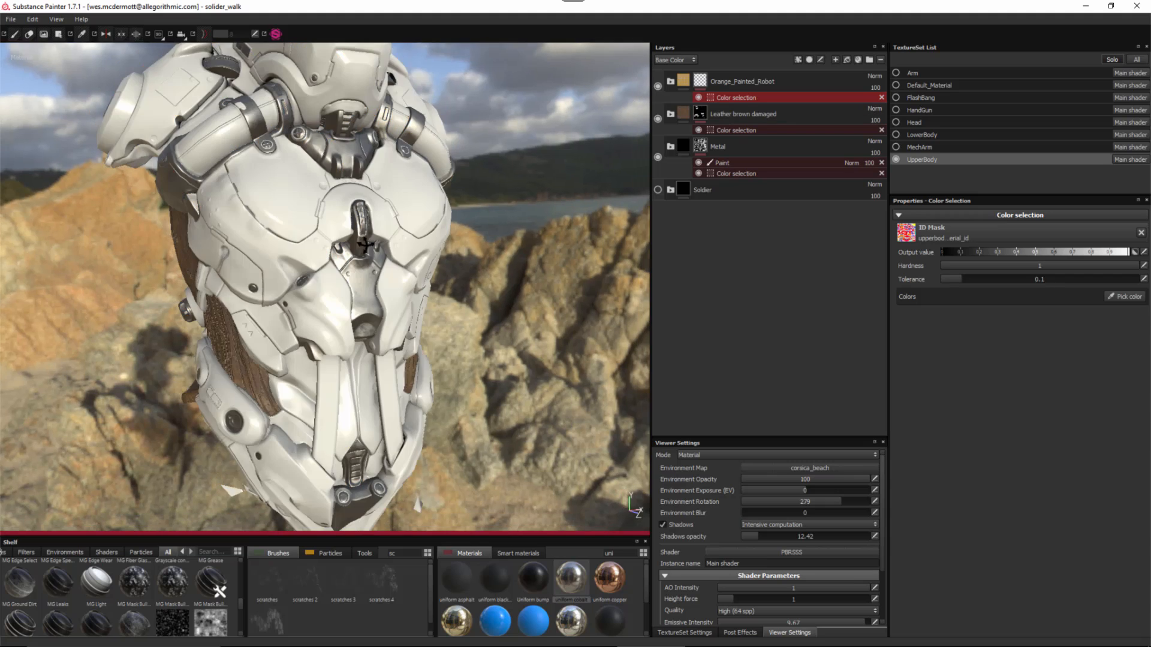
pyautogui.keyDown('alt'); pyautogui.moveTo(371, 251); pyautogui.dragTo(389, 286, button='middle'); pyautogui.keyUp('alt')
pyautogui.click(1135, 300)
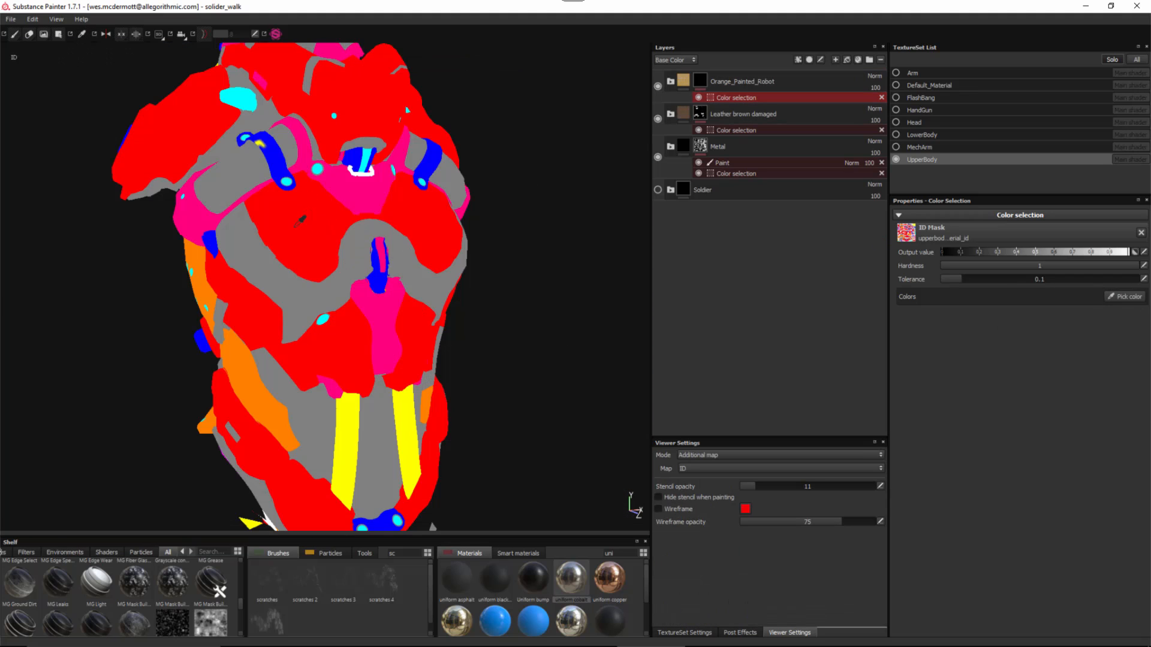
pyautogui.click(296, 224)
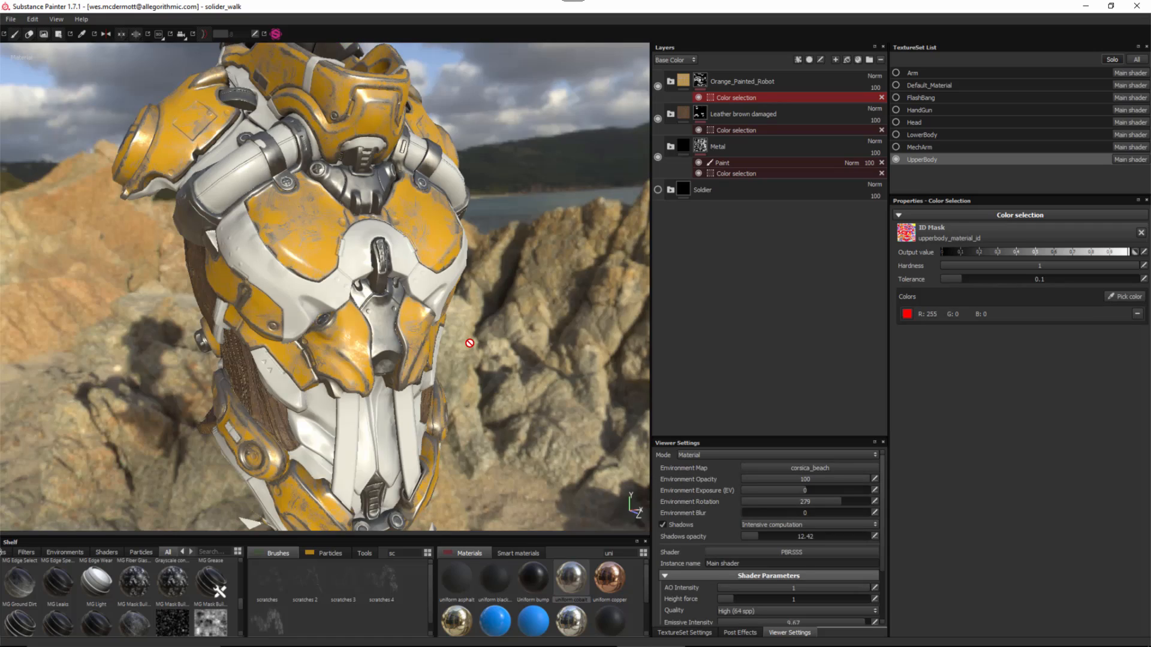
pyautogui.keyDown('alt'); pyautogui.moveTo(470, 343); pyautogui.dragTo(395, 289); pyautogui.keyUp('alt')
pyautogui.keyDown('alt'); pyautogui.moveTo(287, 207); pyautogui.dragTo(298, 257, button='middle'); pyautogui.keyUp('alt')
pyautogui.keyDown('alt'); pyautogui.moveTo(298, 257); pyautogui.dragTo(403, 357, button='right'); pyautogui.keyUp('alt')
pyautogui.keyDown('alt'); pyautogui.moveTo(270, 353); pyautogui.dragTo(420, 337); pyautogui.keyUp('alt')
pyautogui.moveTo(408, 400)
pyautogui.keyDown('alt'); pyautogui.mouseDown()
pyautogui.moveTo(380, 304)
pyautogui.moveTo(326, 359)
pyautogui.moveTo(329, 298)
pyautogui.moveTo(324, 329)
pyautogui.moveTo(334, 308)
pyautogui.moveTo(414, 306)
pyautogui.mouseUp(); pyautogui.keyUp('alt')
pyautogui.press('1')
# - Duplicate the Orange_Painted_Robot folder and set the copy's Fill layer 1 colour to deep navy blue
pyautogui.rightClick(801, 81)
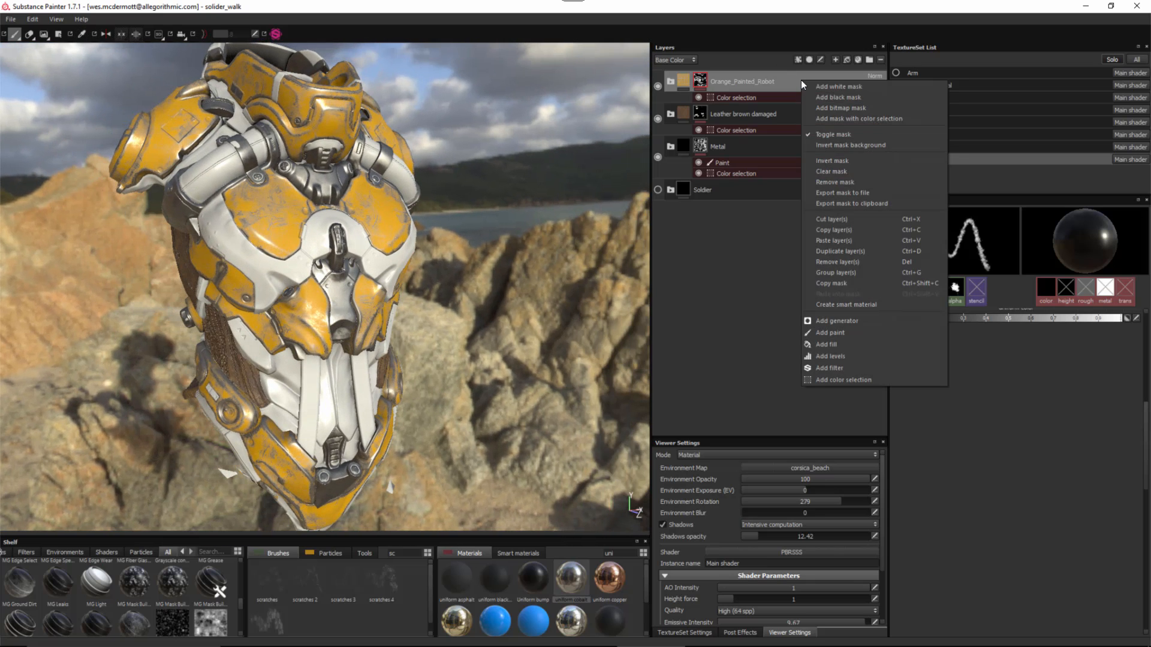
pyautogui.click(843, 250)
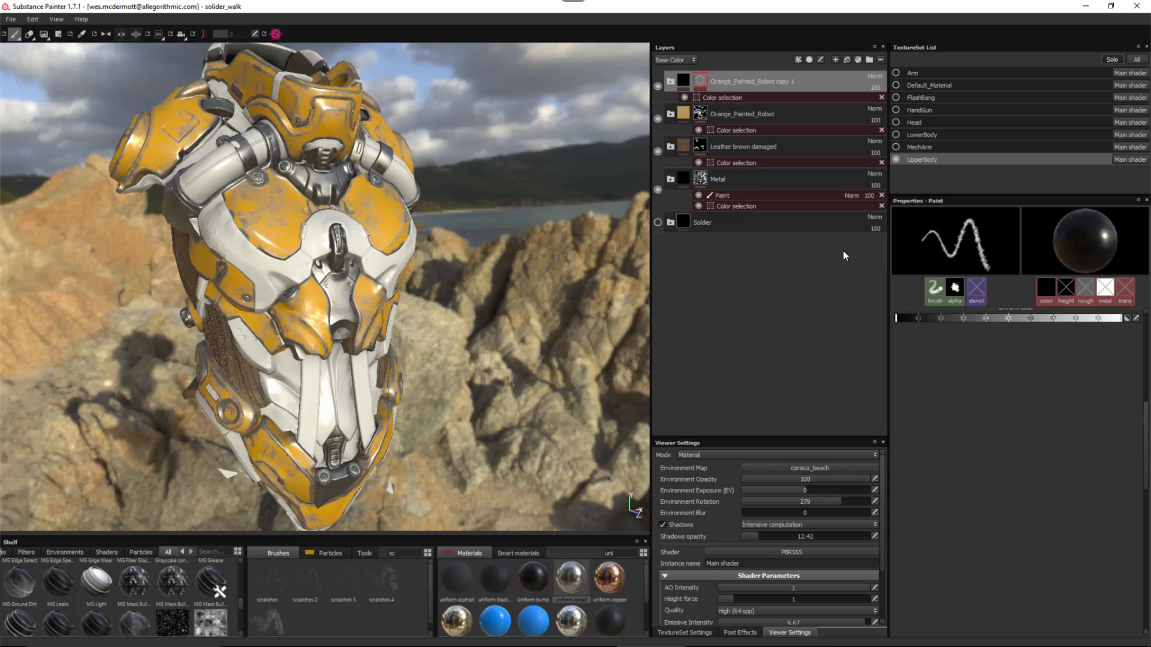
pyautogui.click(671, 81)
pyautogui.click(686, 170)
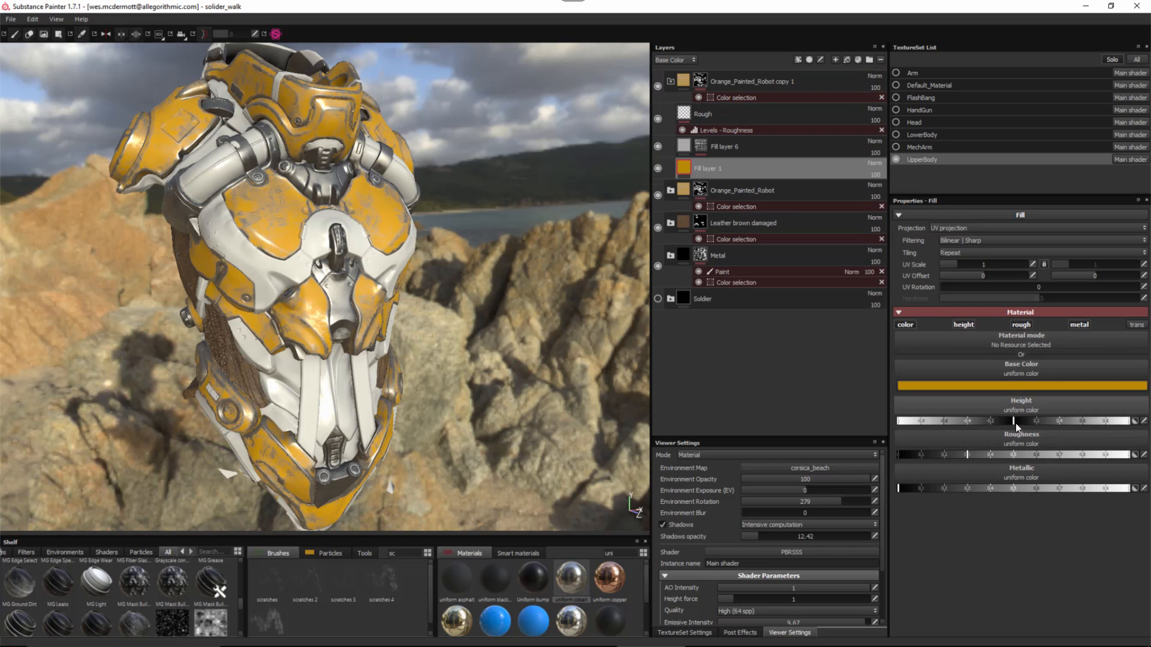
pyautogui.click(1013, 385)
pyautogui.click(1018, 378)
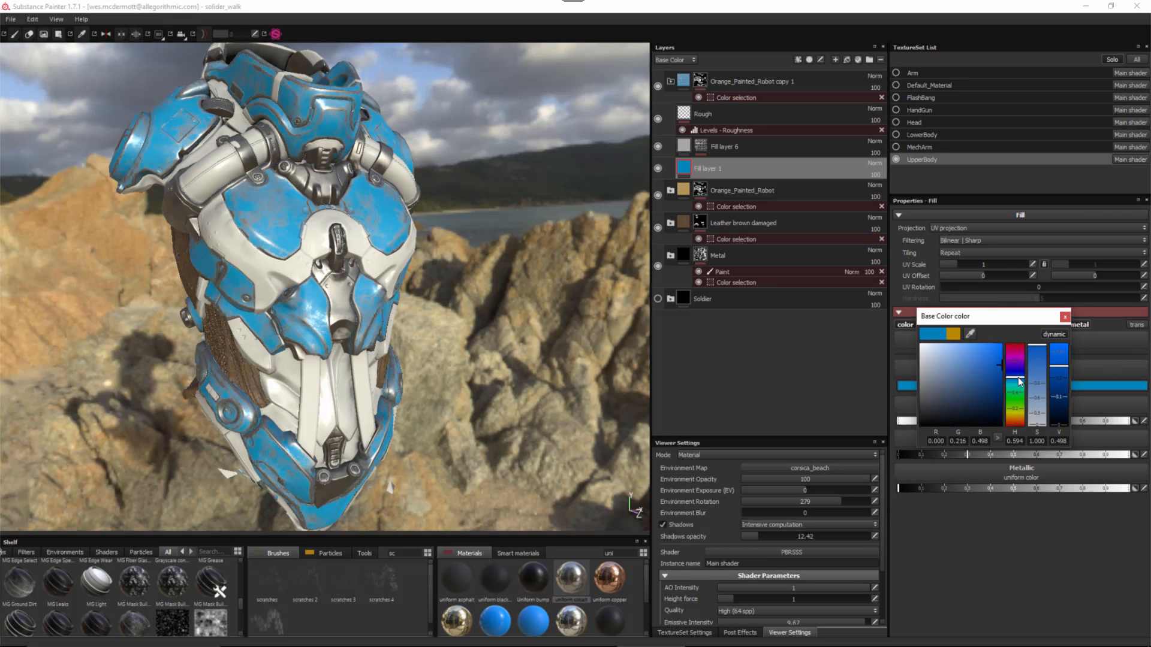
pyautogui.moveTo(1017, 376); pyautogui.dragTo(1012, 373)
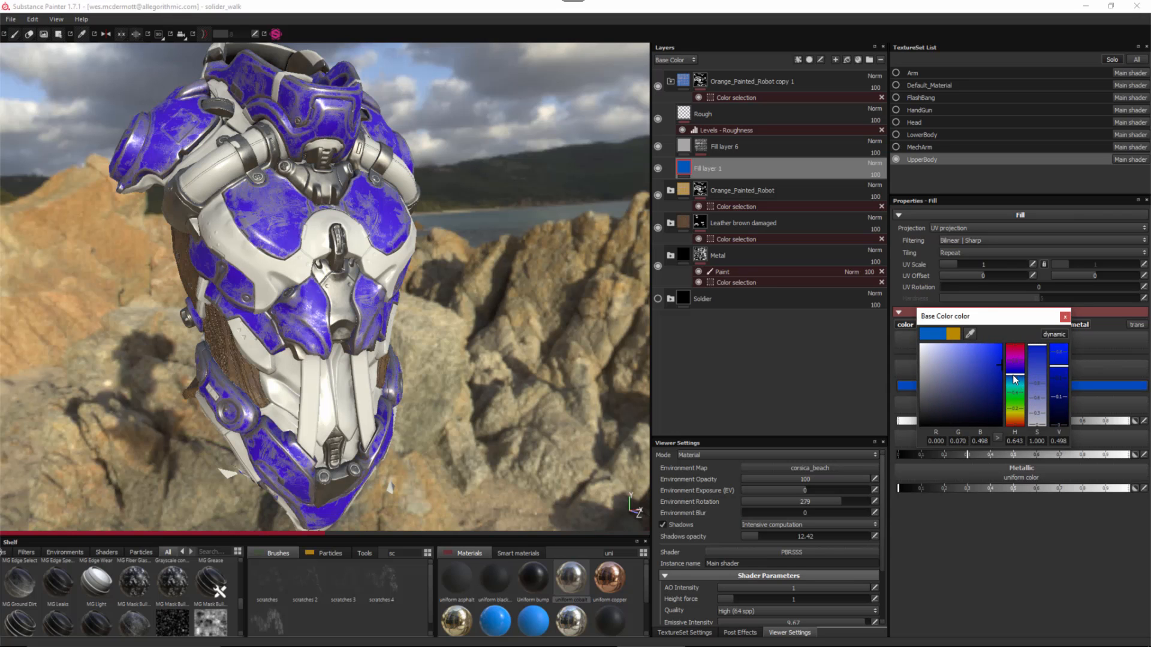
pyautogui.click(957, 380)
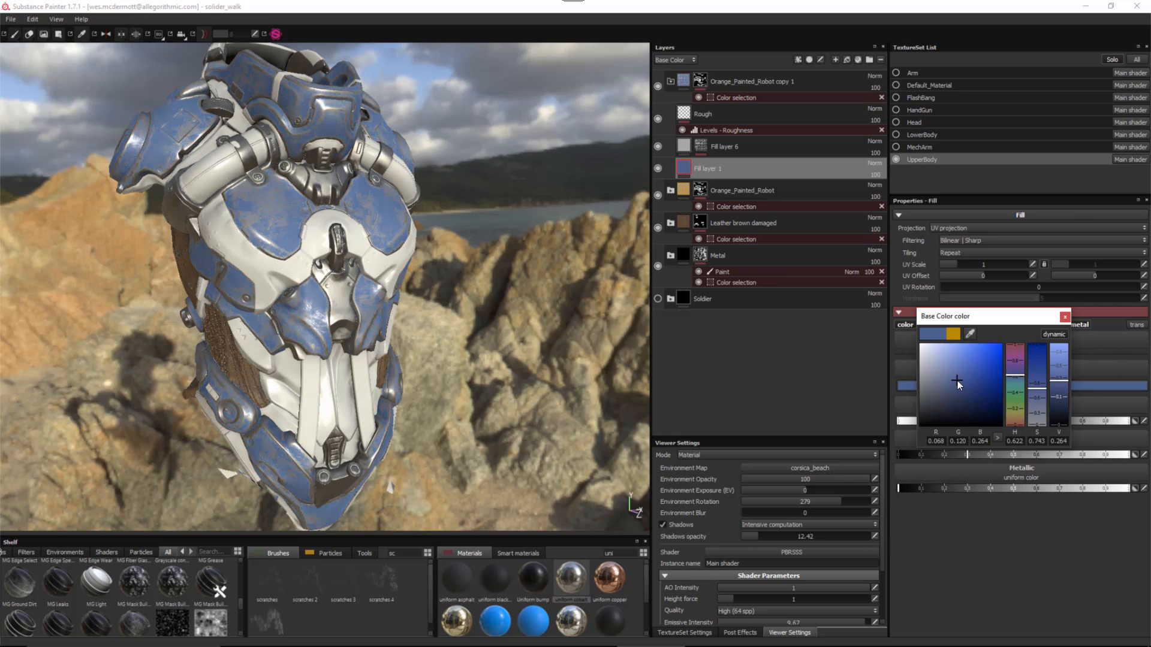
pyautogui.moveTo(958, 380); pyautogui.dragTo(960, 385)
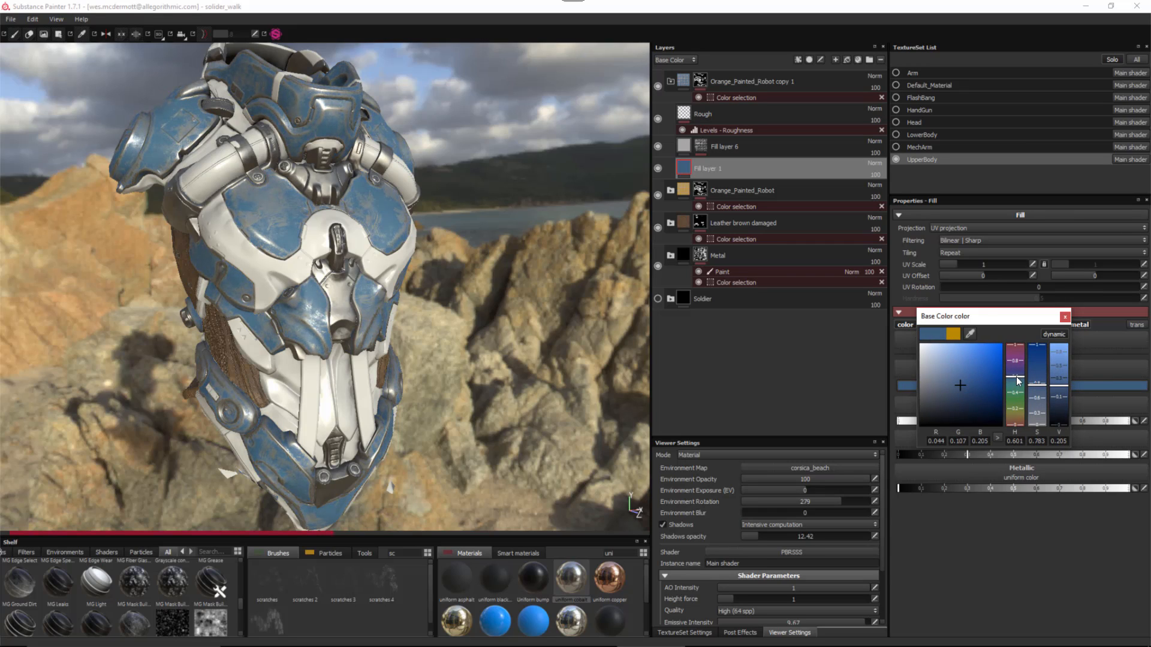
pyautogui.click(958, 394)
pyautogui.click(1065, 318)
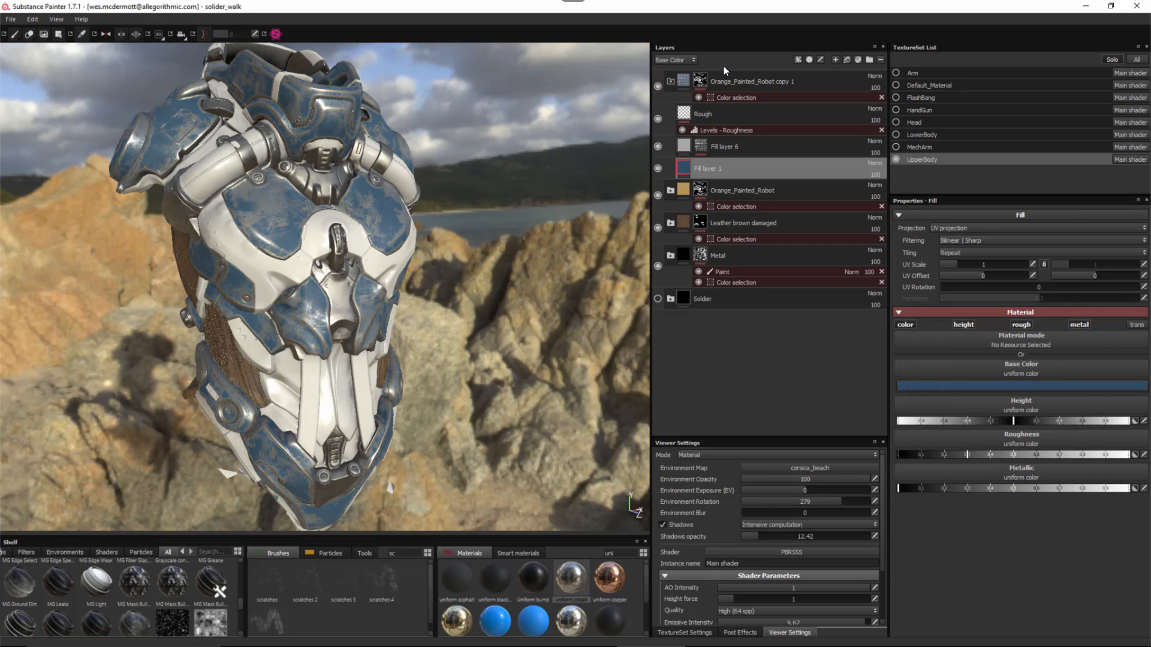
# - Add a Paint effect to the copy's colour selection mask
pyautogui.click(724, 98)
pyautogui.click(725, 98)
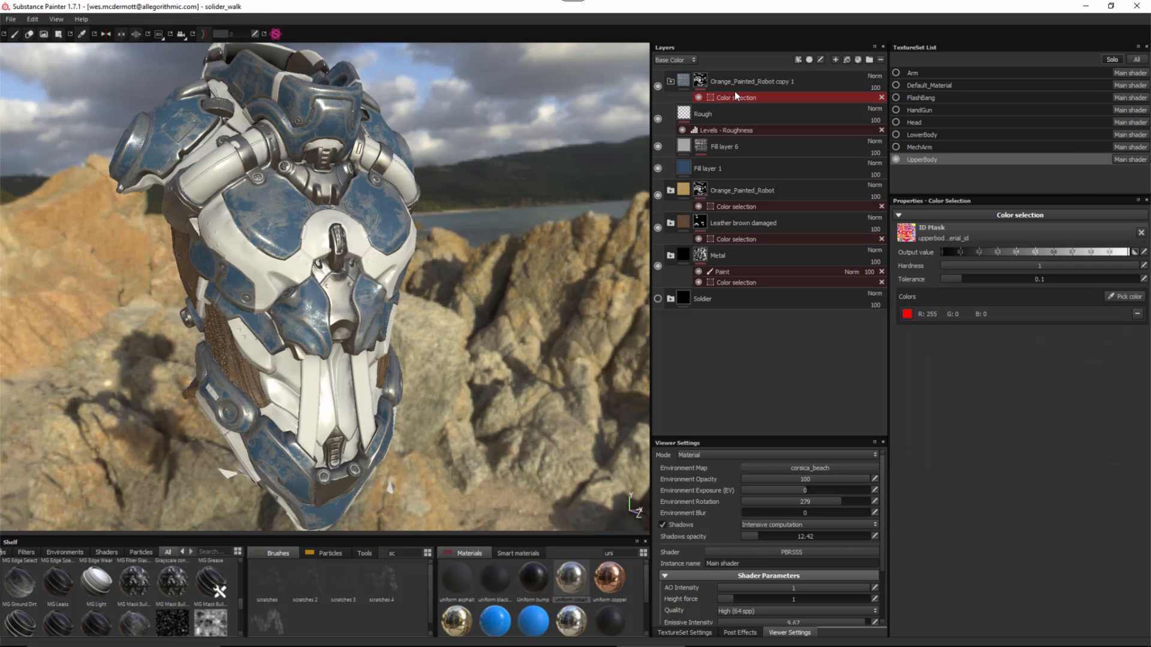
pyautogui.click(799, 59)
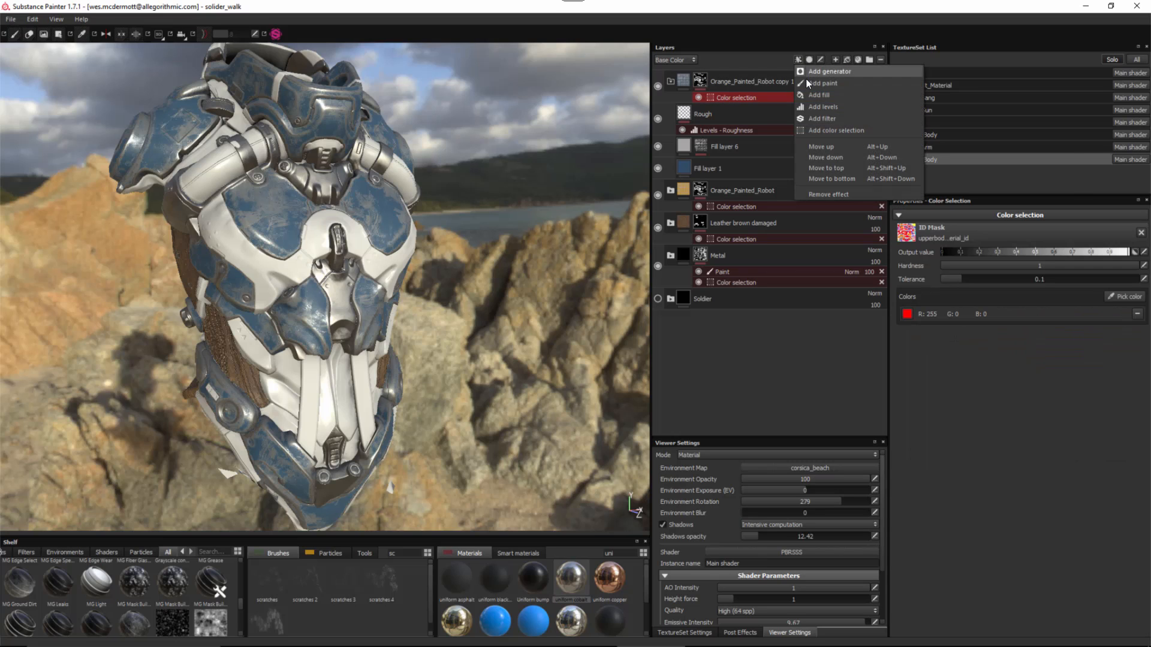
pyautogui.click(818, 85)
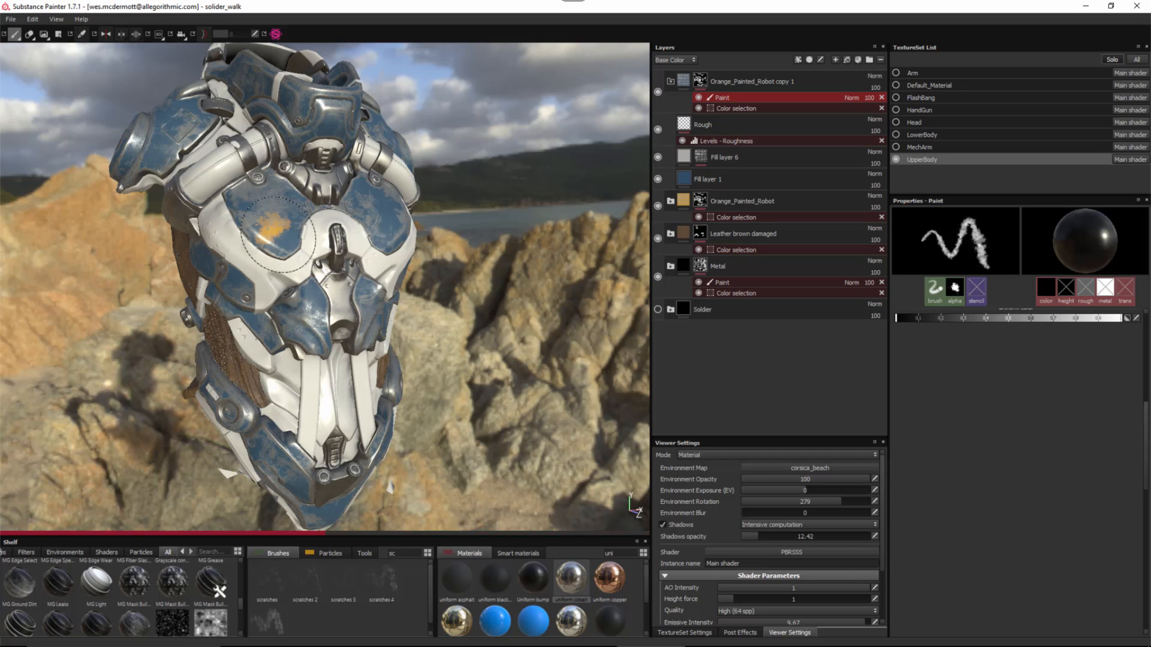
# - Polygon-fill the shoulder, collar and torso plates on the copy's mask to reveal yellow paint
pyautogui.click(58, 34)
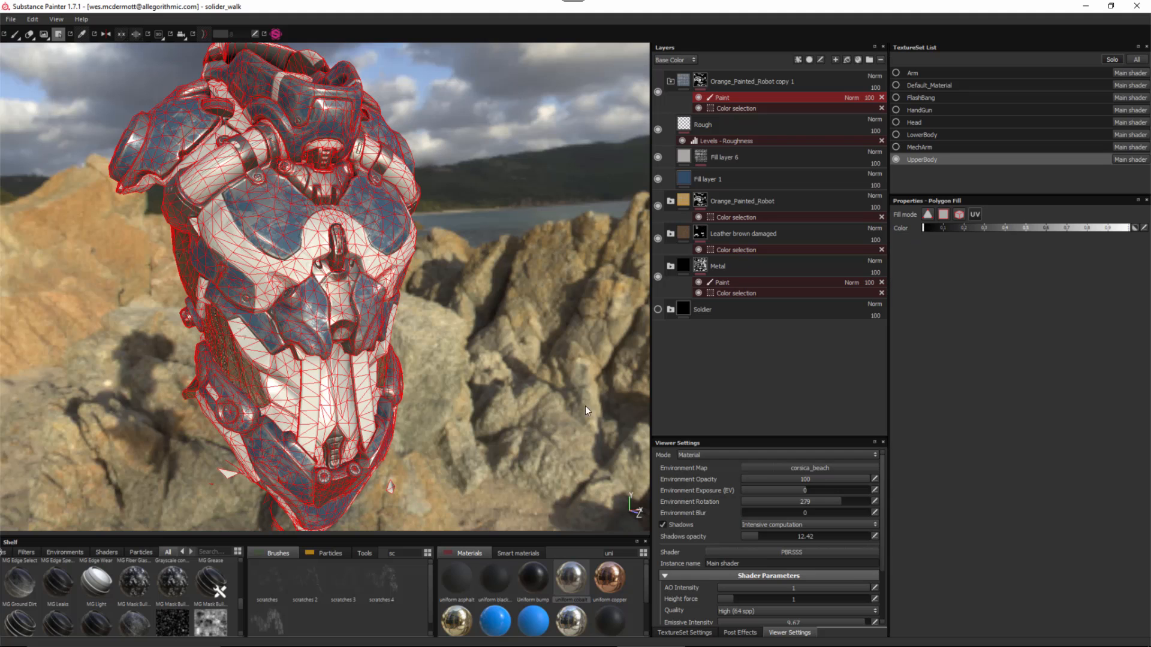
pyautogui.keyDown('alt'); pyautogui.moveTo(355, 333); pyautogui.dragTo(386, 338, button='right'); pyautogui.keyUp('alt')
pyautogui.keyDown('alt'); pyautogui.moveTo(386, 338); pyautogui.dragTo(404, 319, button='middle'); pyautogui.keyUp('alt')
pyautogui.keyDown('alt'); pyautogui.moveTo(403, 318); pyautogui.dragTo(393, 315); pyautogui.keyUp('alt')
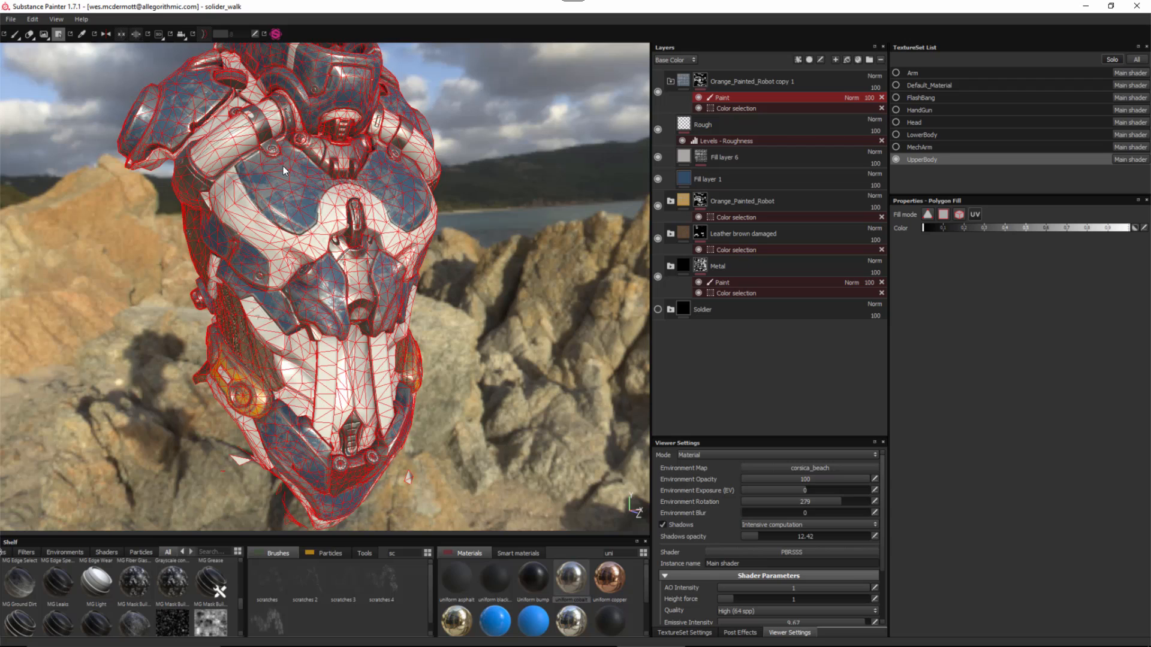
pyautogui.click(195, 99)
pyautogui.keyDown('alt'); pyautogui.moveTo(328, 169); pyautogui.dragTo(354, 187, button='middle'); pyautogui.keyUp('alt')
pyautogui.keyDown('alt'); pyautogui.moveTo(354, 187); pyautogui.dragTo(384, 162); pyautogui.keyUp('alt')
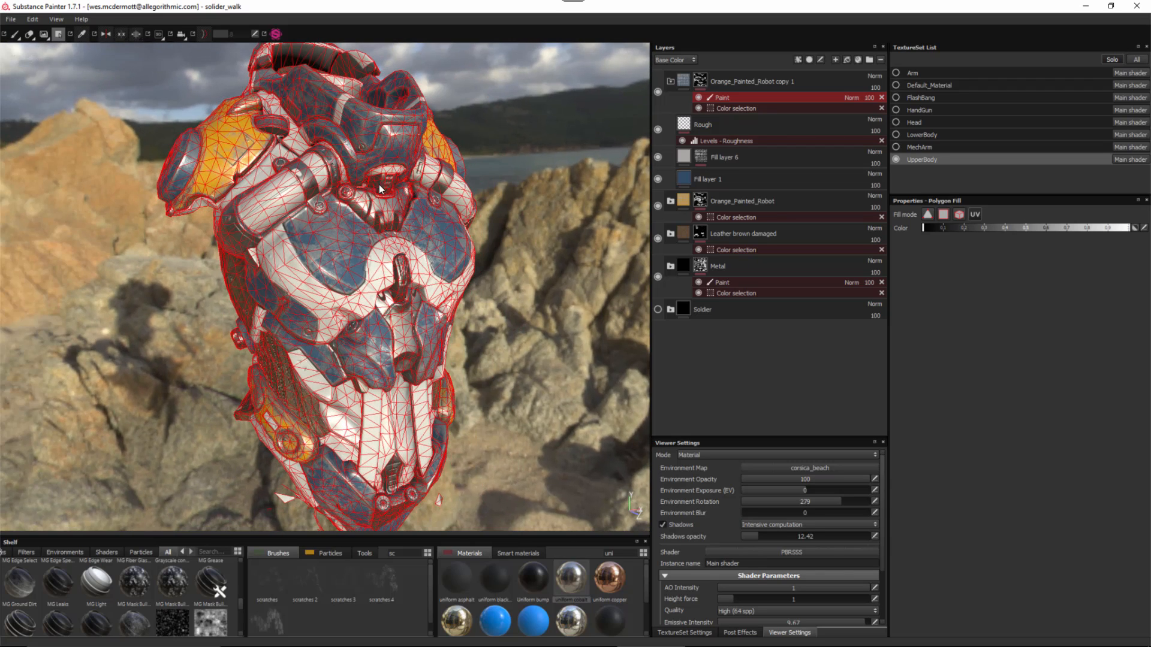
pyautogui.click(383, 138)
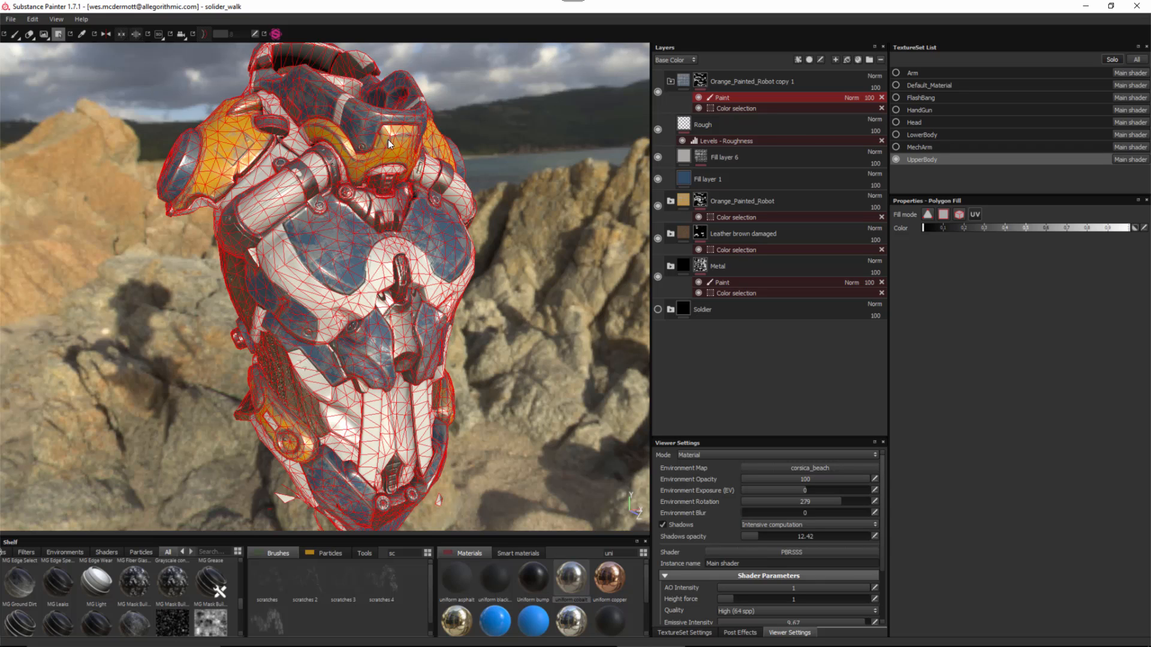
pyautogui.keyDown('alt'); pyautogui.moveTo(440, 256); pyautogui.dragTo(418, 270, button='right'); pyautogui.keyUp('alt')
pyautogui.keyDown('alt'); pyautogui.moveTo(417, 270); pyautogui.dragTo(319, 275); pyautogui.keyUp('alt')
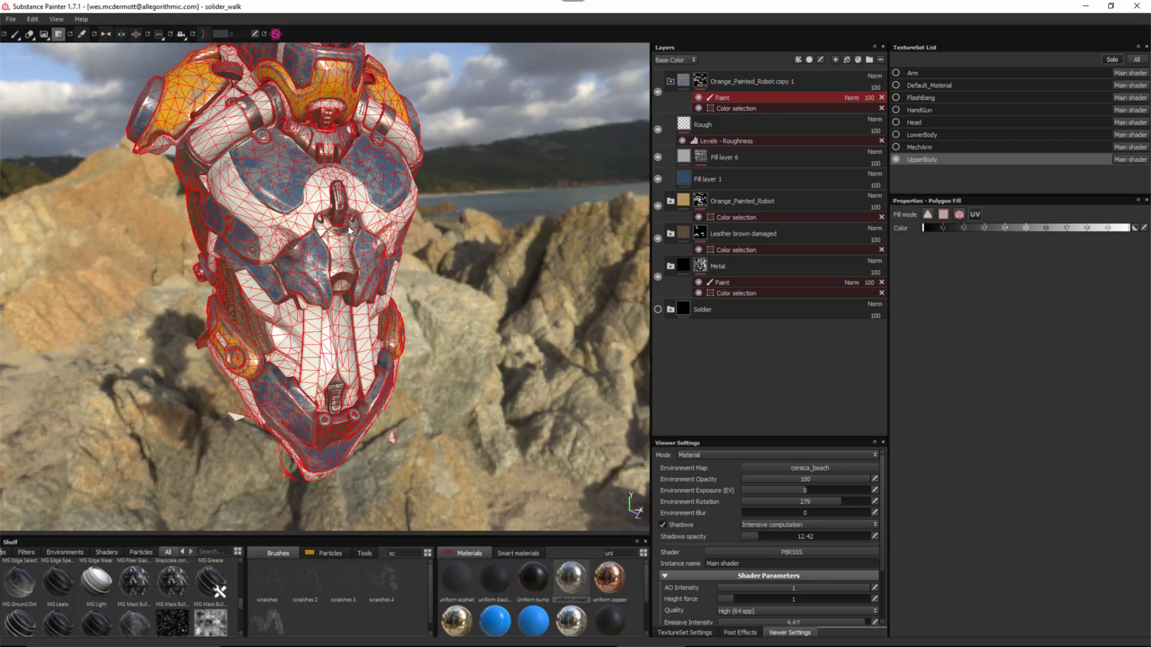
pyautogui.click(321, 270)
pyautogui.keyDown('alt'); pyautogui.moveTo(369, 262); pyautogui.dragTo(370, 268, button='middle'); pyautogui.keyUp('alt')
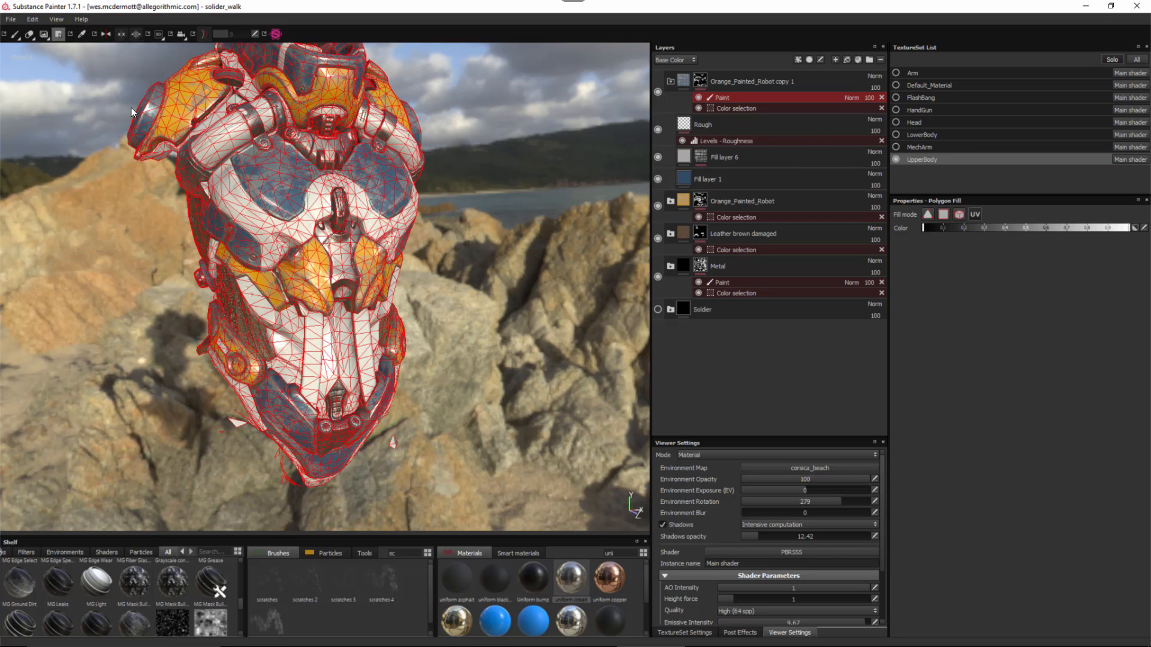
# - Return to the paint brush and orbit around the torso to review the yellow and blue plates
pyautogui.click(15, 35)
pyautogui.moveTo(351, 244)
pyautogui.keyDown('alt'); pyautogui.mouseDown()
pyautogui.moveTo(294, 250)
pyautogui.moveTo(466, 251)
pyautogui.mouseUp(); pyautogui.keyUp('alt')
pyautogui.keyDown('alt'); pyautogui.moveTo(314, 277); pyautogui.dragTo(346, 283, button='middle'); pyautogui.keyUp('alt')
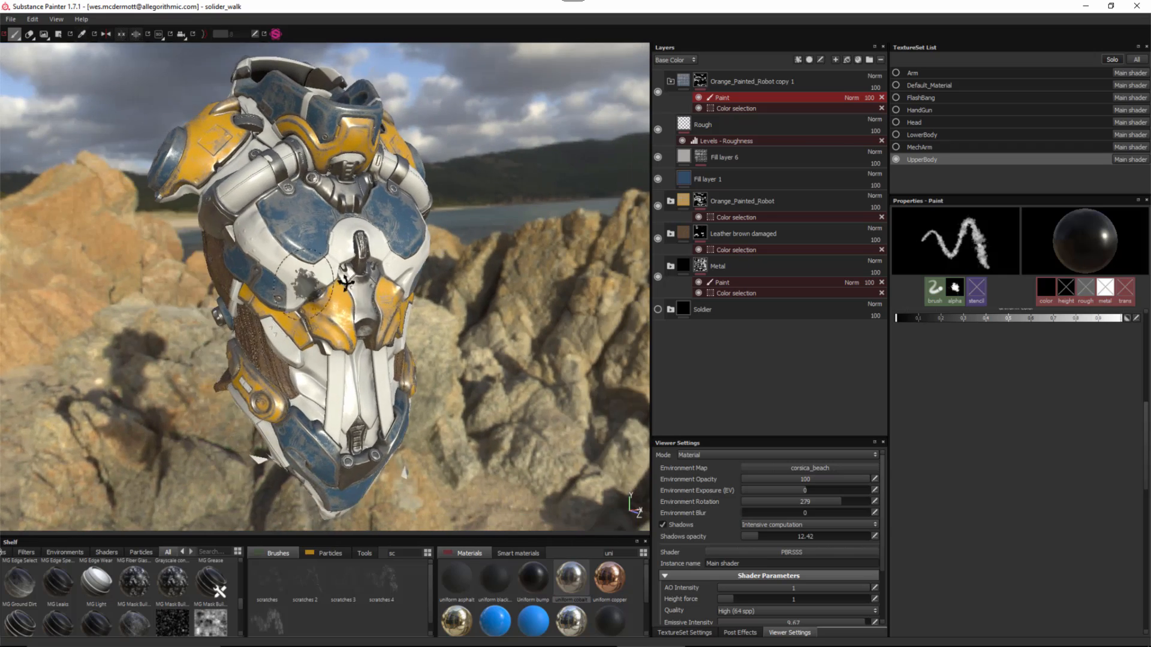
pyautogui.moveTo(306, 284)
pyautogui.keyDown('alt'); pyautogui.mouseDown()
pyautogui.moveTo(360, 278)
pyautogui.moveTo(298, 284)
pyautogui.mouseUp(); pyautogui.keyUp('alt')
pyautogui.keyDown('alt'); pyautogui.moveTo(334, 297); pyautogui.dragTo(298, 289, button='middle'); pyautogui.keyUp('alt')
pyautogui.press('m')
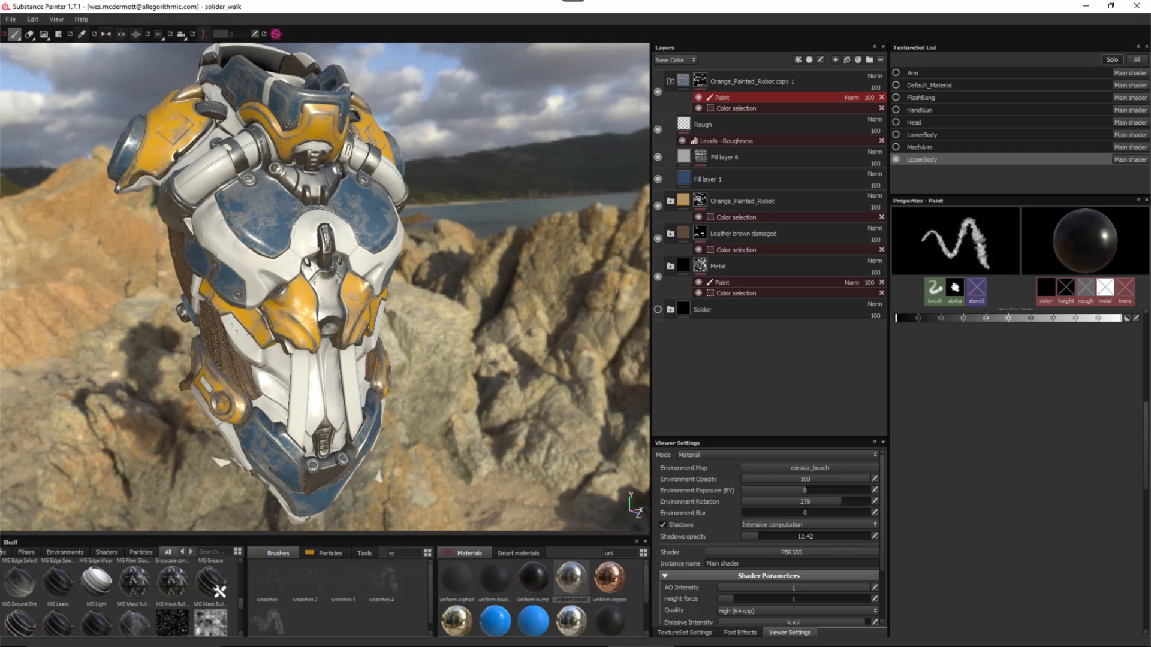
pyautogui.keyDown('alt'); pyautogui.moveTo(350, 293); pyautogui.dragTo(344, 305); pyautogui.keyUp('alt')
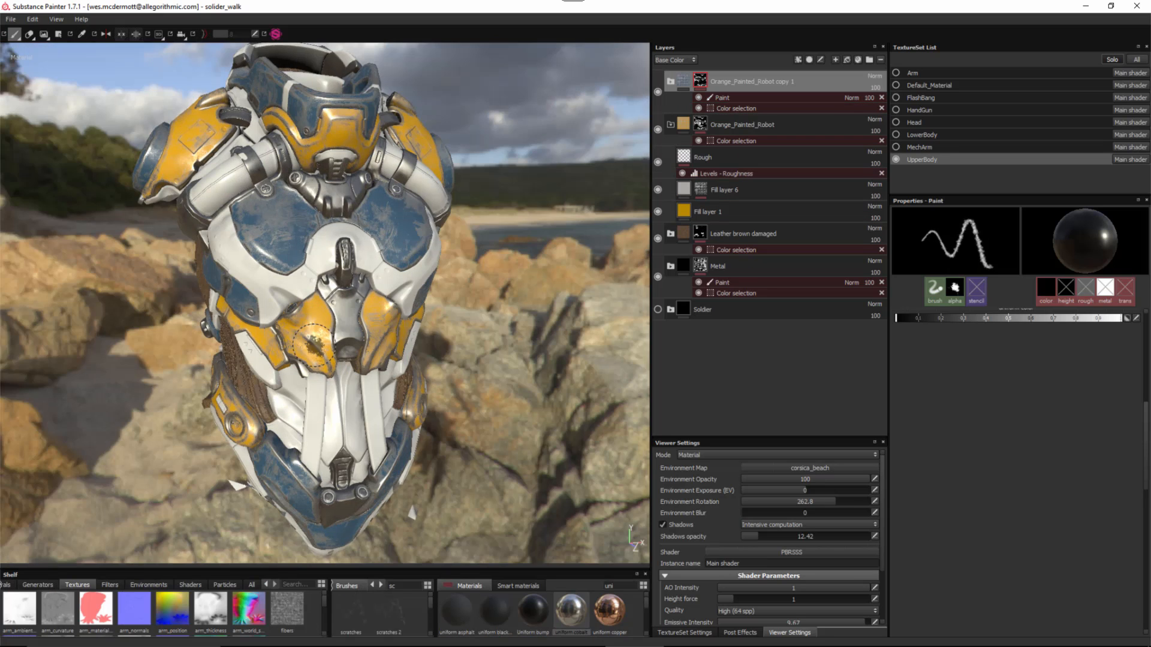
# - Create a Rubber folder containing a new fill layer named base
pyautogui.keyDown('alt'); pyautogui.moveTo(360, 281); pyautogui.dragTo(191, 200); pyautogui.keyUp('alt')
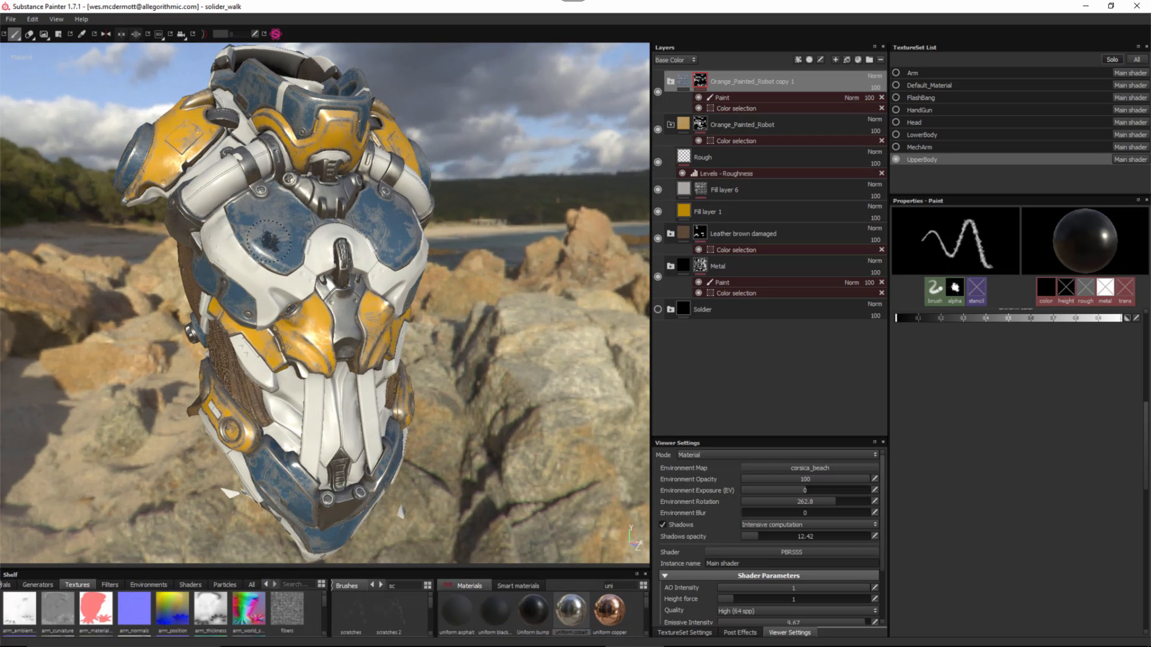
pyautogui.click(869, 60)
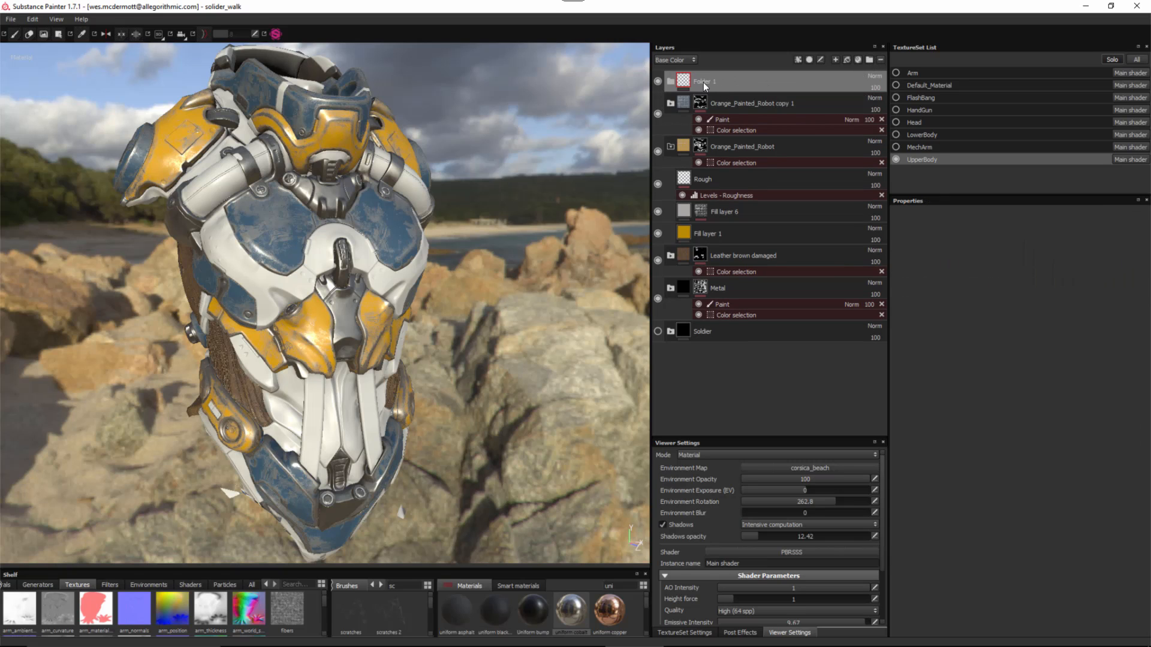
pyautogui.doubleClick(704, 82)
pyautogui.write('Rubber')
pyautogui.press('Return')
pyautogui.click(847, 60)
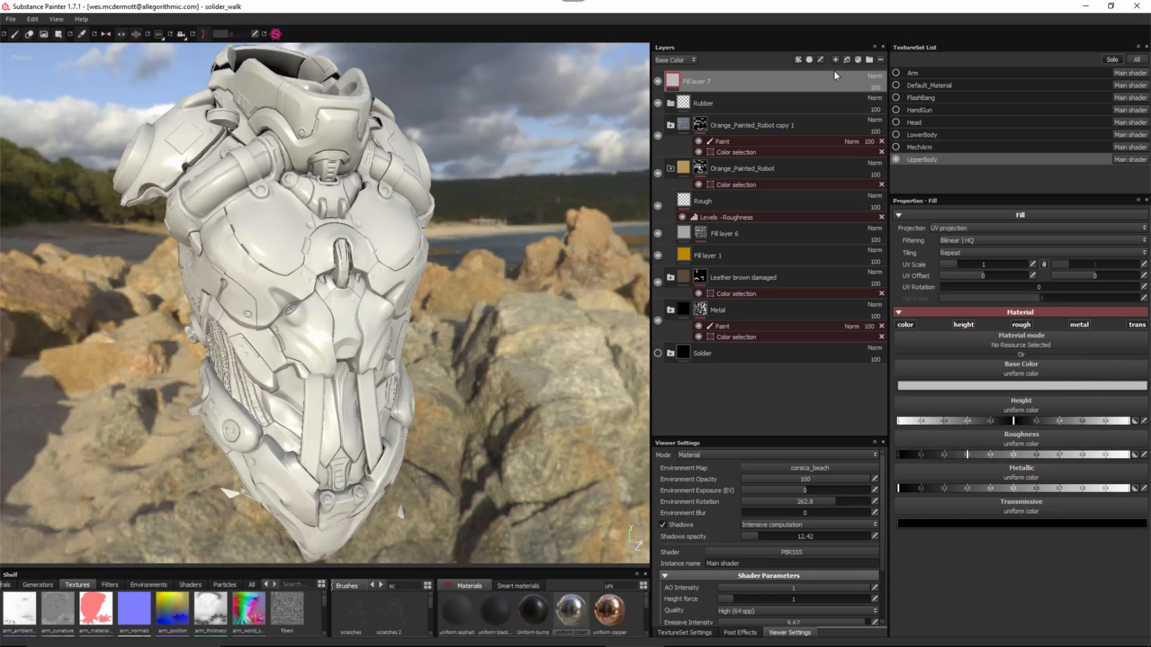
pyautogui.moveTo(735, 85); pyautogui.dragTo(744, 100)
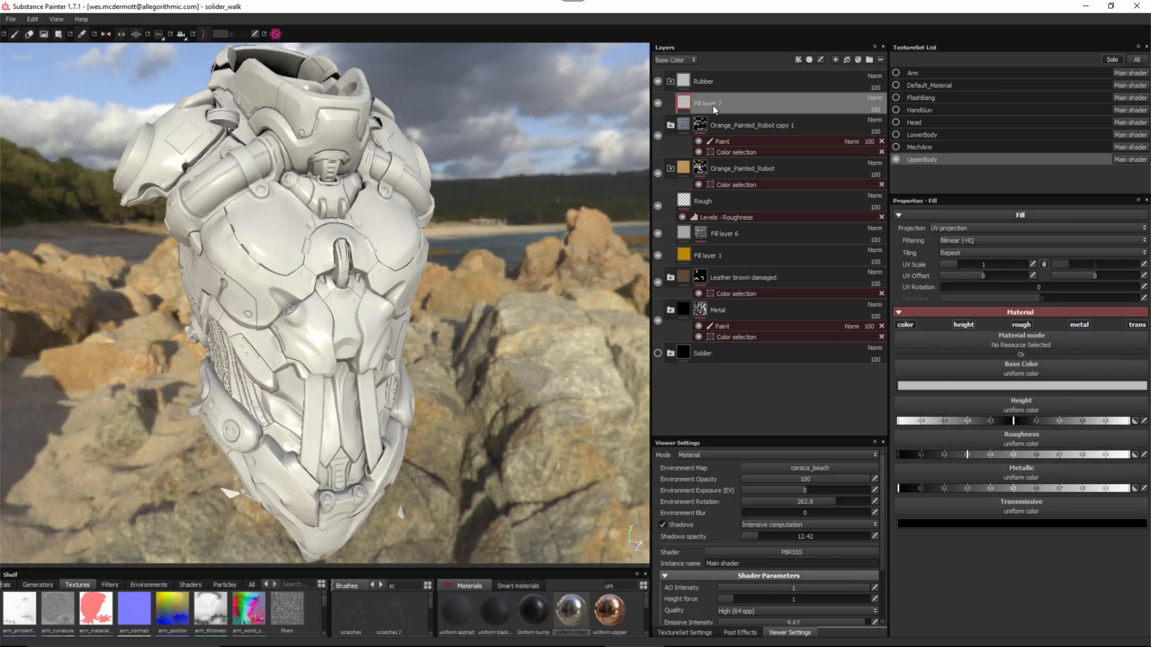
pyautogui.doubleClick(713, 105)
pyautogui.write('base')
pyautogui.press('Return')
# - Set the base fill colour to near-black grey (0.026) and slightly raise its roughness
pyautogui.click(1034, 385)
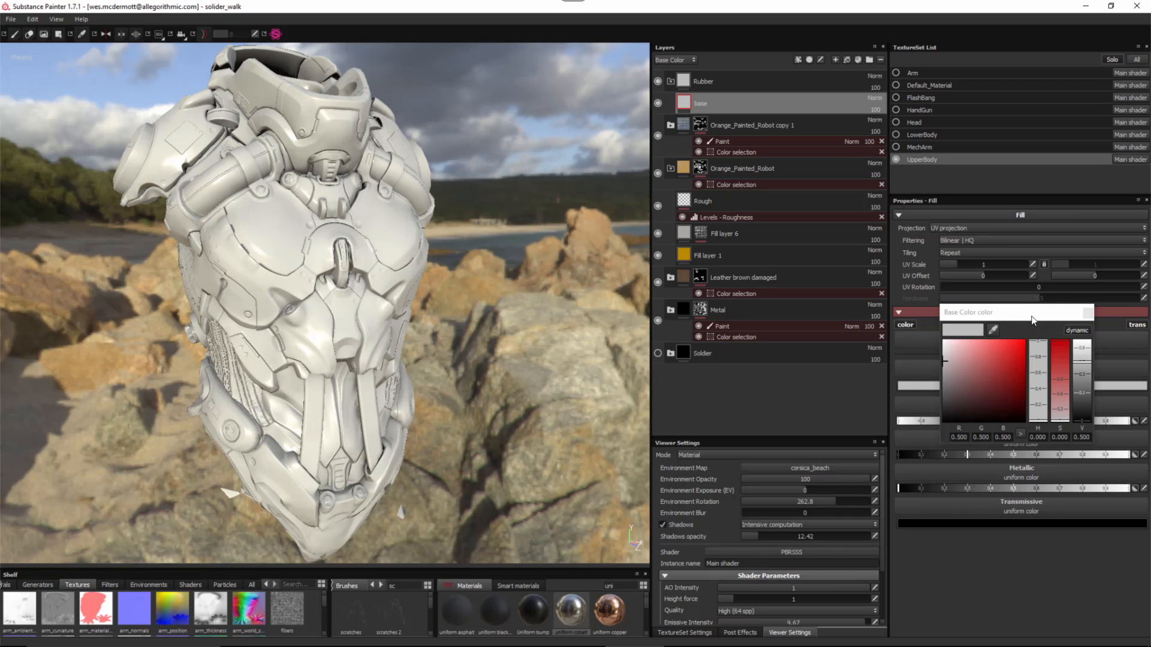
pyautogui.moveTo(1032, 316); pyautogui.dragTo(982, 287)
pyautogui.moveTo(1032, 337); pyautogui.dragTo(1035, 375)
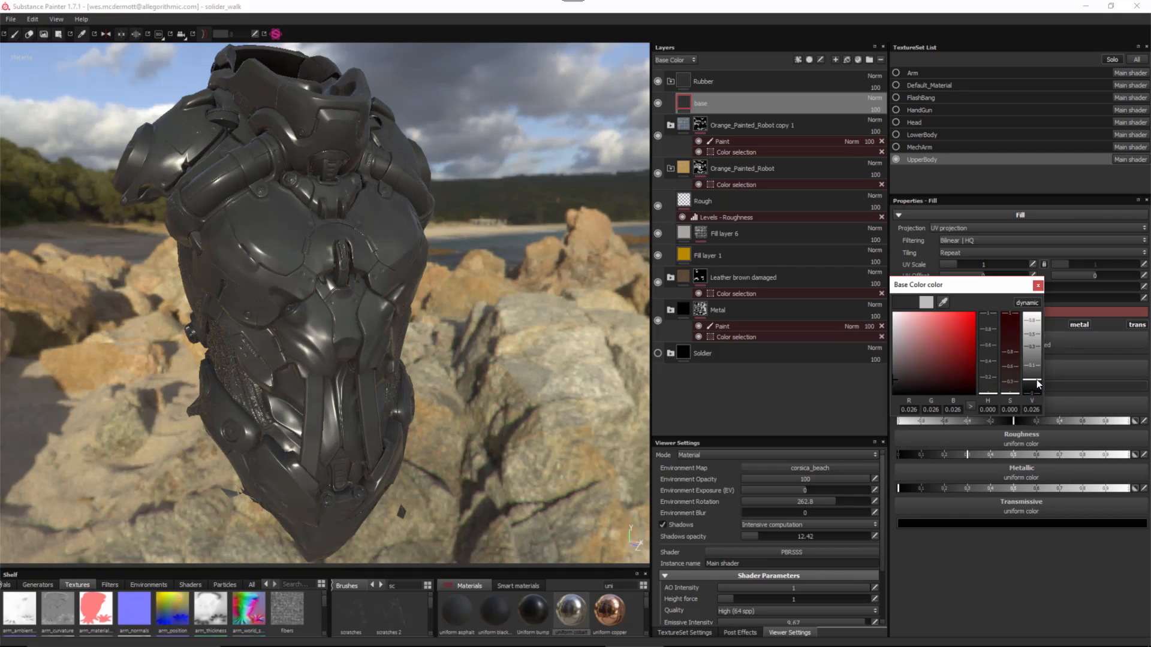
pyautogui.click(1039, 285)
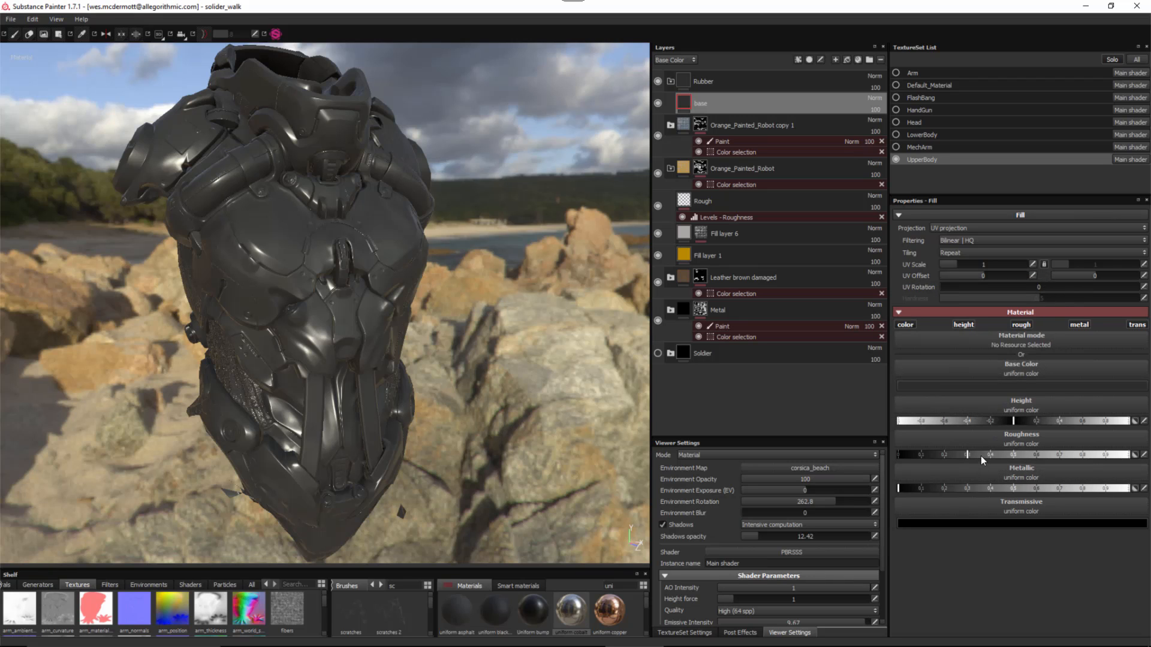
pyautogui.moveTo(984, 456); pyautogui.dragTo(987, 457)
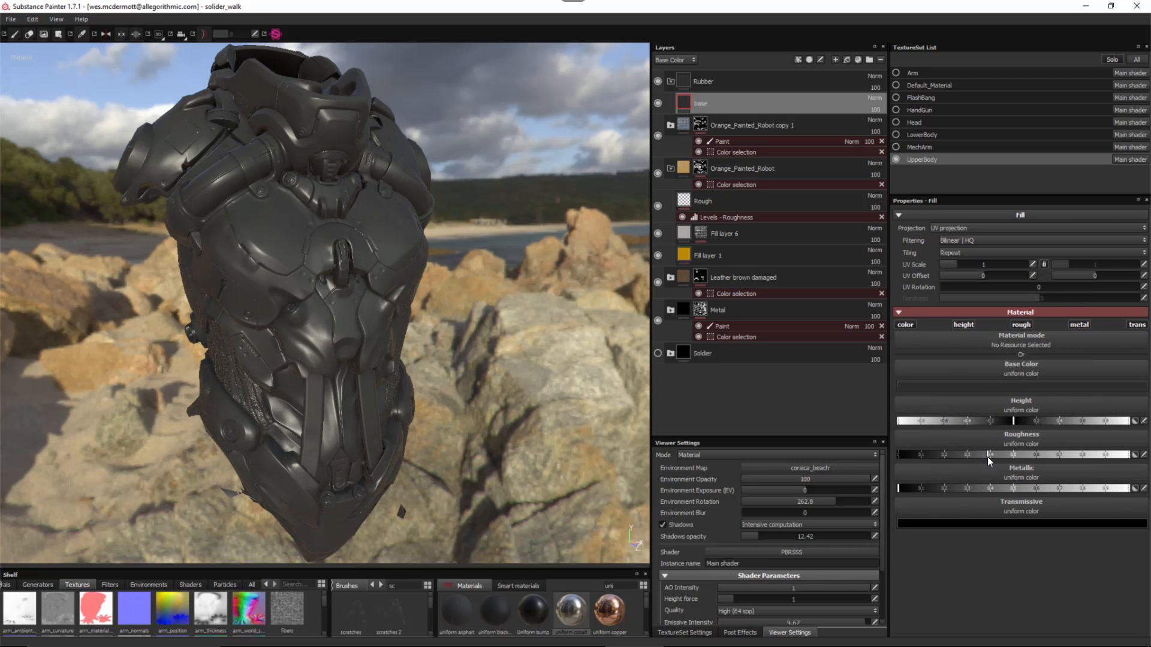
pyautogui.keyDown('alt'); pyautogui.moveTo(486, 339); pyautogui.dragTo(523, 406, button='right'); pyautogui.keyUp('alt')
pyautogui.keyDown('alt'); pyautogui.moveTo(374, 320); pyautogui.dragTo(398, 329, button='middle'); pyautogui.keyUp('alt')
pyautogui.keyDown('alt'); pyautogui.moveTo(400, 329); pyautogui.dragTo(386, 295); pyautogui.keyUp('alt')
pyautogui.keyDown('alt'); pyautogui.moveTo(398, 315); pyautogui.dragTo(420, 342, button='right'); pyautogui.keyUp('alt')
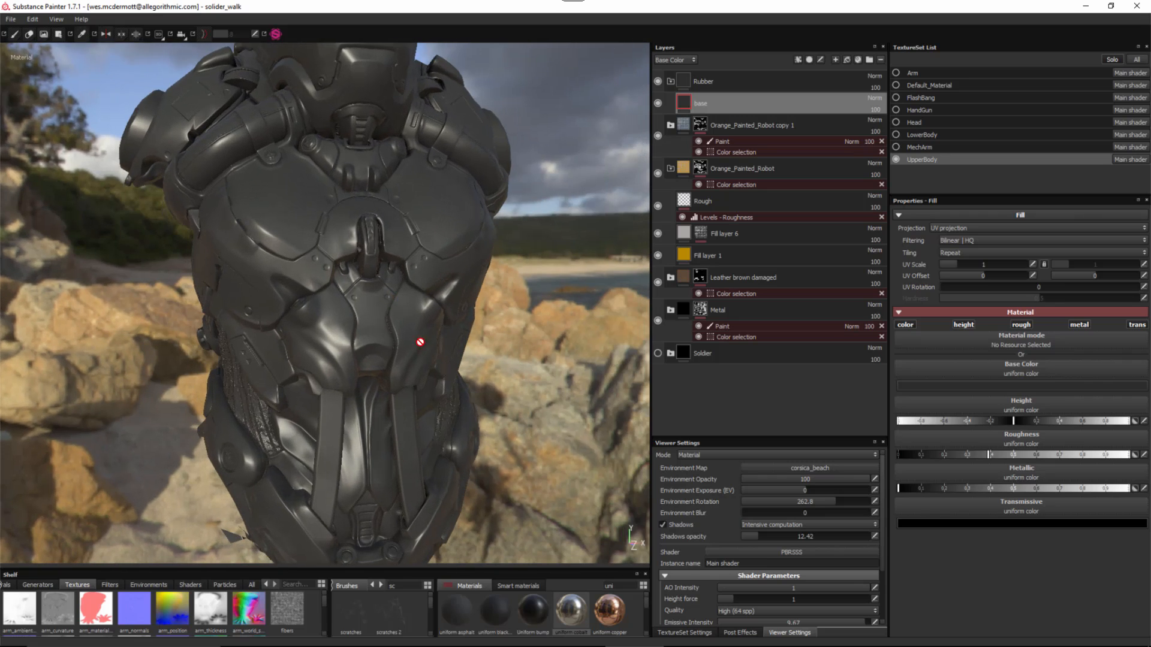
# - Copy the Rough layer with its Levels - Roughness and paste it above base in the Rubber folder
pyautogui.click(671, 168)
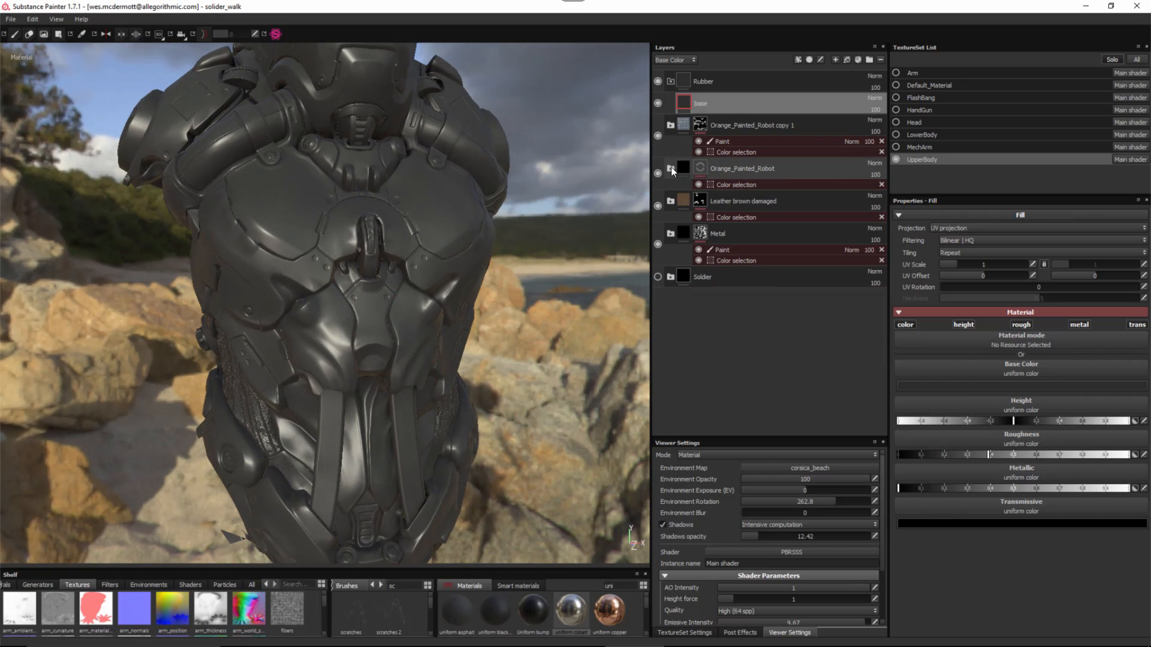
pyautogui.click(672, 170)
pyautogui.click(729, 200)
pyautogui.rightClick(729, 200)
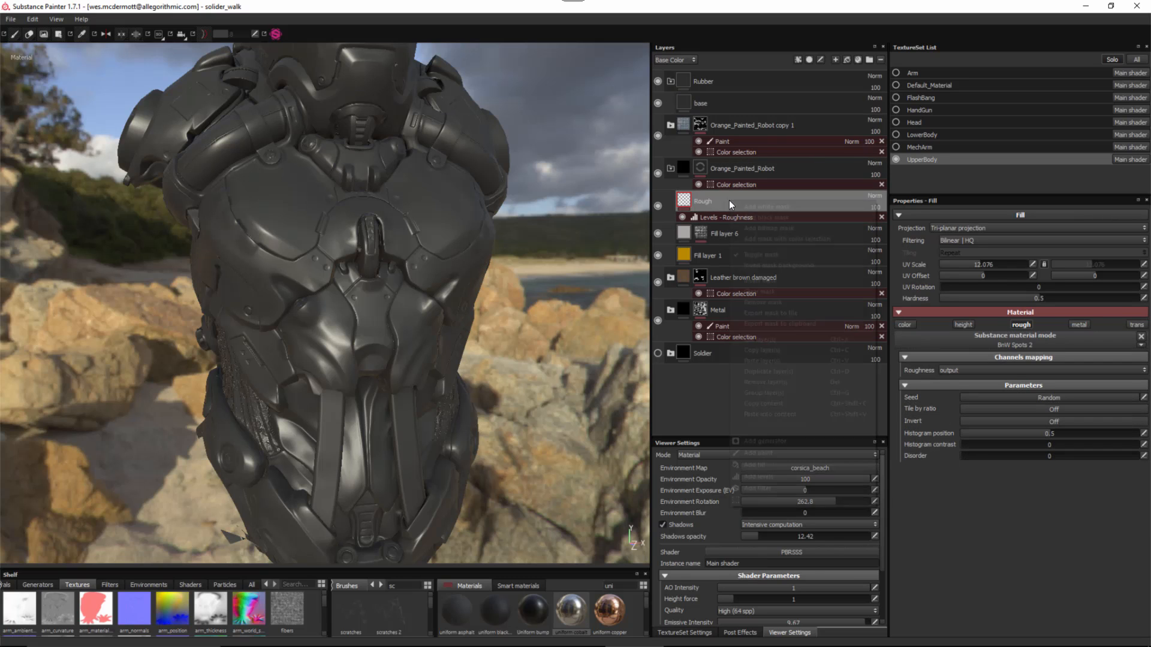
pyautogui.click(770, 351)
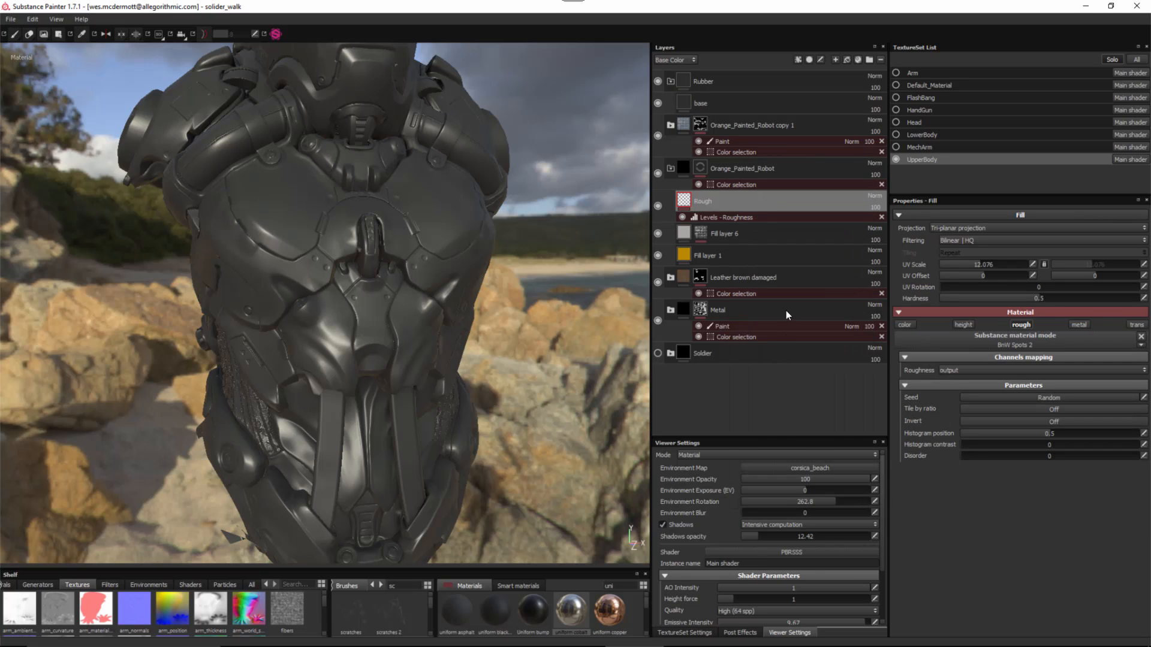
pyautogui.click(738, 102)
pyautogui.rightClick(738, 102)
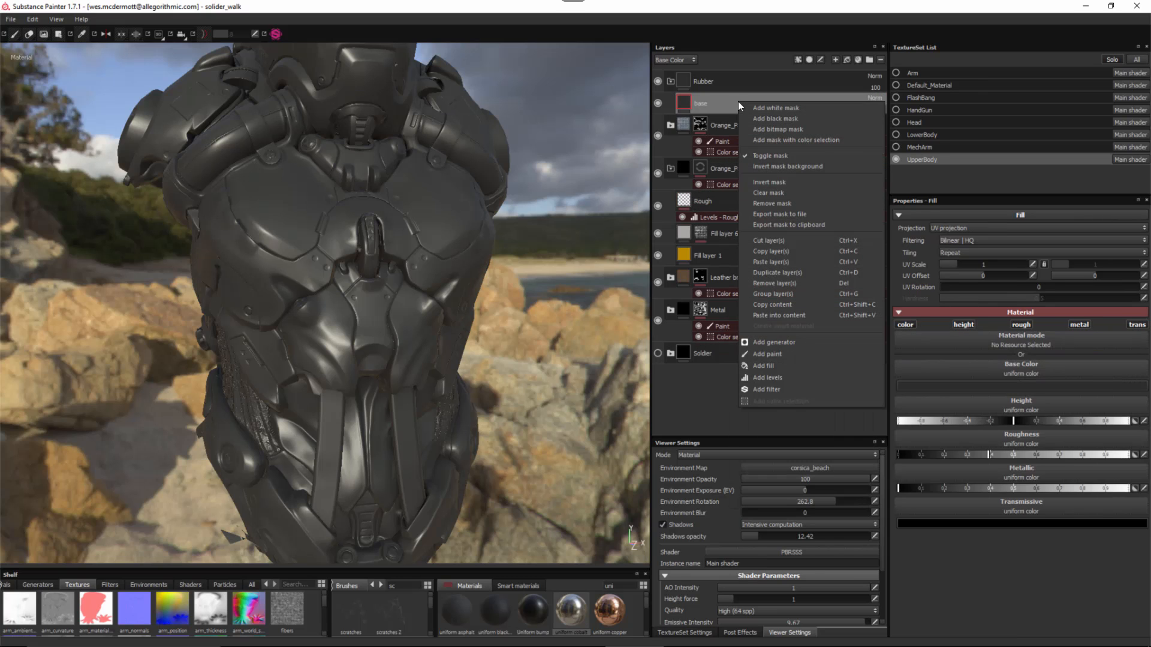
pyautogui.click(765, 262)
pyautogui.keyDown('alt'); pyautogui.moveTo(363, 313); pyautogui.dragTo(402, 288); pyautogui.keyUp('alt')
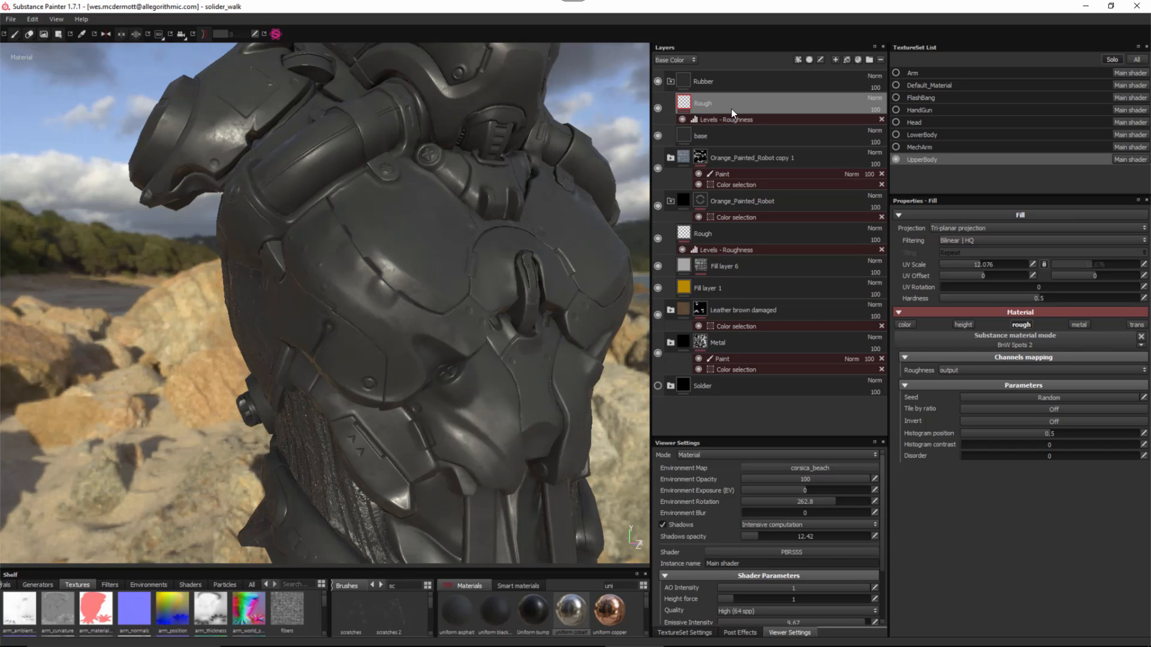
pyautogui.click(745, 83)
pyautogui.rightClick(730, 83)
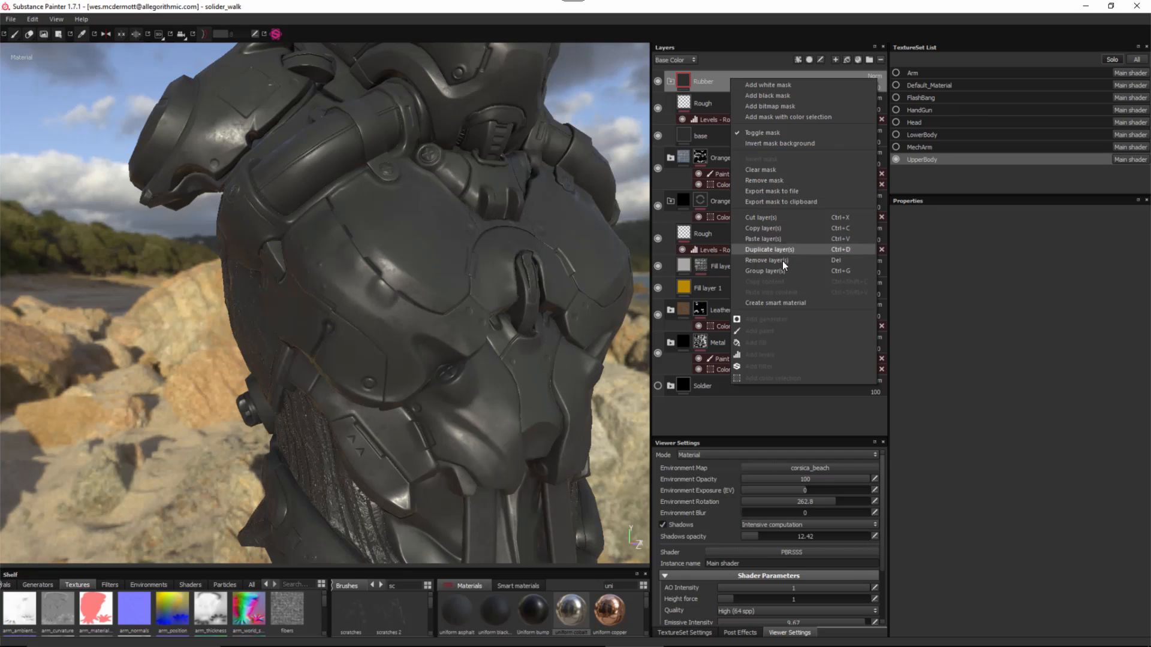
# - Add a color-selection mask to Rubber picking the grey ID areas, tolerance 0.693
pyautogui.click(795, 117)
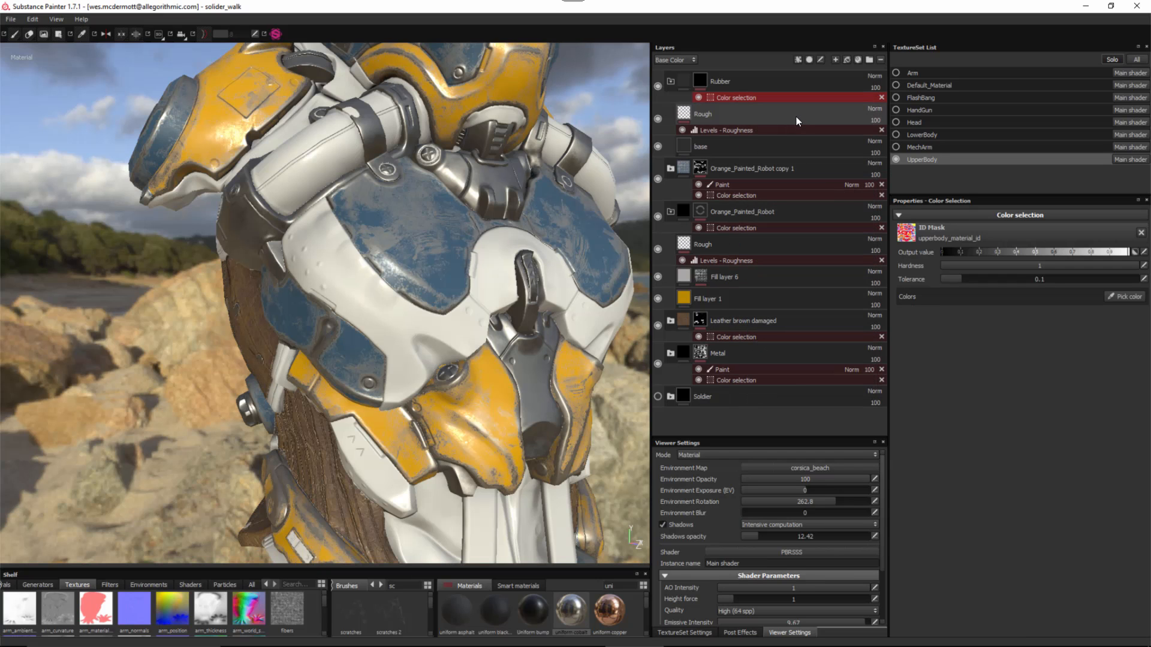
pyautogui.click(1124, 297)
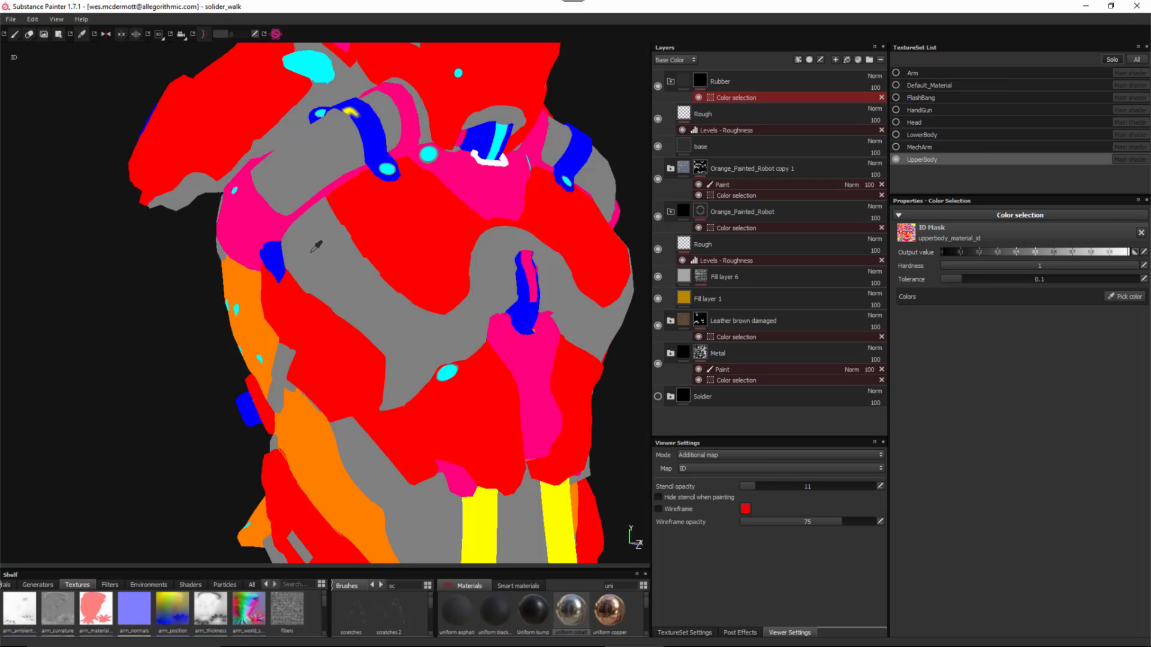
pyautogui.click(337, 256)
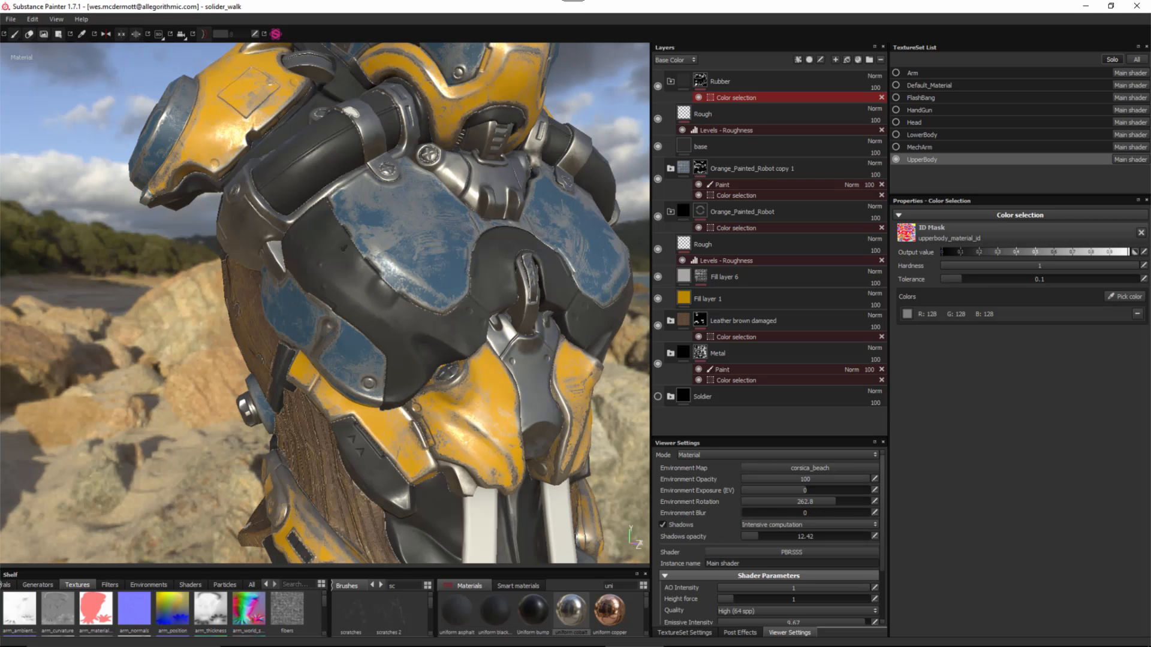
pyautogui.keyDown('alt'); pyautogui.moveTo(408, 312); pyautogui.dragTo(373, 271); pyautogui.keyUp('alt')
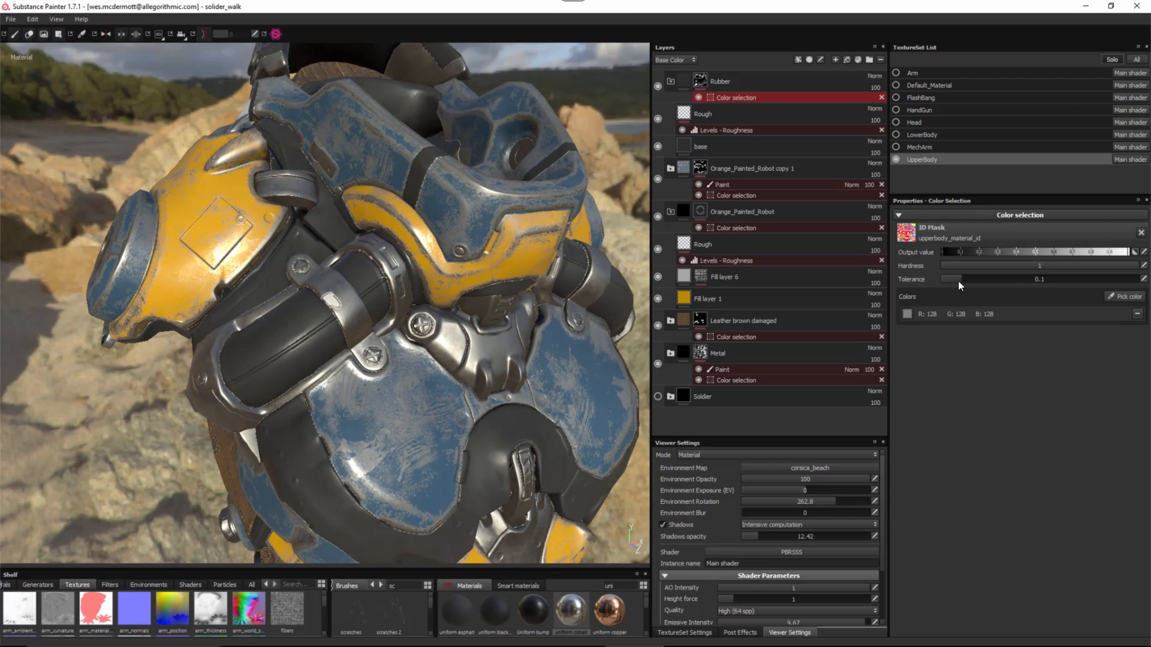
pyautogui.moveTo(965, 278); pyautogui.dragTo(1026, 285)
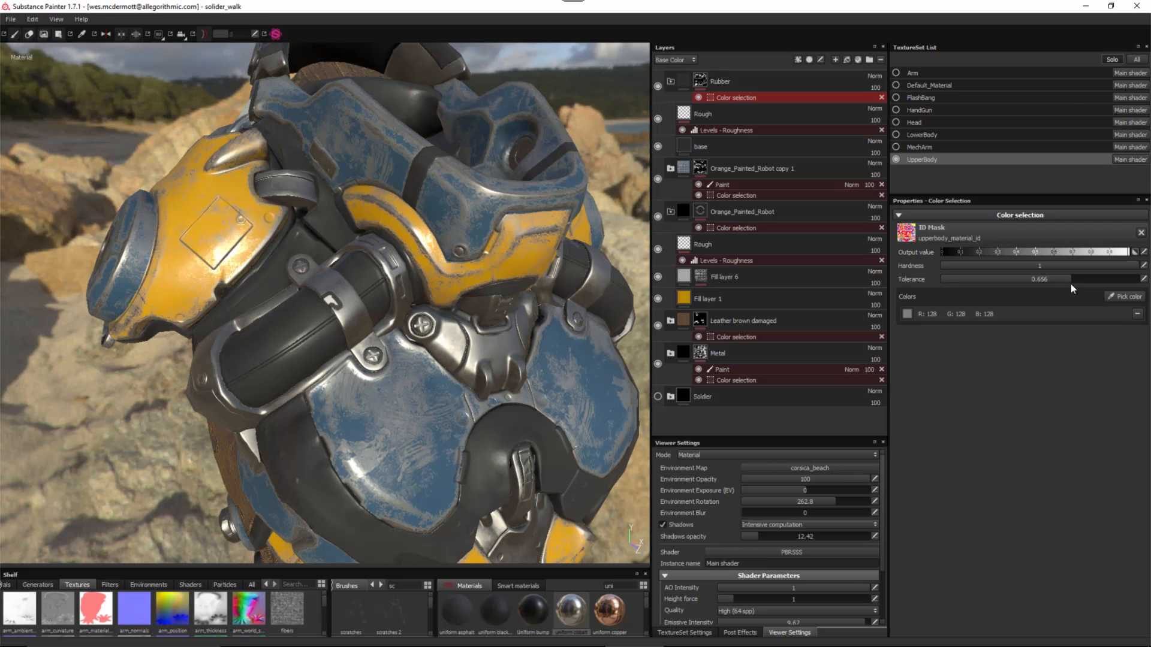
pyautogui.moveTo(1070, 283)
pyautogui.mouseDown()
pyautogui.moveTo(1089, 284)
pyautogui.moveTo(1079, 285)
pyautogui.mouseUp()
pyautogui.keyDown('alt'); pyautogui.moveTo(420, 258); pyautogui.dragTo(367, 243); pyautogui.keyUp('alt')
# - Orbit, pan and zoom around the chest to check the yellow and blue plates are back
pyautogui.keyDown('alt'); pyautogui.moveTo(367, 243); pyautogui.dragTo(342, 162, button='middle'); pyautogui.keyUp('alt')
pyautogui.keyDown('alt'); pyautogui.moveTo(342, 162); pyautogui.dragTo(201, 180); pyautogui.keyUp('alt')
pyautogui.keyDown('alt'); pyautogui.moveTo(201, 179); pyautogui.dragTo(174, 129, button='right'); pyautogui.keyUp('alt')
pyautogui.keyDown('alt'); pyautogui.moveTo(264, 234); pyautogui.dragTo(366, 264); pyautogui.keyUp('alt')
pyautogui.keyDown('alt'); pyautogui.moveTo(366, 263); pyautogui.dragTo(385, 342, button='middle'); pyautogui.keyUp('alt')
pyautogui.keyDown('alt'); pyautogui.moveTo(385, 341); pyautogui.dragTo(354, 318); pyautogui.keyUp('alt')
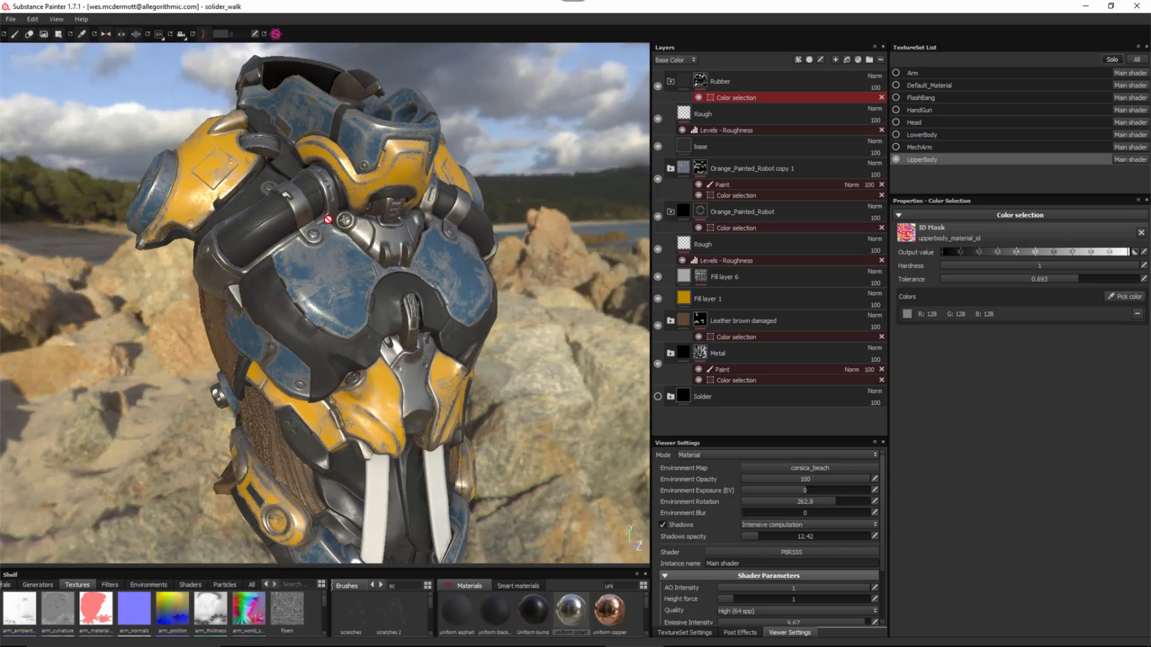
pyautogui.keyDown('alt'); pyautogui.moveTo(353, 317); pyautogui.dragTo(371, 373, button='right'); pyautogui.keyUp('alt')
pyautogui.keyDown('alt'); pyautogui.moveTo(372, 372); pyautogui.dragTo(375, 336, button='middle'); pyautogui.keyUp('alt')
pyautogui.keyDown('alt'); pyautogui.moveTo(375, 337); pyautogui.dragTo(313, 280); pyautogui.keyUp('alt')
pyautogui.keyDown('alt'); pyautogui.moveTo(356, 343); pyautogui.dragTo(367, 406, button='right'); pyautogui.keyUp('alt')
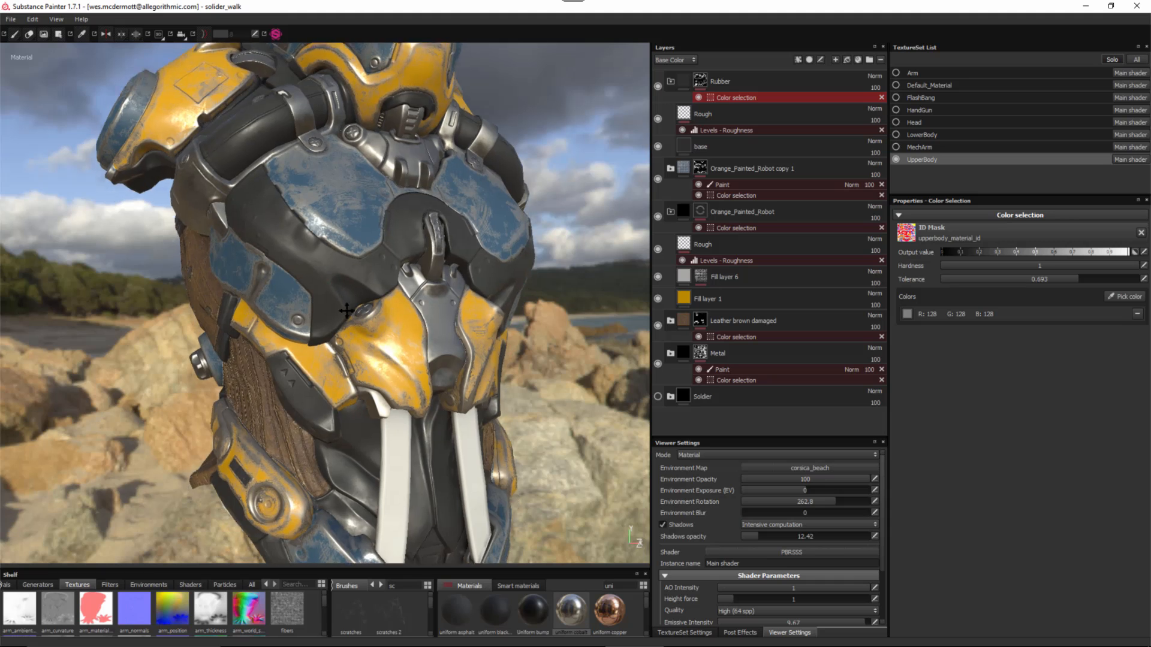
pyautogui.keyDown('alt'); pyautogui.moveTo(366, 406); pyautogui.dragTo(356, 374, button='middle'); pyautogui.keyUp('alt')
pyautogui.keyDown('alt'); pyautogui.moveTo(338, 174); pyautogui.dragTo(372, 211, button='right'); pyautogui.keyUp('alt')
pyautogui.keyDown('alt'); pyautogui.moveTo(373, 211); pyautogui.dragTo(326, 219); pyautogui.keyUp('alt')
pyautogui.keyDown('alt'); pyautogui.moveTo(326, 221); pyautogui.dragTo(330, 240, button='middle'); pyautogui.keyUp('alt')
pyautogui.keyDown('alt'); pyautogui.moveTo(398, 319); pyautogui.dragTo(369, 288, button='right'); pyautogui.keyUp('alt')
pyautogui.keyDown('alt'); pyautogui.moveTo(369, 288); pyautogui.dragTo(352, 252, button='middle'); pyautogui.keyUp('alt')
pyautogui.moveTo(403, 272)
pyautogui.keyDown('alt'); pyautogui.mouseDown()
pyautogui.moveTo(359, 272)
pyautogui.moveTo(419, 288)
pyautogui.mouseUp(); pyautogui.keyUp('alt')
pyautogui.keyDown('alt'); pyautogui.moveTo(419, 288); pyautogui.dragTo(410, 342, button='middle'); pyautogui.keyUp('alt')
pyautogui.moveTo(330, 252)
pyautogui.keyDown('alt'); pyautogui.mouseDown(button='right')
pyautogui.moveTo(353, 290)
pyautogui.moveTo(339, 267)
pyautogui.mouseUp(button='right'); pyautogui.keyUp('alt')
pyautogui.keyDown('alt'); pyautogui.moveTo(339, 267); pyautogui.dragTo(358, 284); pyautogui.keyUp('alt')
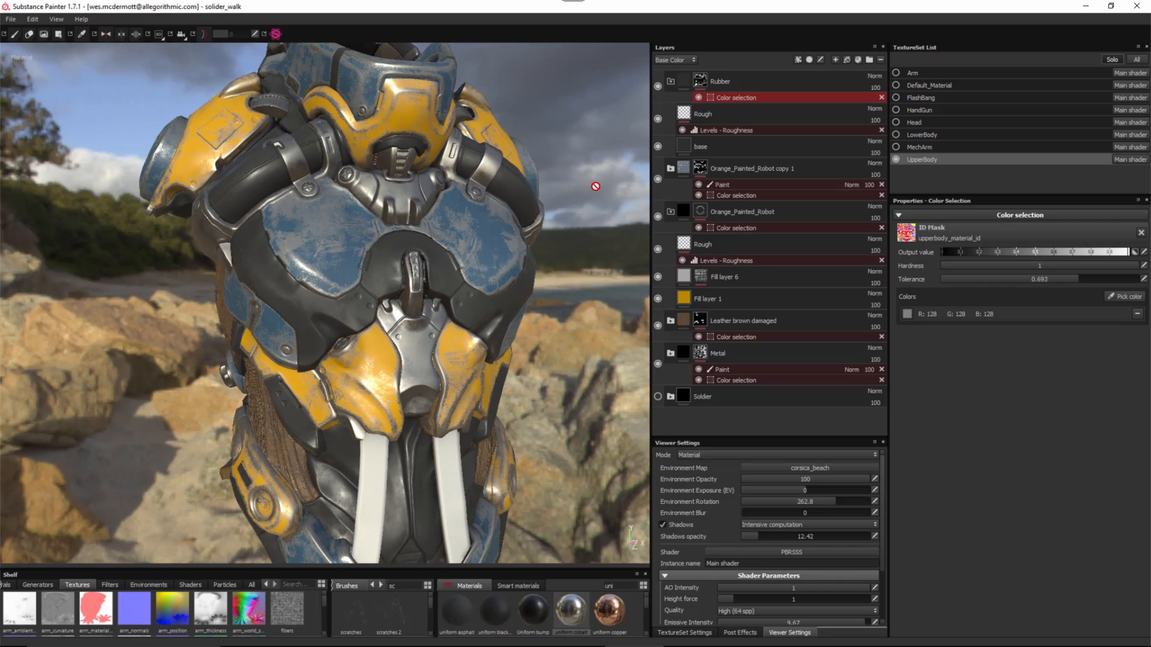
# - Add a height-only fill layer above base, enlarge the shelf, and bring up the textures folder
pyautogui.click(732, 113)
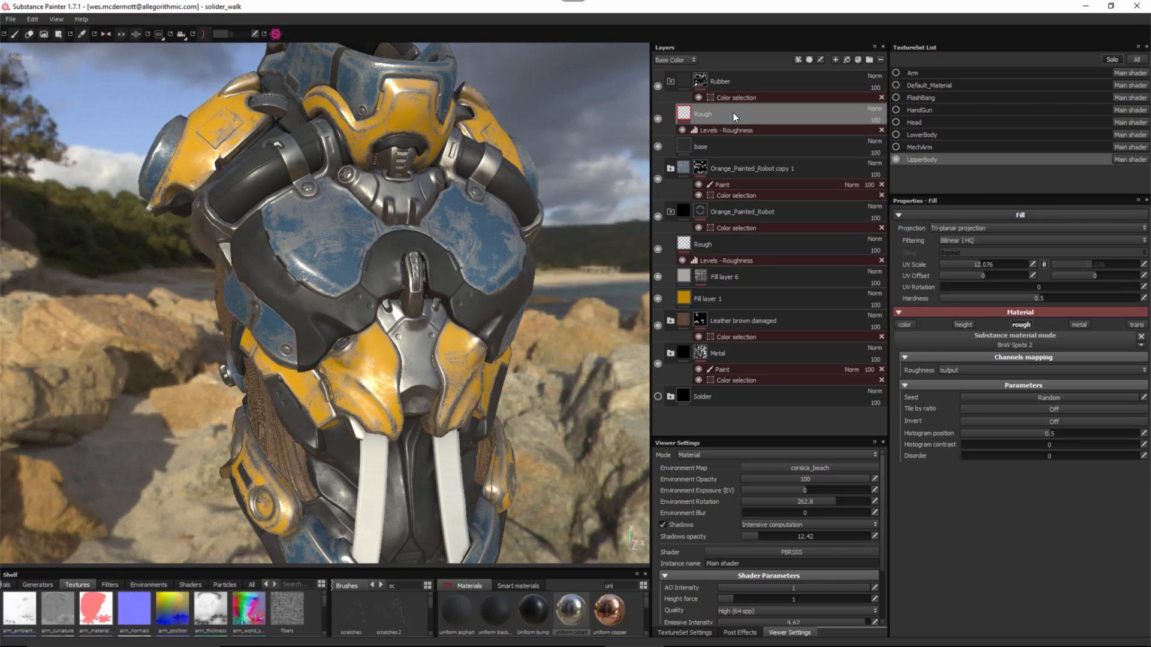
pyautogui.click(753, 146)
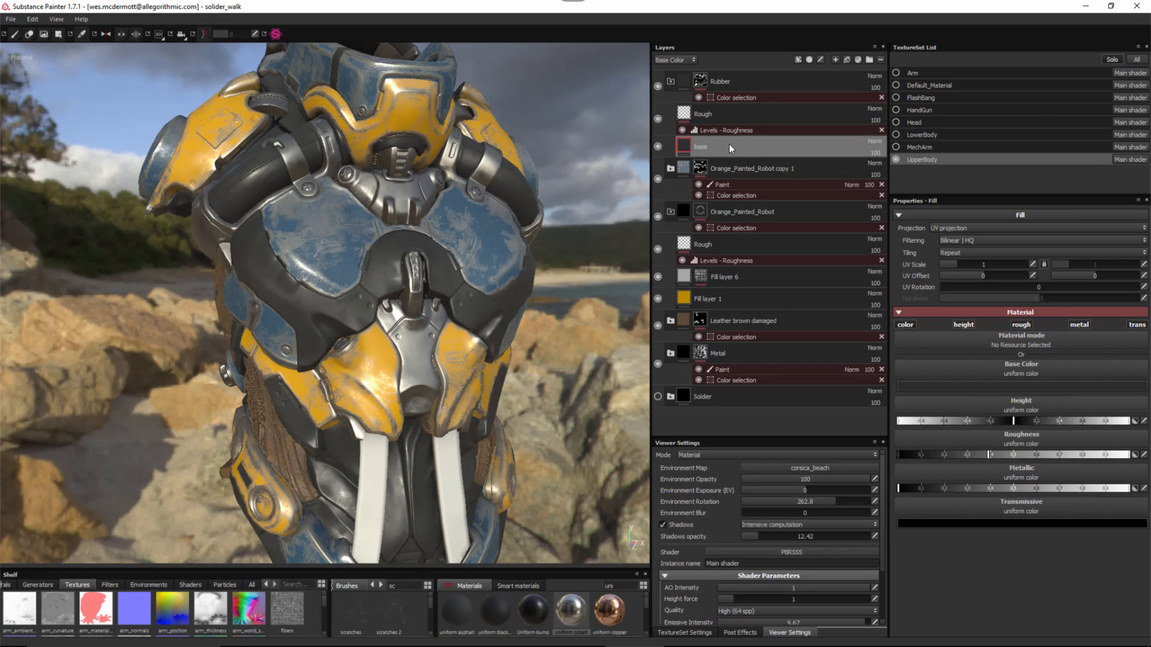
pyautogui.click(847, 59)
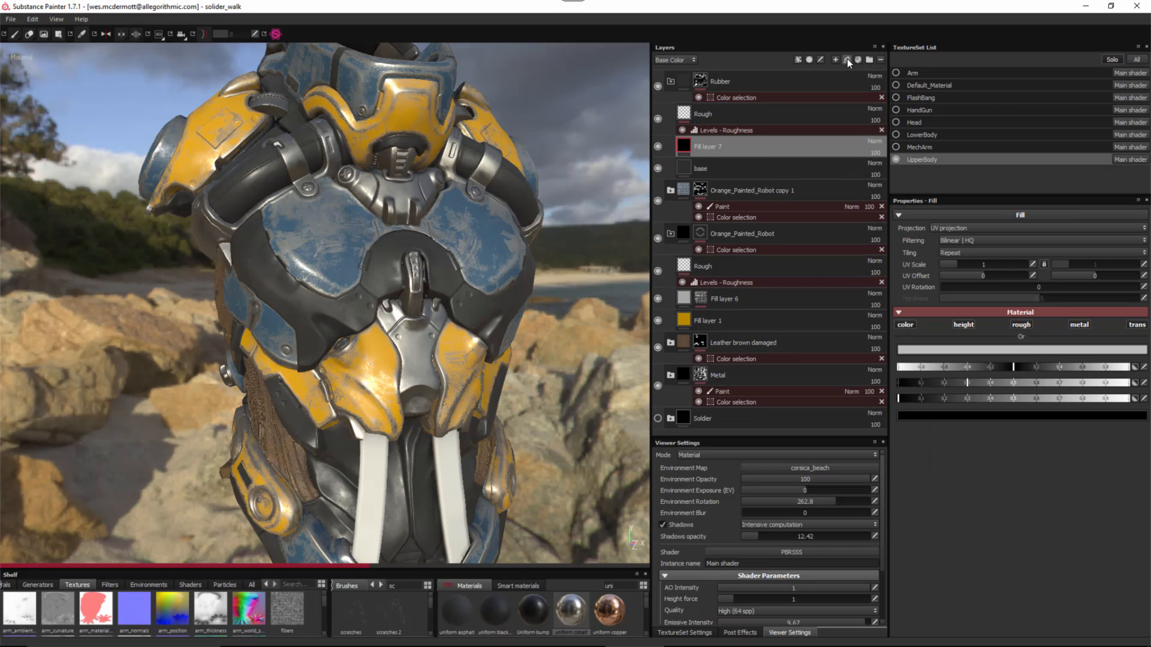
pyautogui.click(905, 324)
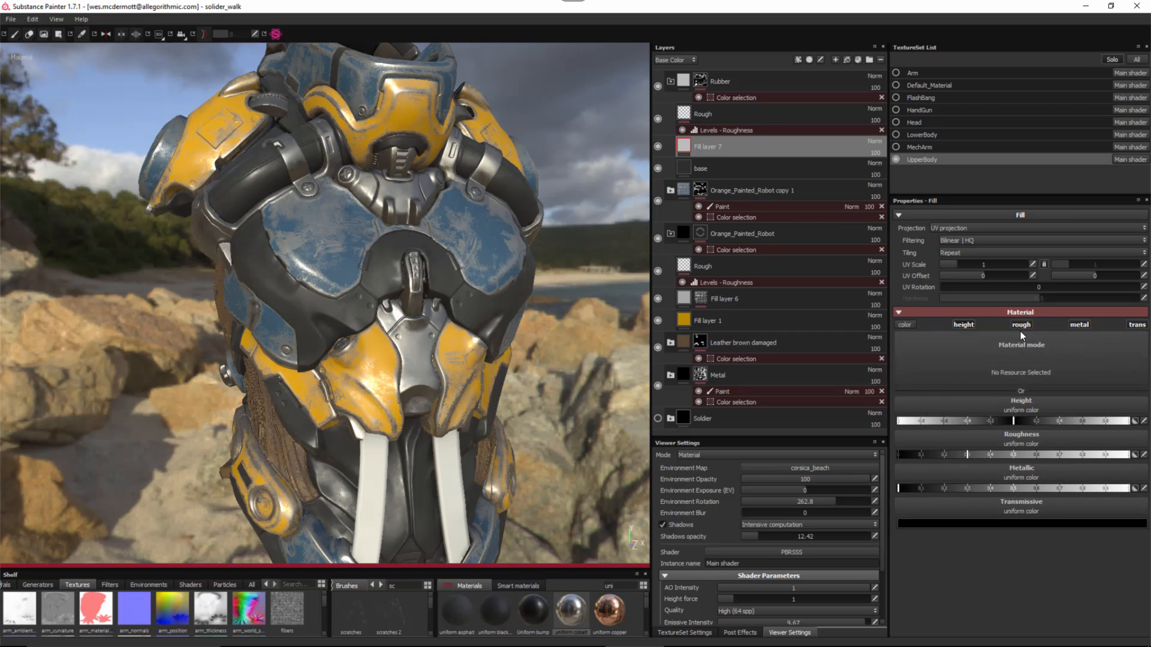
pyautogui.click(1020, 324)
pyautogui.click(1078, 324)
pyautogui.click(1138, 325)
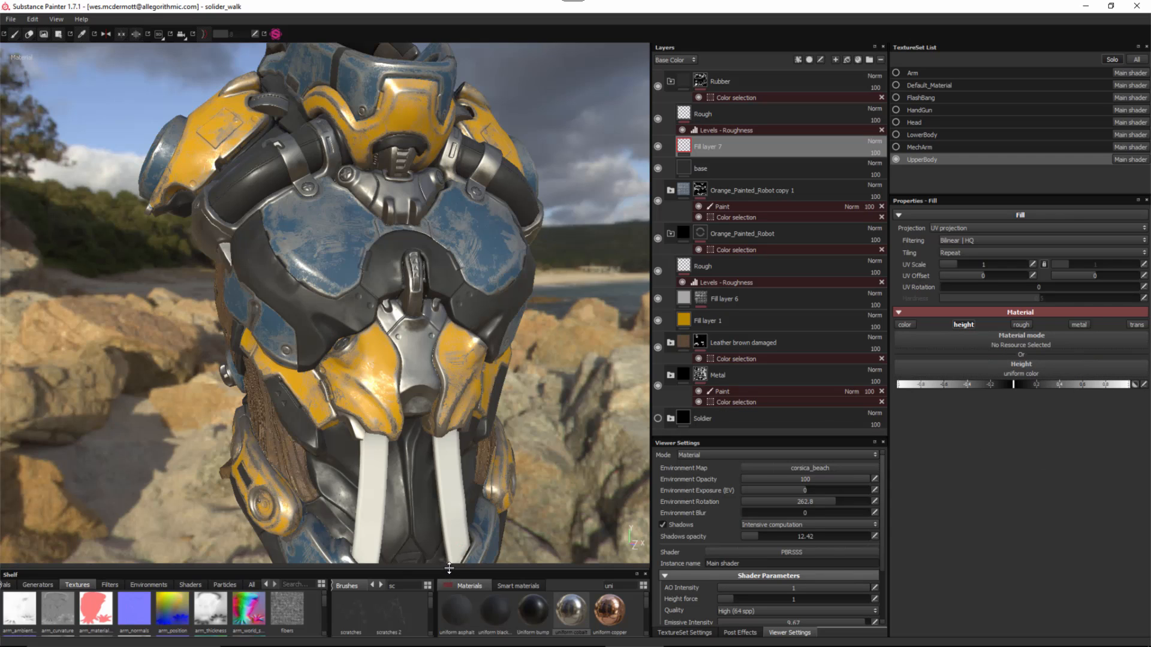
pyautogui.moveTo(451, 568); pyautogui.dragTo(459, 486)
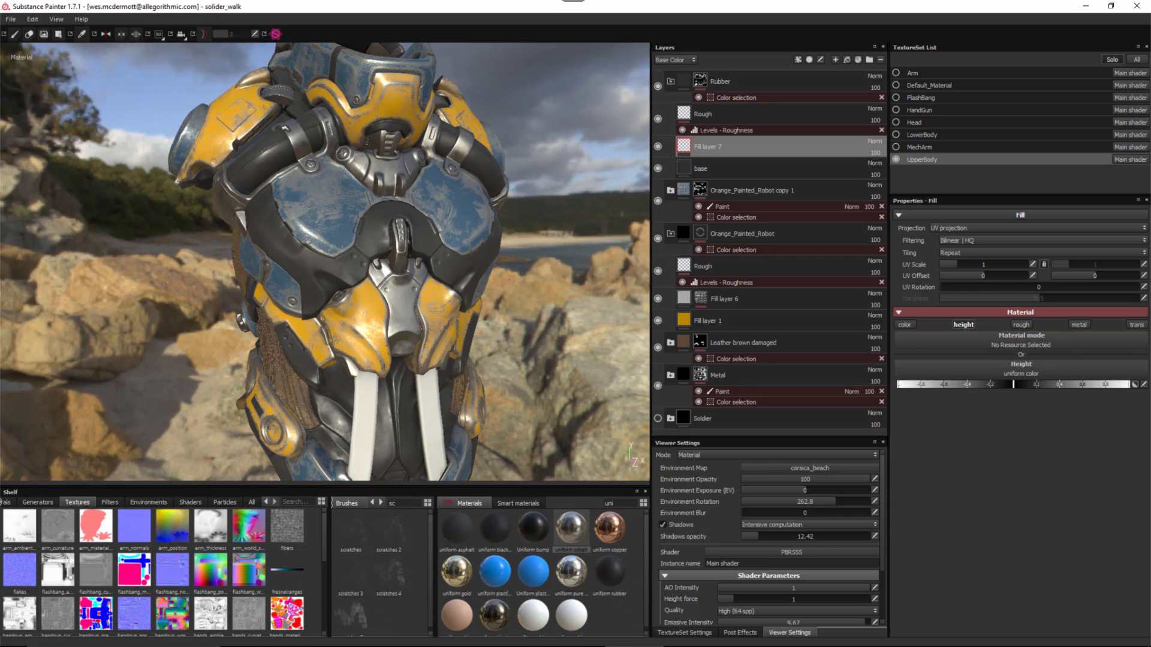
pyautogui.moveTo(735, 0)
pyautogui.mouseDown()
pyautogui.moveTo(845, 80)
pyautogui.moveTo(862, 46)
pyautogui.moveTo(847, 47)
pyautogui.mouseUp()
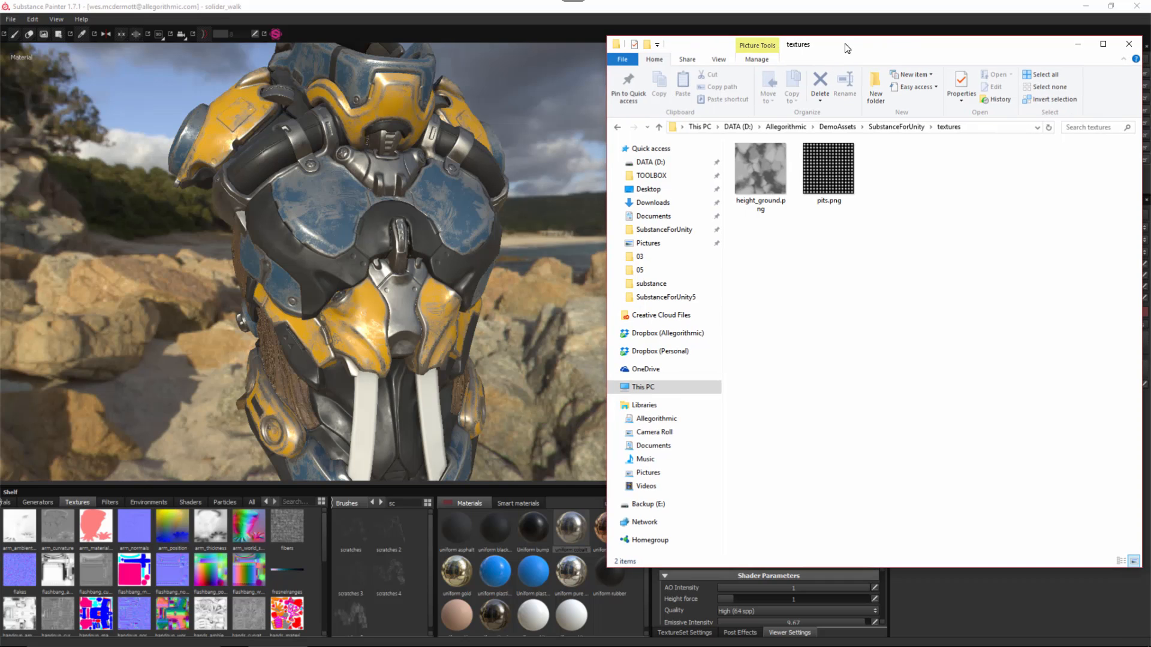
# - Import pits.png into the Textures shelf and move the Explorer window out of view
pyautogui.click(826, 168)
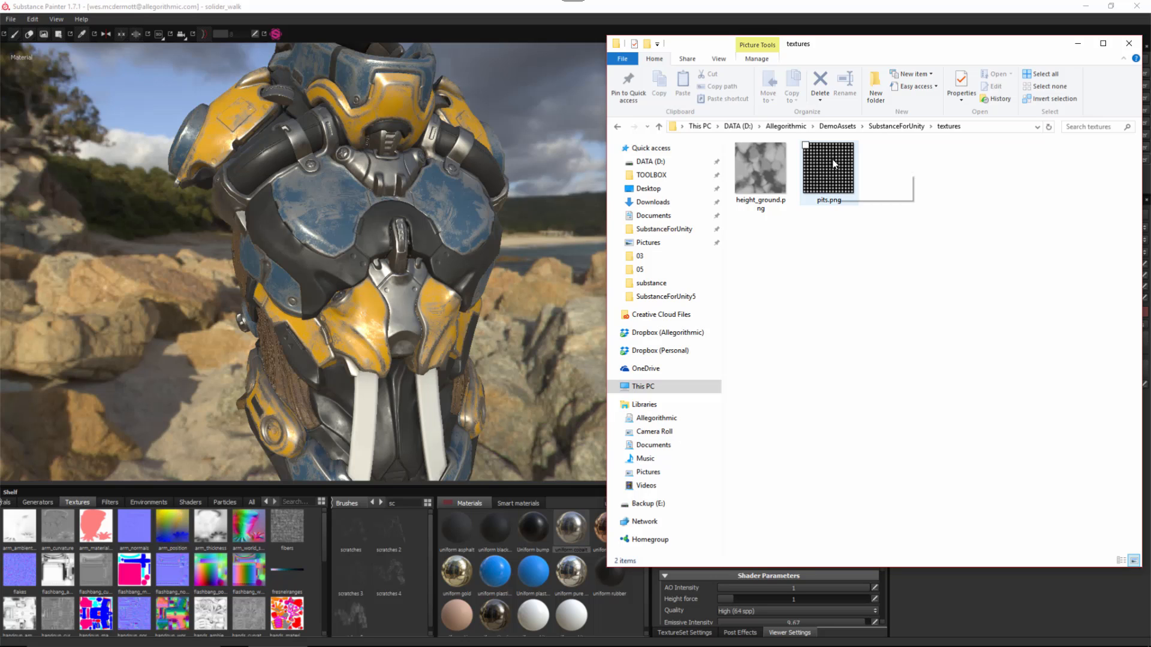
pyautogui.moveTo(834, 167)
pyautogui.mouseDown()
pyautogui.moveTo(671, 454)
pyautogui.moveTo(210, 597)
pyautogui.mouseUp()
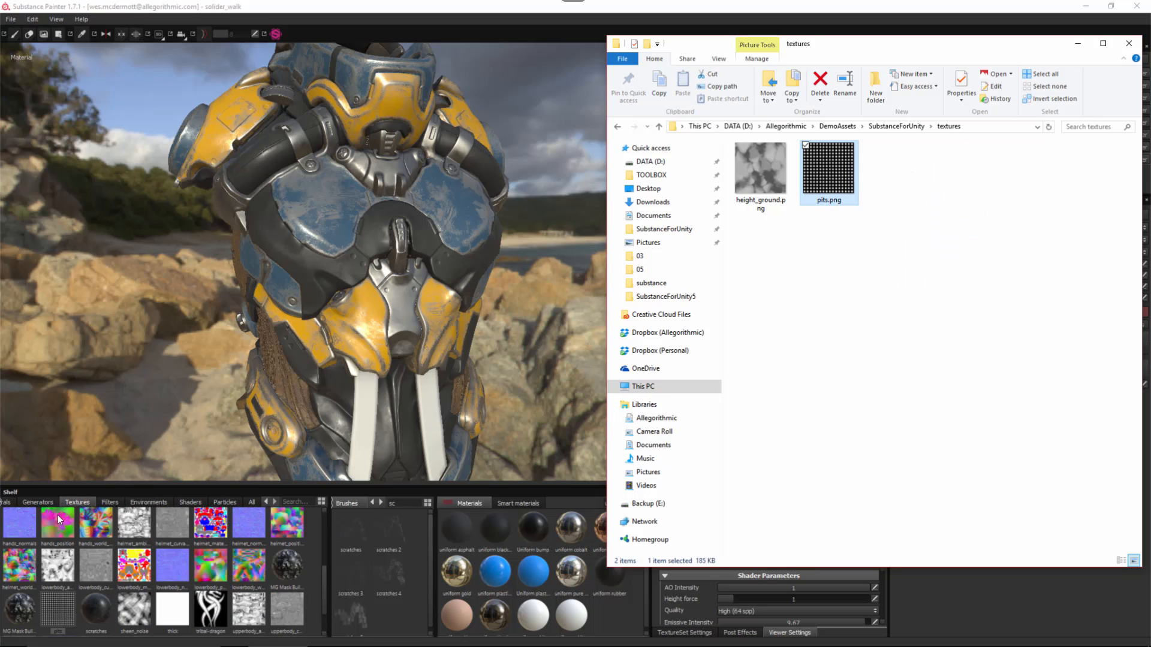
pyautogui.moveTo(1014, 45); pyautogui.dragTo(1150, 48)
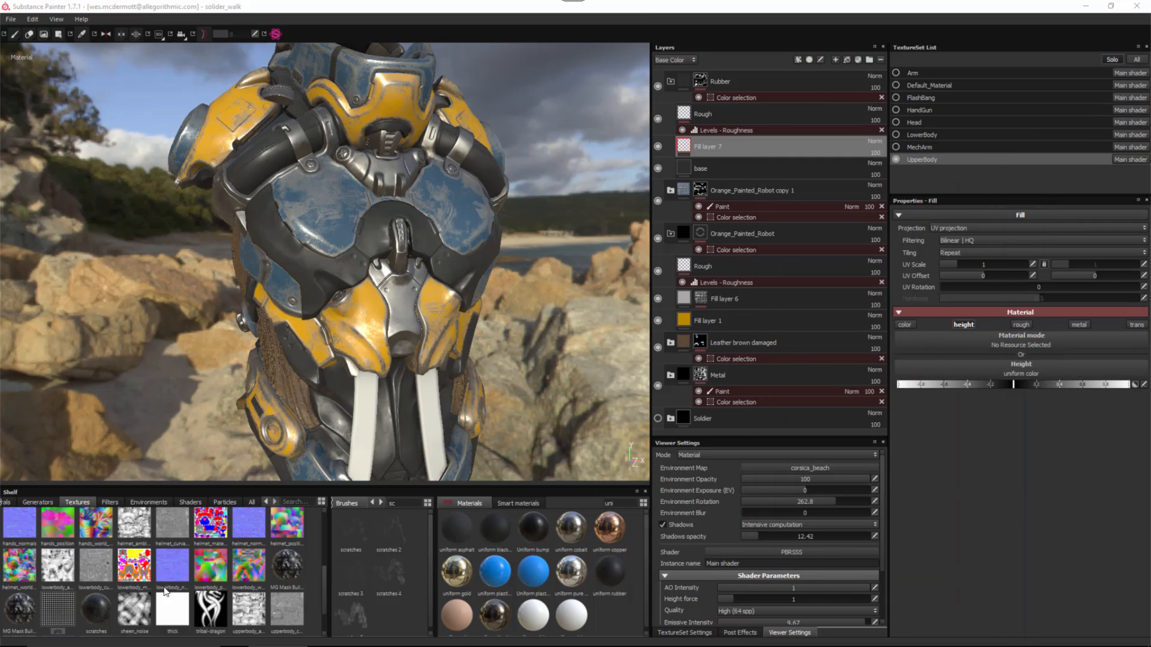
# - Assign the pits texture to Fill layer 7's Height slot
pyautogui.click(952, 367)
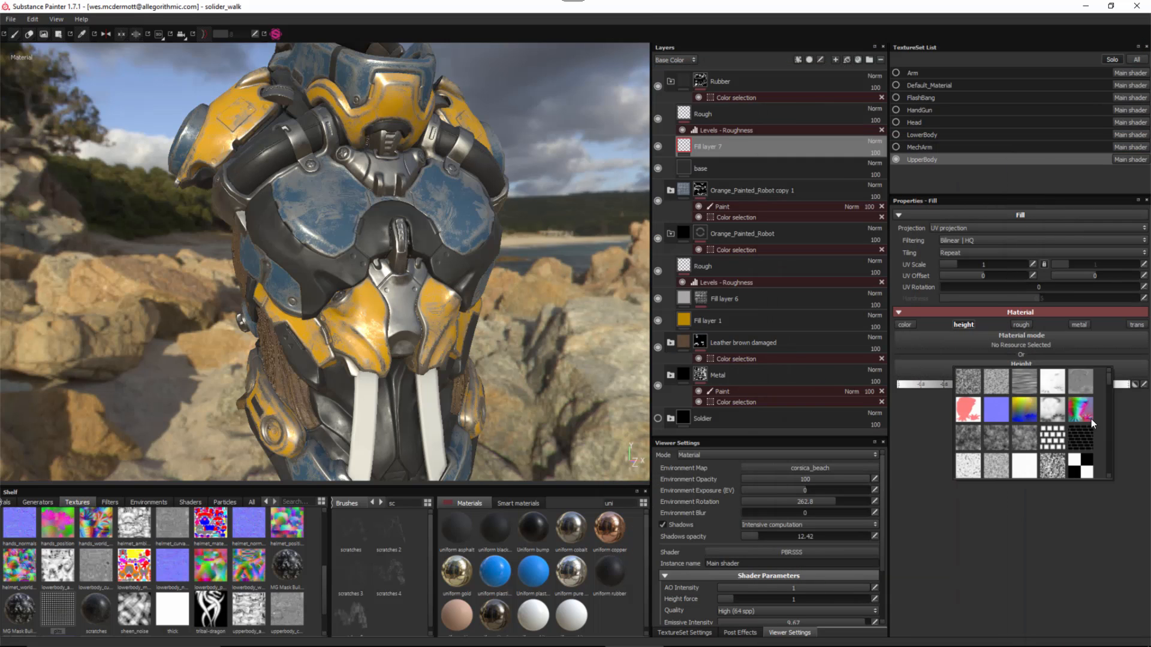
pyautogui.moveTo(1108, 383)
pyautogui.mouseDown()
pyautogui.moveTo(1110, 405)
pyautogui.moveTo(1108, 374)
pyautogui.mouseUp()
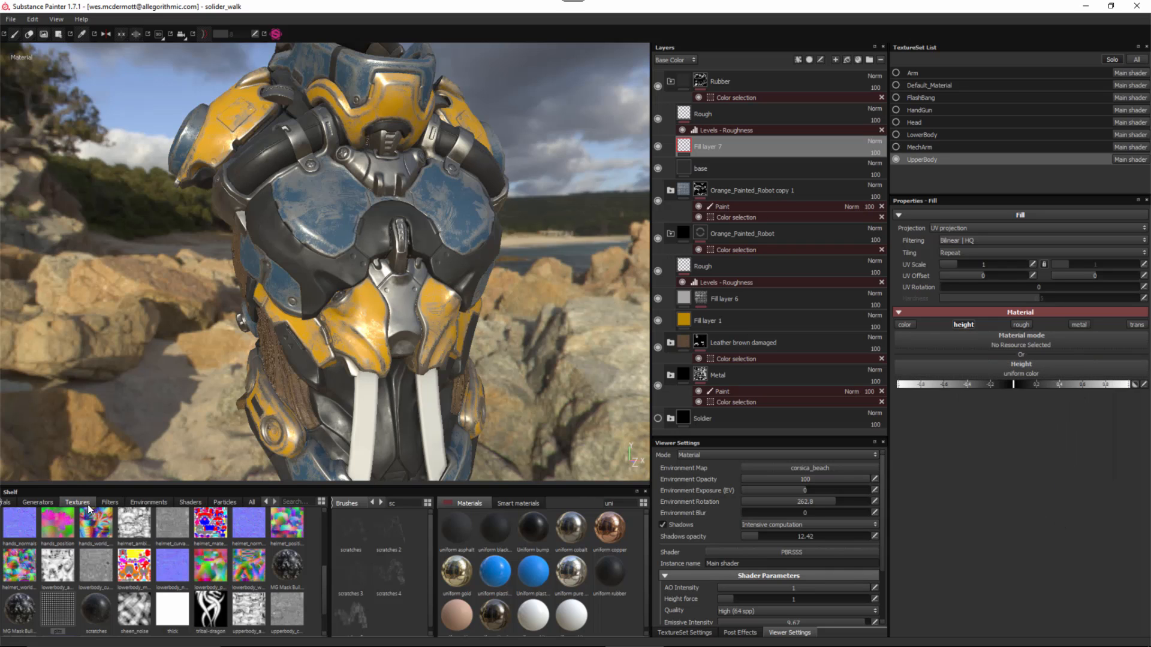
pyautogui.moveTo(69, 596); pyautogui.dragTo(1042, 368)
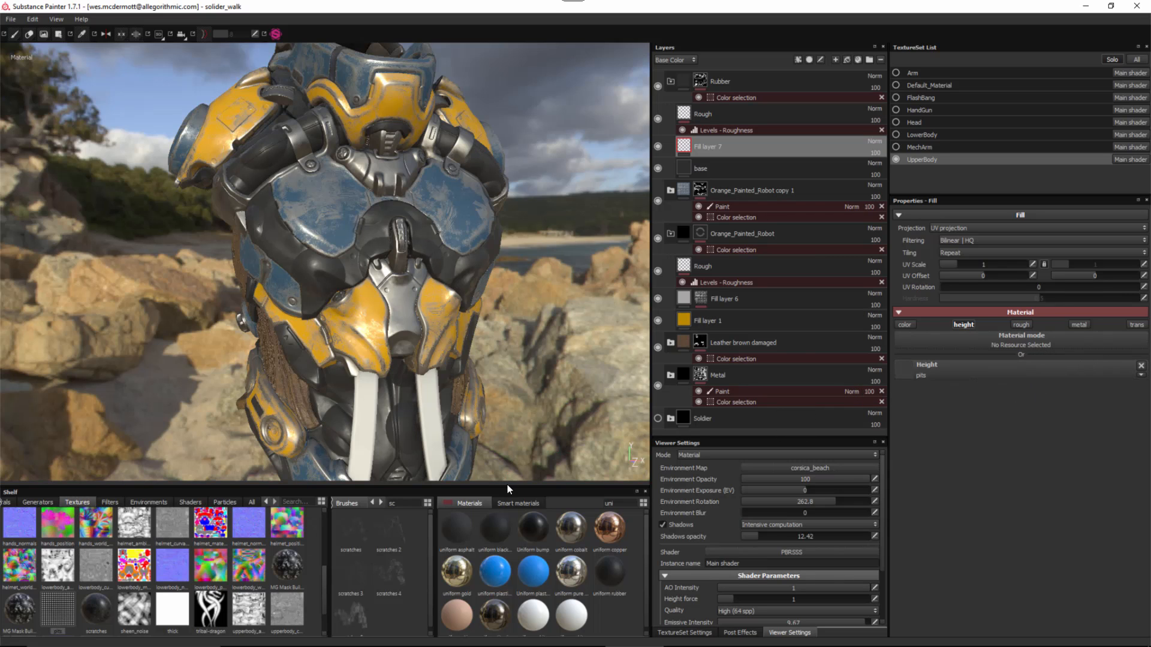
pyautogui.moveTo(507, 490); pyautogui.dragTo(492, 572)
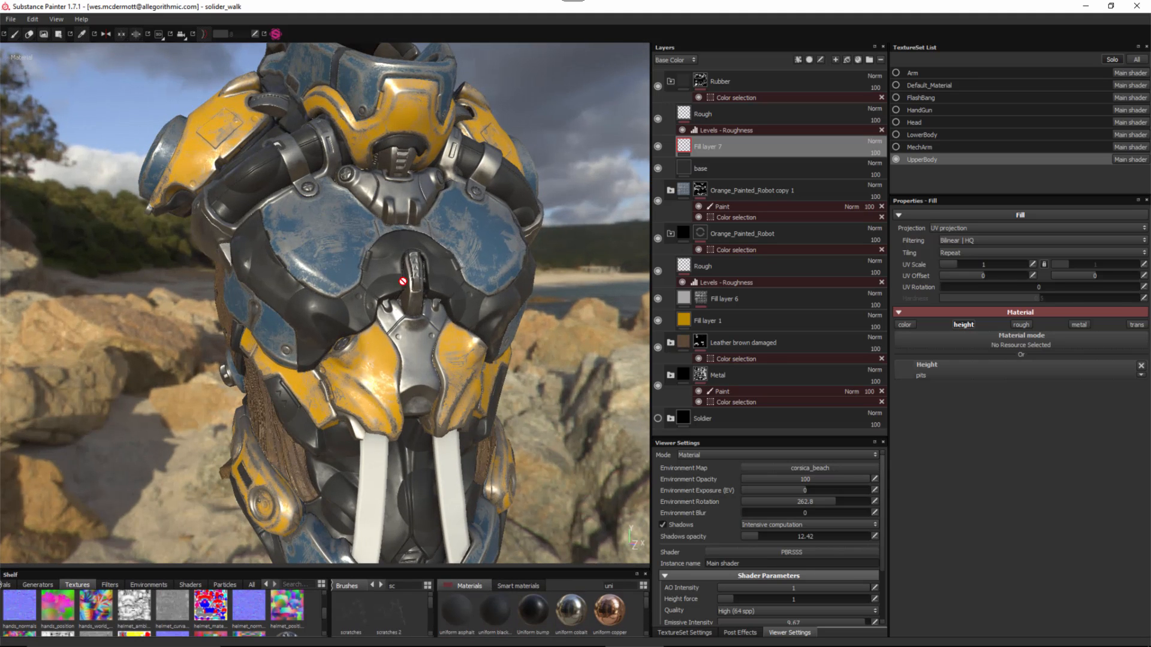
pyautogui.keyDown('alt'); pyautogui.moveTo(486, 391); pyautogui.dragTo(486, 397, button='right'); pyautogui.keyUp('alt')
pyautogui.keyDown('alt'); pyautogui.moveTo(486, 396); pyautogui.dragTo(468, 410, button='middle'); pyautogui.keyUp('alt')
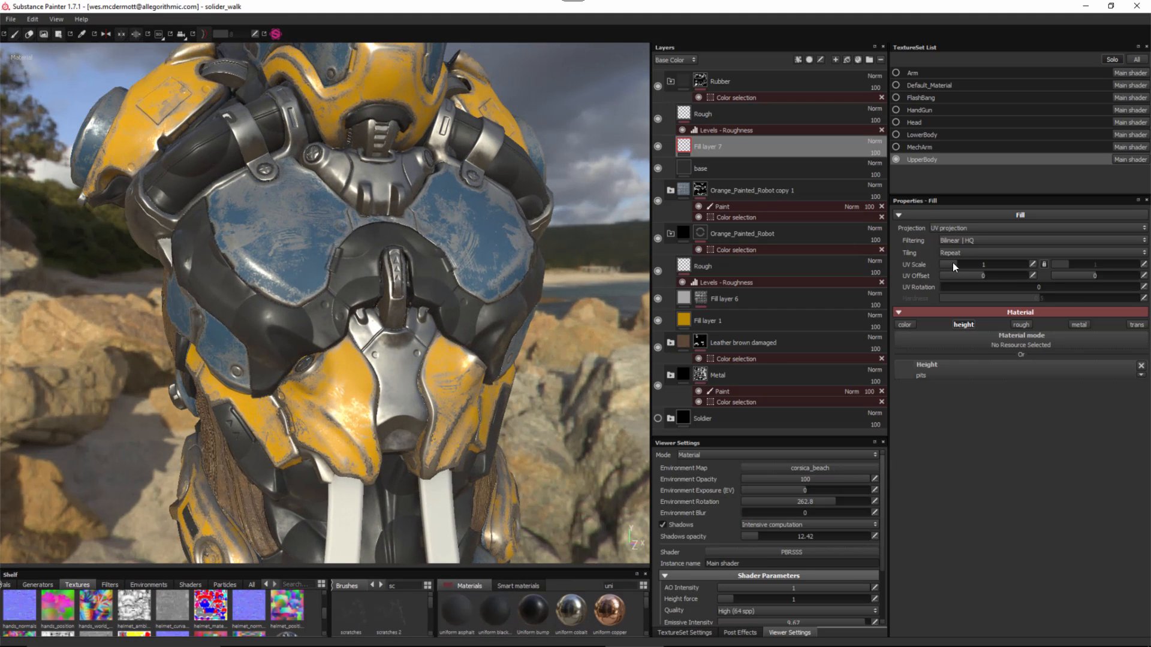
# - Tile pits at UV scale 13.125 and add a Levels effect to the layer
pyautogui.moveTo(960, 264); pyautogui.dragTo(980, 270)
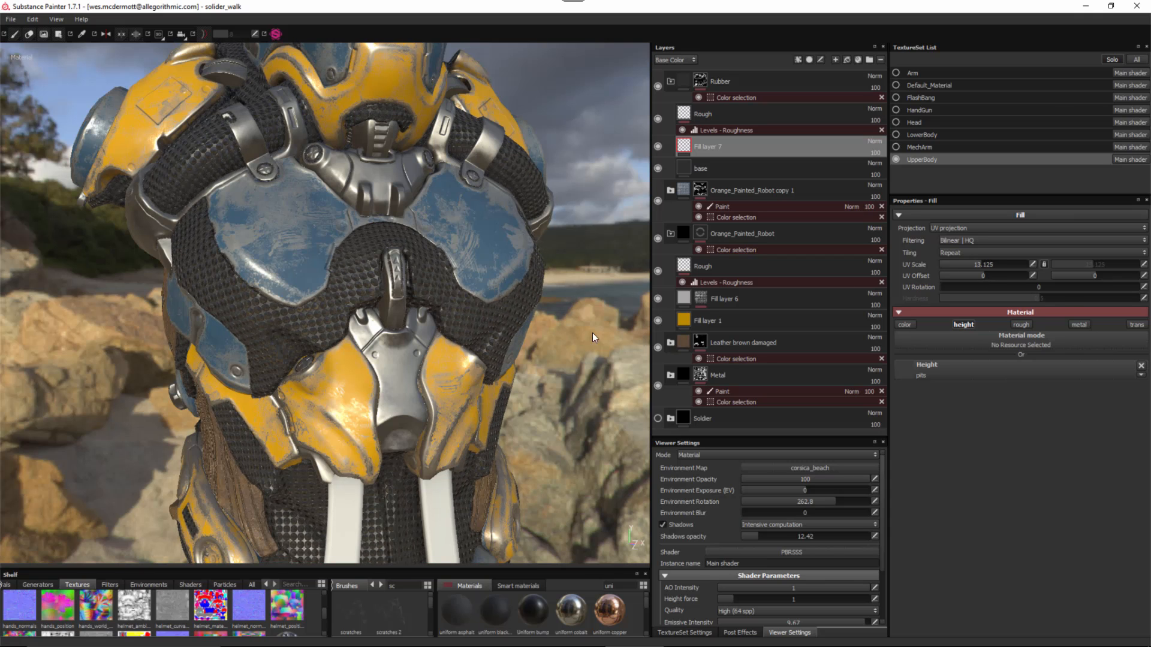
pyautogui.moveTo(378, 342)
pyautogui.keyDown('alt'); pyautogui.mouseDown()
pyautogui.moveTo(326, 384)
pyautogui.moveTo(385, 325)
pyautogui.moveTo(318, 336)
pyautogui.moveTo(389, 326)
pyautogui.mouseUp(); pyautogui.keyUp('alt')
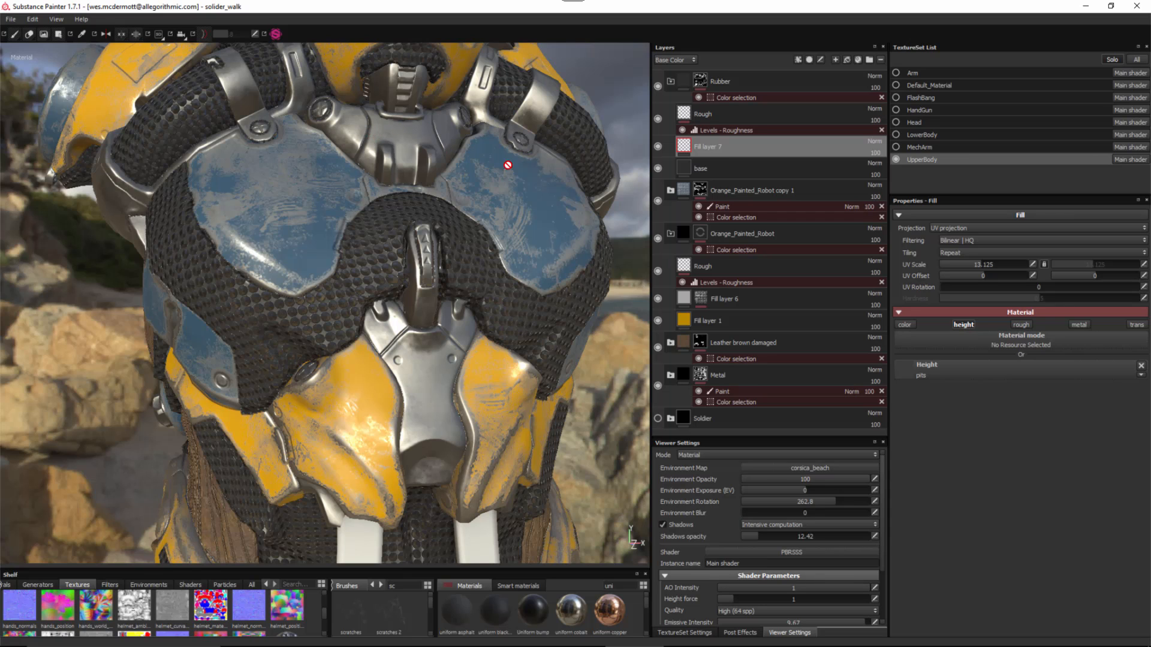
pyautogui.click(799, 58)
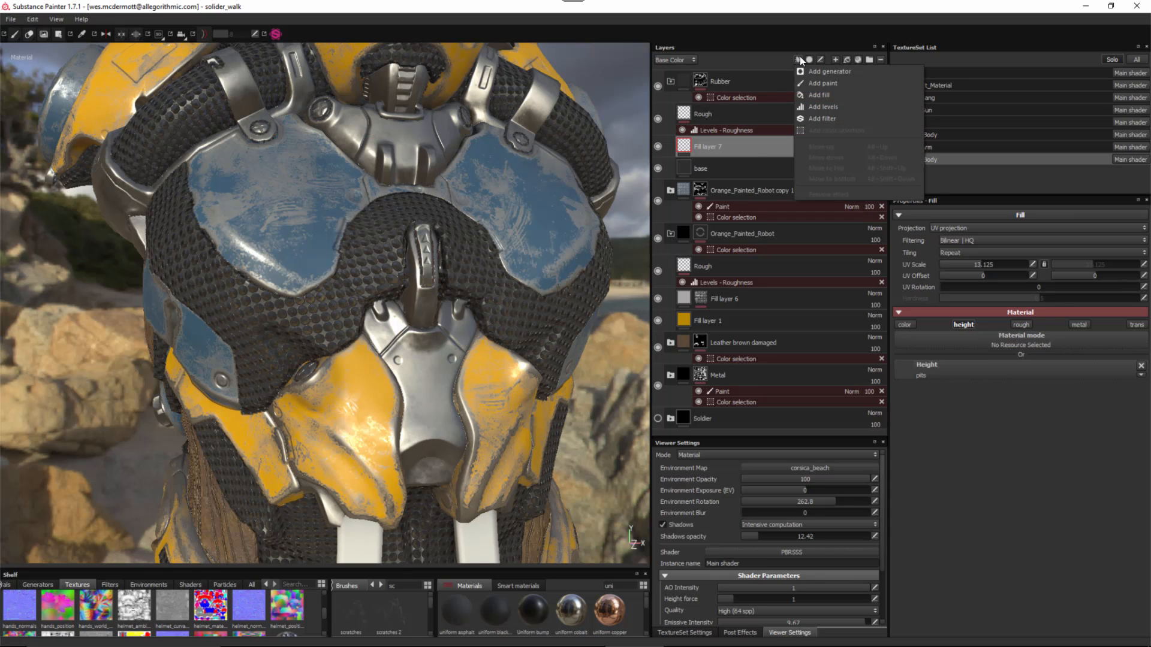
pyautogui.click(818, 107)
# - Rename Fill layer 7 to Pits
pyautogui.click(721, 153)
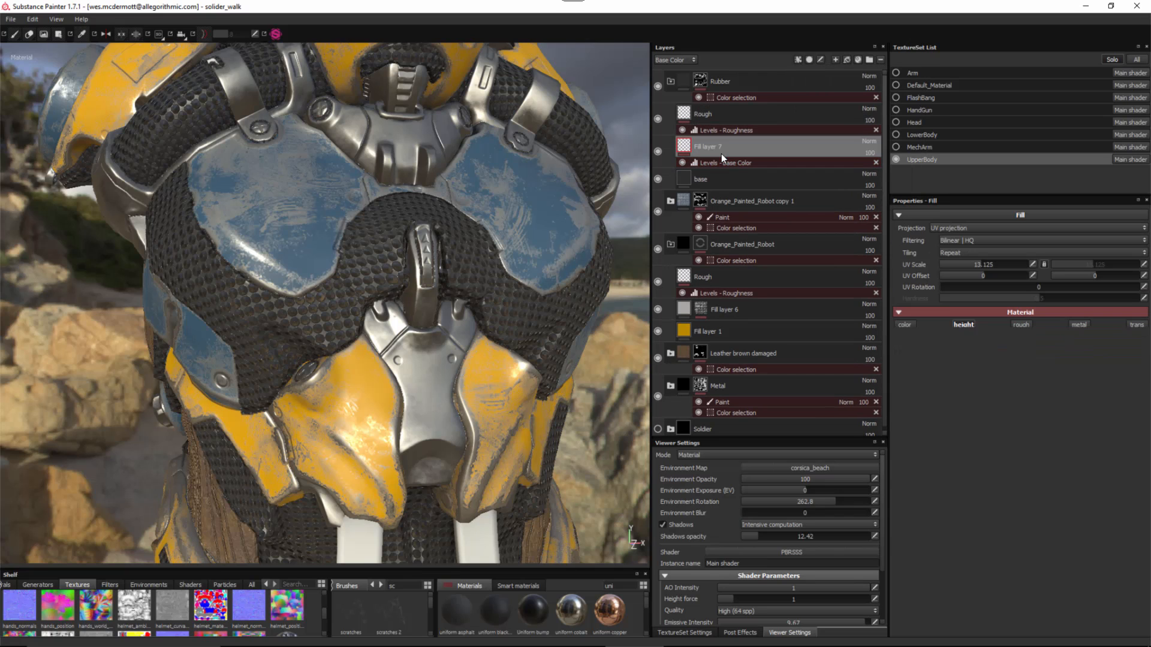
pyautogui.doubleClick(721, 147)
pyautogui.write('Pits')
pyautogui.press('Return')
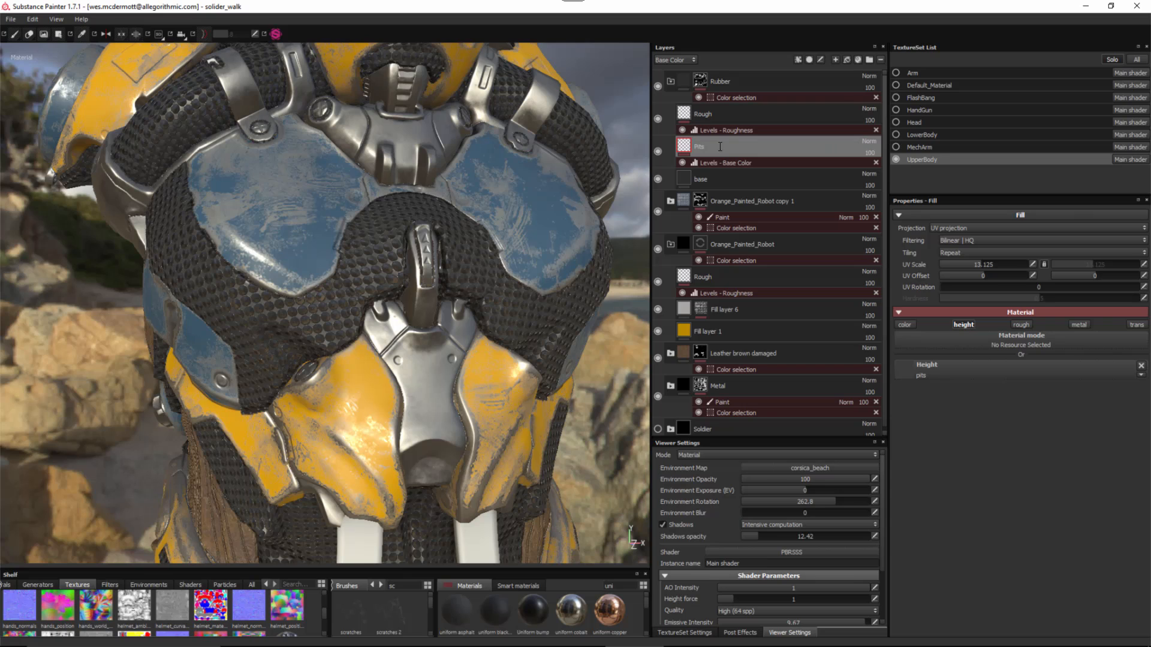
# - Set the Levels effect to Height, invert it, and lower its output to about 0.368
pyautogui.click(732, 162)
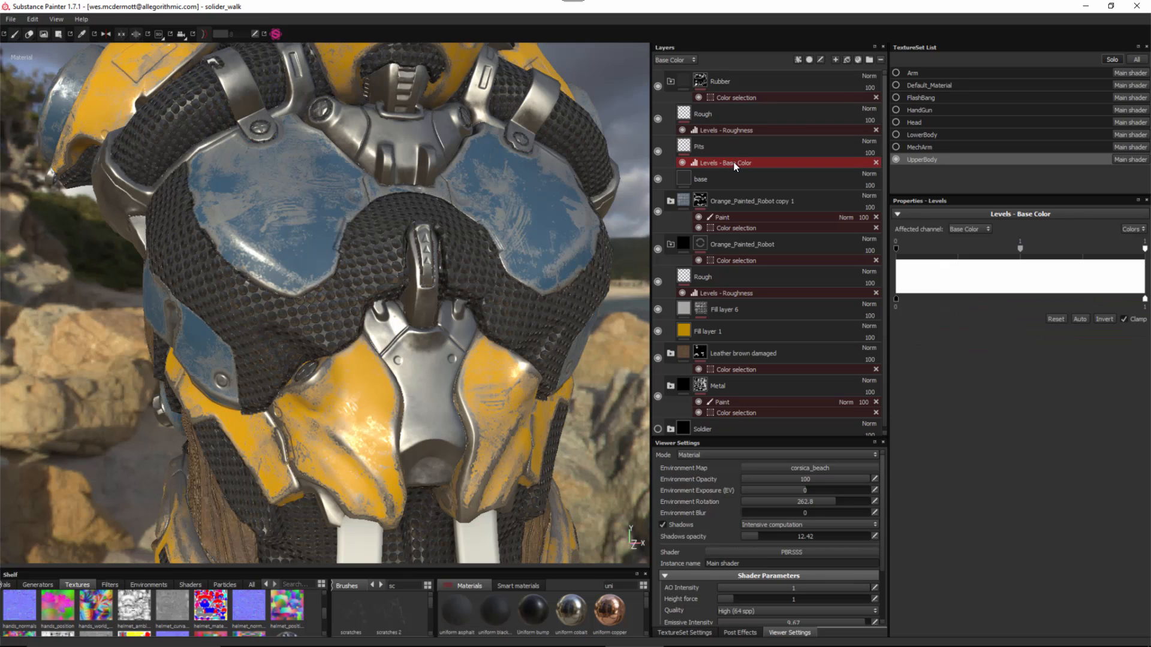
pyautogui.click(966, 230)
pyautogui.click(962, 245)
pyautogui.click(1104, 319)
pyautogui.keyDown('alt'); pyautogui.moveTo(319, 312); pyautogui.dragTo(301, 277); pyautogui.keyUp('alt')
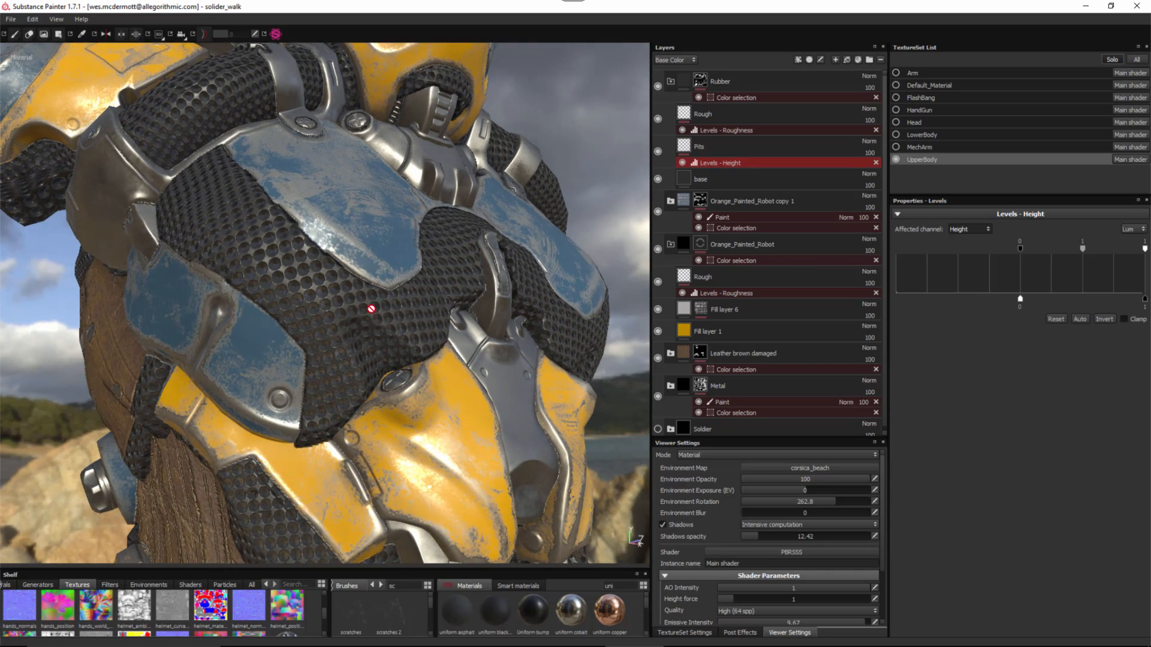
pyautogui.keyDown('alt'); pyautogui.moveTo(359, 334); pyautogui.dragTo(384, 348); pyautogui.keyUp('alt')
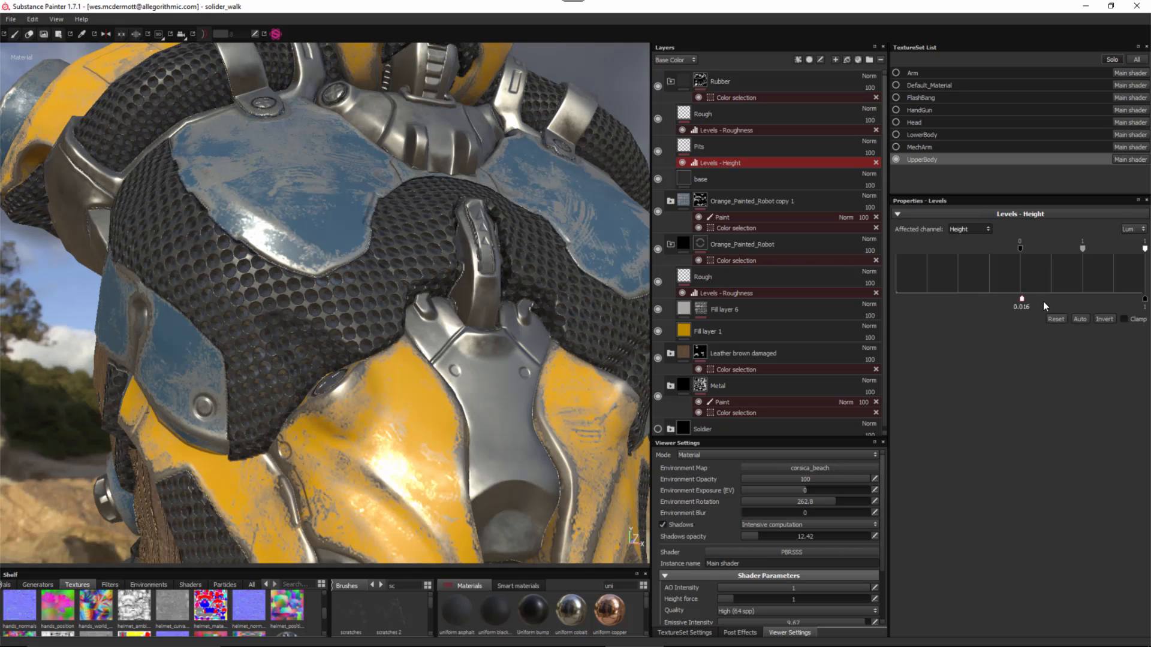
pyautogui.moveTo(1074, 307); pyautogui.dragTo(1066, 306)
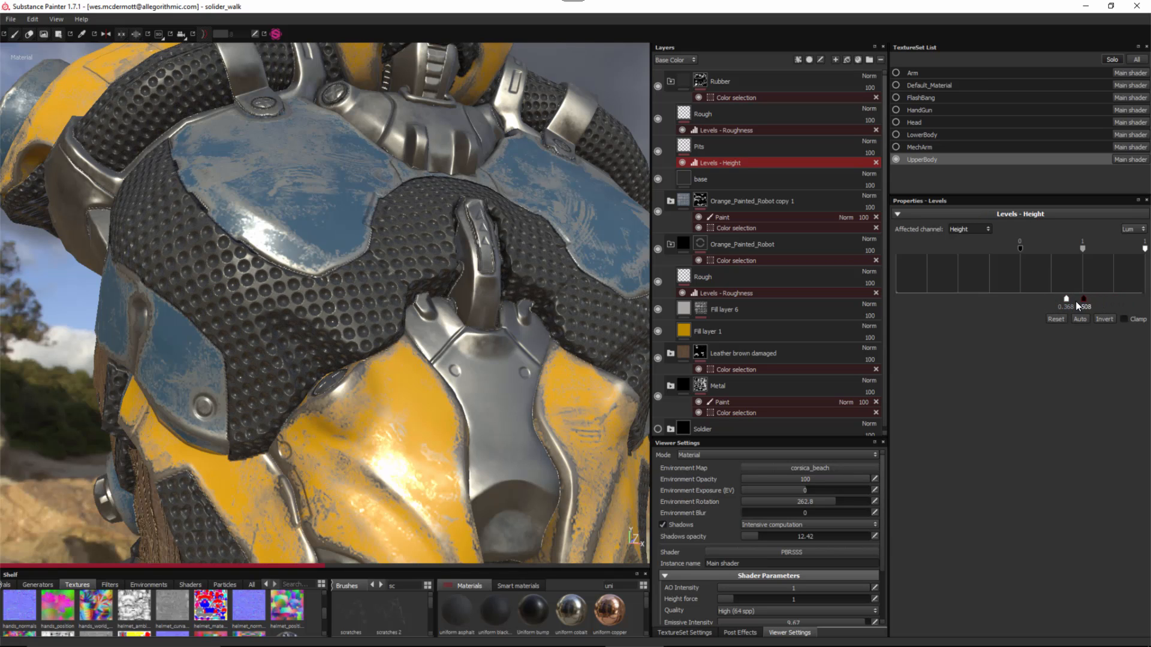
pyautogui.moveTo(1077, 302); pyautogui.dragTo(1072, 302)
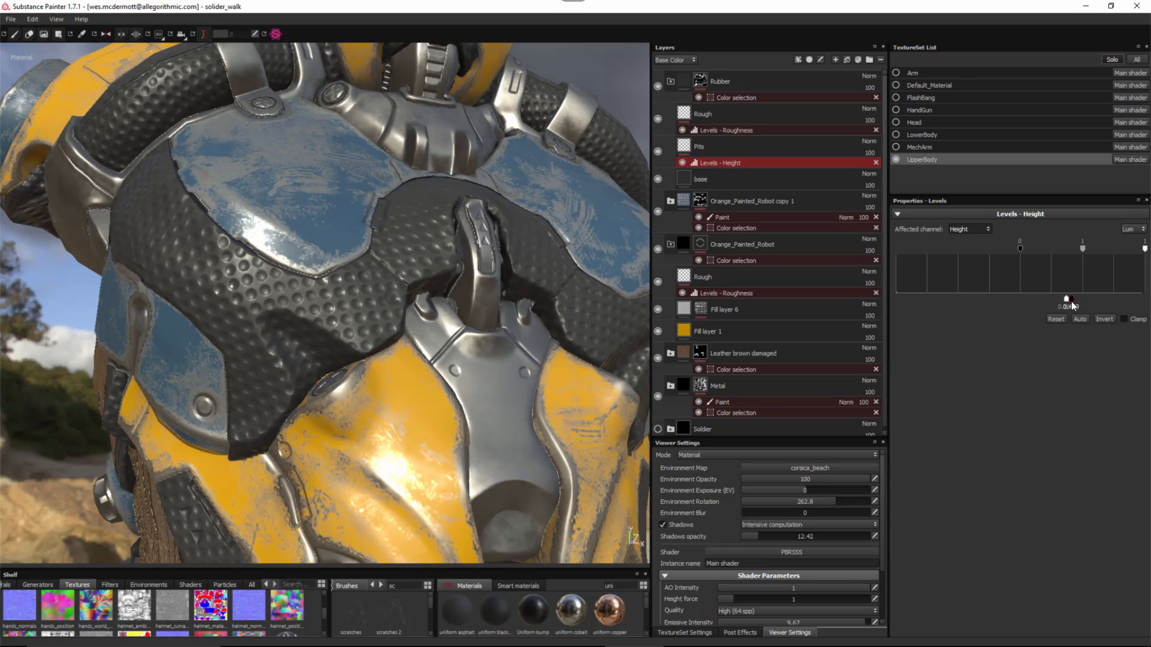
pyautogui.moveTo(1070, 305); pyautogui.dragTo(1070, 306)
pyautogui.keyDown('alt'); pyautogui.moveTo(464, 361); pyautogui.dragTo(281, 246); pyautogui.keyUp('alt')
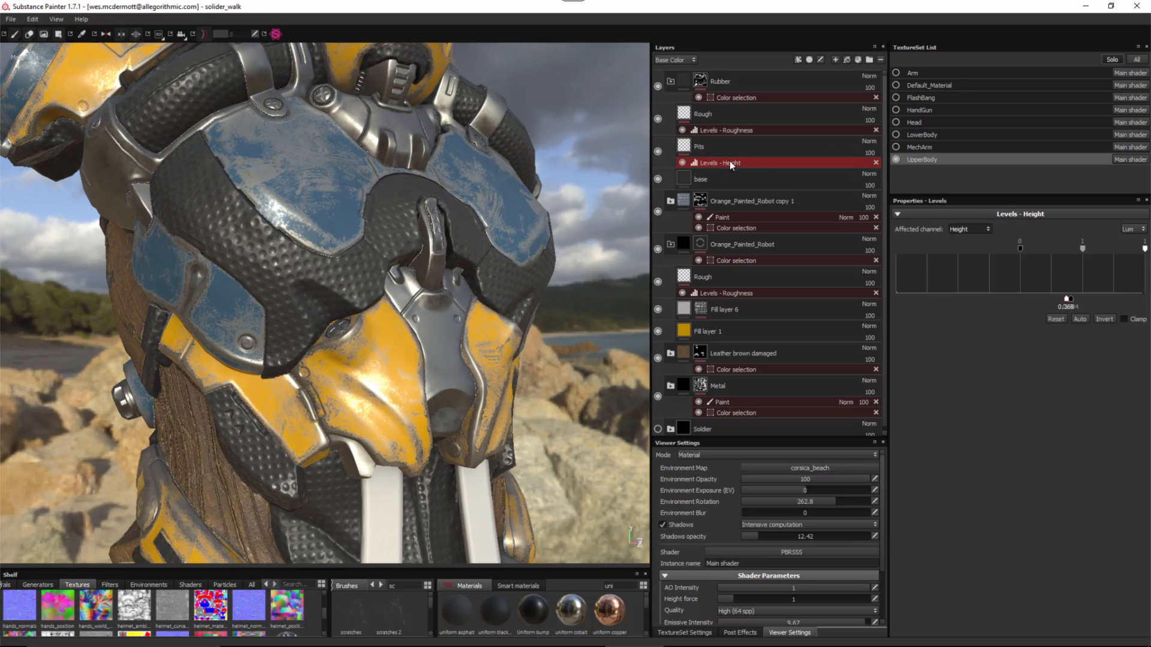
pyautogui.click(737, 147)
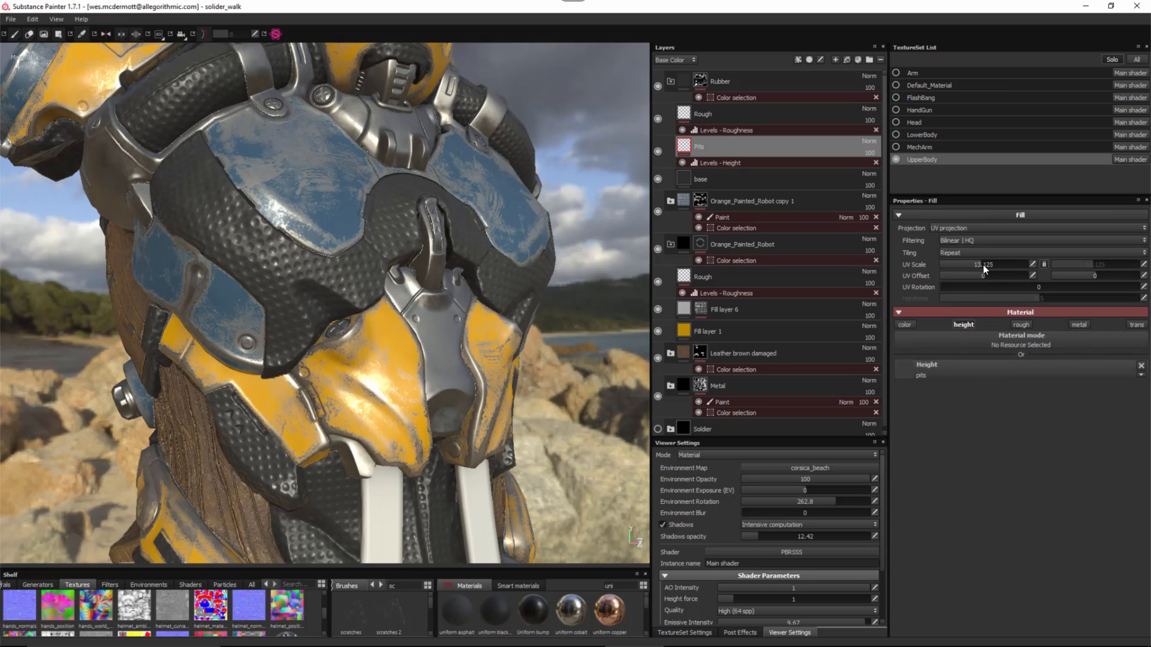
# - Tile pits finer at UV scale 29.837 and switch the layer stack to the Height channel
pyautogui.moveTo(983, 265); pyautogui.dragTo(994, 272)
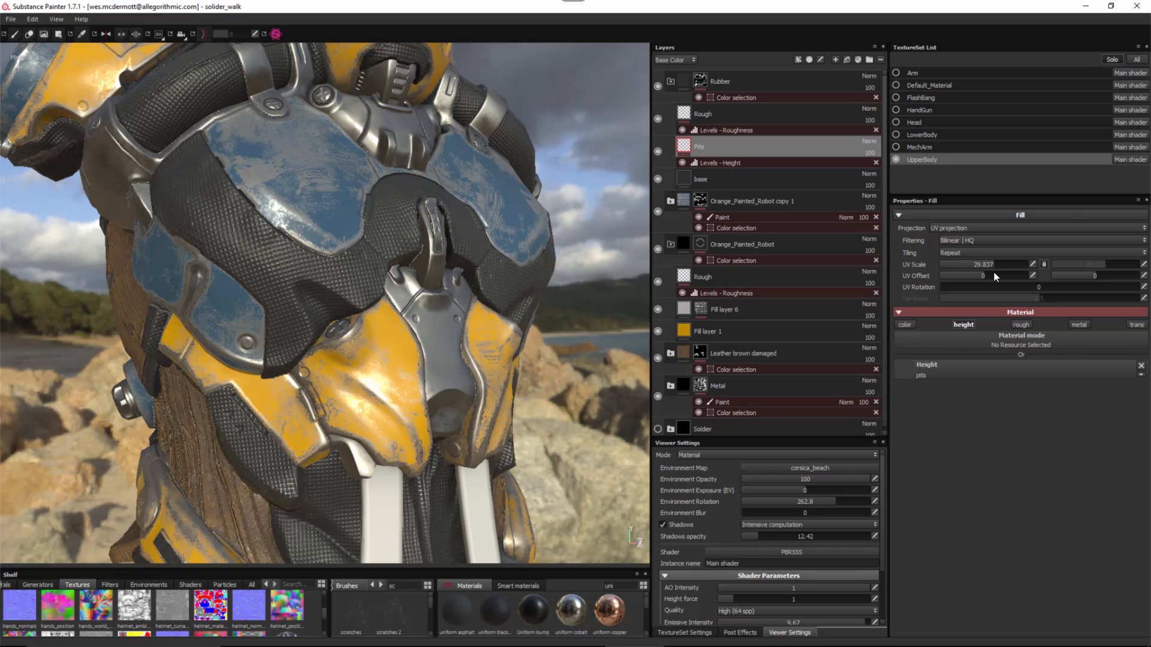
pyautogui.keyDown('alt'); pyautogui.moveTo(511, 287); pyautogui.dragTo(365, 315); pyautogui.keyUp('alt')
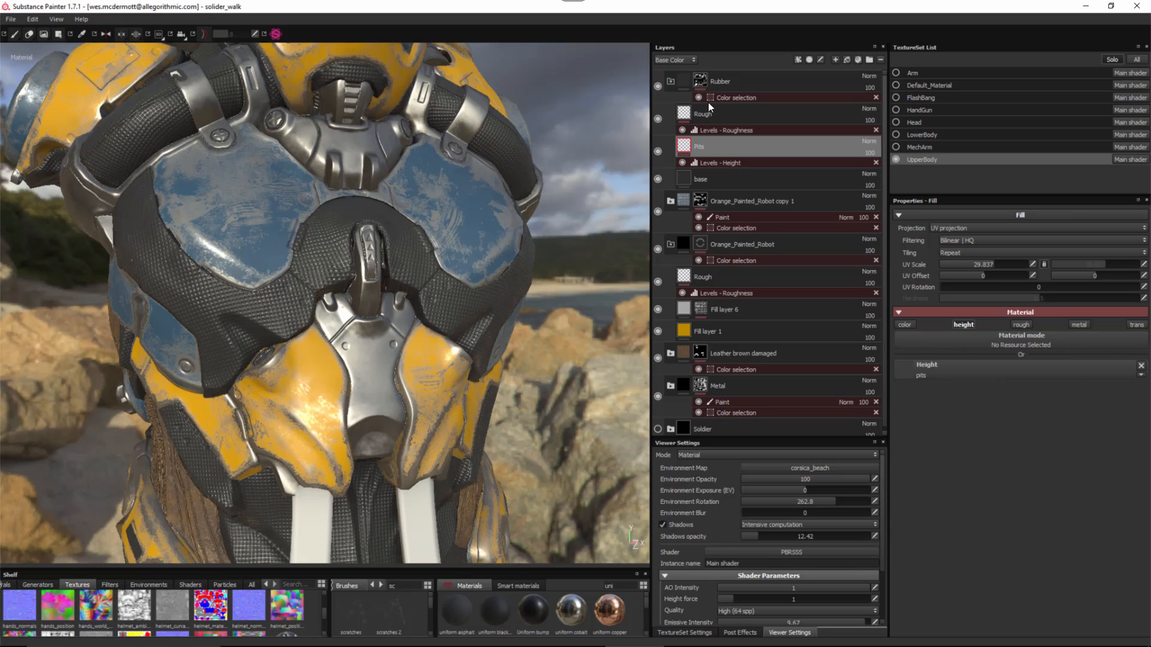
pyautogui.click(677, 60)
pyautogui.click(671, 83)
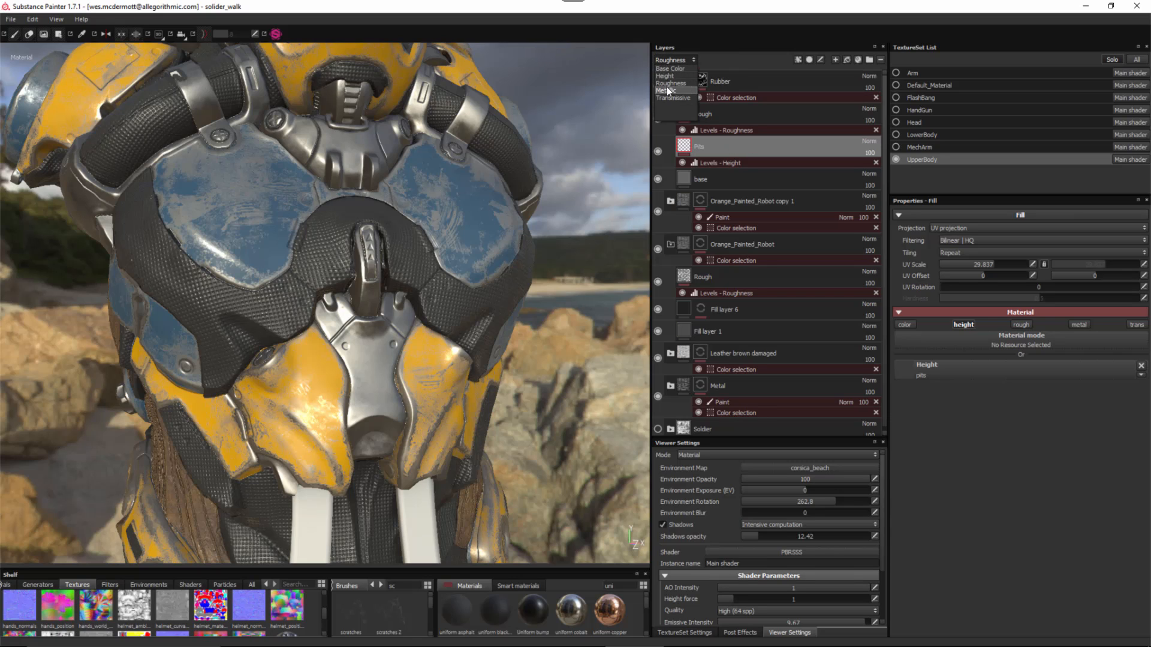
pyautogui.click(671, 75)
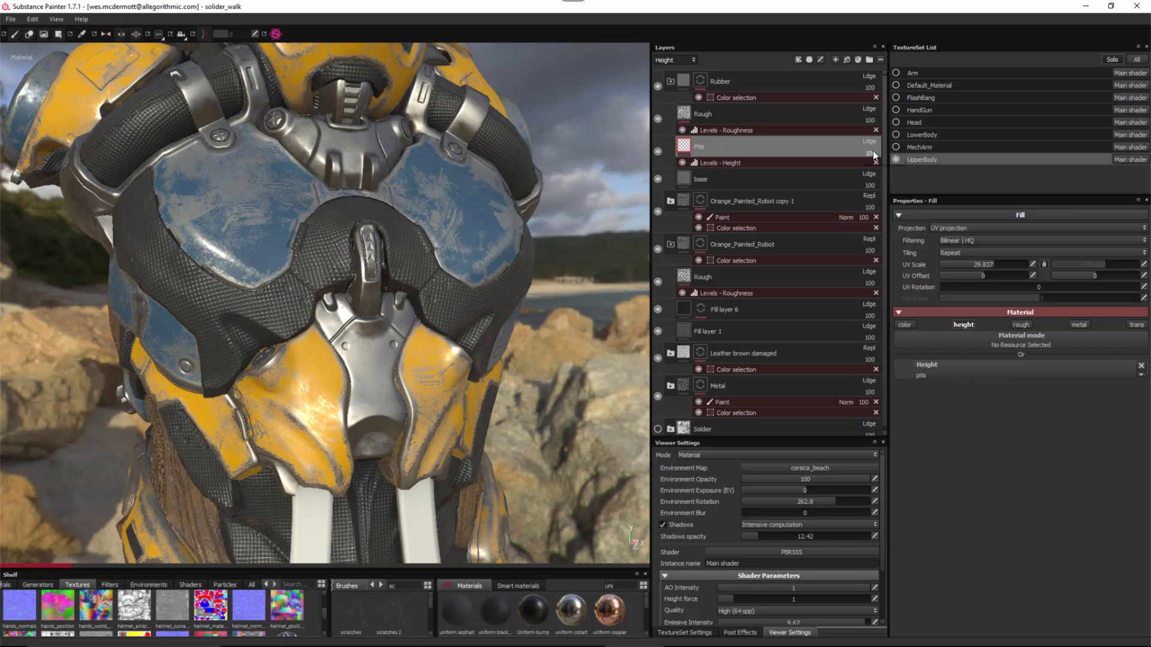
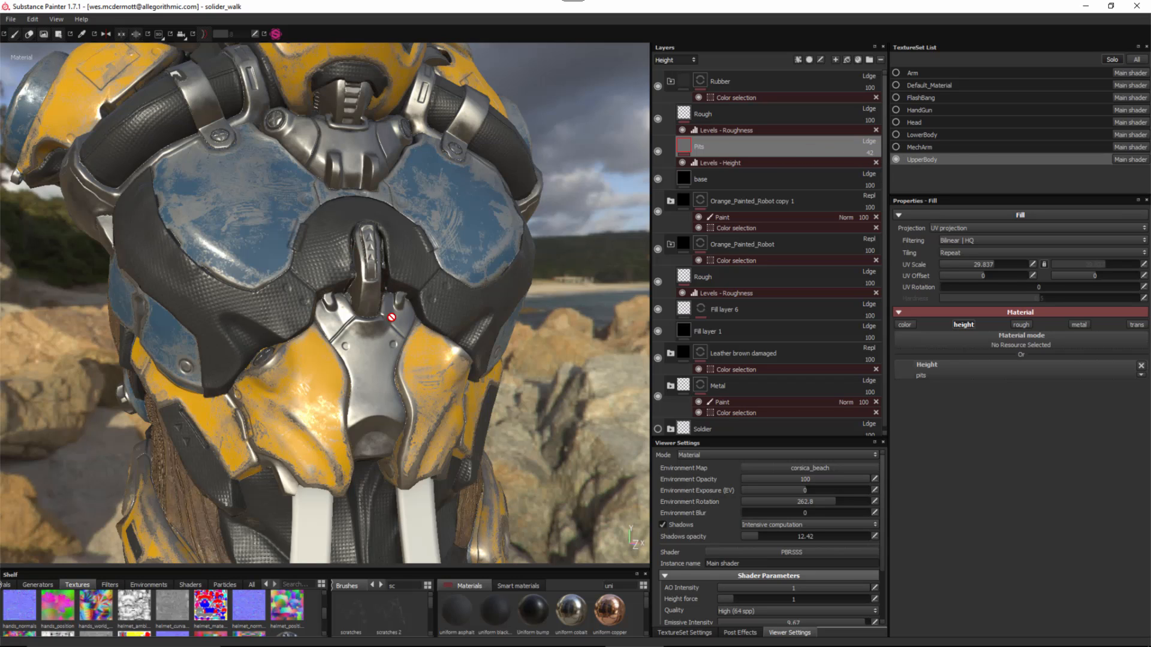
# - Add a white mask to the Pits layer
pyautogui.keyDown('alt'); pyautogui.moveTo(391, 316); pyautogui.dragTo(384, 407, button='right'); pyautogui.keyUp('alt')
pyautogui.keyDown('alt'); pyautogui.moveTo(384, 408); pyautogui.dragTo(381, 324, button='middle'); pyautogui.keyUp('alt')
pyautogui.keyDown('alt'); pyautogui.moveTo(380, 324); pyautogui.dragTo(371, 389); pyautogui.keyUp('alt')
pyautogui.keyDown('alt'); pyautogui.moveTo(300, 90); pyautogui.dragTo(346, 270, button='middle'); pyautogui.keyUp('alt')
pyautogui.keyDown('alt'); pyautogui.moveTo(346, 270); pyautogui.dragTo(340, 360); pyautogui.keyUp('alt')
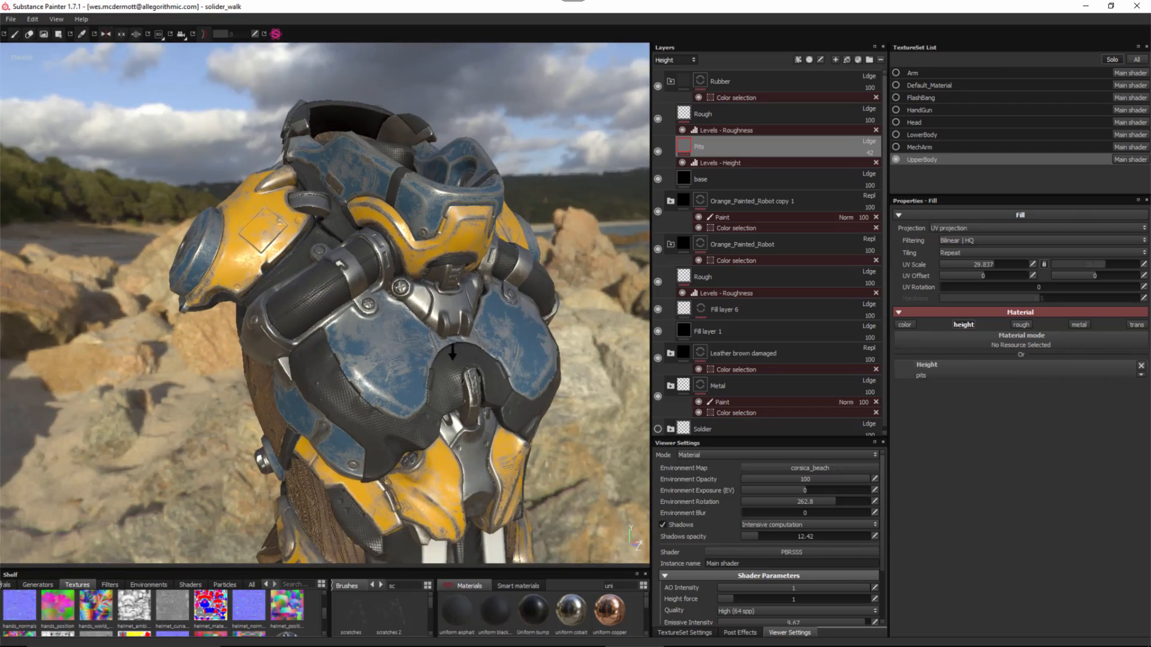
pyautogui.keyDown('alt'); pyautogui.moveTo(340, 359); pyautogui.dragTo(369, 245, button='right'); pyautogui.keyUp('alt')
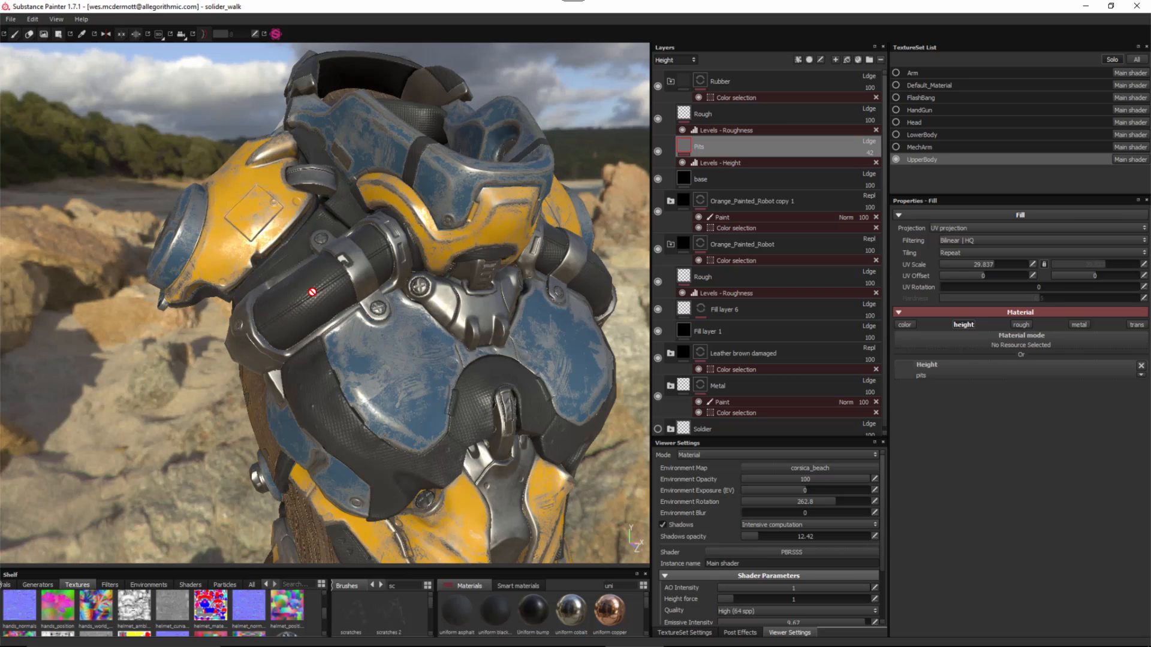
pyautogui.keyDown('alt'); pyautogui.moveTo(333, 319); pyautogui.dragTo(347, 268); pyautogui.keyUp('alt')
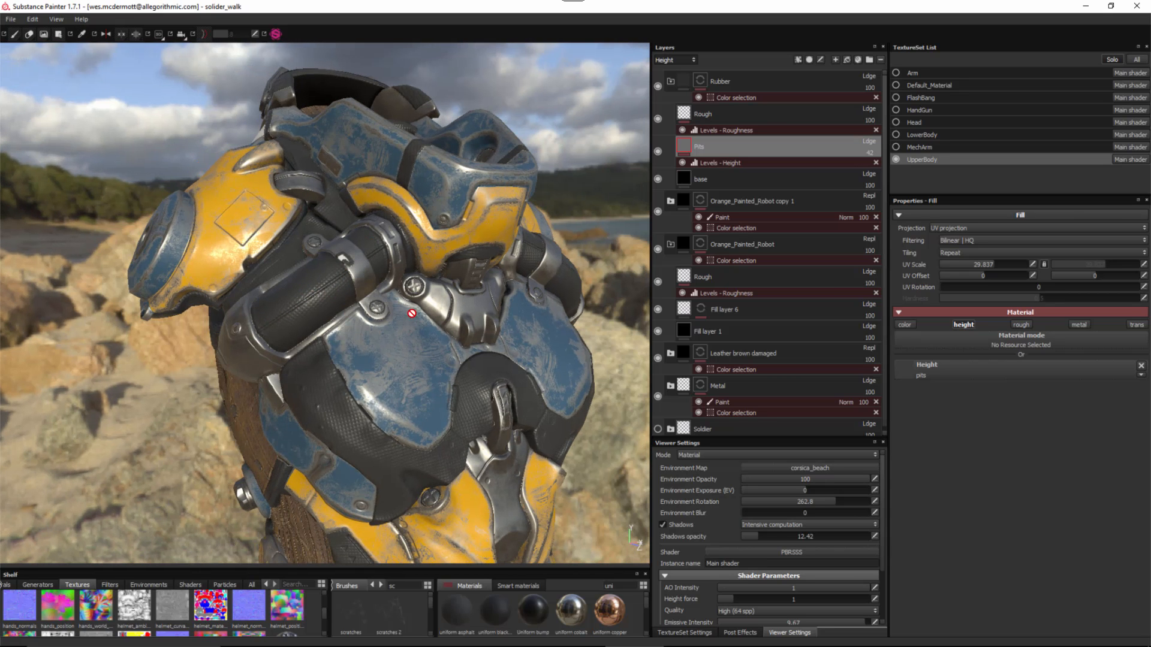
pyautogui.keyDown('alt'); pyautogui.moveTo(412, 313); pyautogui.dragTo(401, 335, button='middle'); pyautogui.keyUp('alt')
pyautogui.keyDown('alt'); pyautogui.moveTo(402, 334); pyautogui.dragTo(441, 327, button='right'); pyautogui.keyUp('alt')
pyautogui.keyDown('alt'); pyautogui.moveTo(441, 326); pyautogui.dragTo(380, 299); pyautogui.keyUp('alt')
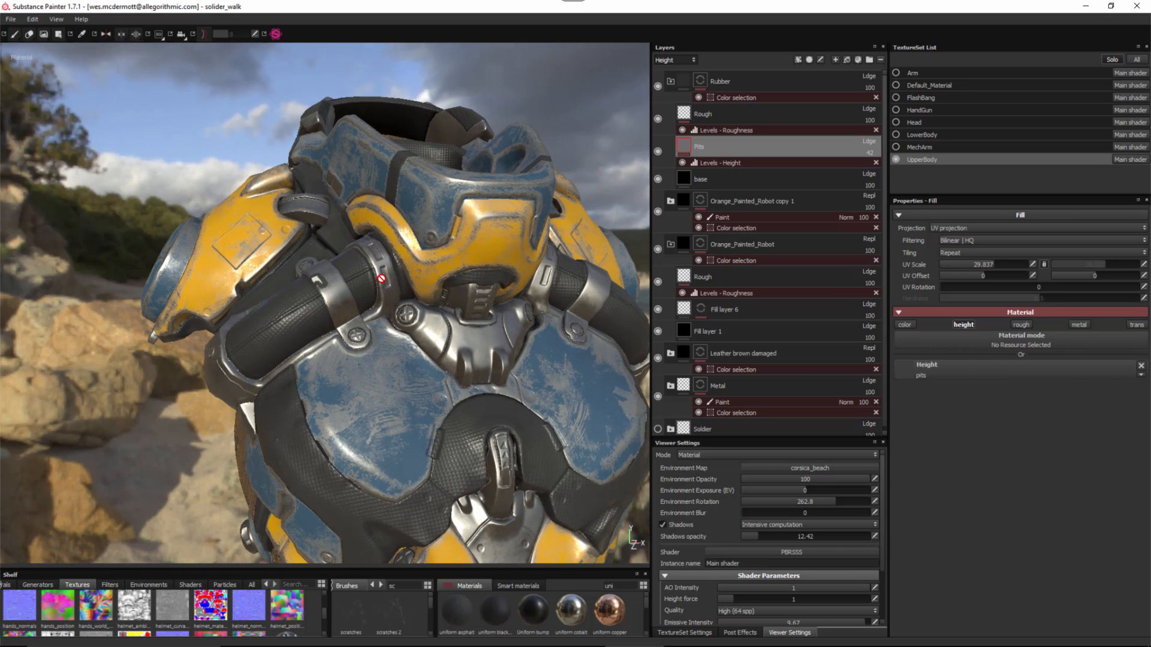
pyautogui.keyDown('alt'); pyautogui.moveTo(385, 264); pyautogui.dragTo(389, 252, button='middle'); pyautogui.keyUp('alt')
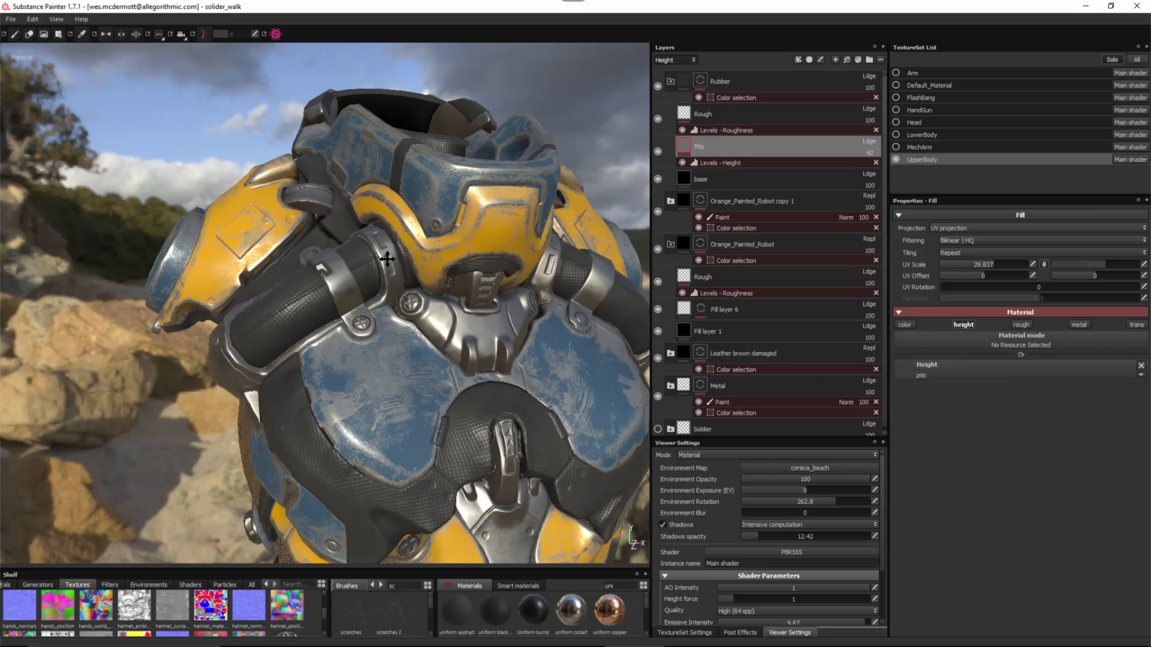
pyautogui.rightClick(734, 149)
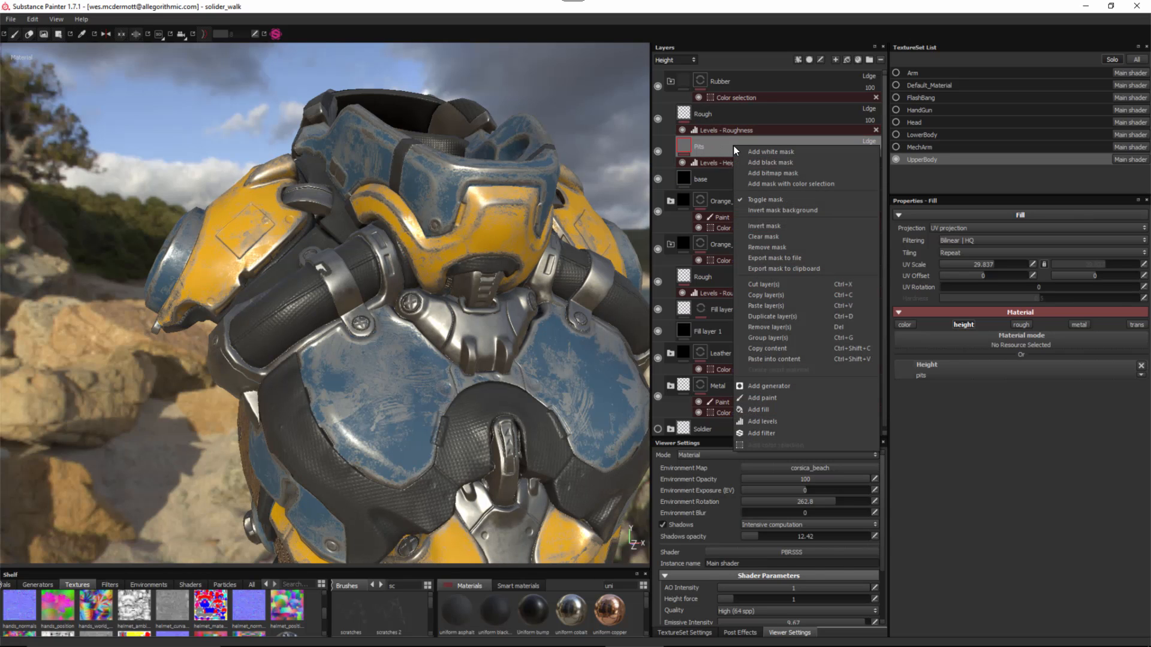
pyautogui.click(766, 151)
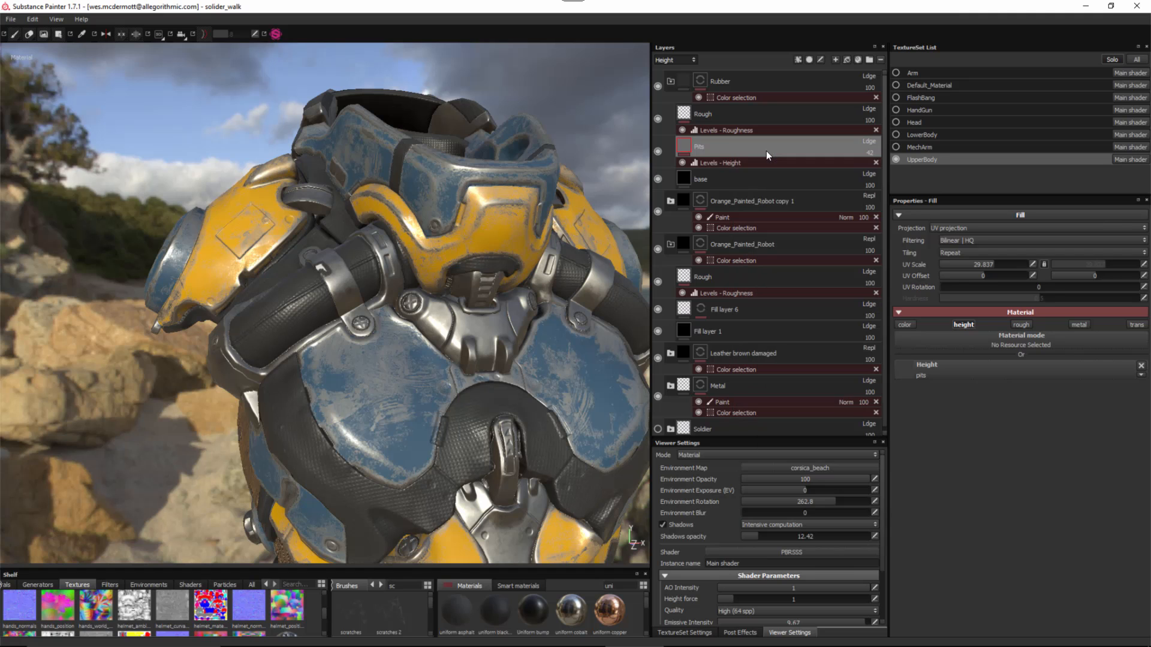
# - Polygon-fill black to mask the pits off the shoulder rubber and shoulder tube
pyautogui.keyDown('alt'); pyautogui.moveTo(395, 374); pyautogui.dragTo(362, 319, button='middle'); pyautogui.keyUp('alt')
pyautogui.keyDown('alt'); pyautogui.moveTo(383, 320); pyautogui.dragTo(416, 321, button='right'); pyautogui.keyUp('alt')
pyautogui.keyDown('alt'); pyautogui.moveTo(416, 320); pyautogui.dragTo(431, 326); pyautogui.keyUp('alt')
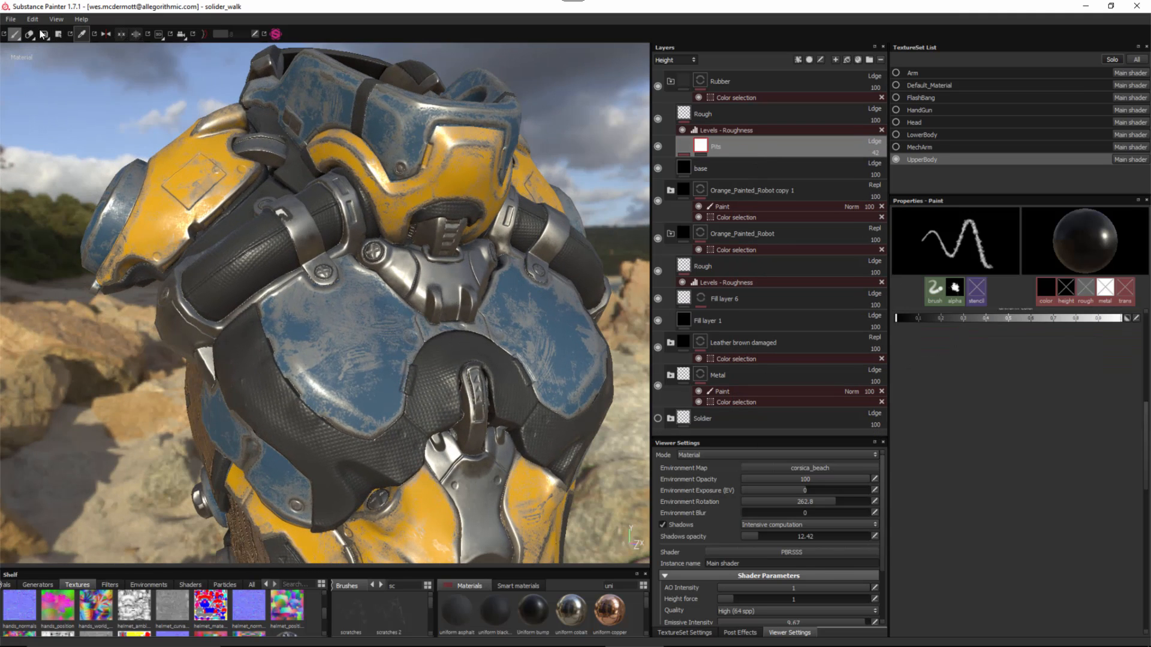
pyautogui.click(59, 34)
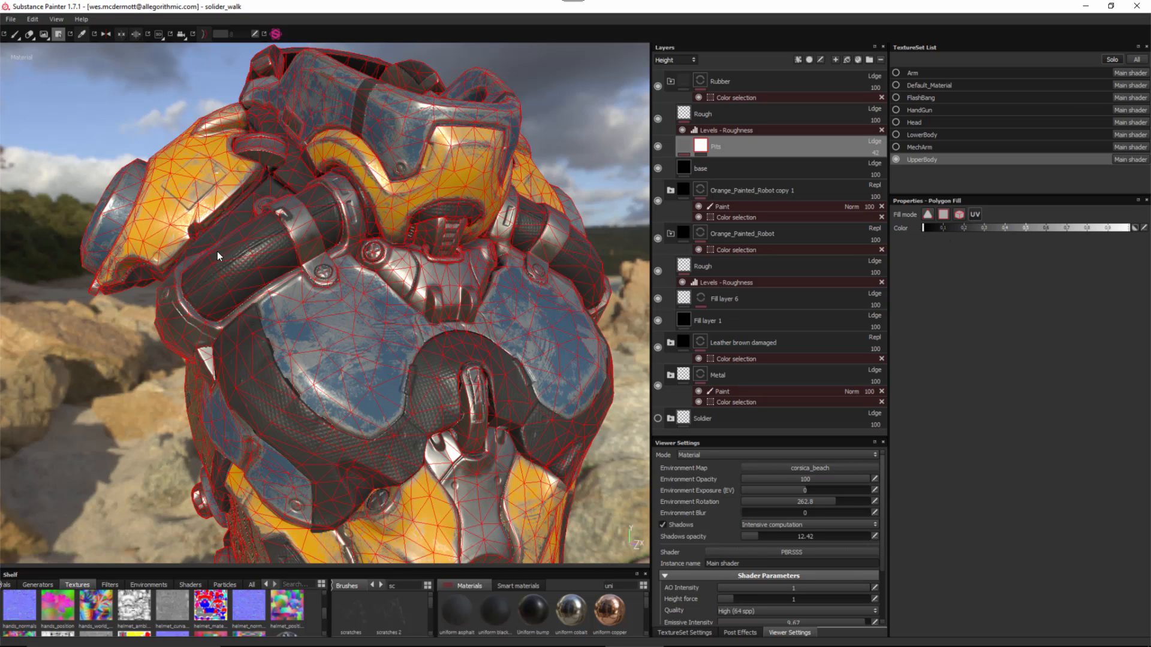
pyautogui.keyDown('alt'); pyautogui.moveTo(299, 278); pyautogui.dragTo(268, 260); pyautogui.keyUp('alt')
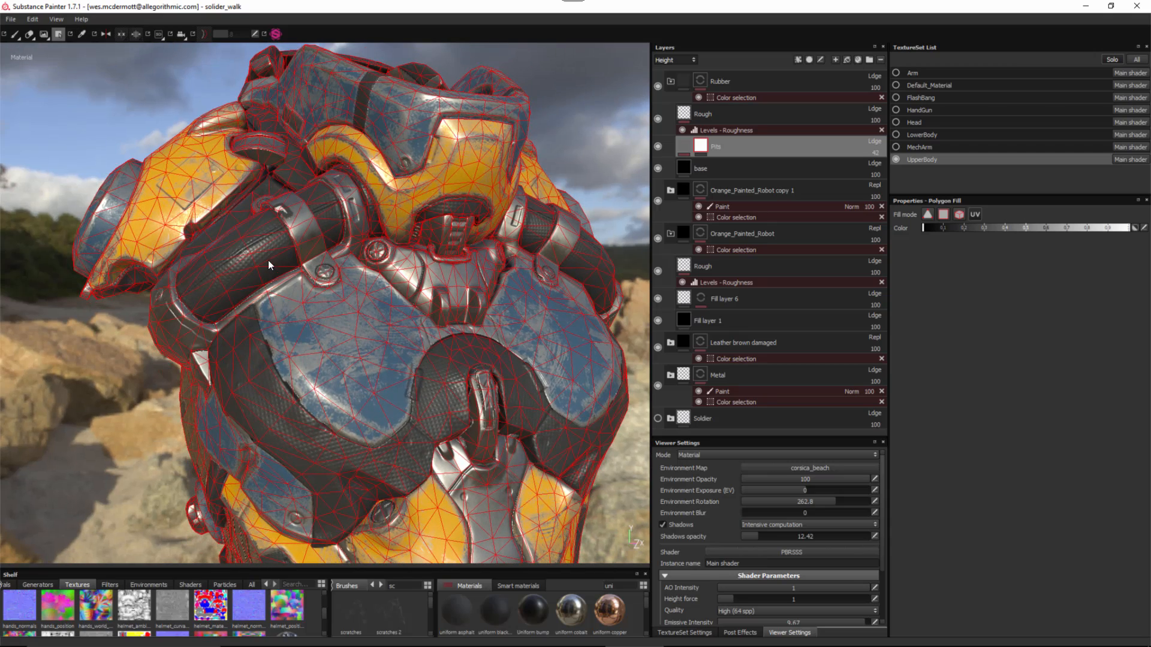
pyautogui.click(266, 255)
pyautogui.keyDown('alt'); pyautogui.moveTo(317, 277); pyautogui.dragTo(318, 284, button='middle'); pyautogui.keyUp('alt')
pyautogui.keyDown('alt'); pyautogui.moveTo(318, 284); pyautogui.dragTo(384, 261); pyautogui.keyUp('alt')
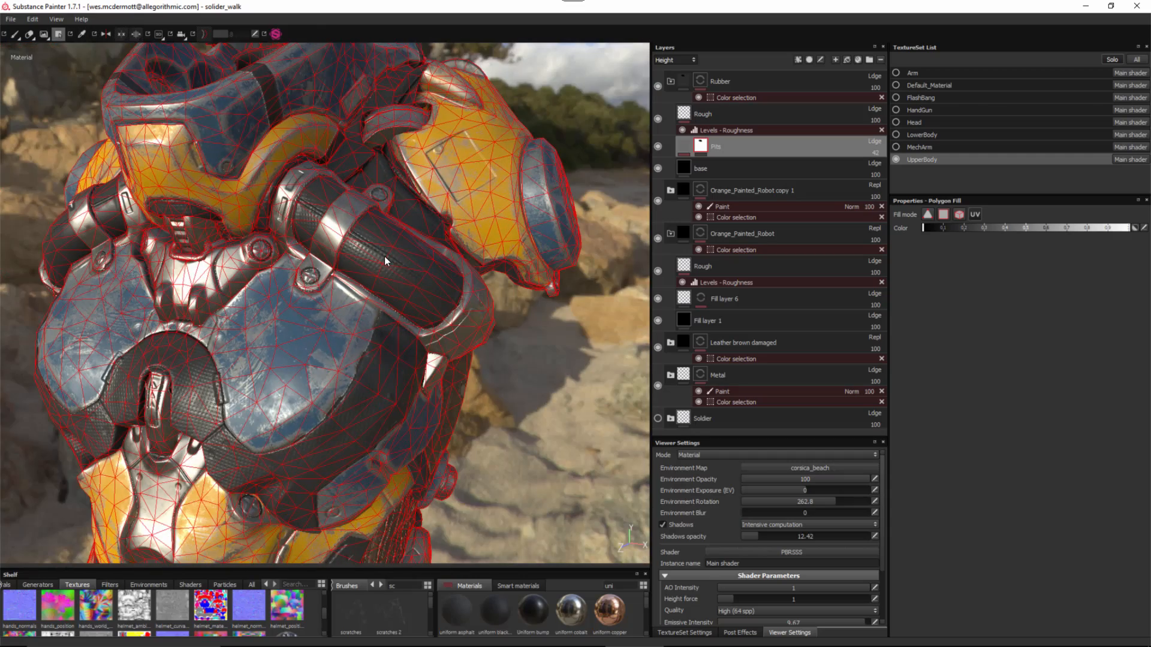
pyautogui.click(410, 274)
pyautogui.keyDown('alt'); pyautogui.moveTo(404, 344); pyautogui.dragTo(337, 313, button='right'); pyautogui.keyUp('alt')
pyautogui.moveTo(336, 312)
pyautogui.keyDown('alt'); pyautogui.mouseDown()
pyautogui.moveTo(457, 273)
pyautogui.moveTo(273, 272)
pyautogui.moveTo(372, 259)
pyautogui.moveTo(336, 269)
pyautogui.moveTo(313, 295)
pyautogui.moveTo(340, 299)
pyautogui.mouseUp(); pyautogui.keyUp('alt')
# - Return to the Paint tool and bring the torso's front closer into view
pyautogui.click(15, 34)
pyautogui.keyDown('ctrl'); pyautogui.keyDown('alt'); pyautogui.moveTo(340, 299); pyautogui.dragTo(311, 165, button='middle'); pyautogui.keyUp('alt'); pyautogui.keyUp('ctrl')
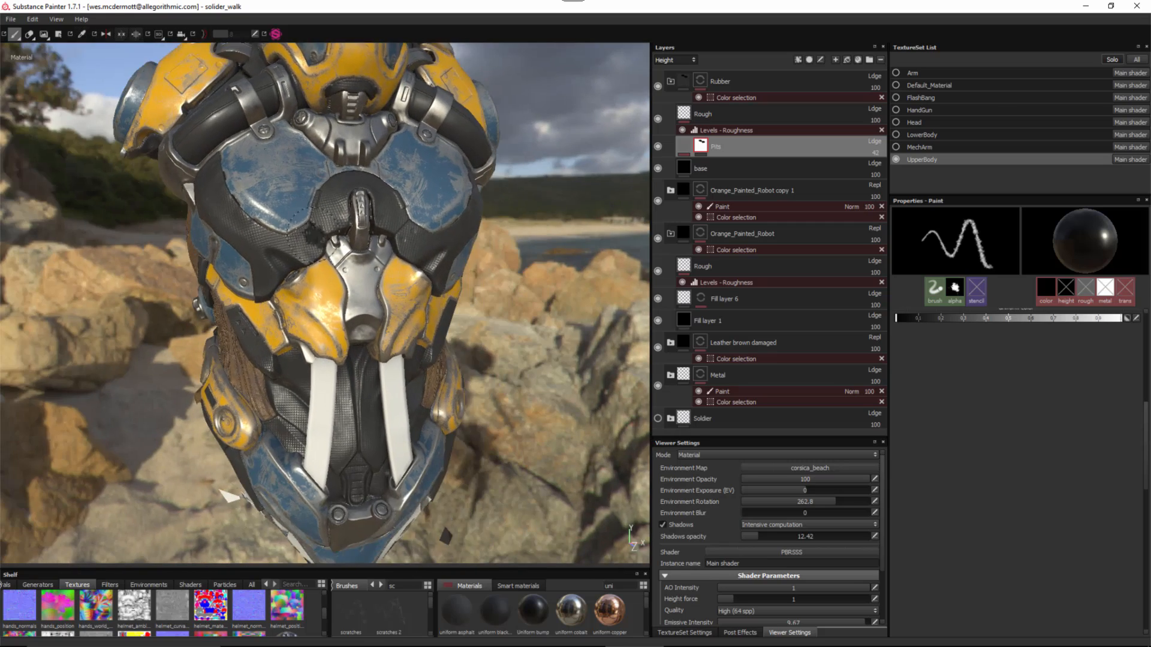
pyautogui.keyDown('alt'); pyautogui.moveTo(310, 164); pyautogui.dragTo(335, 180, button='right'); pyautogui.keyUp('alt')
pyautogui.keyDown('alt'); pyautogui.moveTo(335, 180); pyautogui.dragTo(337, 147); pyautogui.keyUp('alt')
# - Raise the upper Rough layer's Levels - Roughness black point from 0.235 to 0.397
pyautogui.click(735, 120)
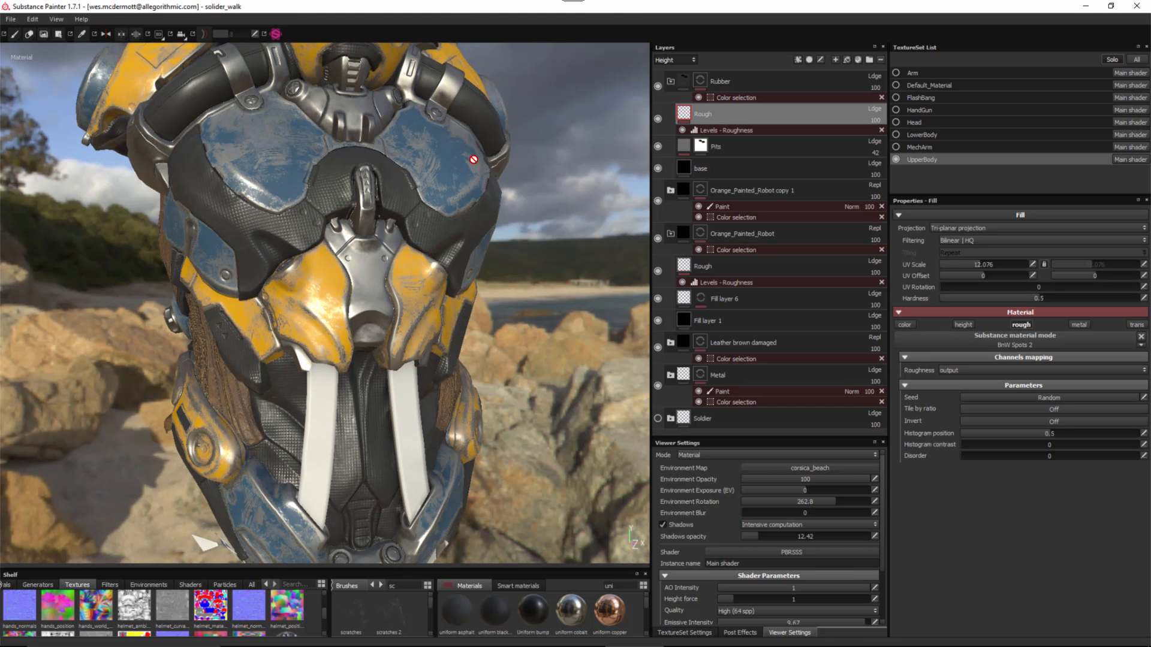
pyautogui.click(708, 128)
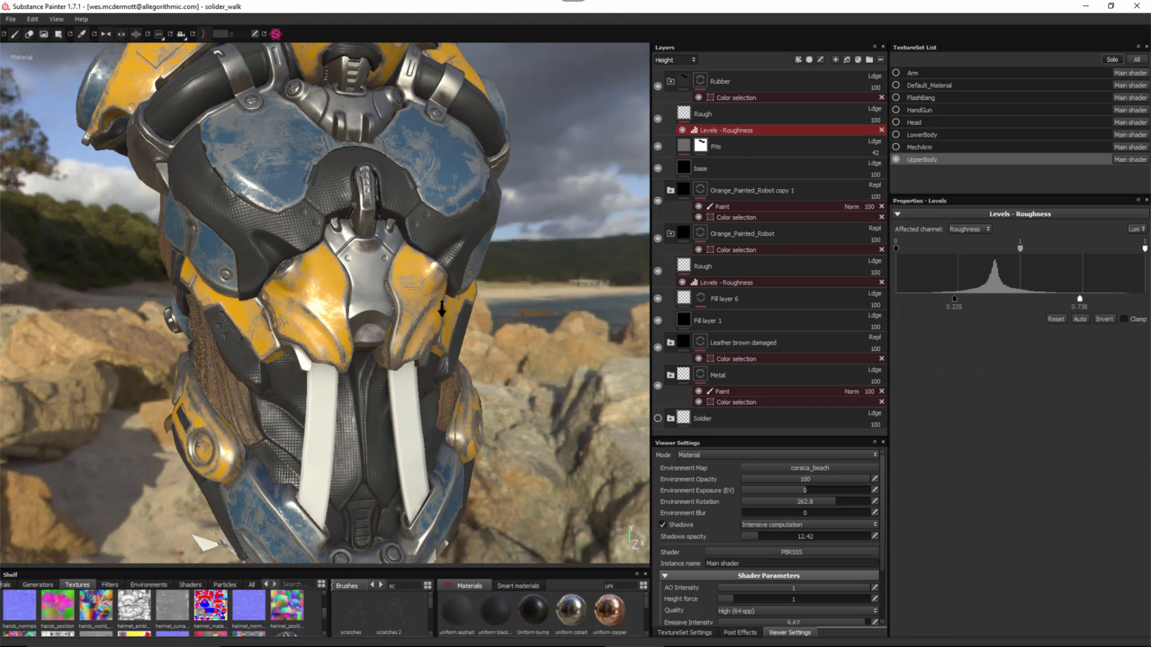
pyautogui.keyDown('alt'); pyautogui.moveTo(442, 310); pyautogui.dragTo(416, 305, button='right'); pyautogui.keyUp('alt')
pyautogui.keyDown('alt'); pyautogui.moveTo(416, 306); pyautogui.dragTo(468, 296); pyautogui.keyUp('alt')
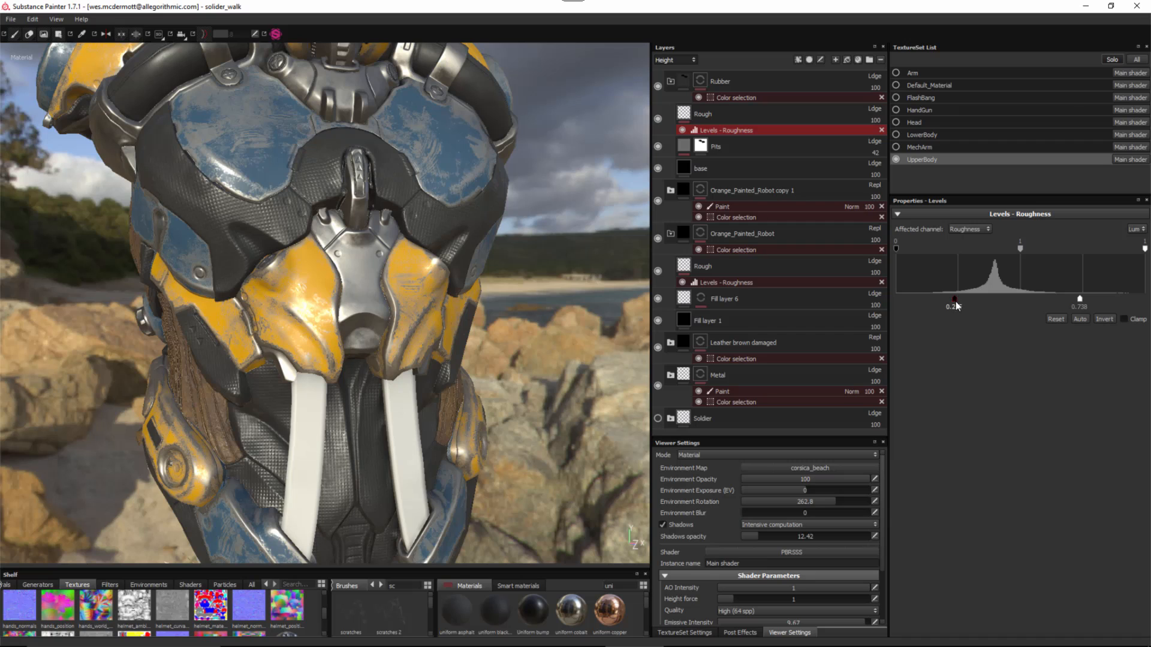
pyautogui.moveTo(957, 299); pyautogui.dragTo(1007, 311)
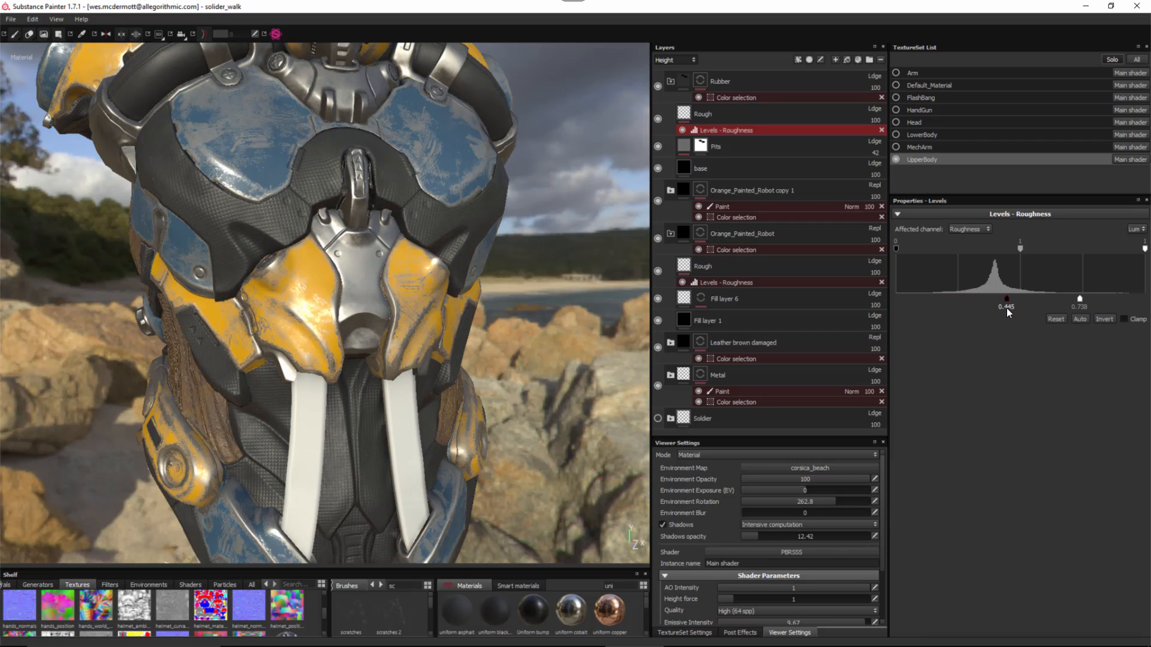
pyautogui.moveTo(1000, 309); pyautogui.dragTo(995, 308)
pyautogui.keyDown('alt'); pyautogui.moveTo(531, 322); pyautogui.dragTo(396, 273, button='right'); pyautogui.keyUp('alt')
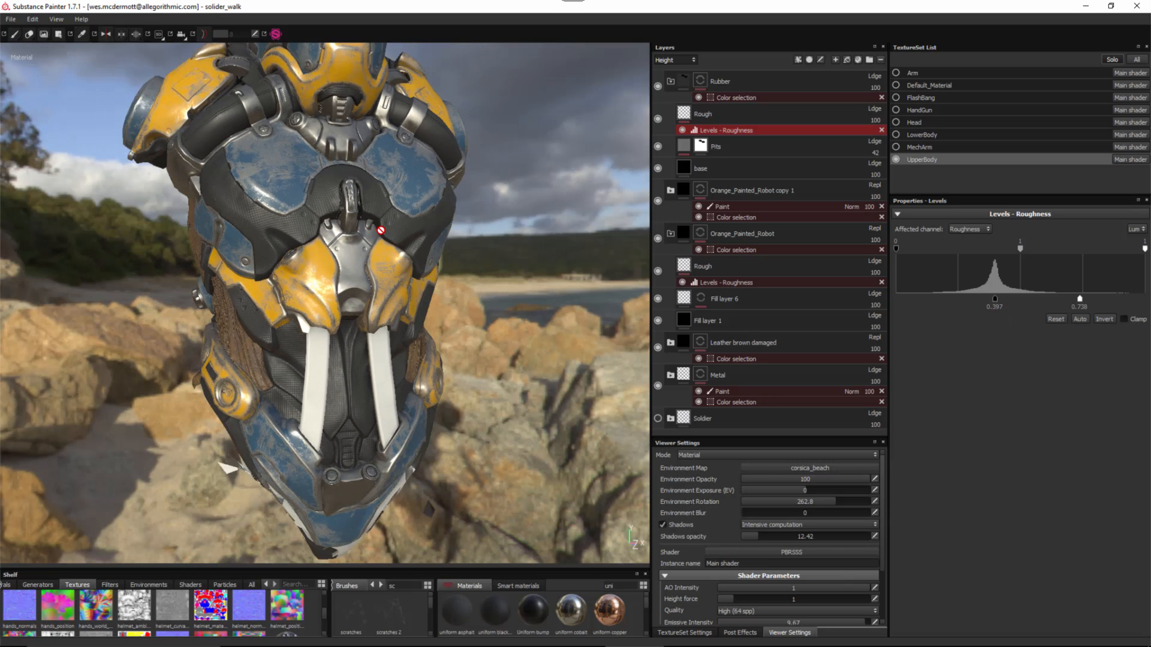
pyautogui.keyDown('alt'); pyautogui.moveTo(383, 269); pyautogui.dragTo(419, 263); pyautogui.keyUp('alt')
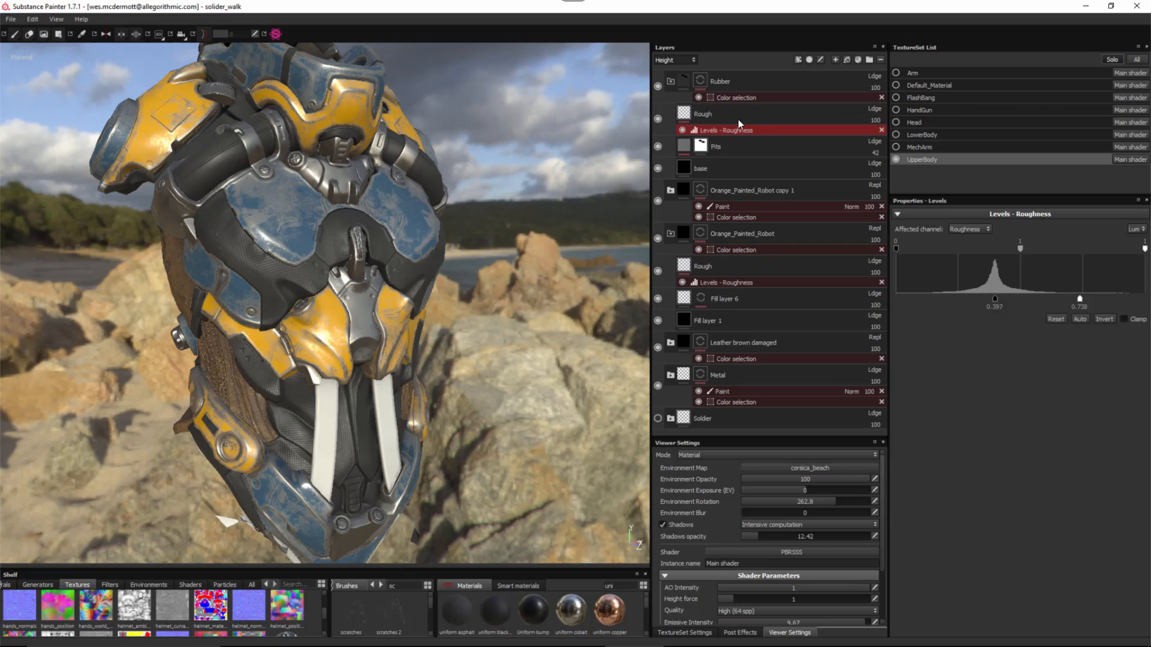
# - Add yellow (255, 255, 0) to Rubber's color-selection IDs beside gray, then collapse the Rubber folder
pyautogui.click(720, 95)
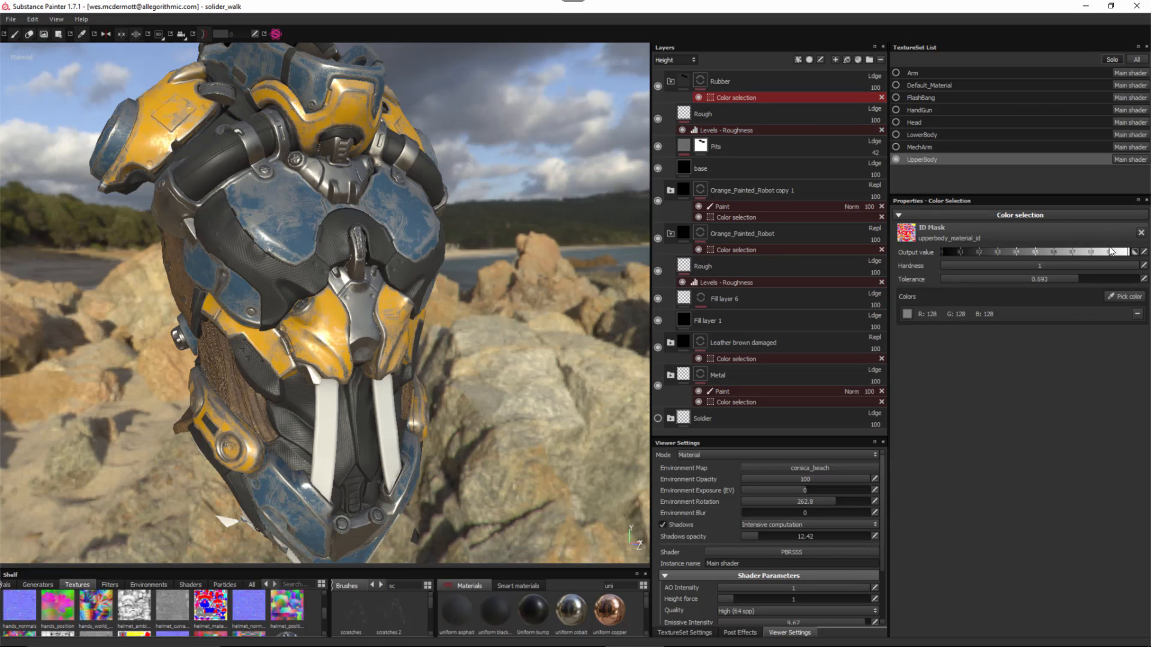
pyautogui.click(1126, 296)
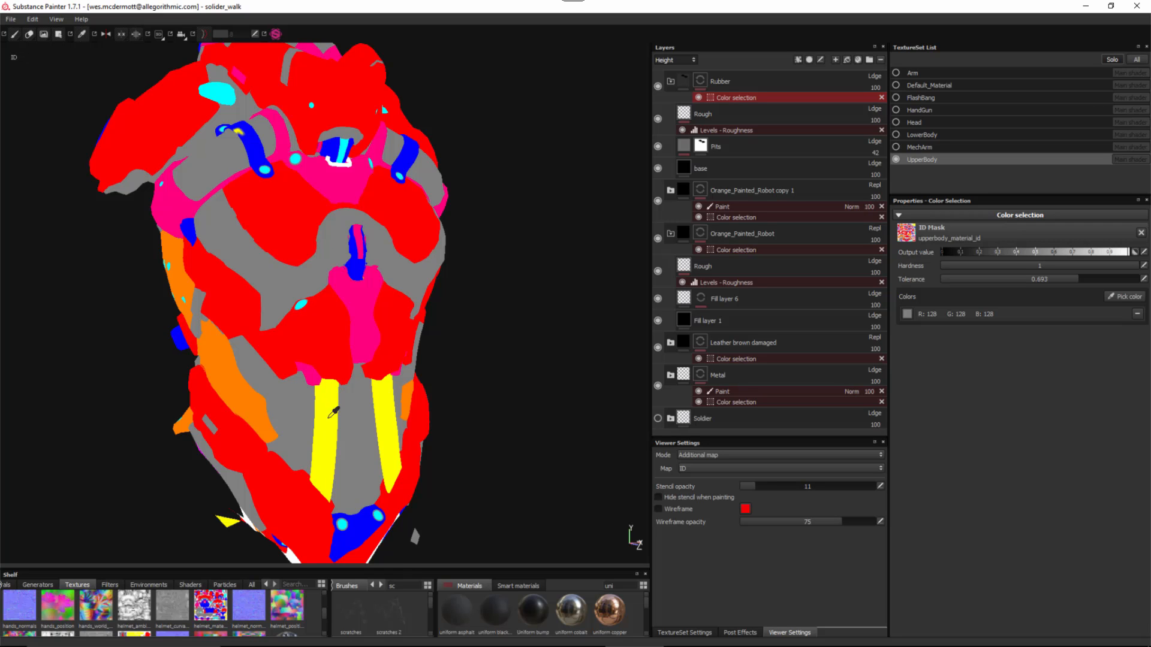
pyautogui.click(333, 399)
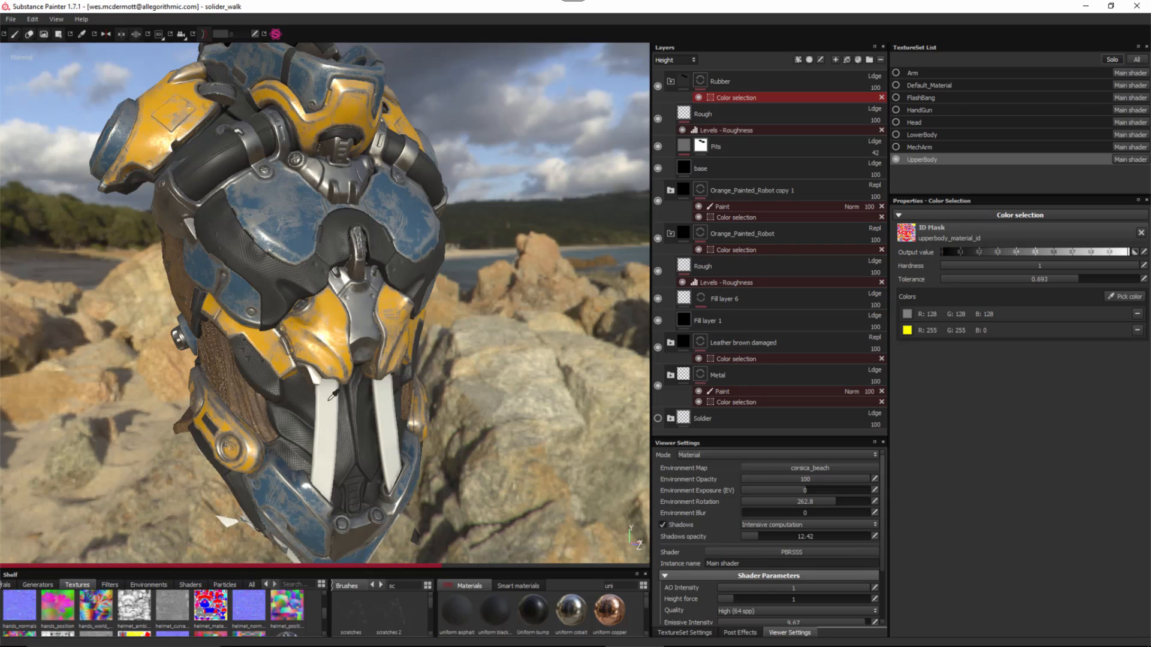
pyautogui.keyDown('alt'); pyautogui.moveTo(368, 351); pyautogui.dragTo(372, 327); pyautogui.keyUp('alt')
pyautogui.keyDown('alt'); pyautogui.moveTo(372, 327); pyautogui.dragTo(368, 349, button='middle'); pyautogui.keyUp('alt')
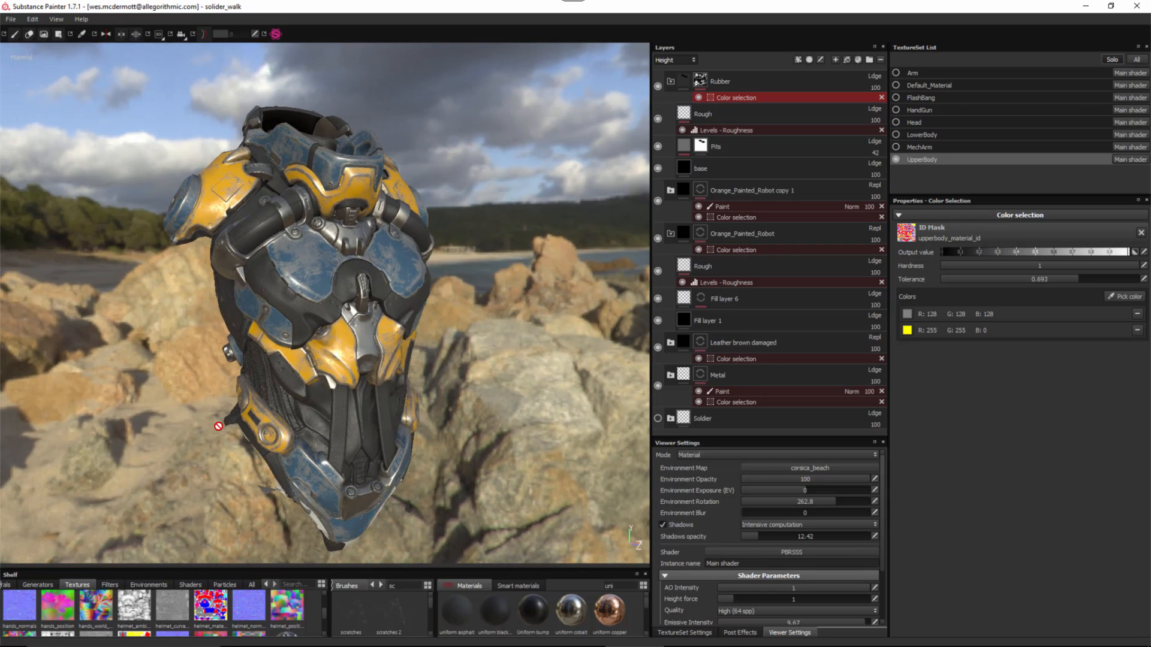
pyautogui.keyDown('alt'); pyautogui.moveTo(432, 313); pyautogui.dragTo(457, 312); pyautogui.keyUp('alt')
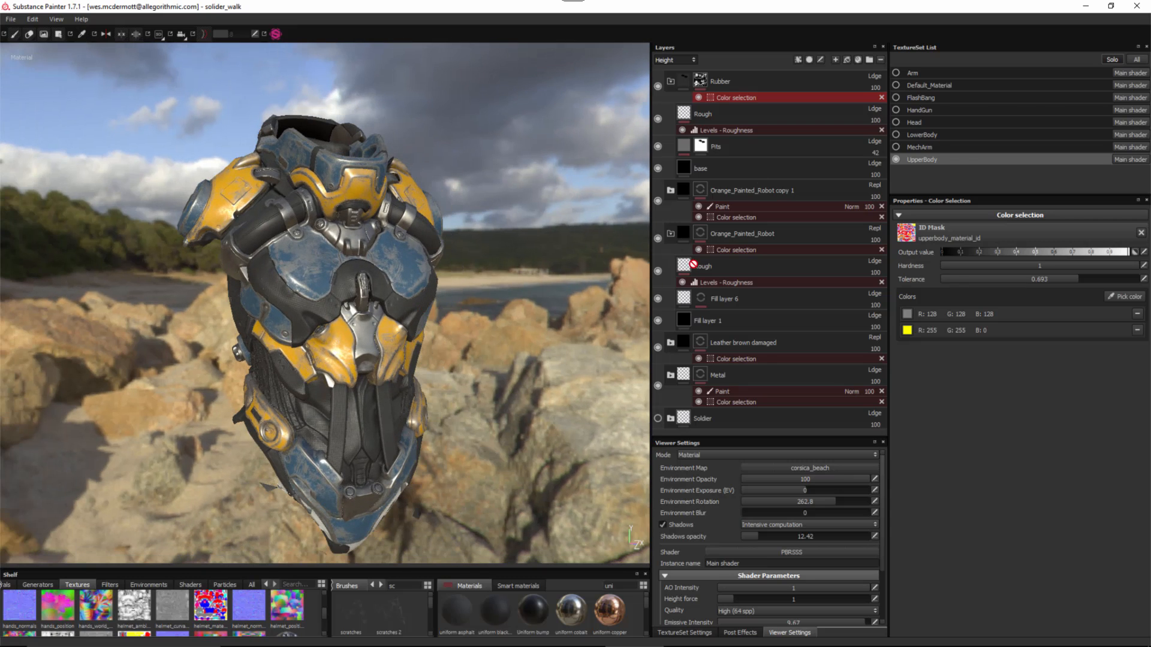
pyautogui.click(670, 82)
# - Collapse Orange_Painted_Robot and add a new fill layer named Dirt above Rubber
pyautogui.click(670, 157)
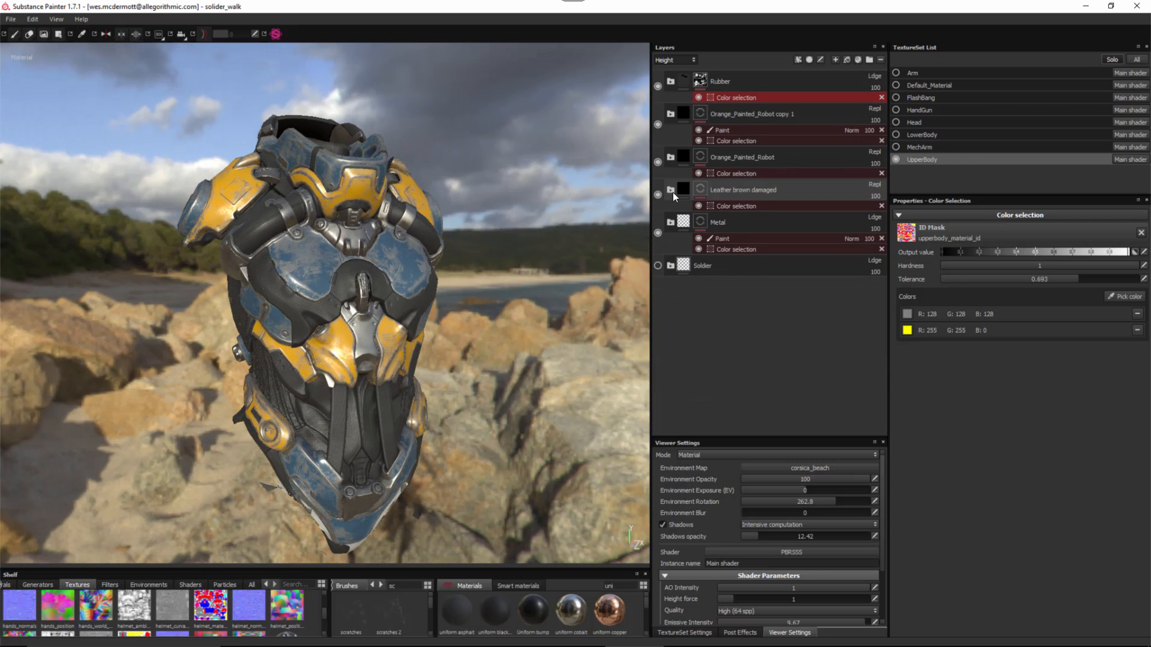
pyautogui.click(755, 78)
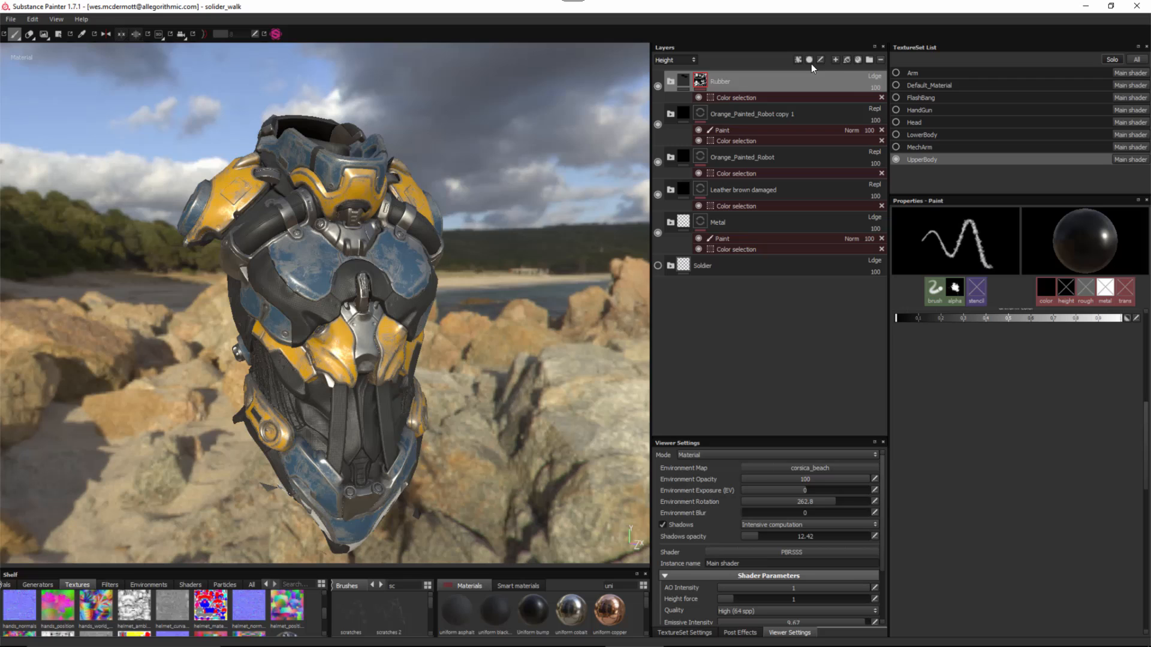
pyautogui.click(846, 59)
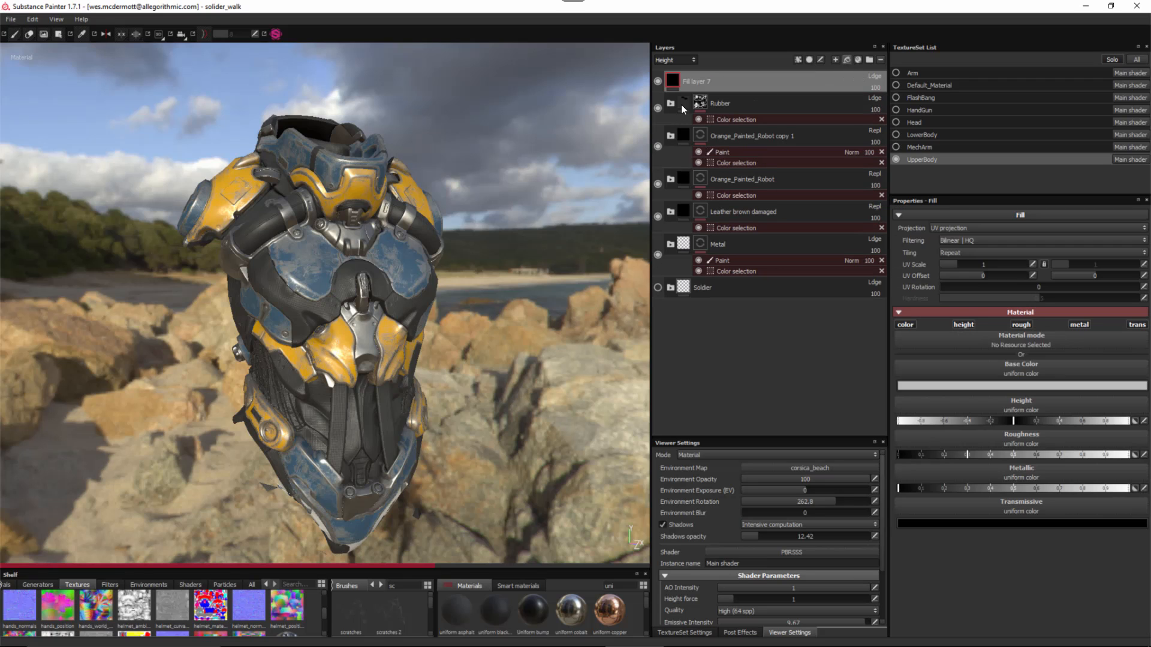
pyautogui.doubleClick(690, 82)
pyautogui.write('D')
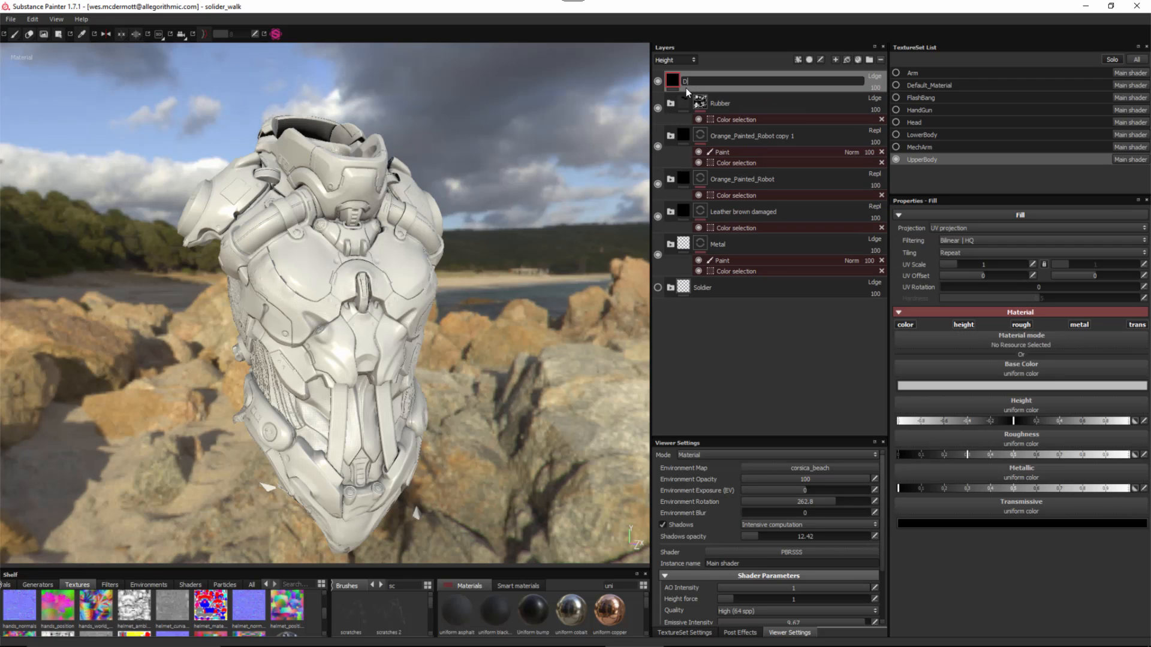
pyautogui.write('irt')
pyautogui.press('Return')
# - Give the Dirt fill roughness about 0.37 and a very dark brown base colour
pyautogui.moveTo(983, 455); pyautogui.dragTo(1055, 458)
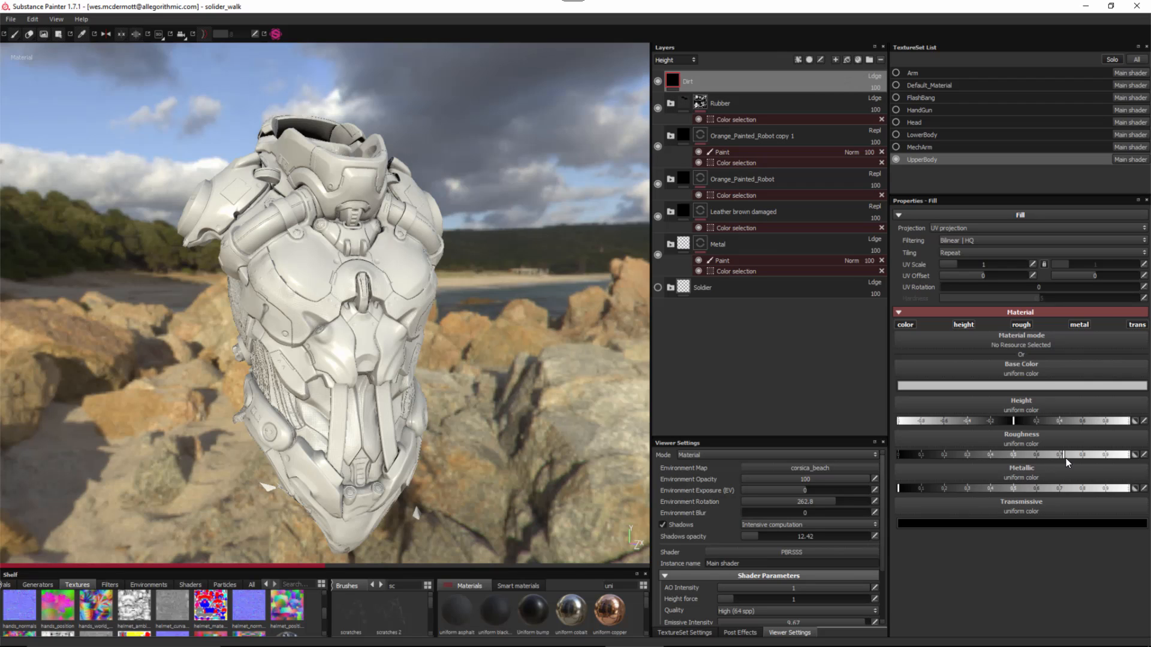
pyautogui.click(944, 386)
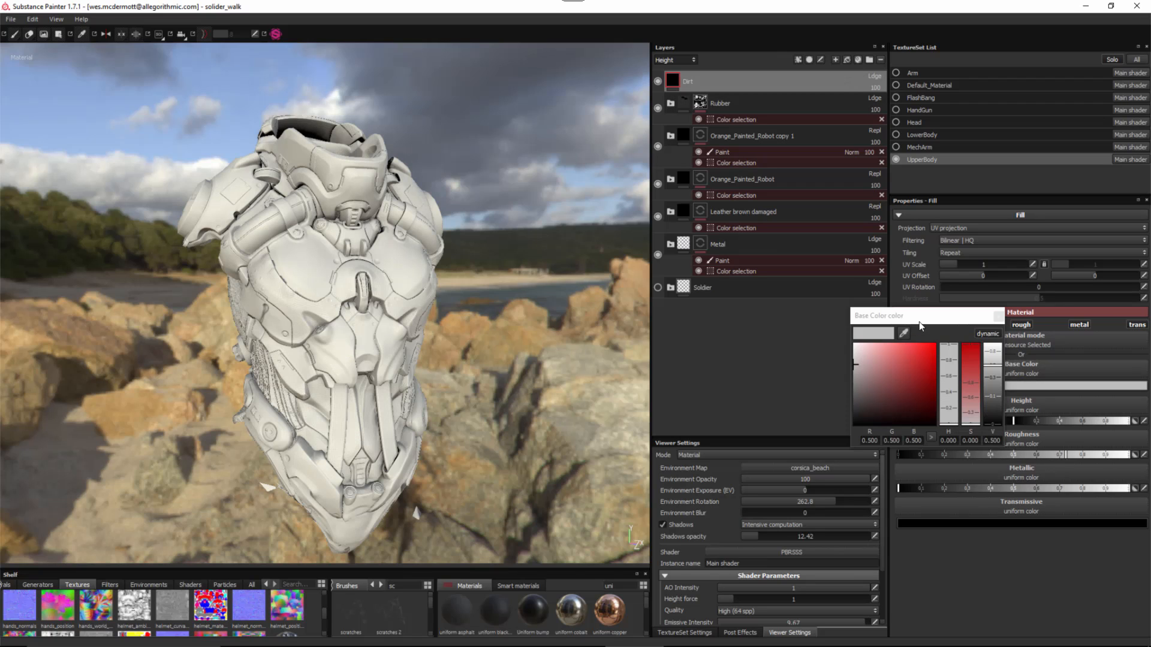
pyautogui.click(864, 372)
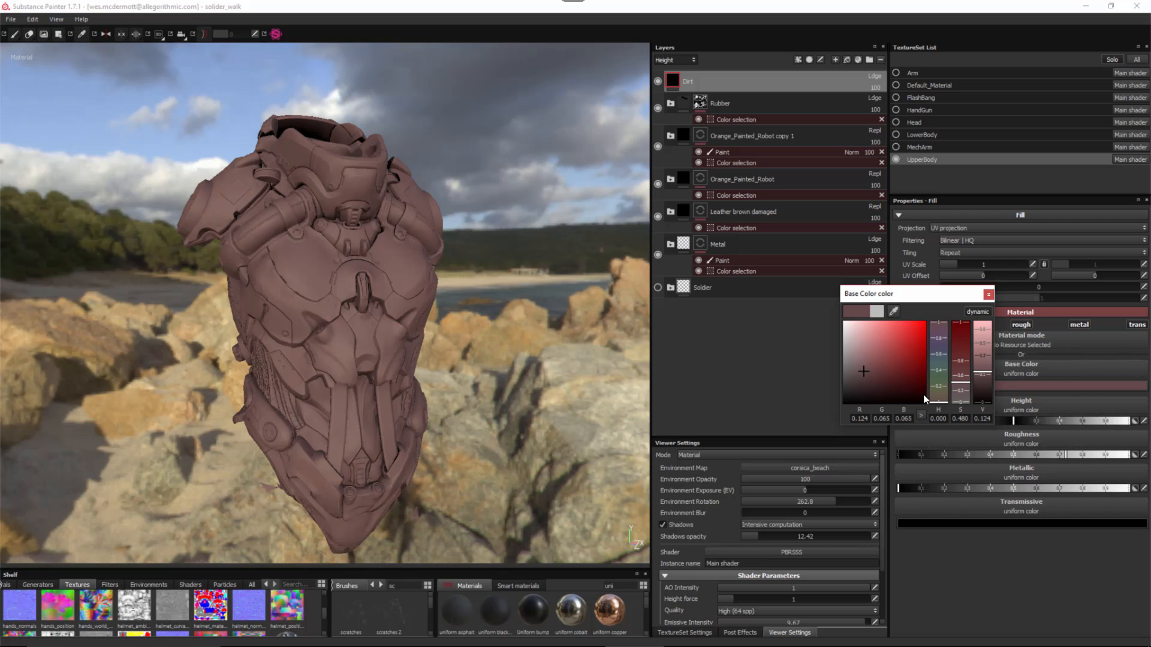
pyautogui.click(935, 397)
pyautogui.click(868, 380)
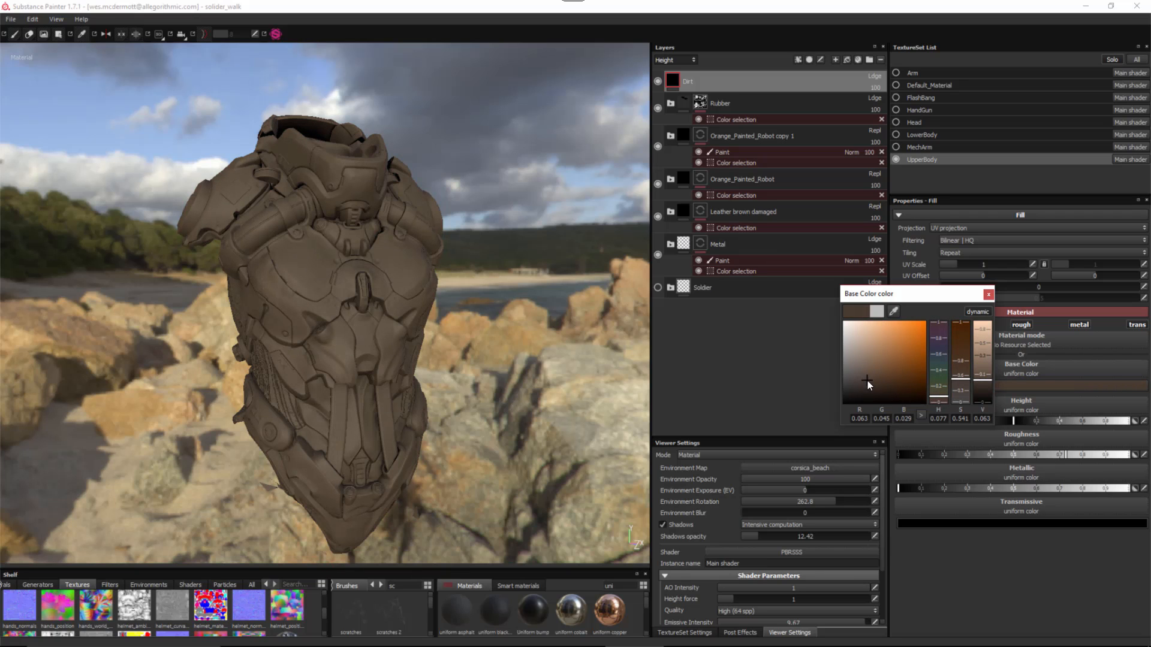
pyautogui.click(991, 383)
pyautogui.click(991, 384)
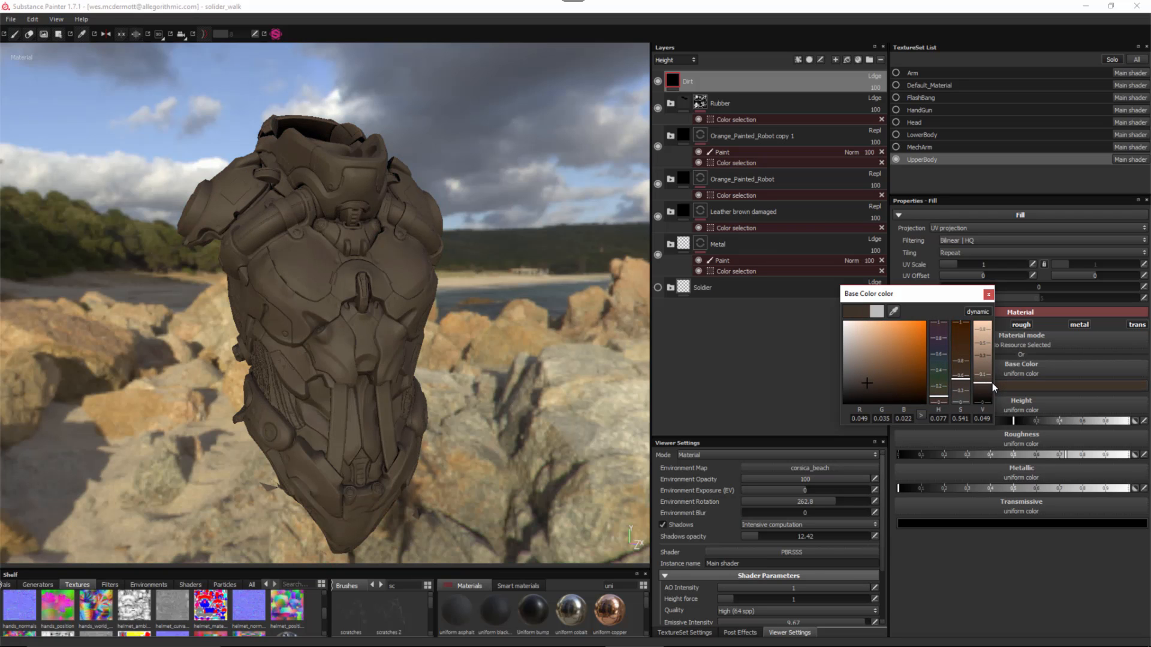
pyautogui.click(988, 294)
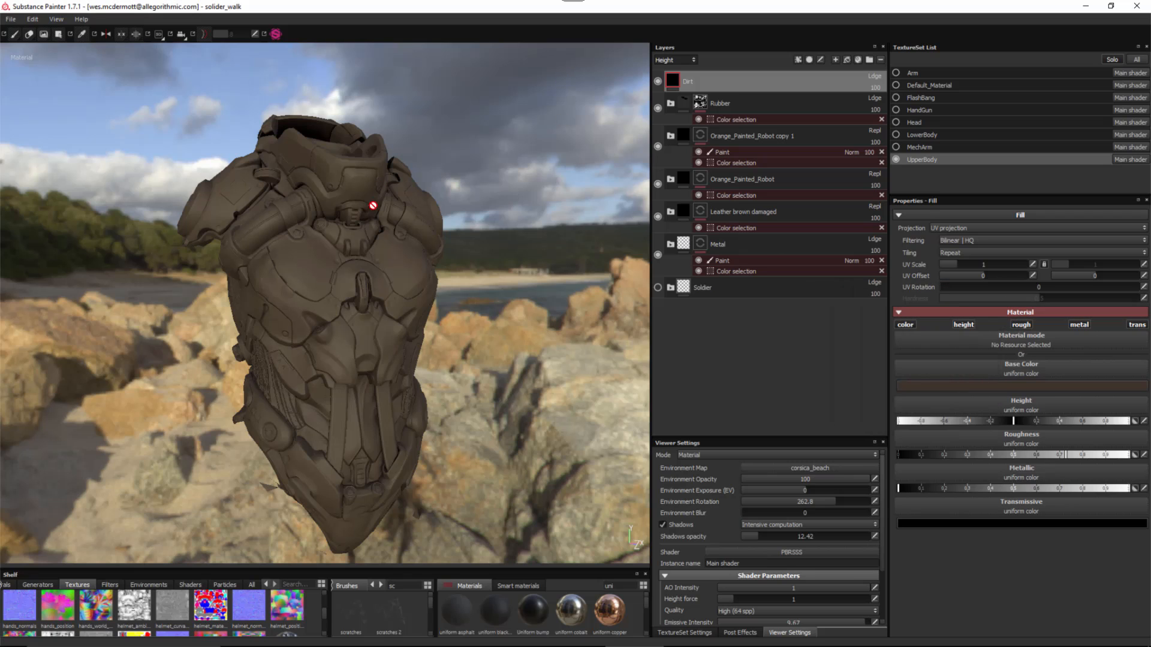
# - Add a black mask to Dirt holding an empty generator
pyautogui.rightClick(730, 79)
pyautogui.click(751, 93)
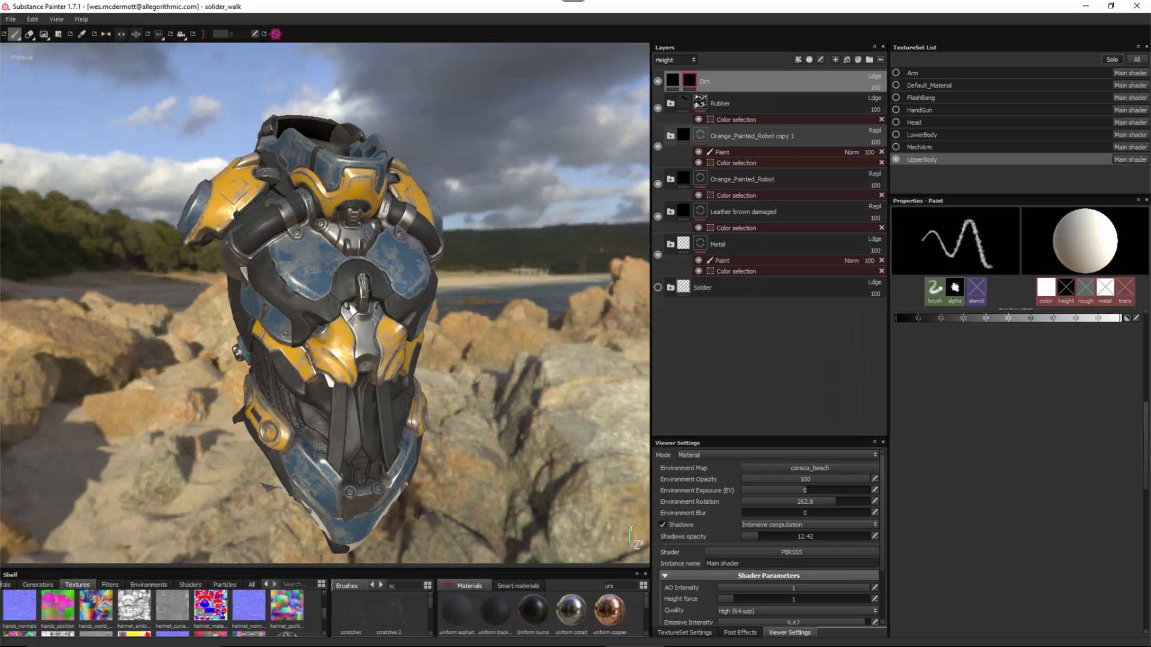
pyautogui.keyDown('alt'); pyautogui.moveTo(217, 187); pyautogui.dragTo(342, 252, button='right'); pyautogui.keyUp('alt')
pyautogui.keyDown('alt'); pyautogui.moveTo(342, 252); pyautogui.dragTo(319, 227, button='middle'); pyautogui.keyUp('alt')
pyautogui.keyDown('alt'); pyautogui.moveTo(319, 226); pyautogui.dragTo(321, 235); pyautogui.keyUp('alt')
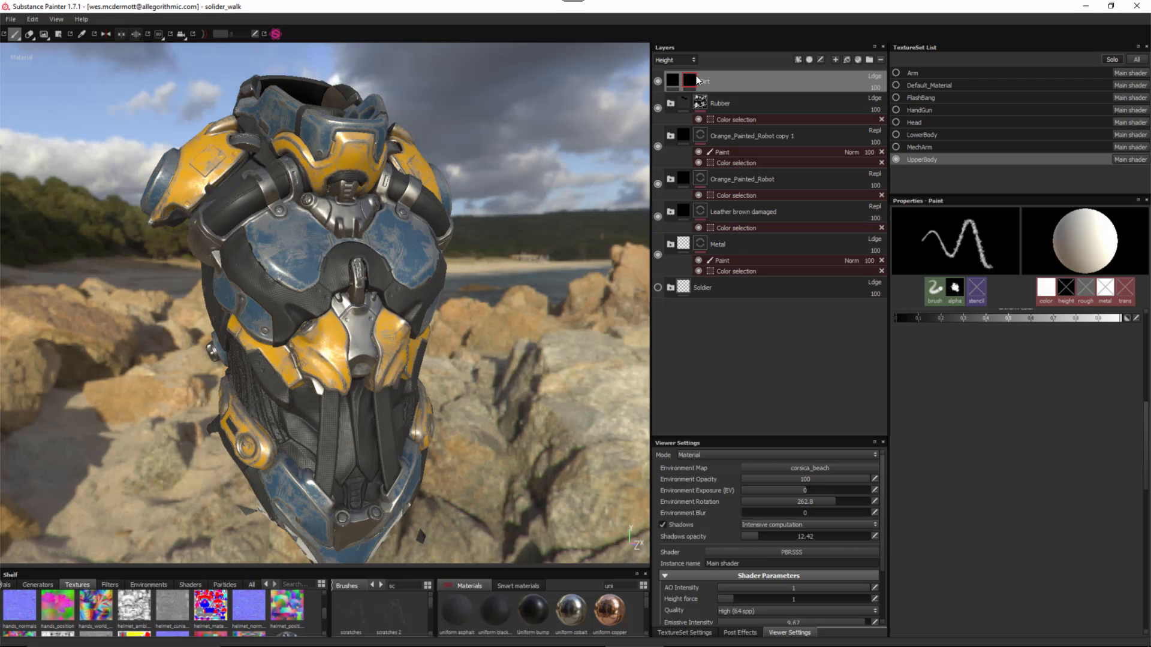
pyautogui.click(797, 60)
pyautogui.click(818, 71)
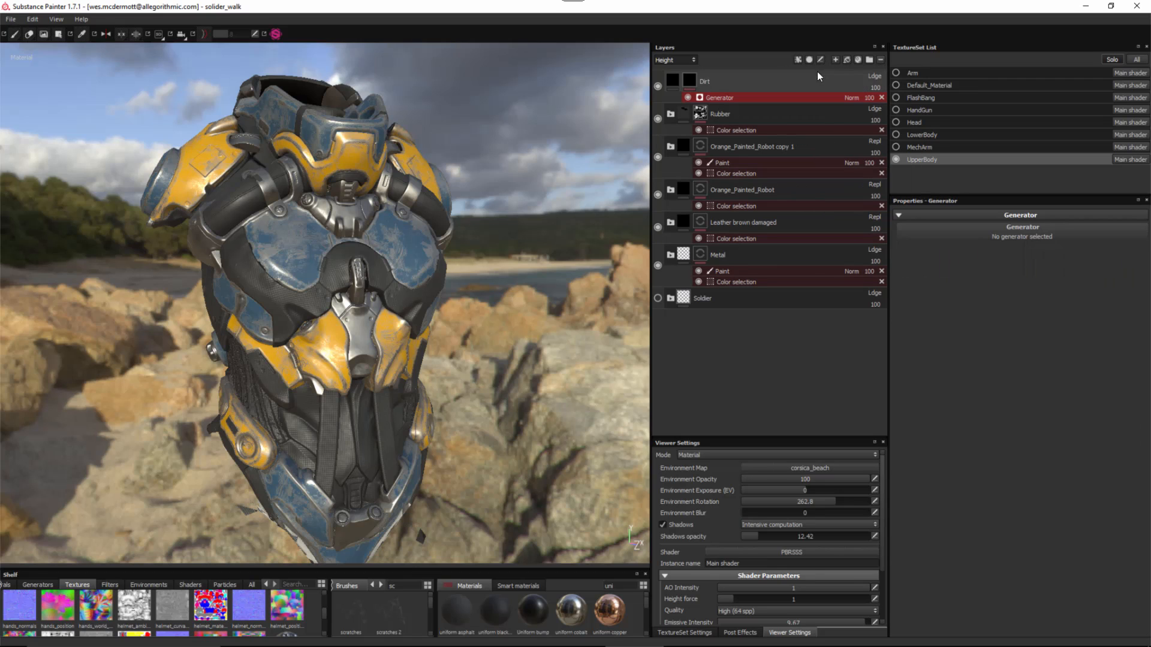
# - Load MG Dirt into the Dirt mask generator with Dirt Level 0.79 and Grunge Amount 0.37
pyautogui.click(927, 233)
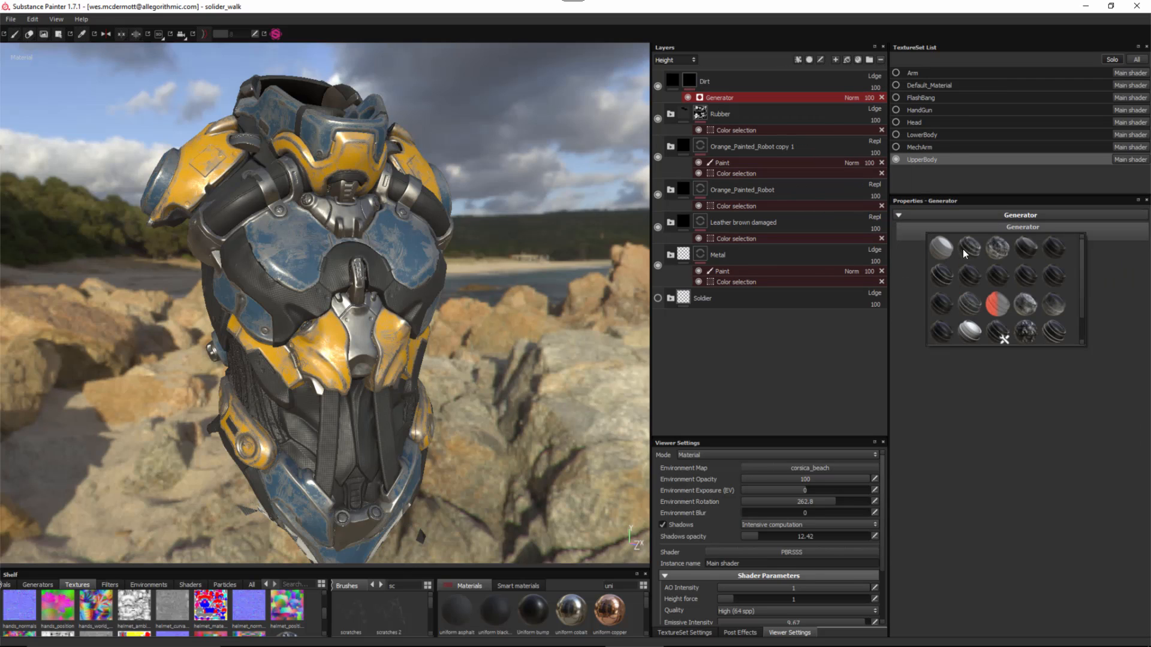
pyautogui.moveTo(964, 252)
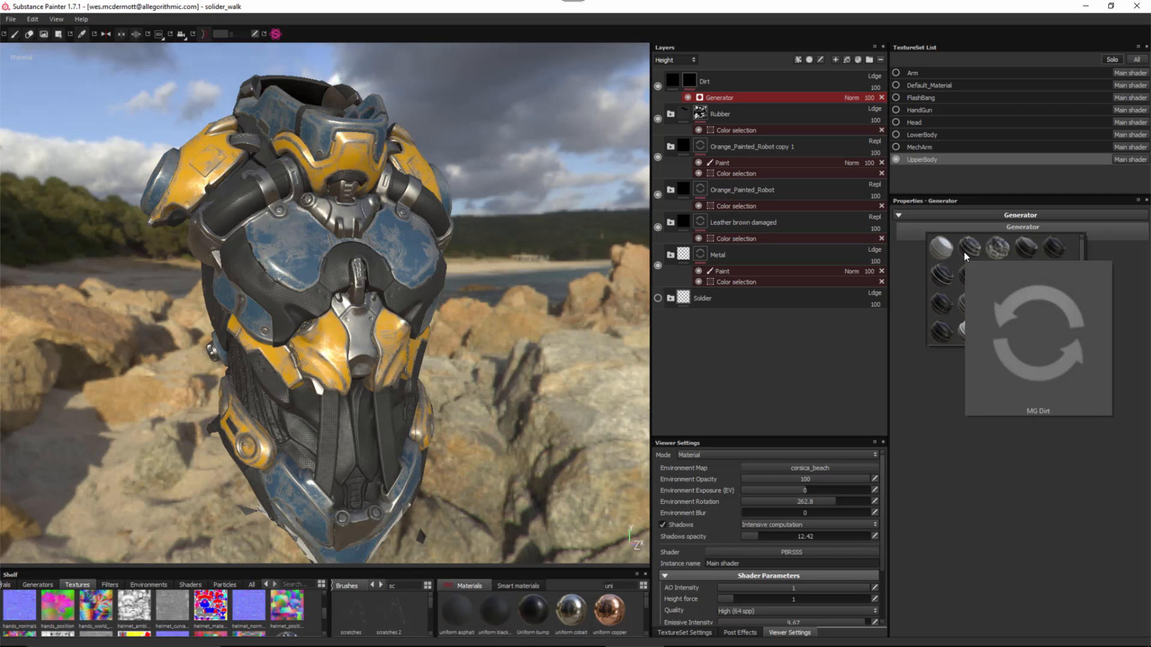
pyautogui.click(965, 253)
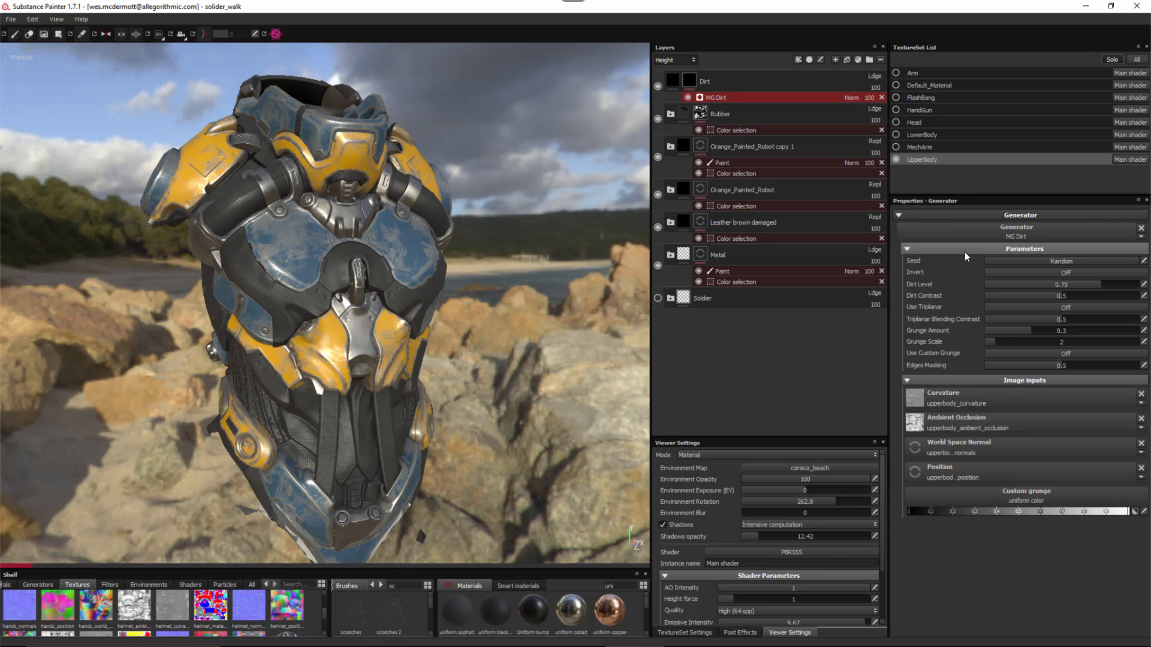
pyautogui.keyDown('alt'); pyautogui.moveTo(473, 275); pyautogui.dragTo(565, 407, button='right'); pyautogui.keyUp('alt')
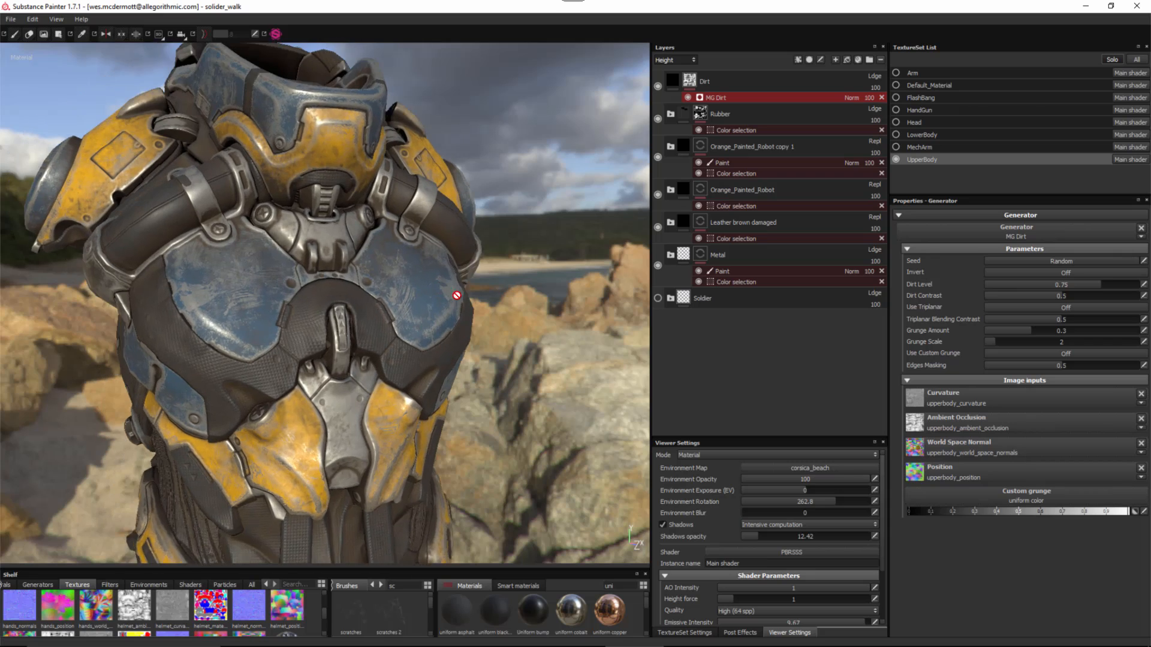
pyautogui.keyDown('alt'); pyautogui.moveTo(457, 293); pyautogui.dragTo(504, 277); pyautogui.keyUp('alt')
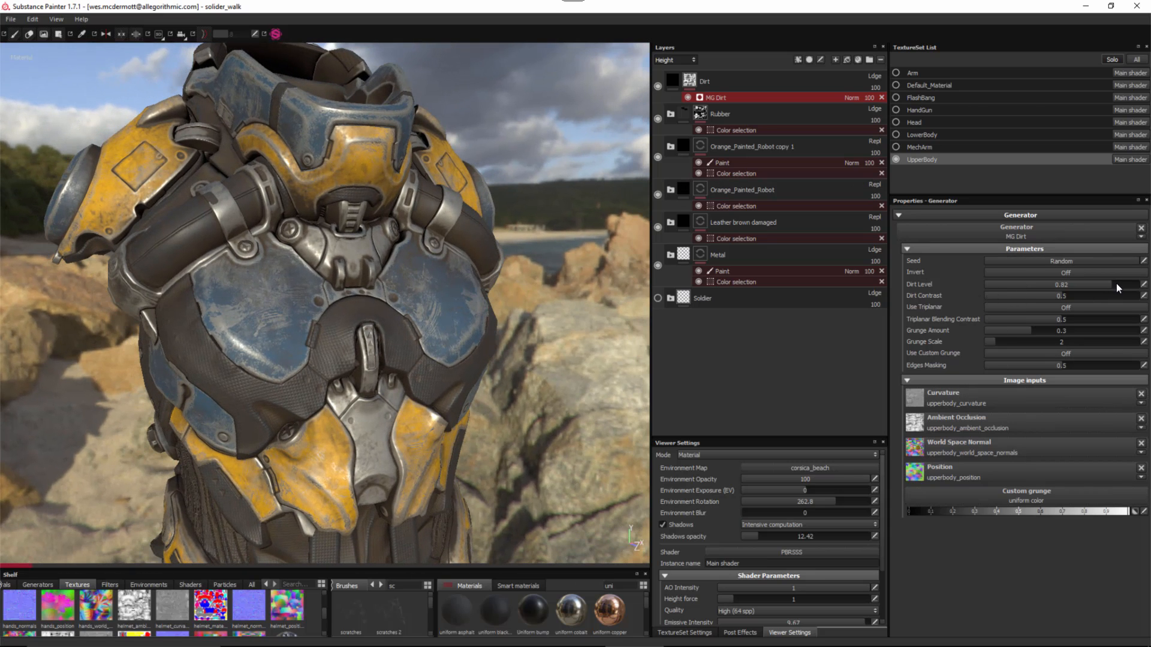
pyautogui.moveTo(1116, 283); pyautogui.dragTo(1106, 283)
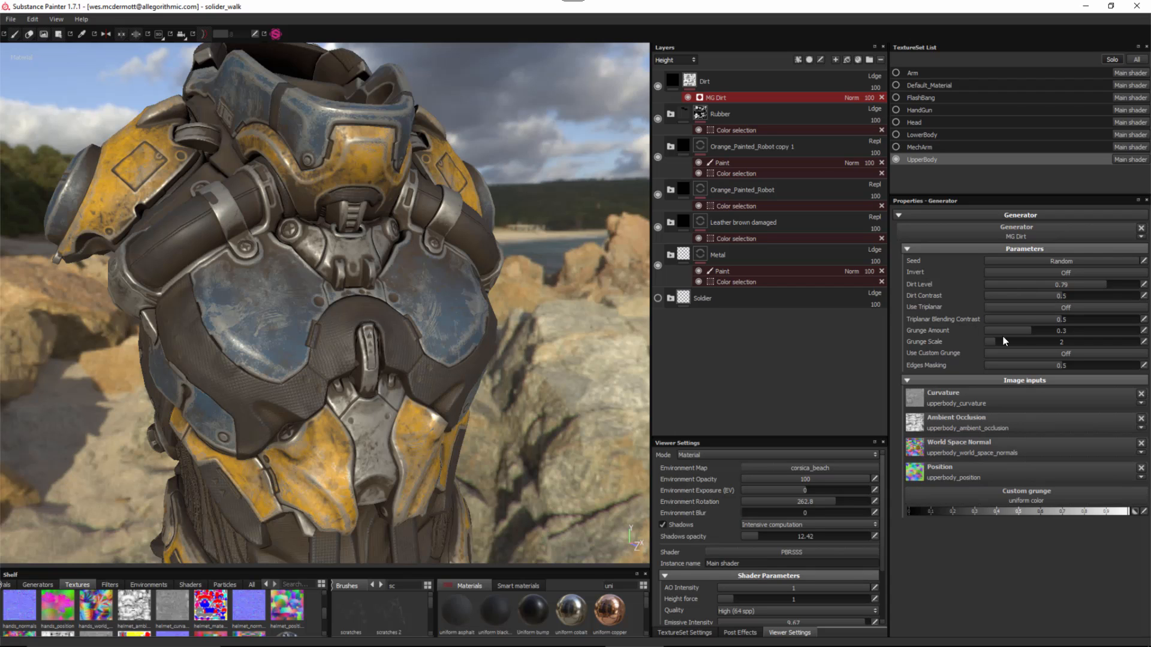
pyautogui.moveTo(1043, 330); pyautogui.dragTo(1044, 333)
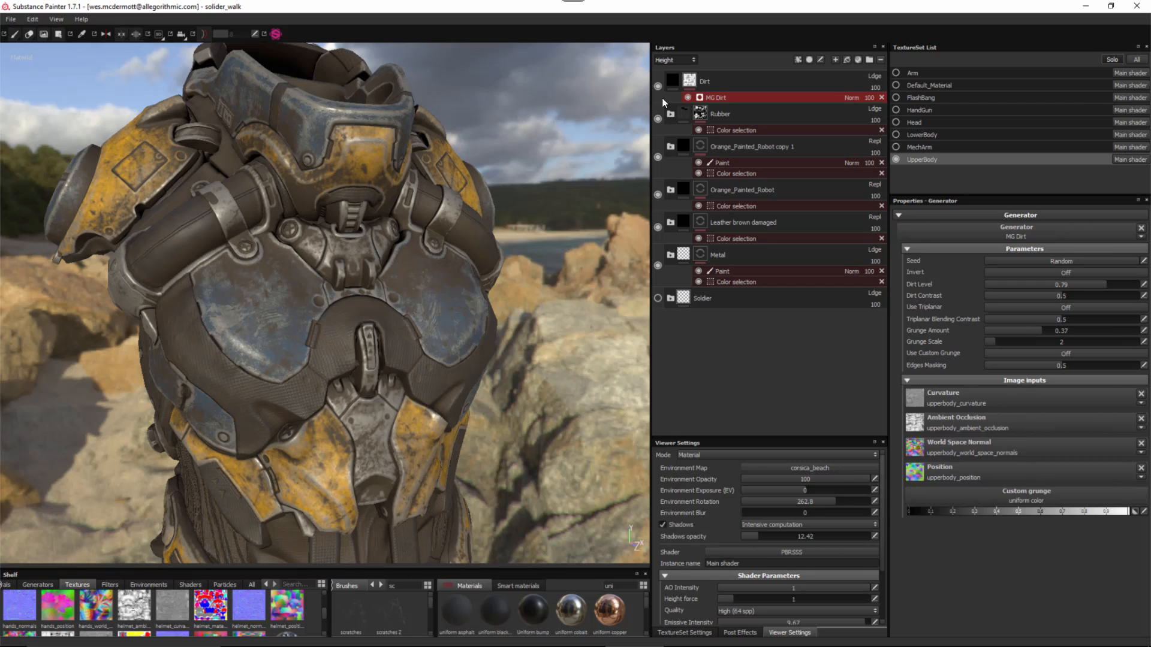
# - Preview Base Color thumbnails, try Dirt in Multiply at 83 and Darken, then revert to Normal at 100
pyautogui.click(670, 78)
pyautogui.click(673, 60)
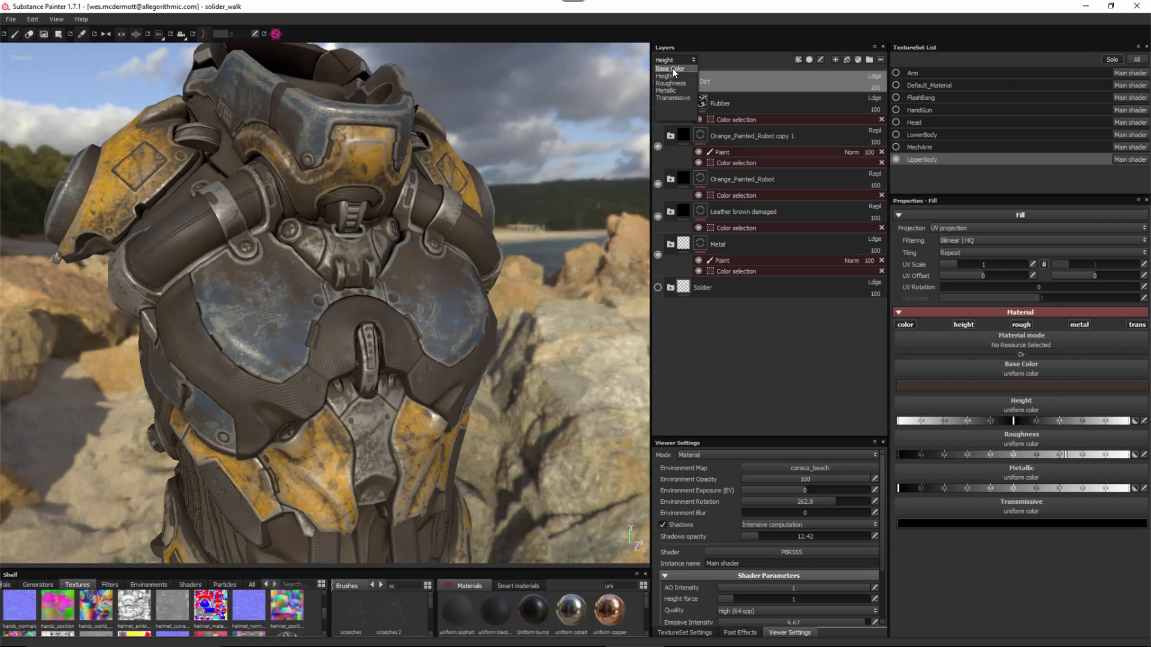
pyautogui.click(672, 69)
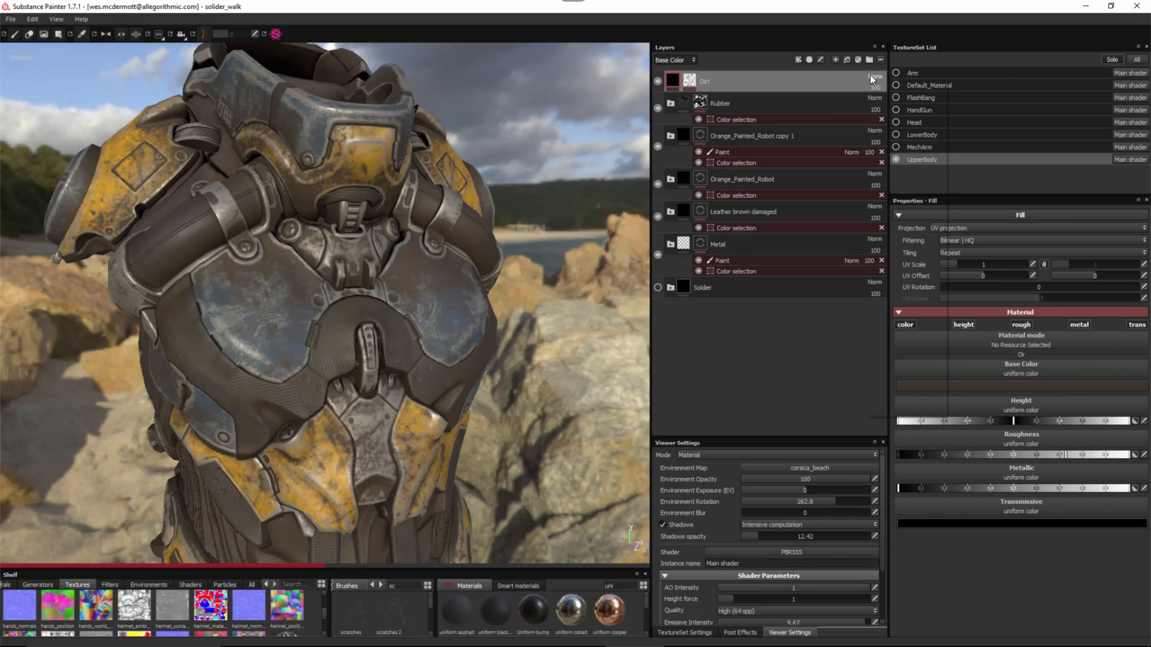
pyautogui.click(872, 77)
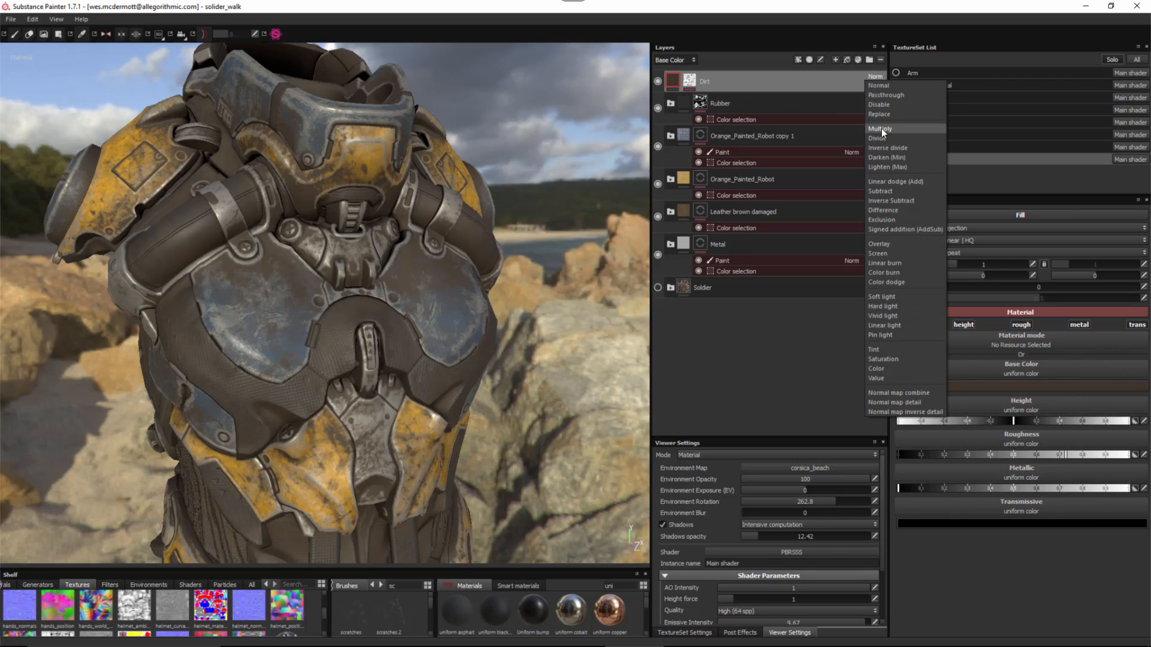
pyautogui.click(881, 128)
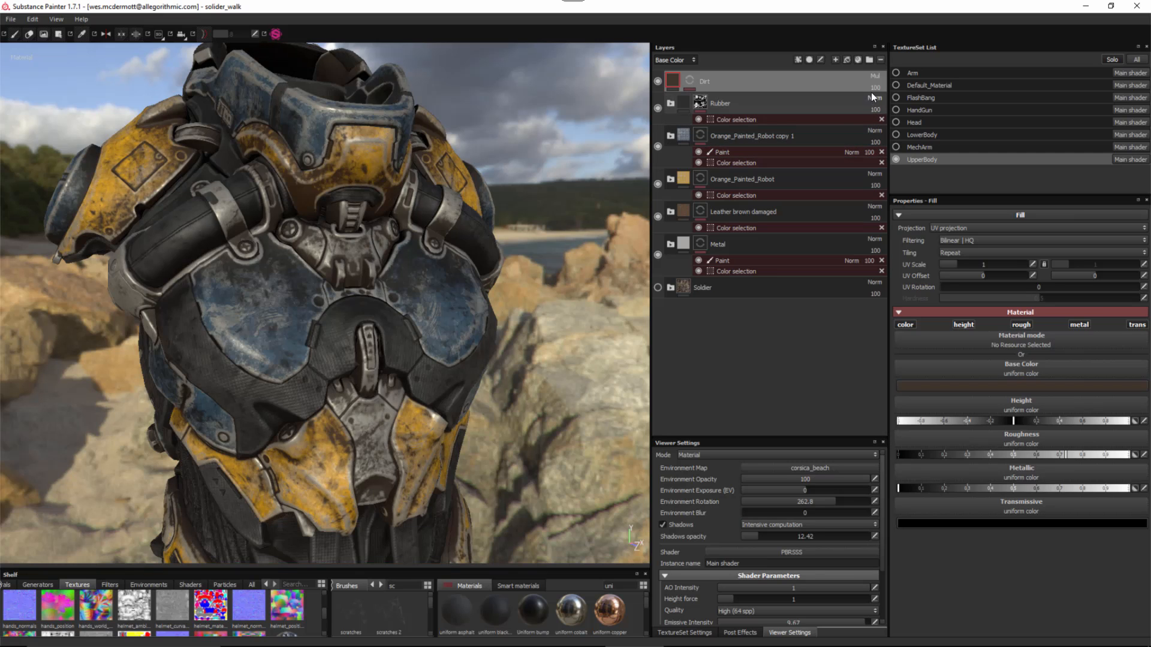
pyautogui.moveTo(871, 92); pyautogui.dragTo(896, 111)
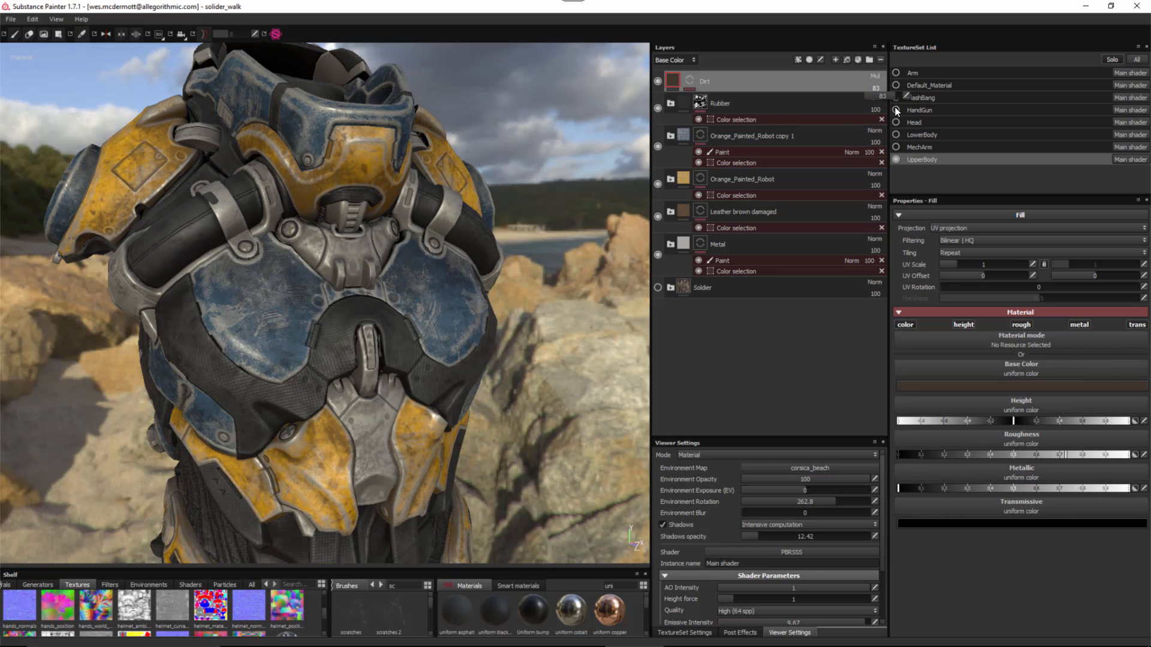
pyautogui.click(875, 77)
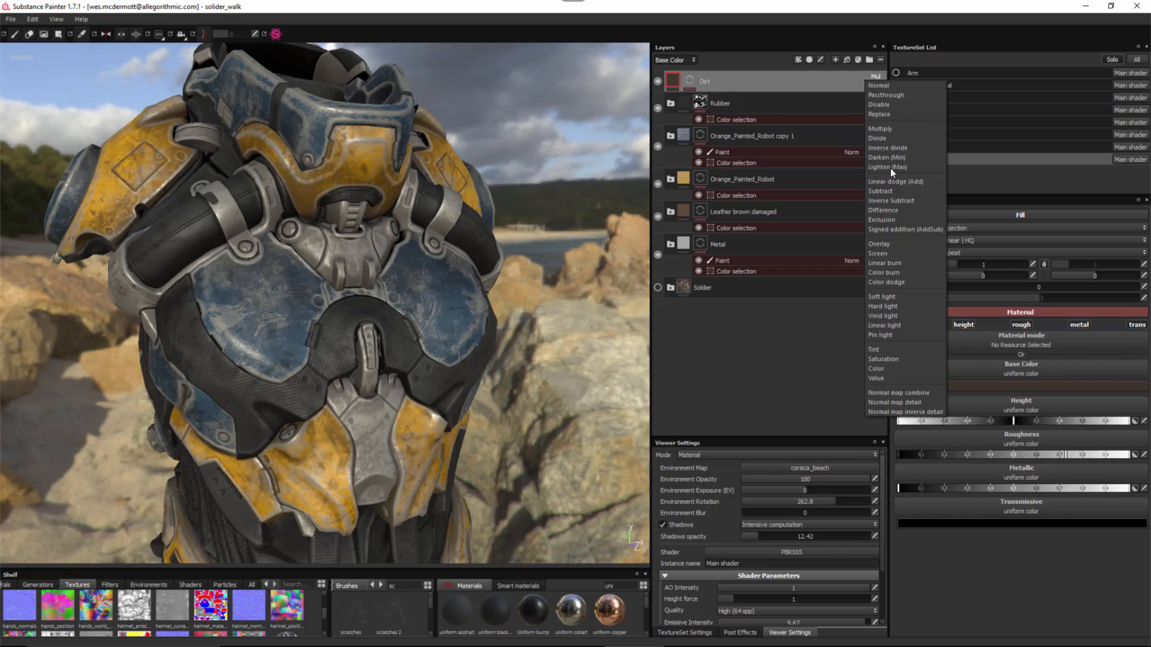
pyautogui.click(891, 159)
pyautogui.moveTo(875, 90); pyautogui.dragTo(907, 100)
pyautogui.click(874, 77)
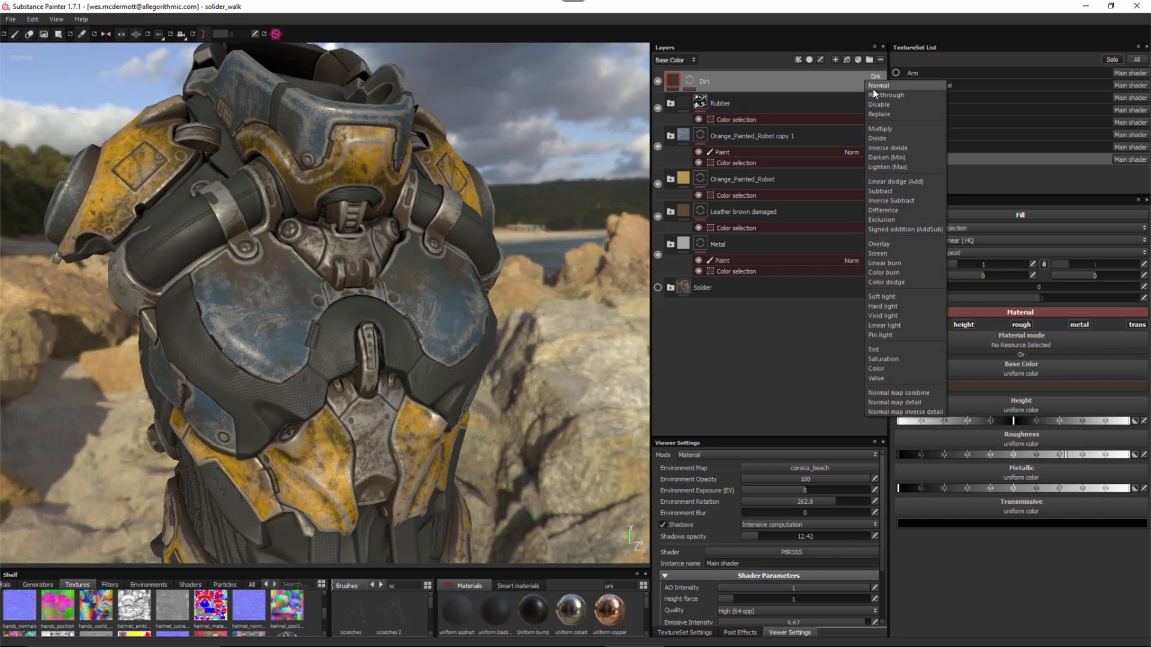
pyautogui.click(874, 90)
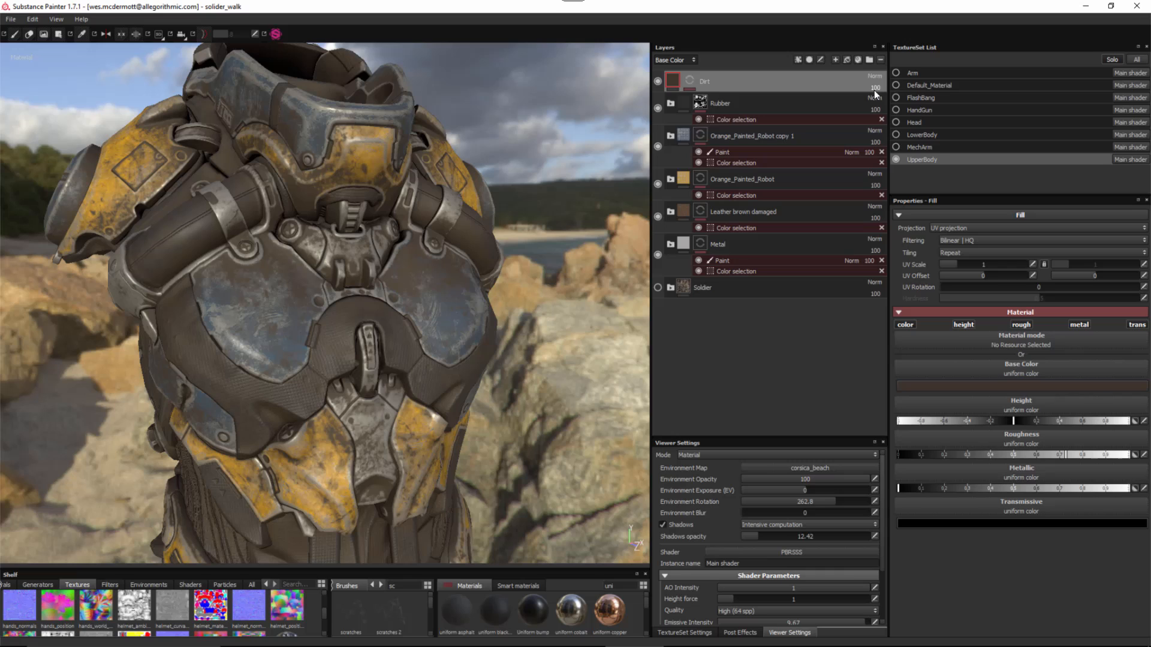
# - Darken the Dirt base colour to RGB 0.032/0.026/0.022
pyautogui.click(988, 387)
pyautogui.click(912, 407)
pyautogui.moveTo(912, 407); pyautogui.dragTo(911, 407)
pyautogui.moveTo(1037, 412); pyautogui.dragTo(1037, 415)
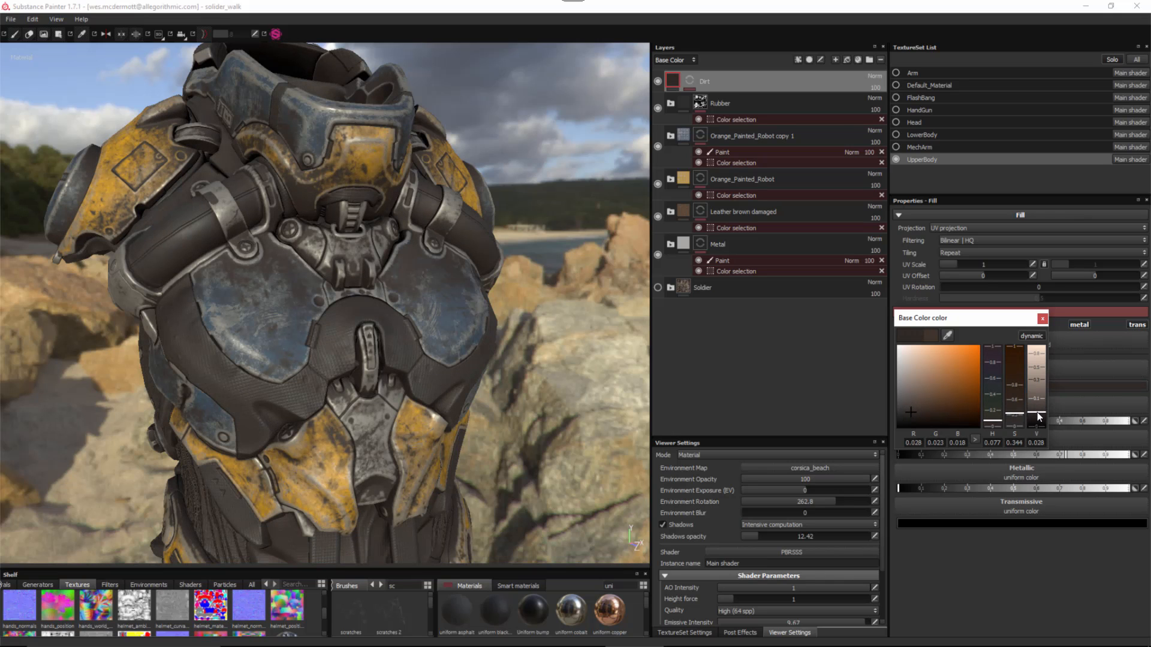
pyautogui.moveTo(910, 407); pyautogui.dragTo(910, 411)
pyautogui.click(1043, 318)
pyautogui.keyDown('alt'); pyautogui.moveTo(443, 349); pyautogui.dragTo(267, 241, button='right'); pyautogui.keyUp('alt')
pyautogui.keyDown('alt'); pyautogui.moveTo(267, 241); pyautogui.dragTo(377, 299); pyautogui.keyUp('alt')
# - Show the Head texture set, frame the white head, then go back to the UpperBody layers
pyautogui.keyDown('alt'); pyautogui.moveTo(388, 322); pyautogui.dragTo(431, 307); pyautogui.keyUp('alt')
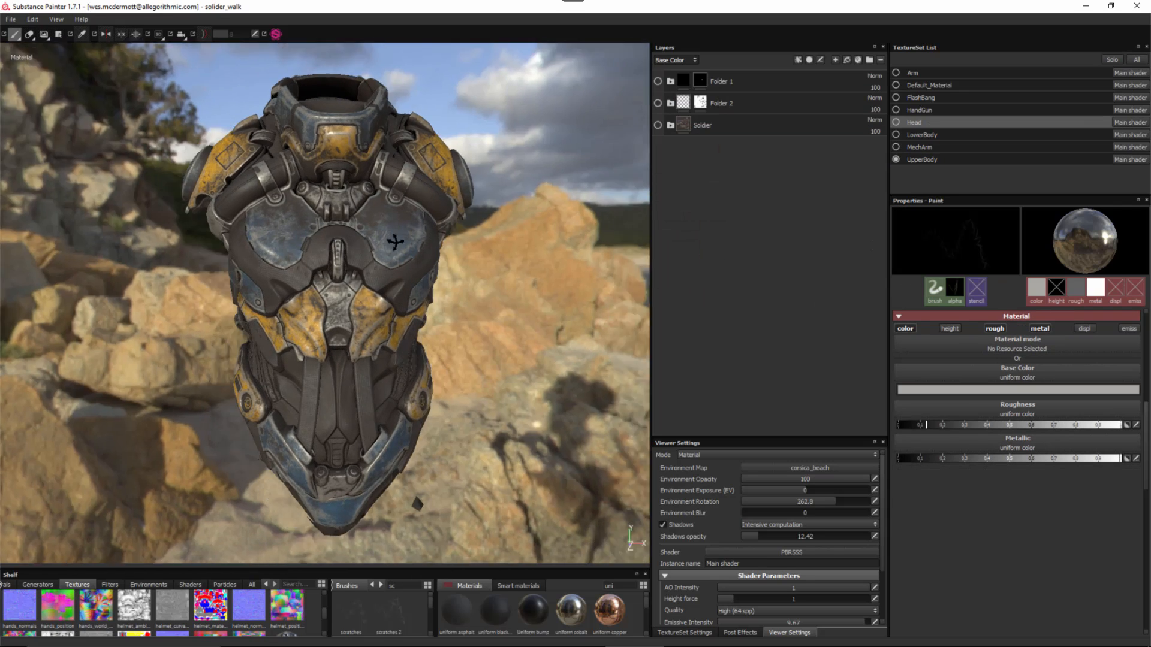
pyautogui.keyDown('alt'); pyautogui.moveTo(395, 242); pyautogui.dragTo(432, 237); pyautogui.keyUp('alt')
pyautogui.keyDown('alt'); pyautogui.moveTo(432, 238); pyautogui.dragTo(427, 264, button='middle'); pyautogui.keyUp('alt')
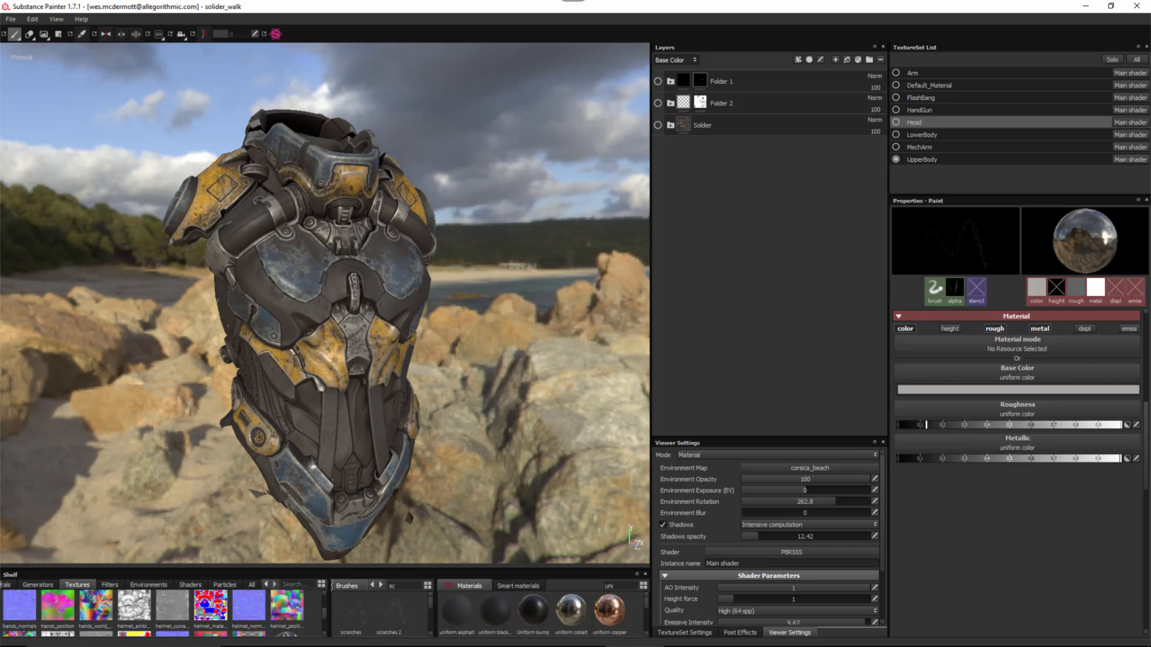
pyautogui.click(896, 122)
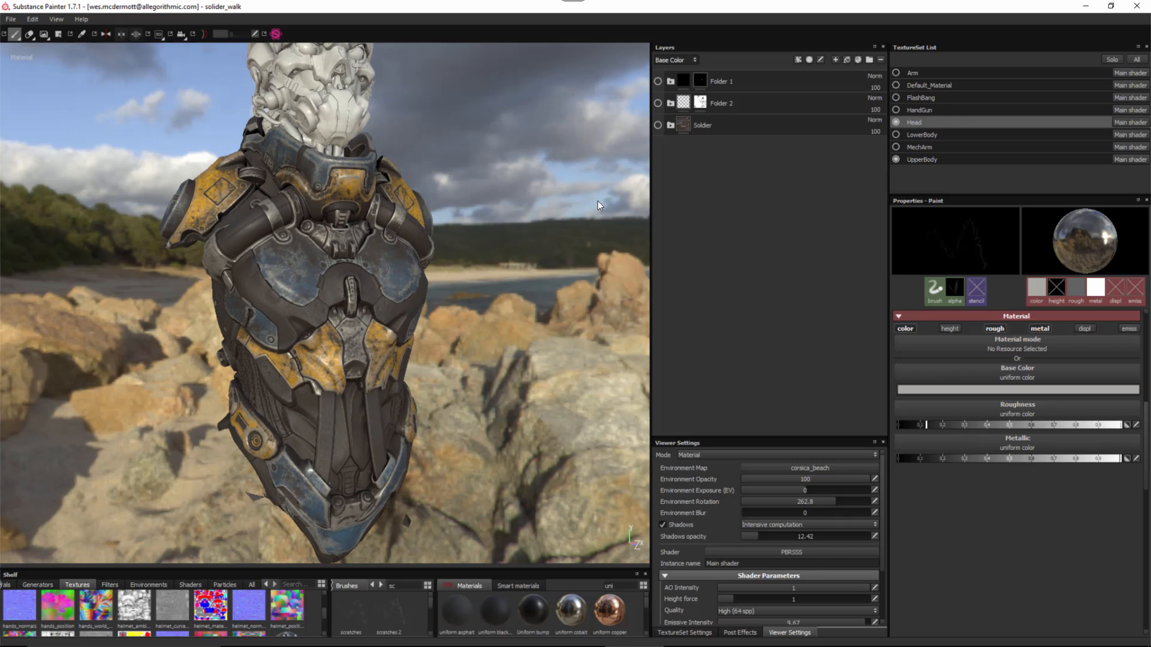
pyautogui.keyDown('alt'); pyautogui.moveTo(443, 203); pyautogui.dragTo(450, 348, button='middle'); pyautogui.keyUp('alt')
pyautogui.keyDown('alt'); pyautogui.moveTo(414, 252); pyautogui.dragTo(450, 234, button='right'); pyautogui.keyUp('alt')
pyautogui.keyDown('alt'); pyautogui.moveTo(413, 233); pyautogui.dragTo(387, 123); pyautogui.keyUp('alt')
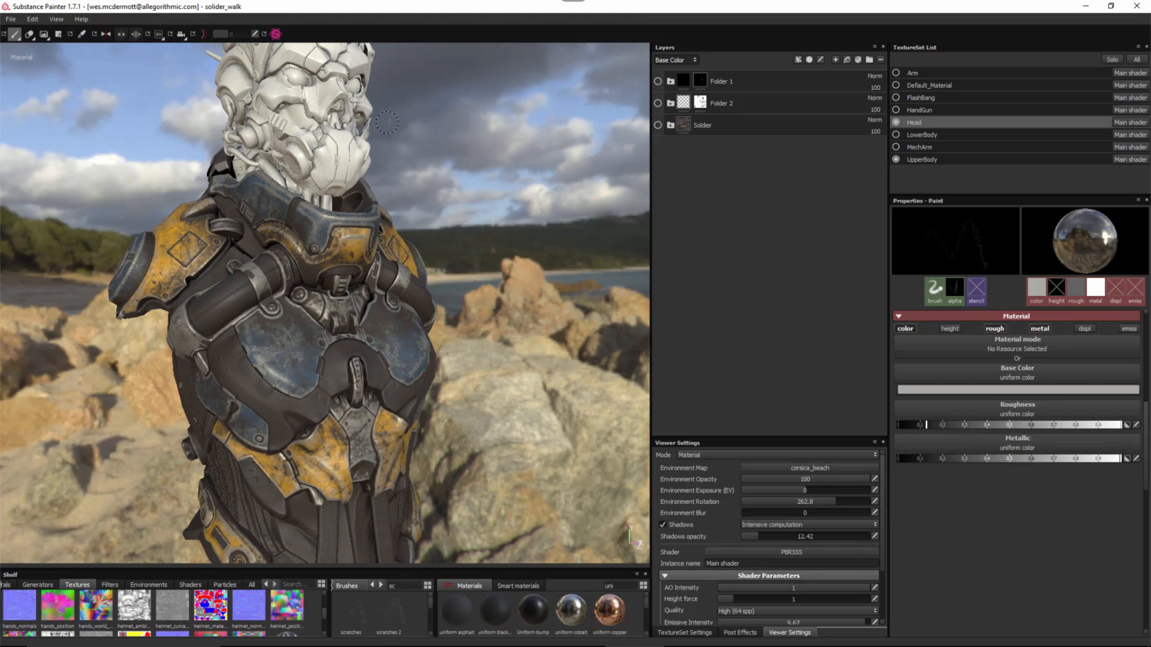
pyautogui.keyDown('alt'); pyautogui.moveTo(388, 123); pyautogui.dragTo(389, 173, button='middle'); pyautogui.keyUp('alt')
pyautogui.keyDown('alt'); pyautogui.moveTo(389, 172); pyautogui.dragTo(364, 175); pyautogui.keyUp('alt')
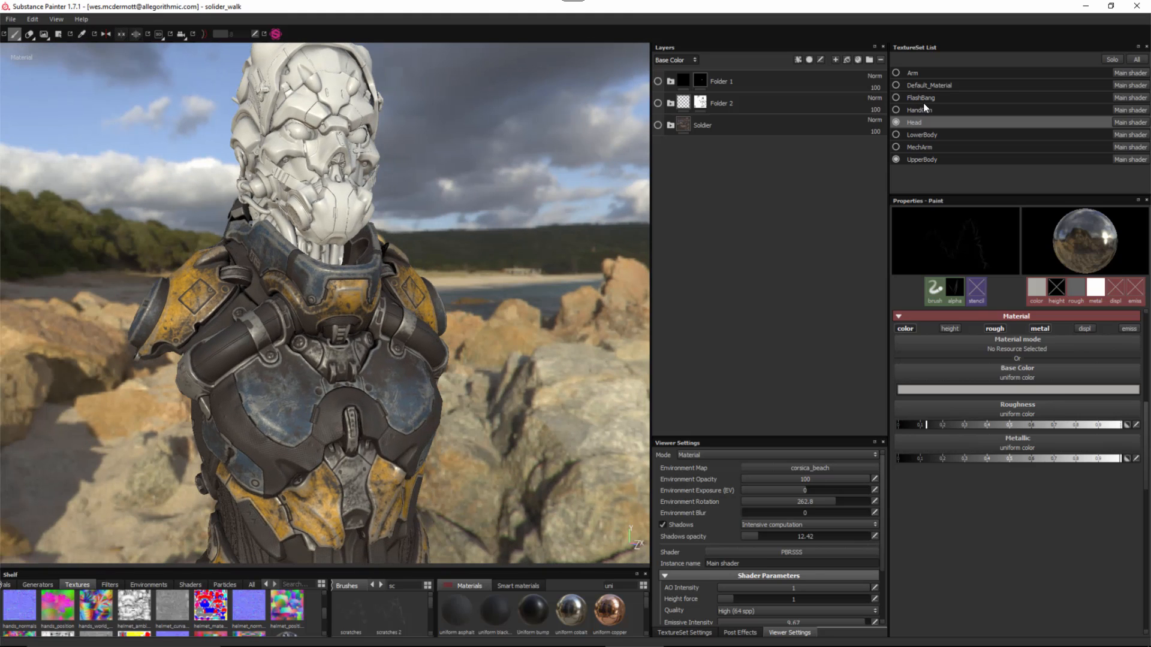
pyautogui.click(918, 158)
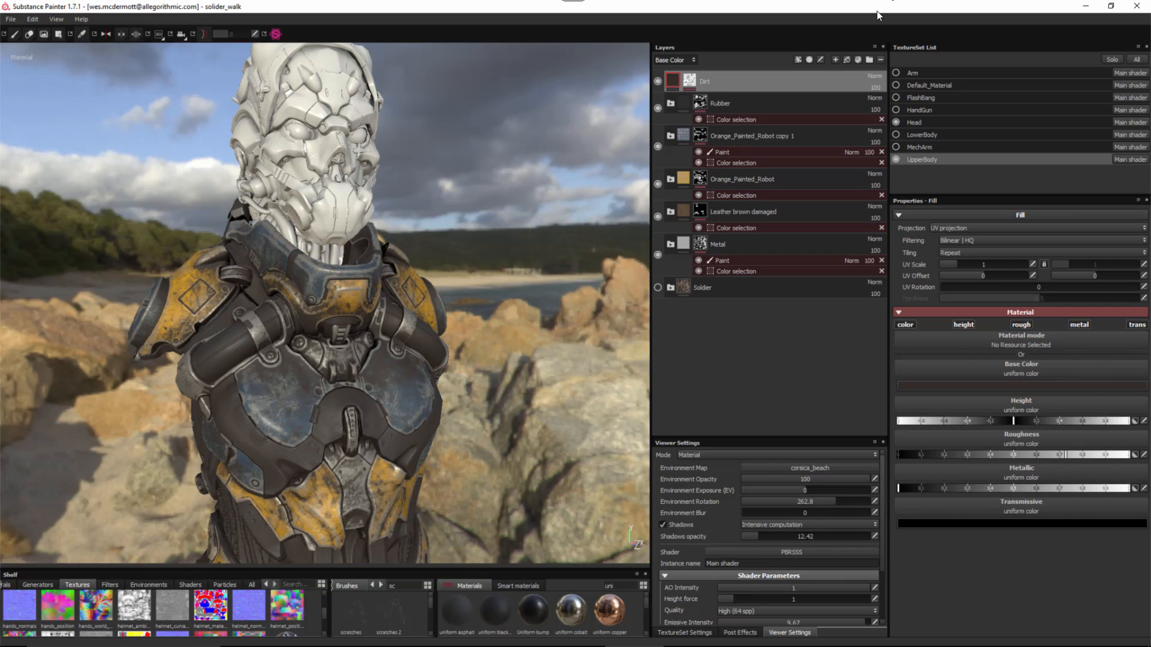
# - Add a folder named Demo and move the Dirt through Metal layers into it, collapsed
pyautogui.click(868, 60)
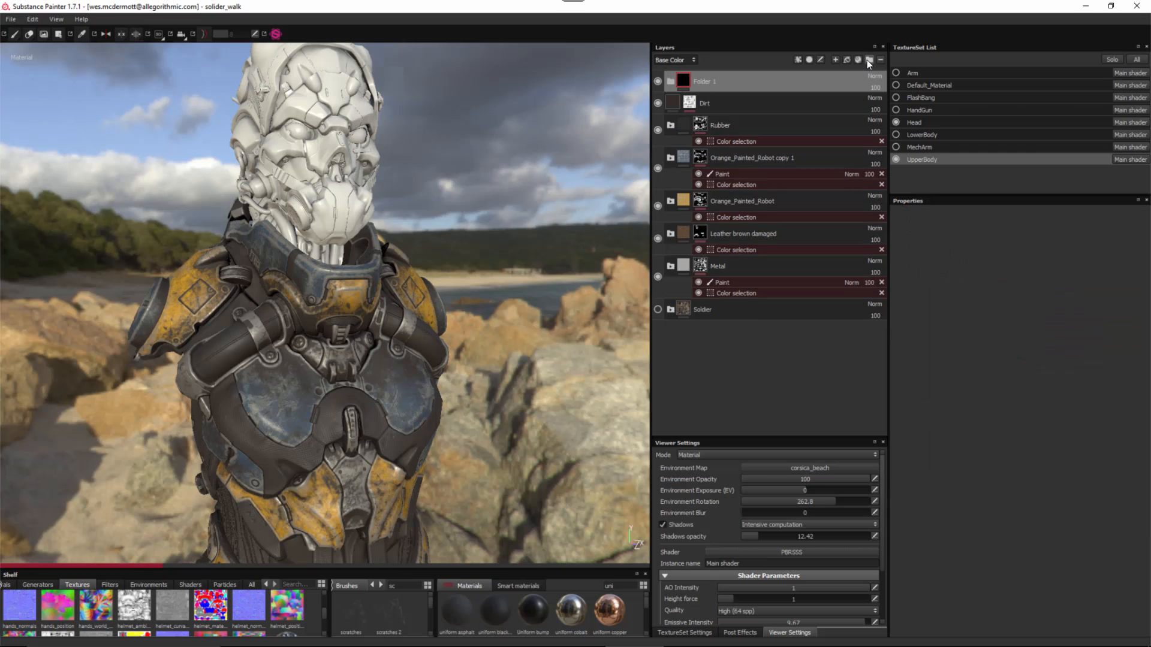
pyautogui.doubleClick(706, 80)
pyautogui.write('Demo')
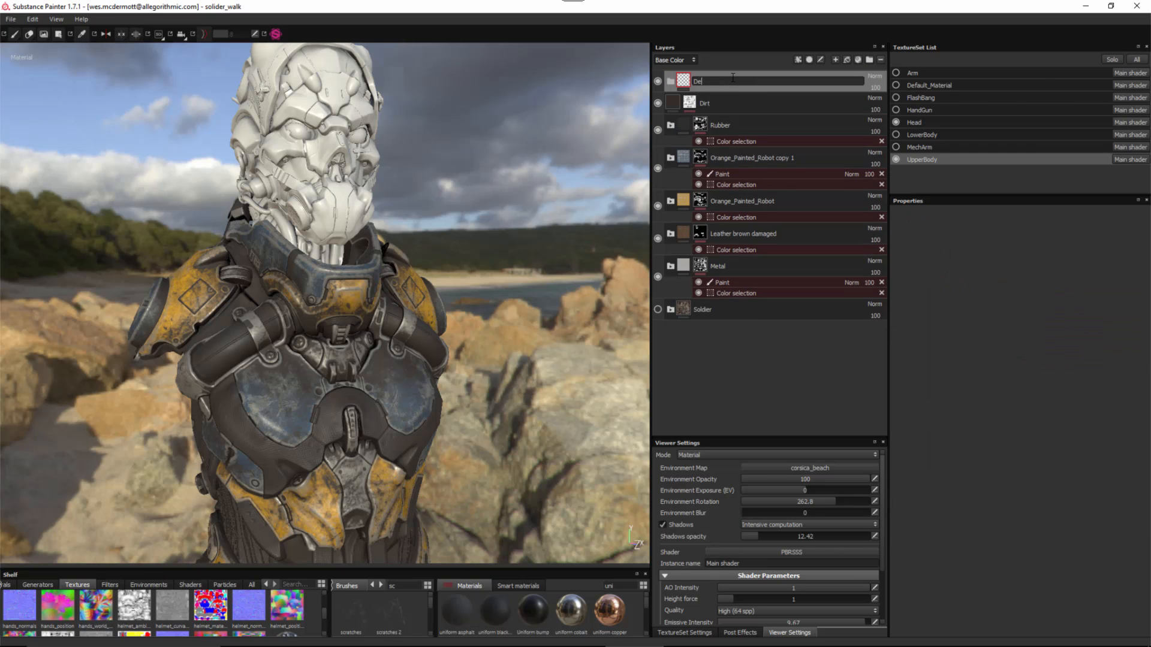
pyautogui.press('Return')
pyautogui.click(736, 103)
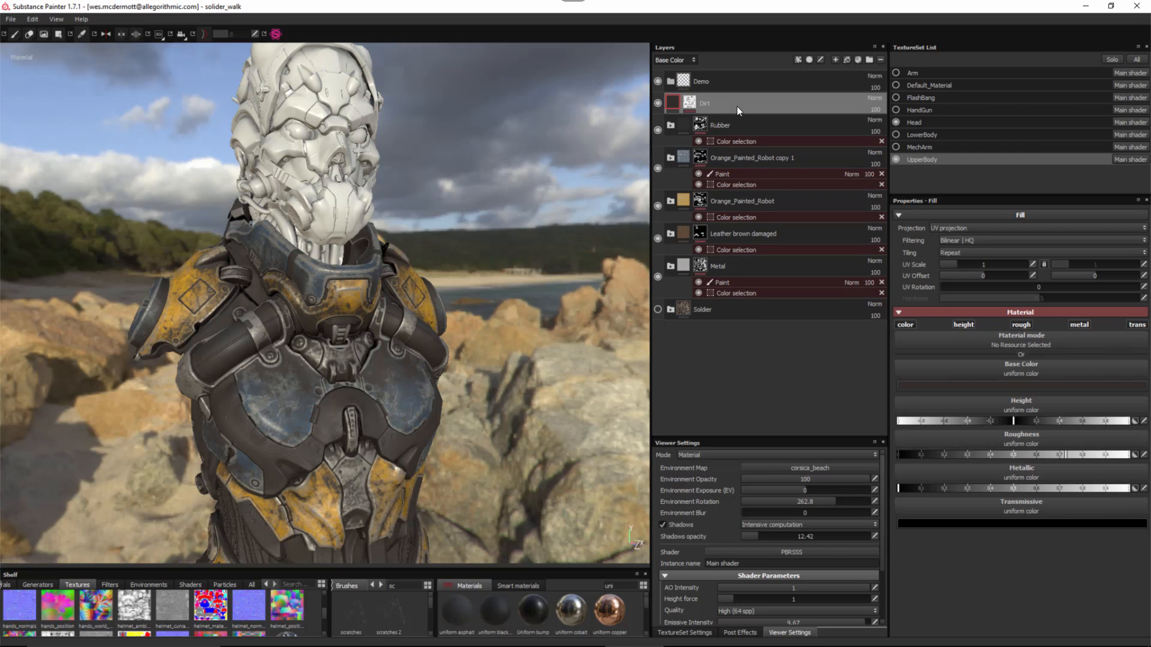
pyautogui.keyDown('shift'); pyautogui.click(735, 263); pyautogui.keyUp('shift')
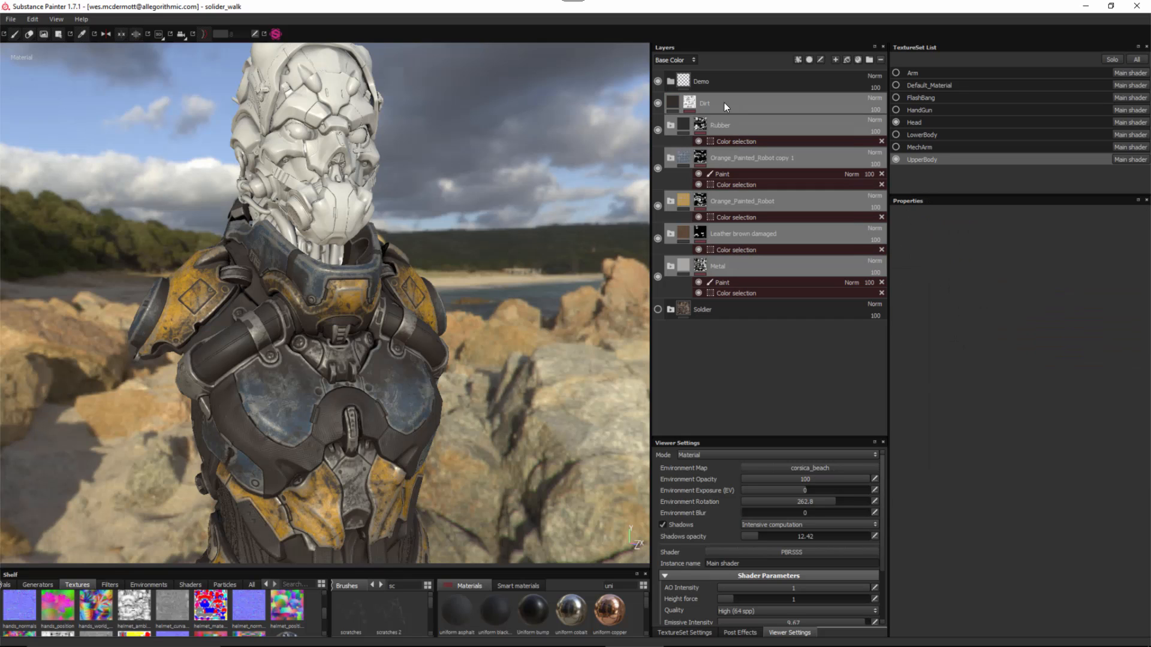
pyautogui.moveTo(724, 103); pyautogui.dragTo(699, 81)
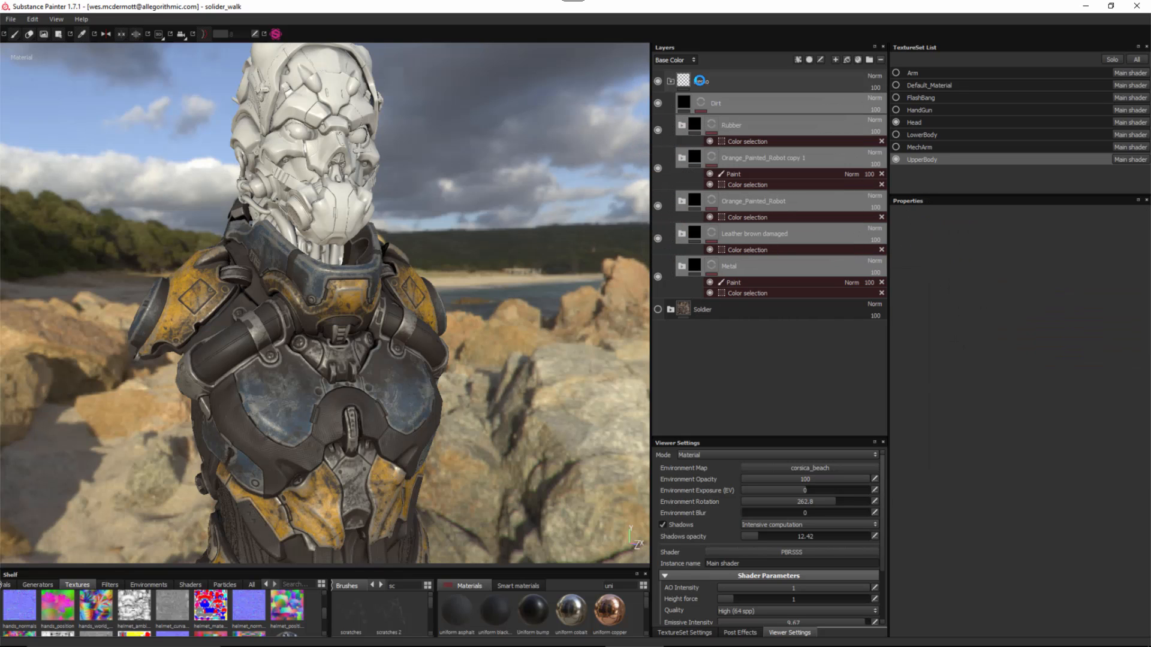
pyautogui.click(671, 80)
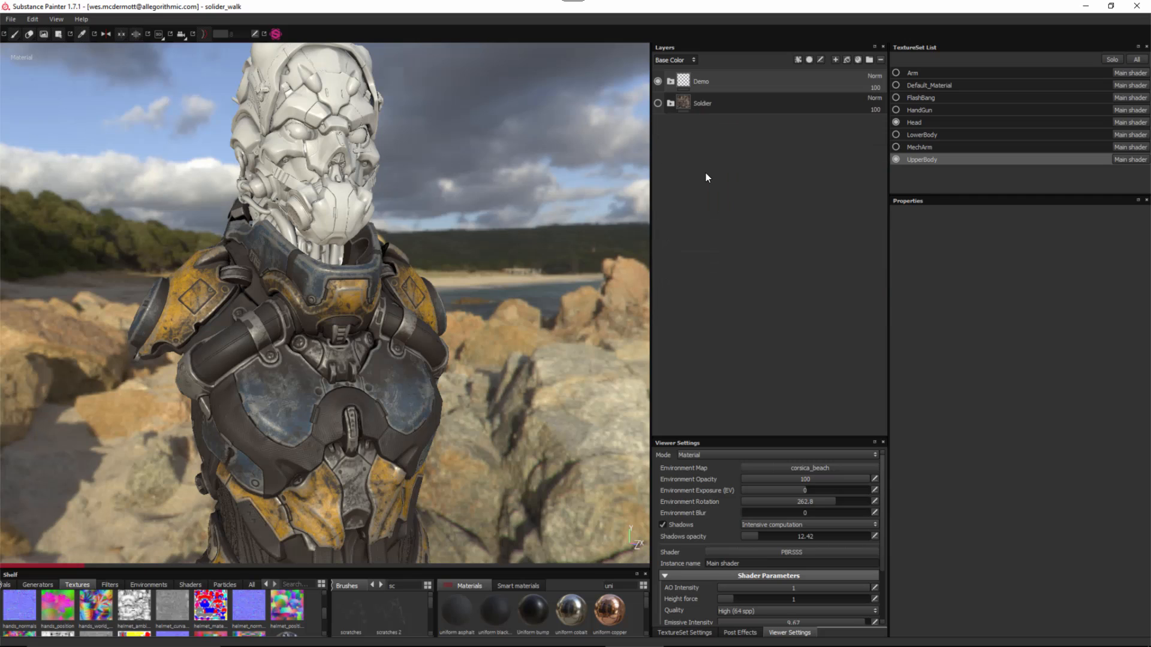
# - Save the Demo folder as a smart material and show it in the shelf
pyautogui.rightClick(728, 80)
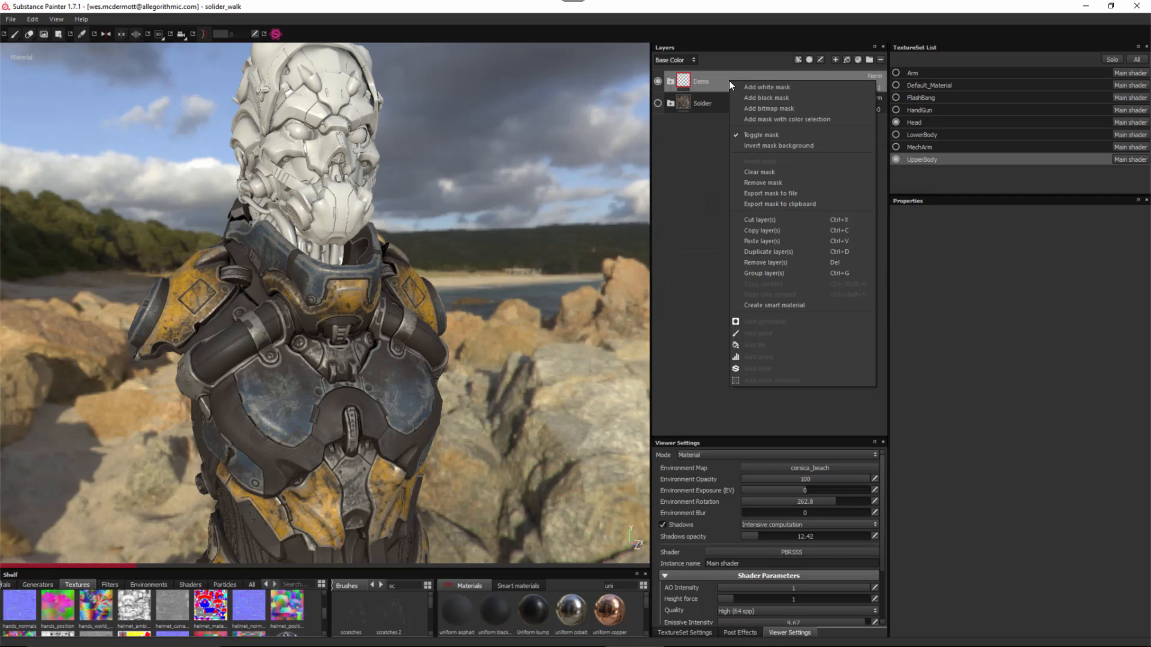
pyautogui.click(772, 305)
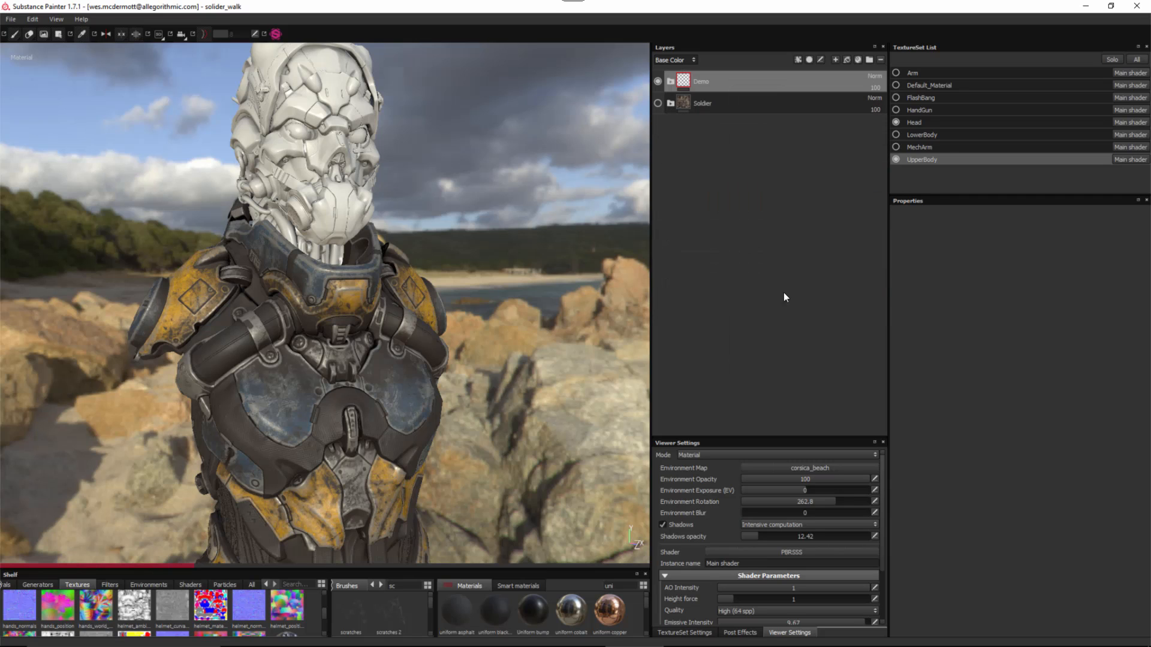
pyautogui.click(518, 579)
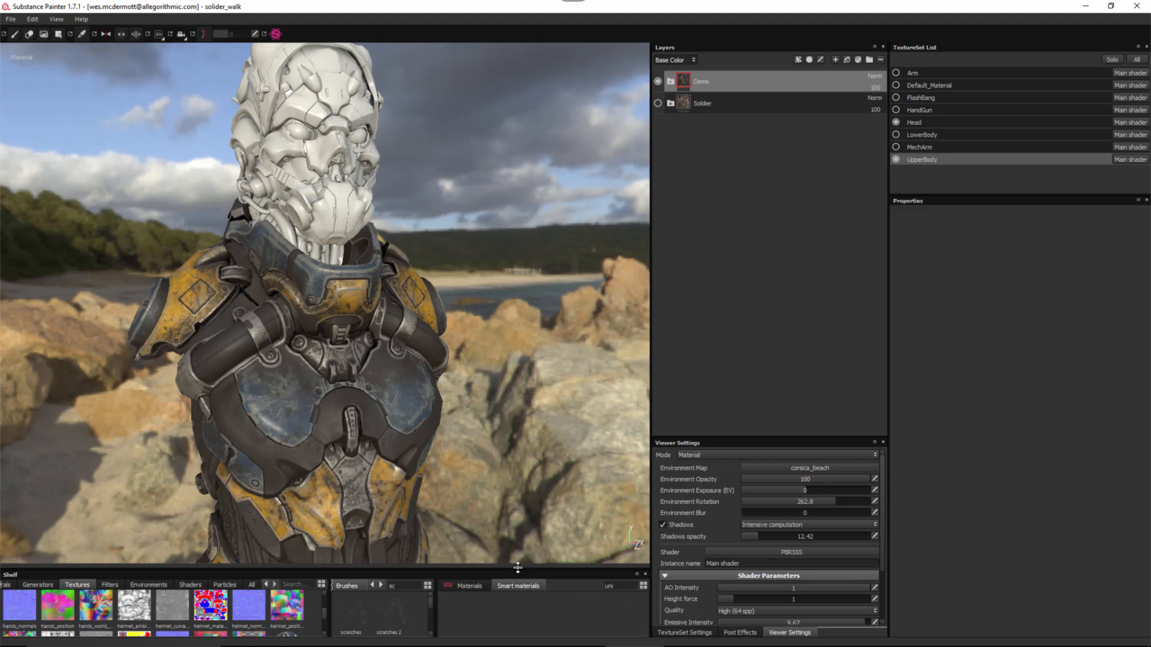
# - Search 'demo' in the shelf and apply the Demo smart material to the Head texture set
pyautogui.moveTo(517, 567); pyautogui.dragTo(517, 469)
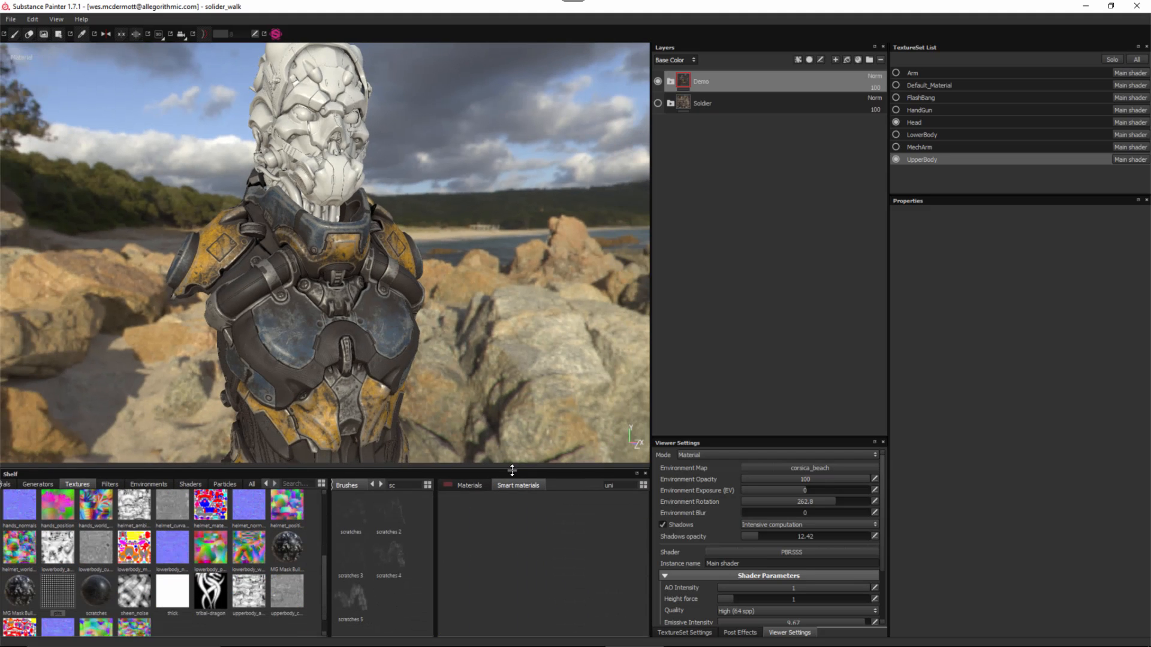
pyautogui.doubleClick(620, 486)
pyautogui.write('demo')
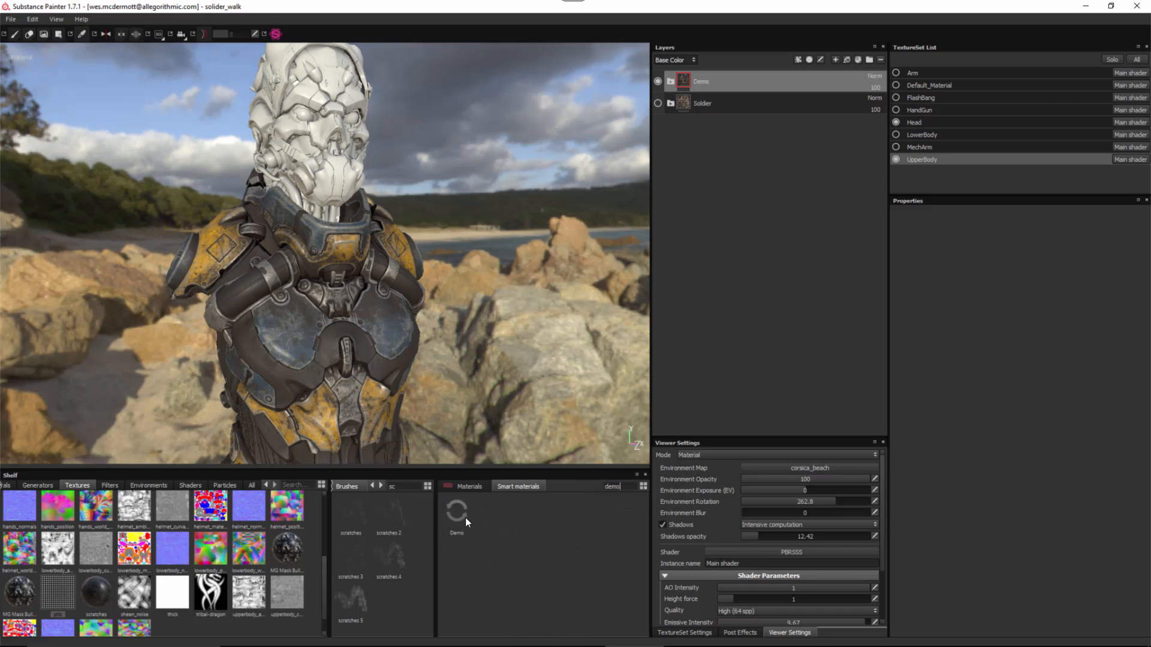
pyautogui.moveTo(499, 472); pyautogui.dragTo(500, 507)
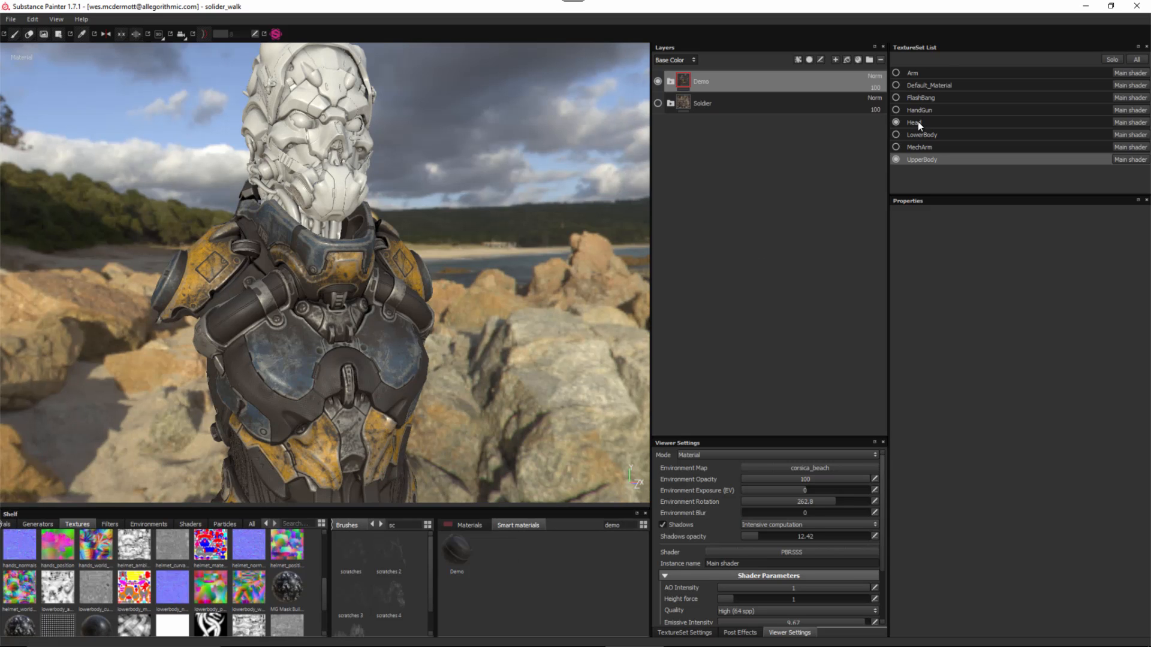
pyautogui.click(917, 122)
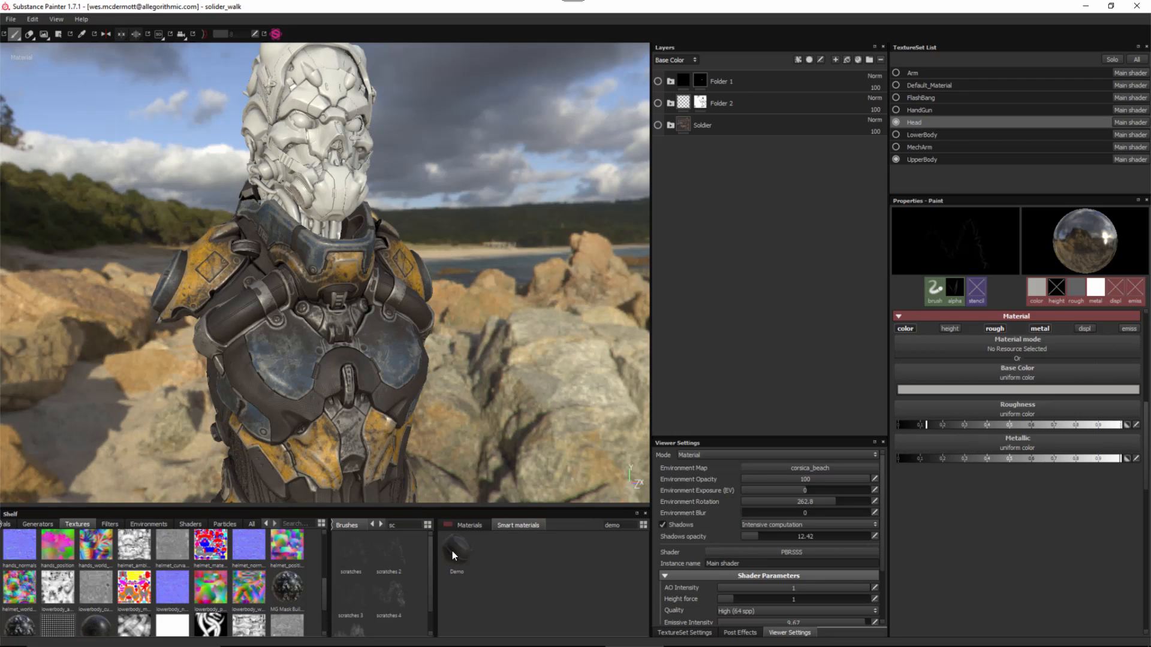
pyautogui.moveTo(452, 551); pyautogui.dragTo(745, 72)
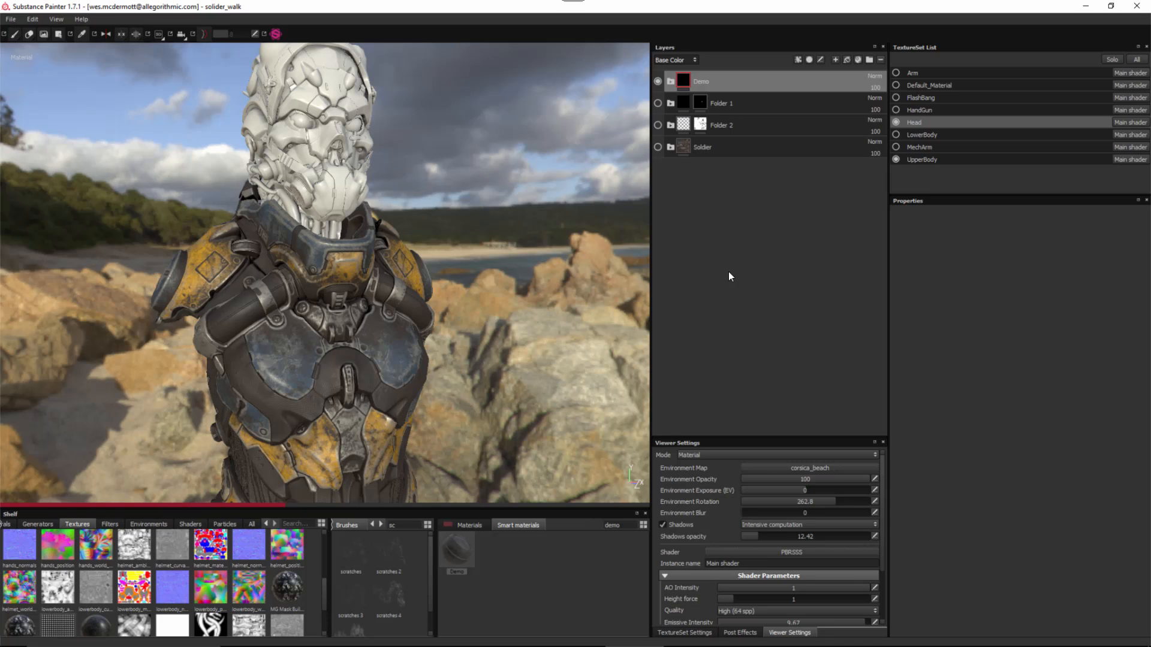
# - Expand the Demo and Metal folders to inspect Metal's color selection on the head
pyautogui.click(670, 82)
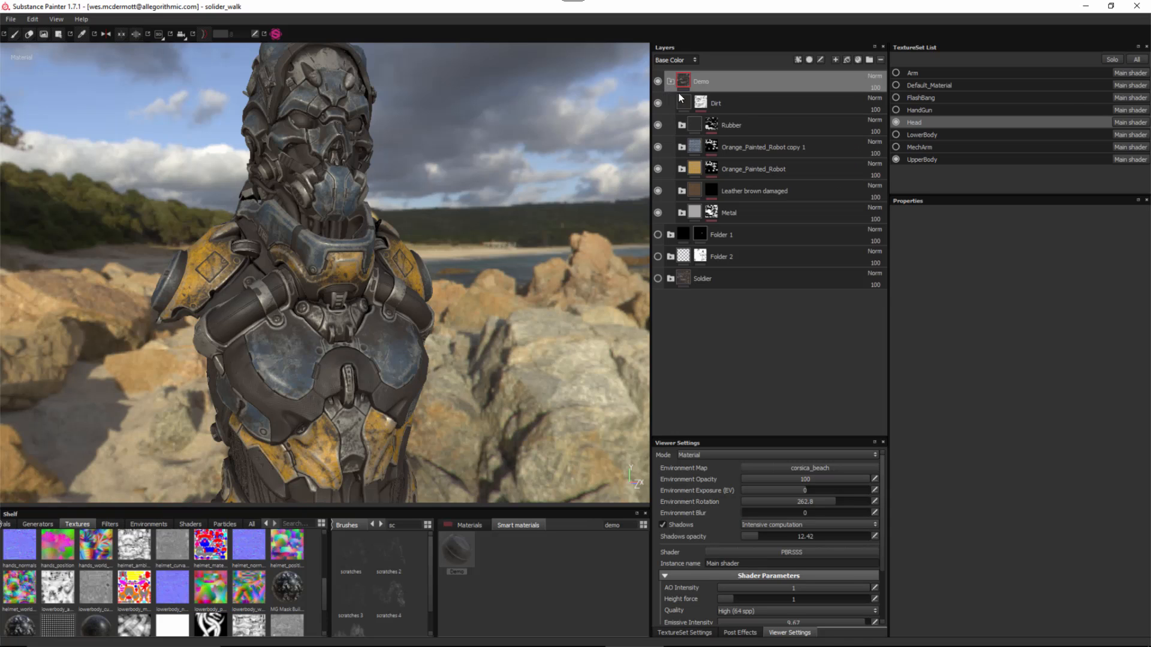
pyautogui.click(682, 212)
pyautogui.click(730, 229)
pyautogui.click(734, 239)
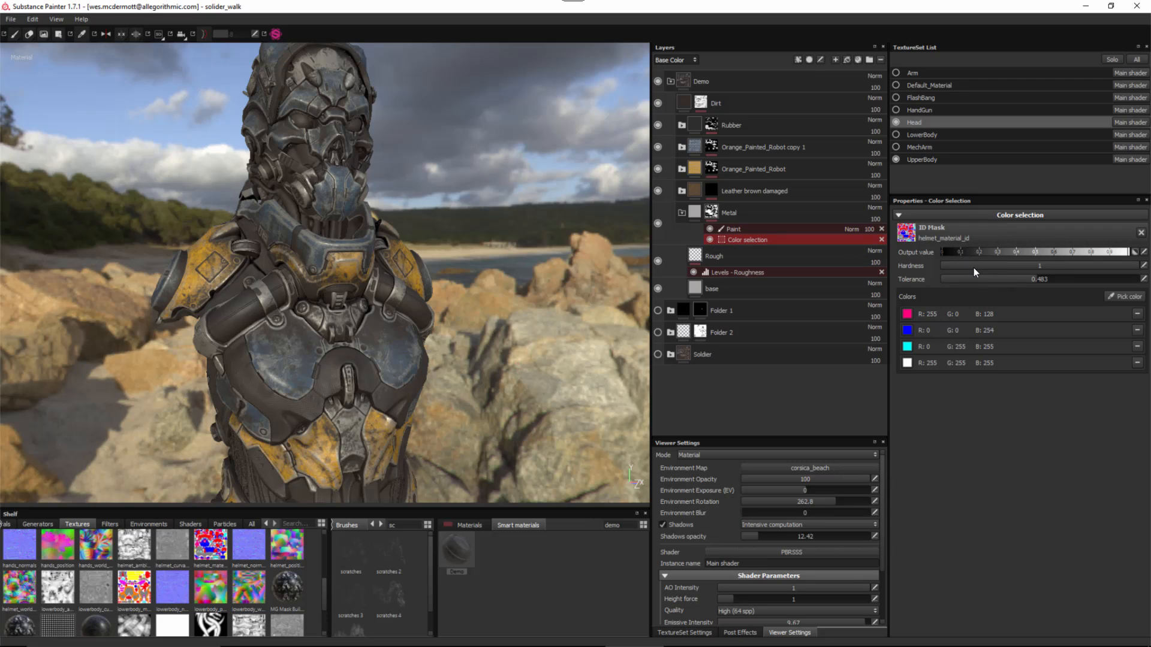
pyautogui.keyDown('alt'); pyautogui.moveTo(349, 174); pyautogui.dragTo(382, 289, button='middle'); pyautogui.keyUp('alt')
pyautogui.keyDown('alt'); pyautogui.moveTo(382, 288); pyautogui.dragTo(475, 315, button='right'); pyautogui.keyUp('alt')
pyautogui.keyDown('alt'); pyautogui.moveTo(475, 315); pyautogui.dragTo(288, 249); pyautogui.keyUp('alt')
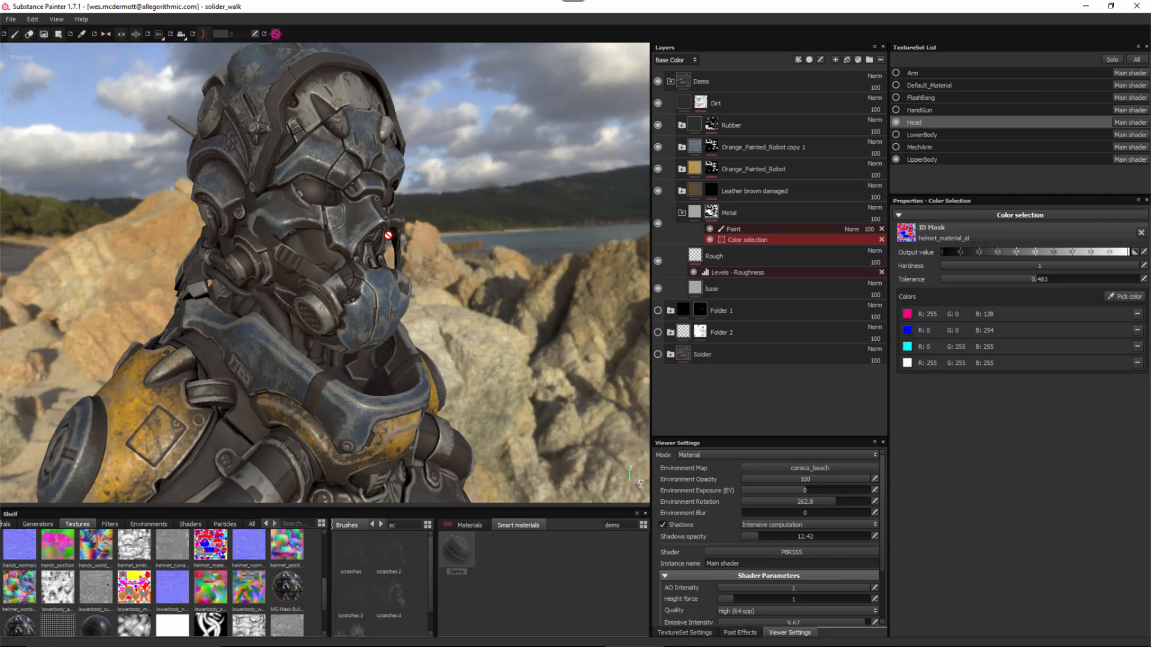
pyautogui.keyDown('alt'); pyautogui.moveTo(463, 281); pyautogui.dragTo(373, 219); pyautogui.keyUp('alt')
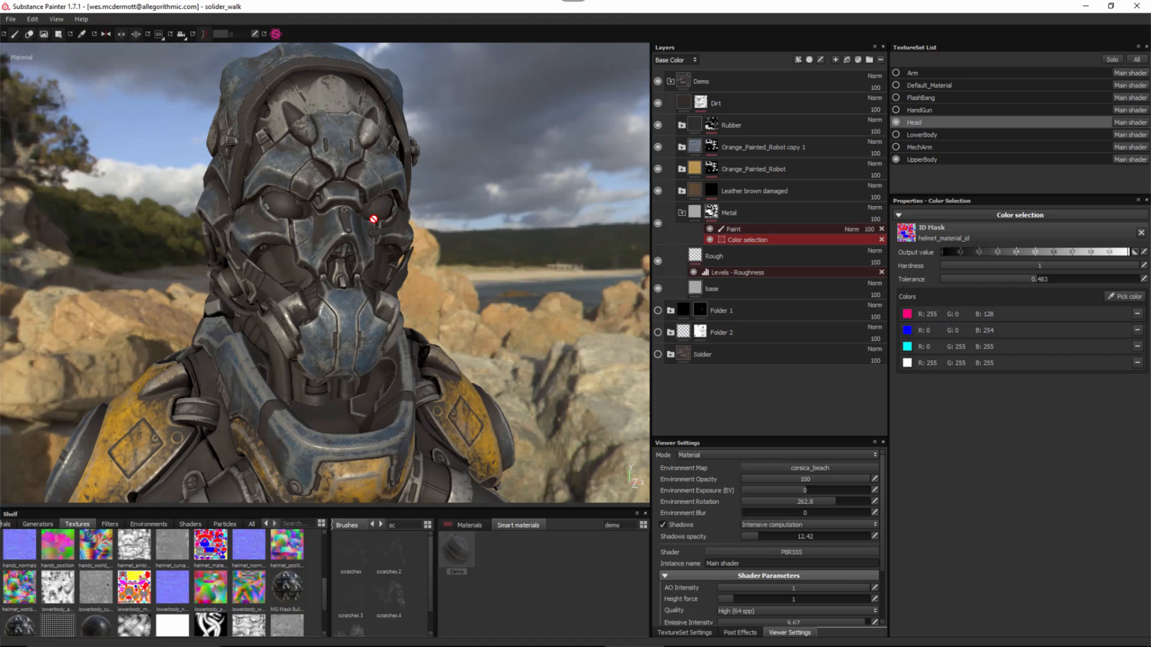
# - Delete the Paint effect from Orange_Painted_Robot copy 1's mask, keeping only its color selection
pyautogui.click(707, 167)
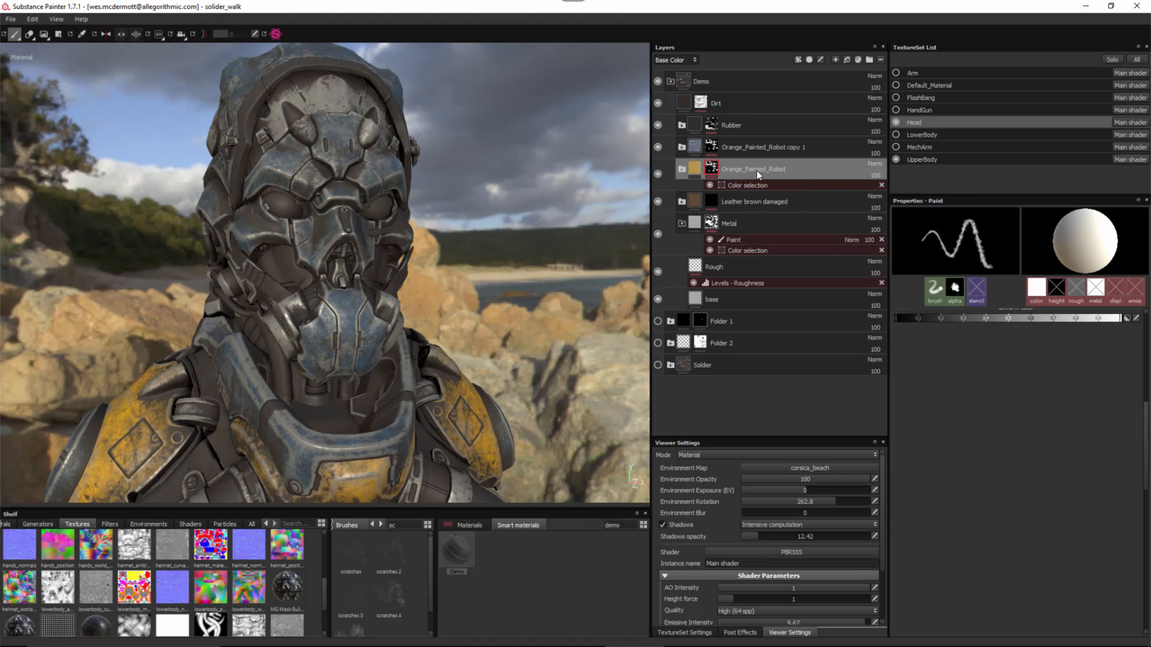
pyautogui.click(761, 149)
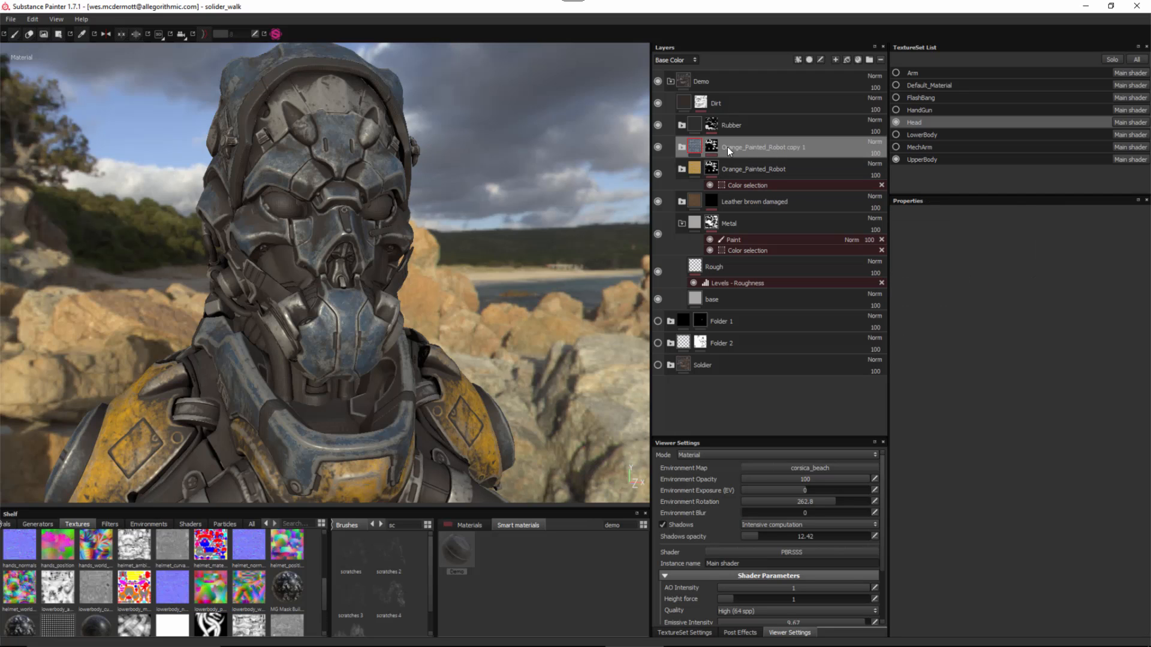
pyautogui.click(714, 147)
pyautogui.click(746, 163)
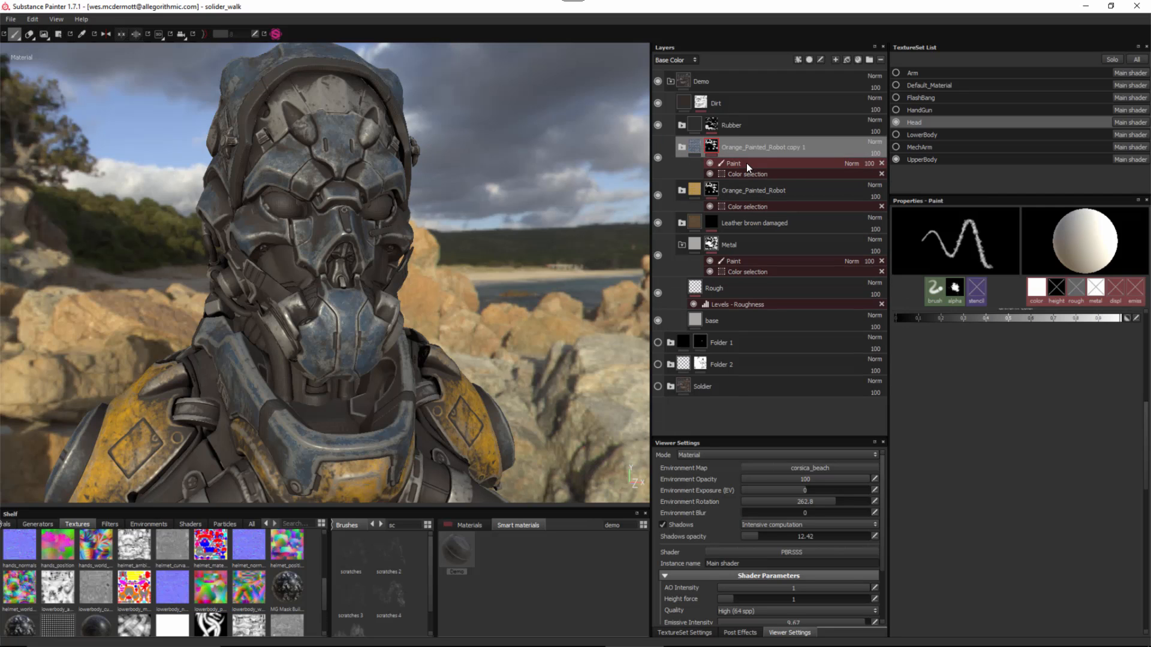
pyautogui.click(882, 162)
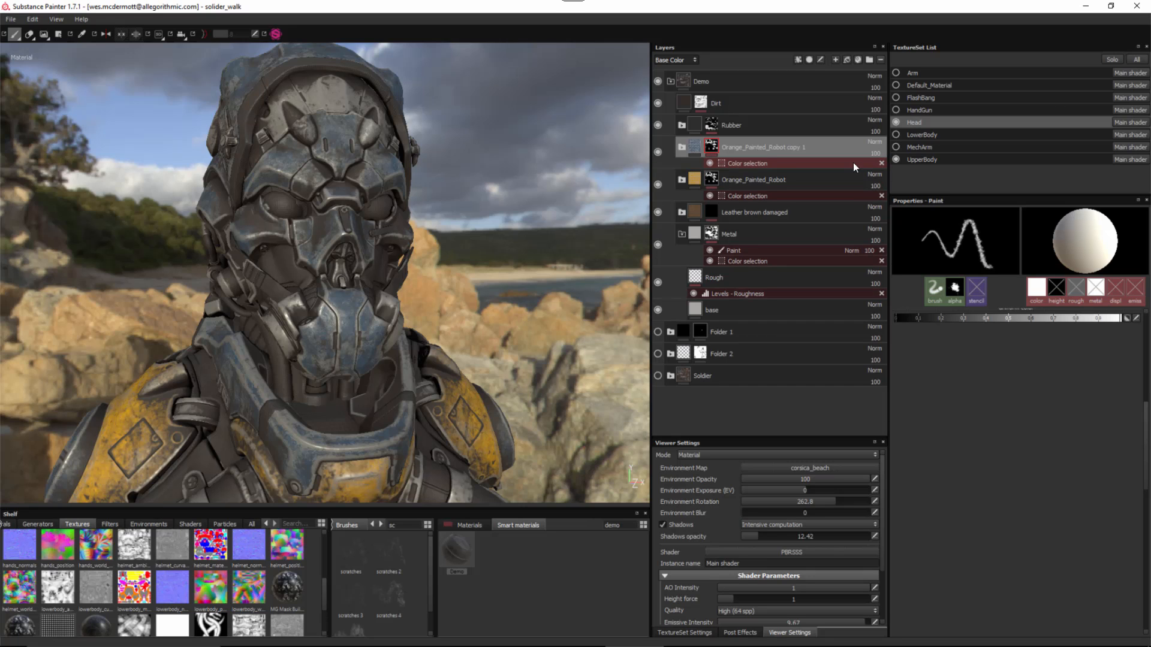
pyautogui.click(734, 164)
# - Add a Paint effect to Orange_Painted_Robot copy 1's mask and polygon-fill the helmet top and mouthpiece
pyautogui.click(800, 60)
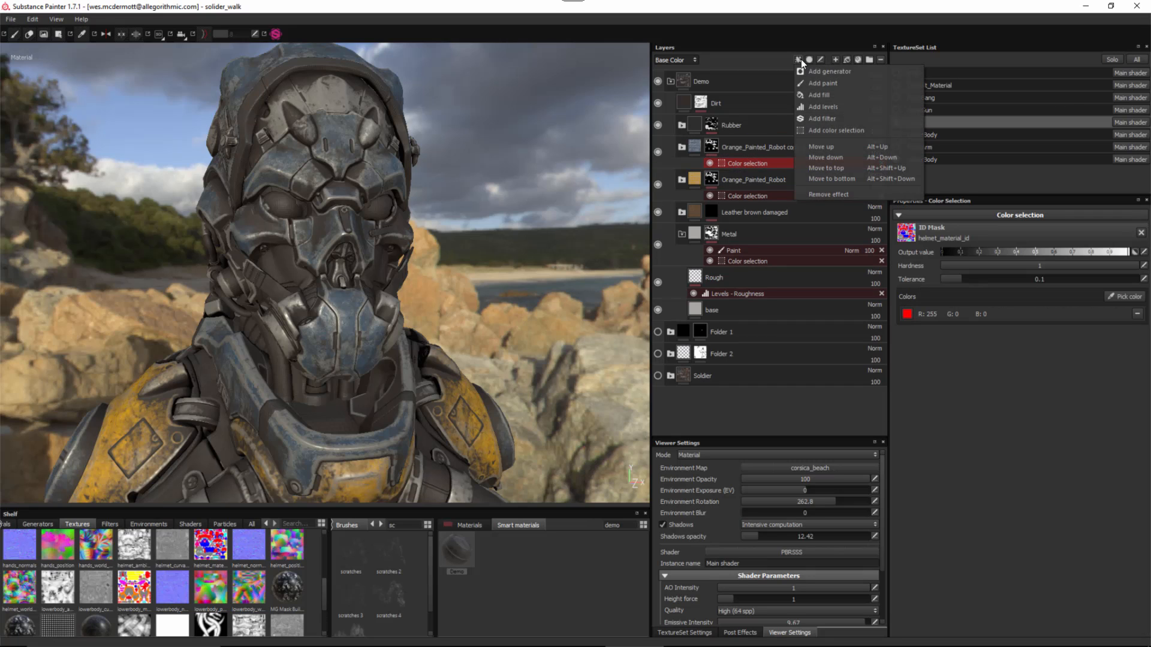
pyautogui.click(814, 85)
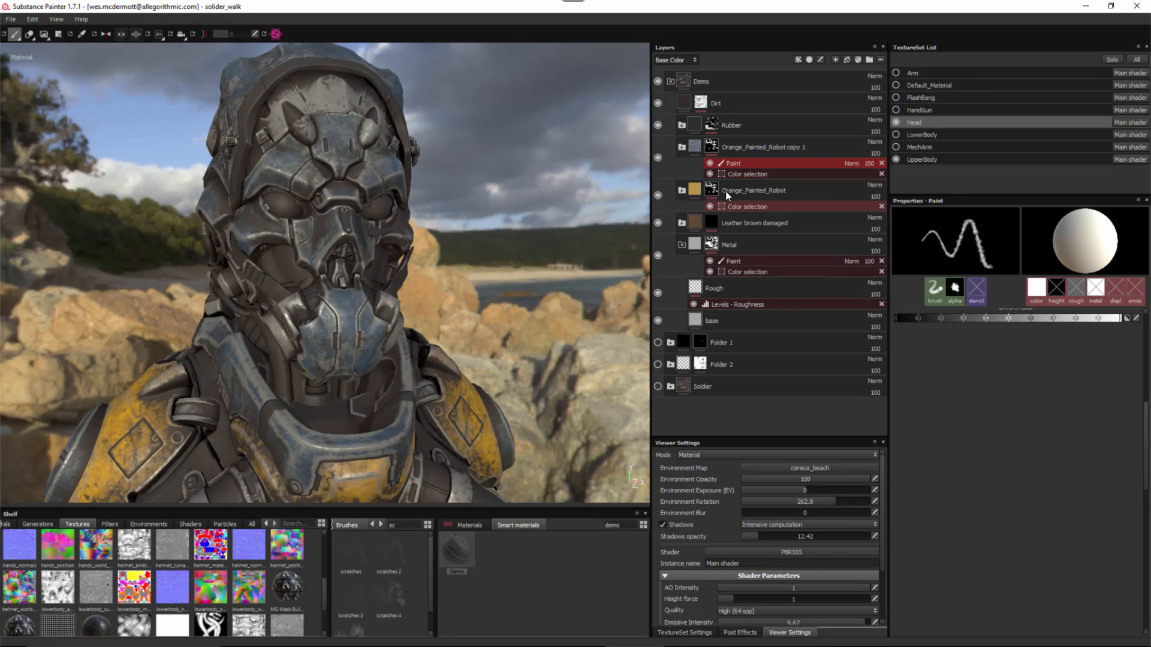
pyautogui.press('4')
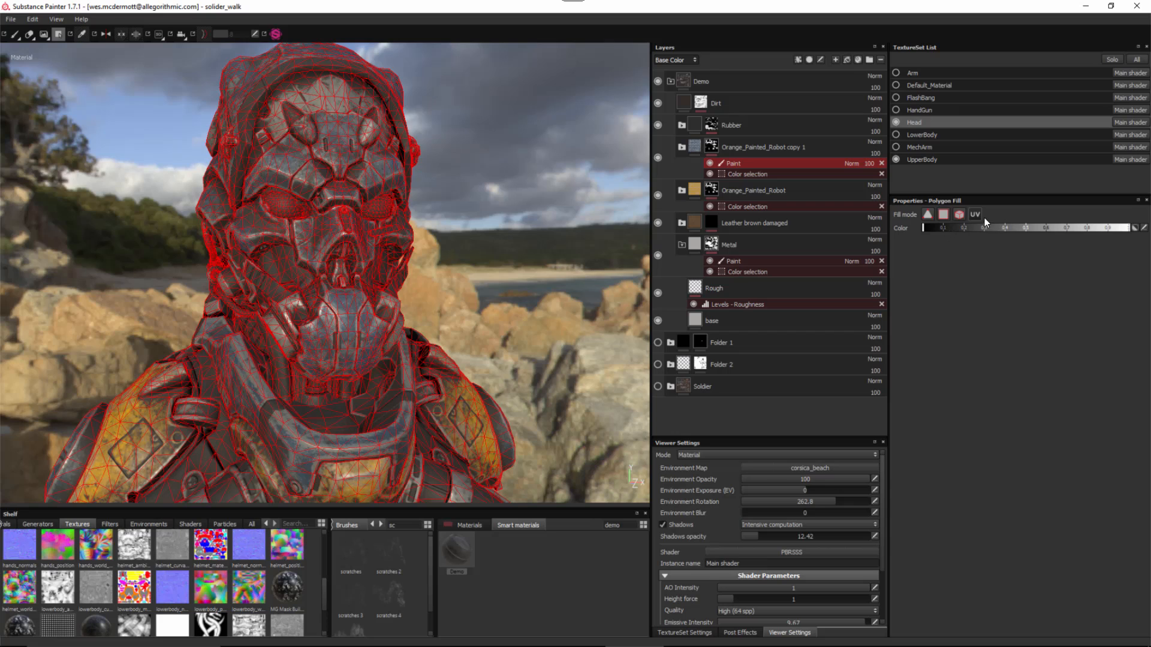
pyautogui.keyDown('alt'); pyautogui.moveTo(465, 196); pyautogui.dragTo(369, 143); pyautogui.keyUp('alt')
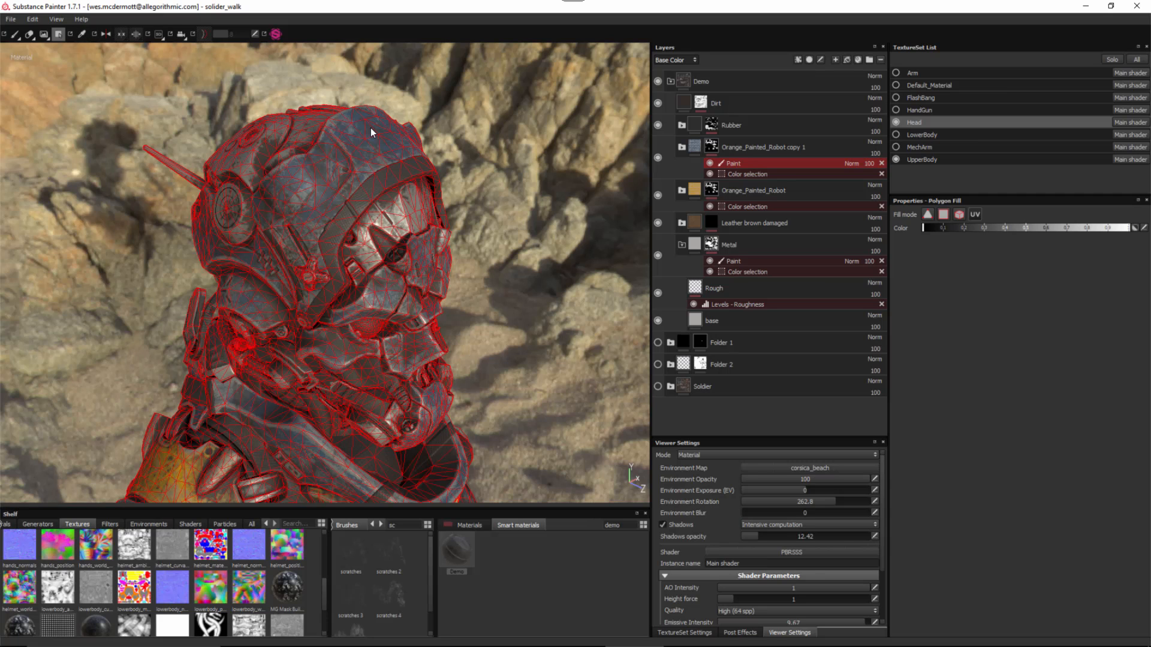
pyautogui.click(371, 127)
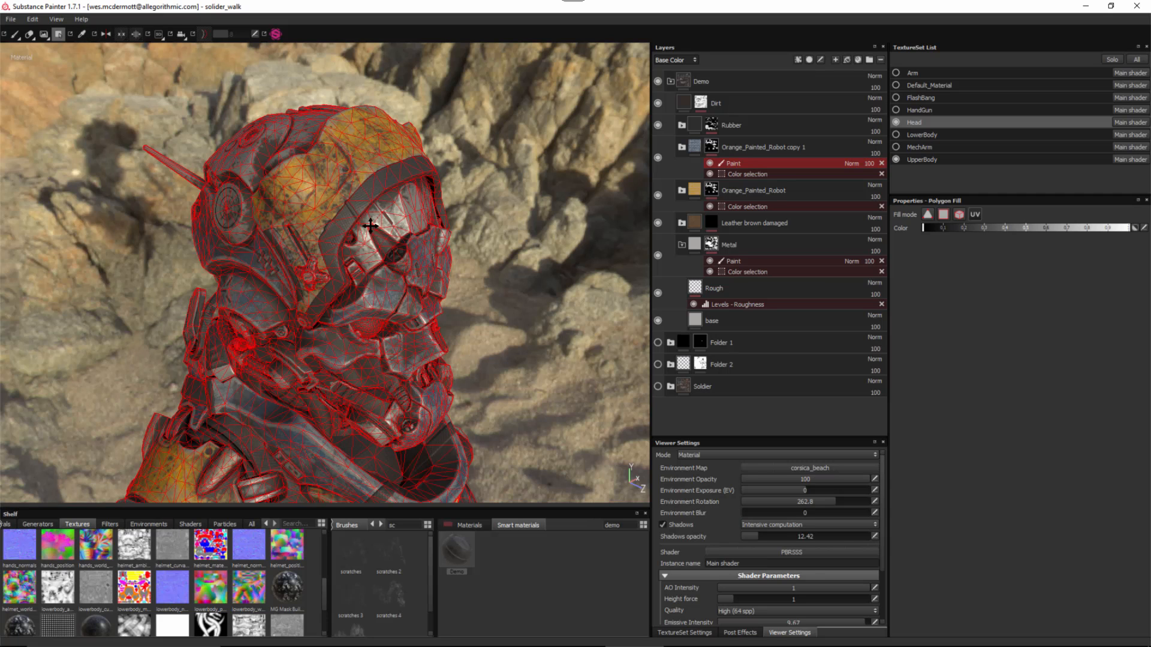
pyautogui.keyDown('alt'); pyautogui.moveTo(371, 225); pyautogui.dragTo(347, 153, button='middle'); pyautogui.keyUp('alt')
pyautogui.keyDown('alt'); pyautogui.moveTo(342, 191); pyautogui.dragTo(206, 202); pyautogui.keyUp('alt')
pyautogui.click(369, 296)
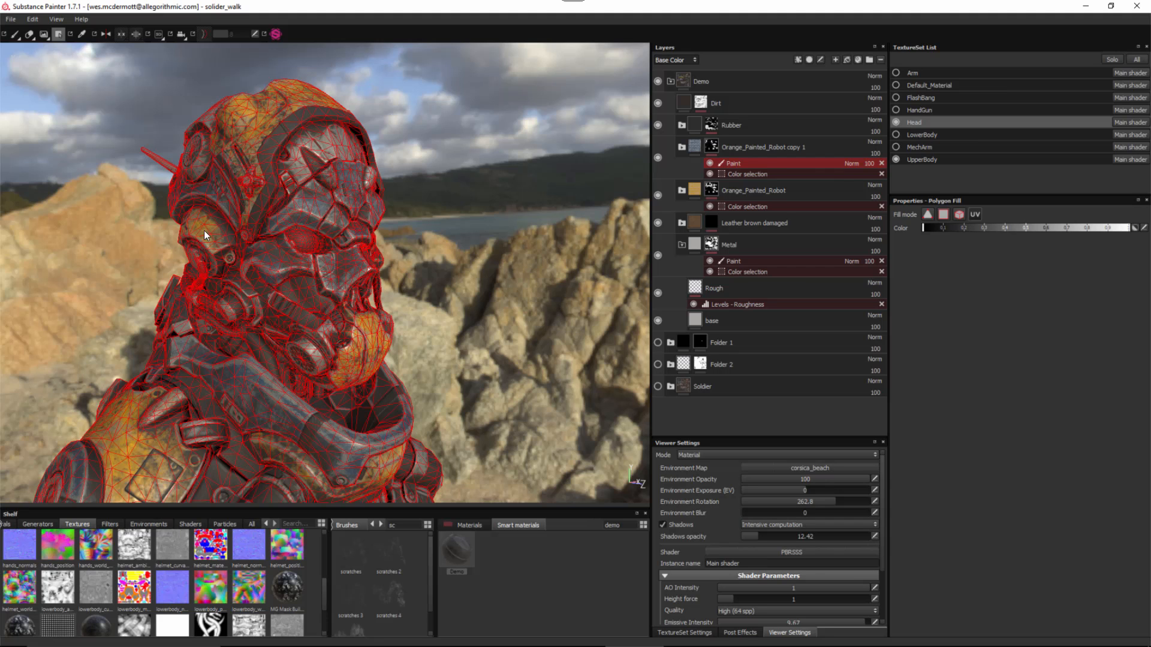
# - Return to the paint brush and bring the soldier's bust into a closer, frontal view
pyautogui.keyDown('alt'); pyautogui.moveTo(204, 230); pyautogui.dragTo(185, 191, button='middle'); pyautogui.keyUp('alt')
pyautogui.keyDown('alt'); pyautogui.moveTo(185, 190); pyautogui.dragTo(90, 40); pyautogui.keyUp('alt')
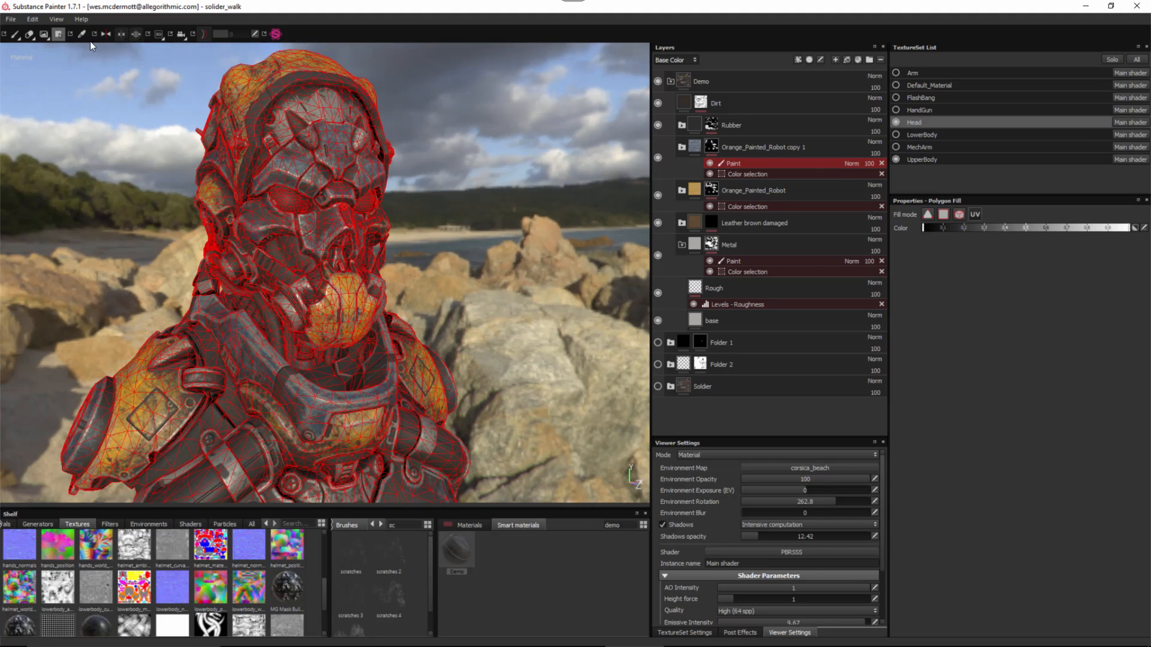
pyautogui.click(14, 38)
pyautogui.scroll(-2, 449, 272)
pyautogui.keyDown('alt'); pyautogui.moveTo(450, 273); pyautogui.dragTo(439, 309, button='middle'); pyautogui.keyUp('alt')
pyautogui.moveTo(439, 309)
pyautogui.keyDown('alt'); pyautogui.mouseDown()
pyautogui.moveTo(327, 309)
pyautogui.moveTo(432, 264)
pyautogui.moveTo(408, 324)
pyautogui.moveTo(386, 325)
pyautogui.mouseUp(); pyautogui.keyUp('alt')
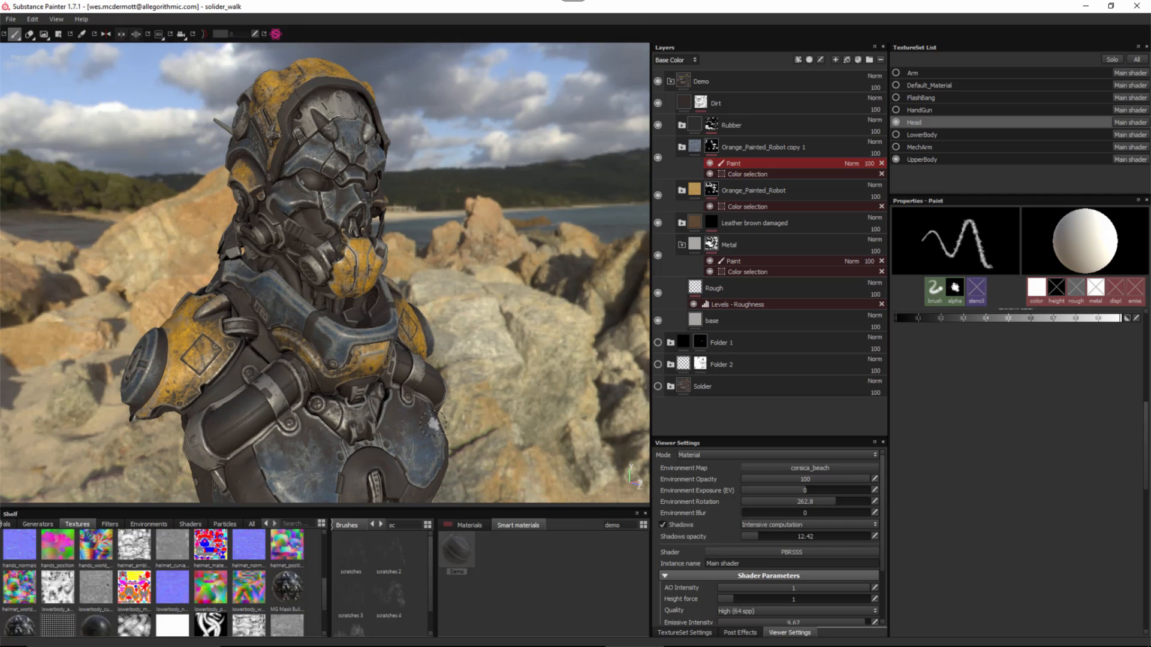
pyautogui.keyDown('alt'); pyautogui.moveTo(336, 338); pyautogui.dragTo(325, 324, button='right'); pyautogui.keyUp('alt')
pyautogui.moveTo(326, 324)
pyautogui.keyDown('alt'); pyautogui.mouseDown()
pyautogui.moveTo(396, 318)
pyautogui.moveTo(307, 323)
pyautogui.mouseUp(); pyautogui.keyUp('alt')
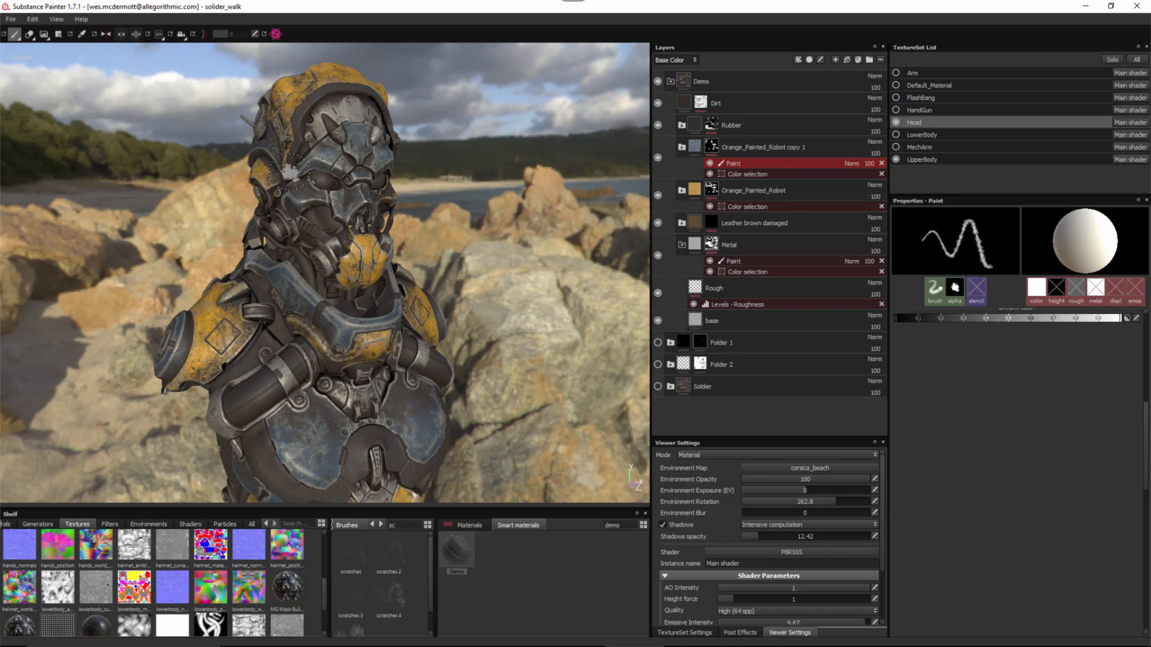
# - Zoom in close on the helmet and orbit to see it side-on
pyautogui.moveTo(408, 299)
pyautogui.keyDown('alt'); pyautogui.mouseDown(button='middle')
pyautogui.moveTo(330, 212)
pyautogui.moveTo(343, 254)
pyautogui.mouseUp(button='middle'); pyautogui.keyUp('alt')
pyautogui.keyDown('alt'); pyautogui.moveTo(343, 253); pyautogui.dragTo(307, 173); pyautogui.keyUp('alt')
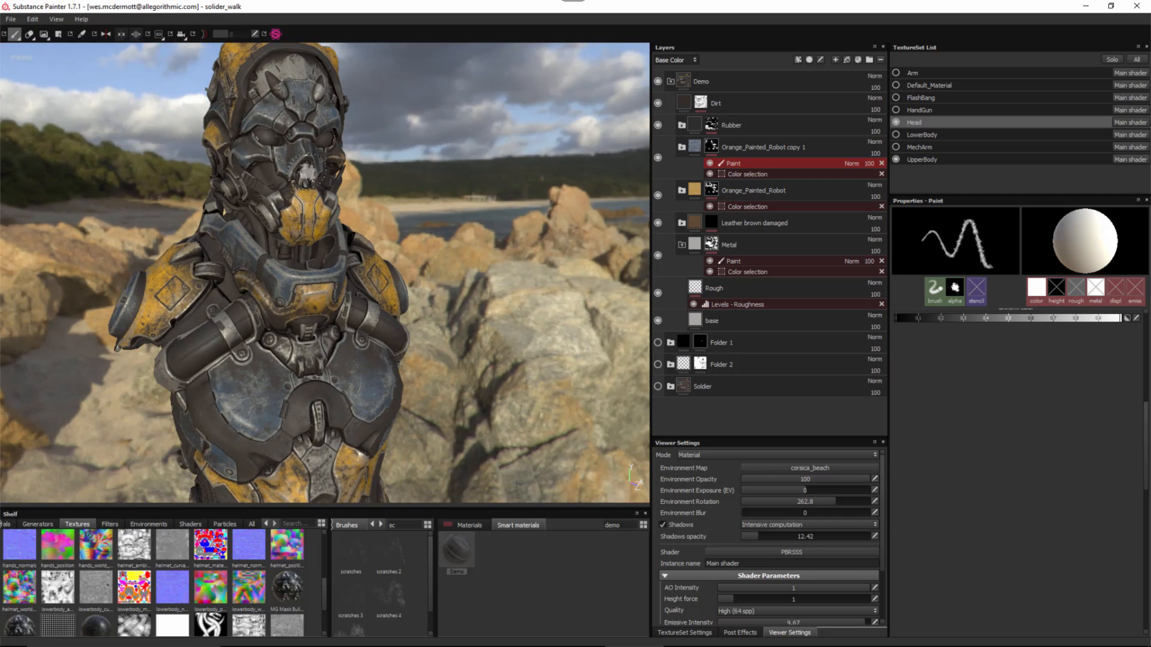
pyautogui.keyDown('alt'); pyautogui.moveTo(272, 192); pyautogui.dragTo(343, 309, button='middle'); pyautogui.keyUp('alt')
pyautogui.keyDown('alt'); pyautogui.moveTo(344, 309); pyautogui.dragTo(390, 407, button='right'); pyautogui.keyUp('alt')
pyautogui.keyDown('alt'); pyautogui.moveTo(389, 407); pyautogui.dragTo(399, 296, button='middle'); pyautogui.keyUp('alt')
pyautogui.keyDown('alt'); pyautogui.moveTo(398, 296); pyautogui.dragTo(444, 306); pyautogui.keyUp('alt')
pyautogui.keyDown('alt'); pyautogui.moveTo(444, 305); pyautogui.dragTo(468, 370, button='right'); pyautogui.keyUp('alt')
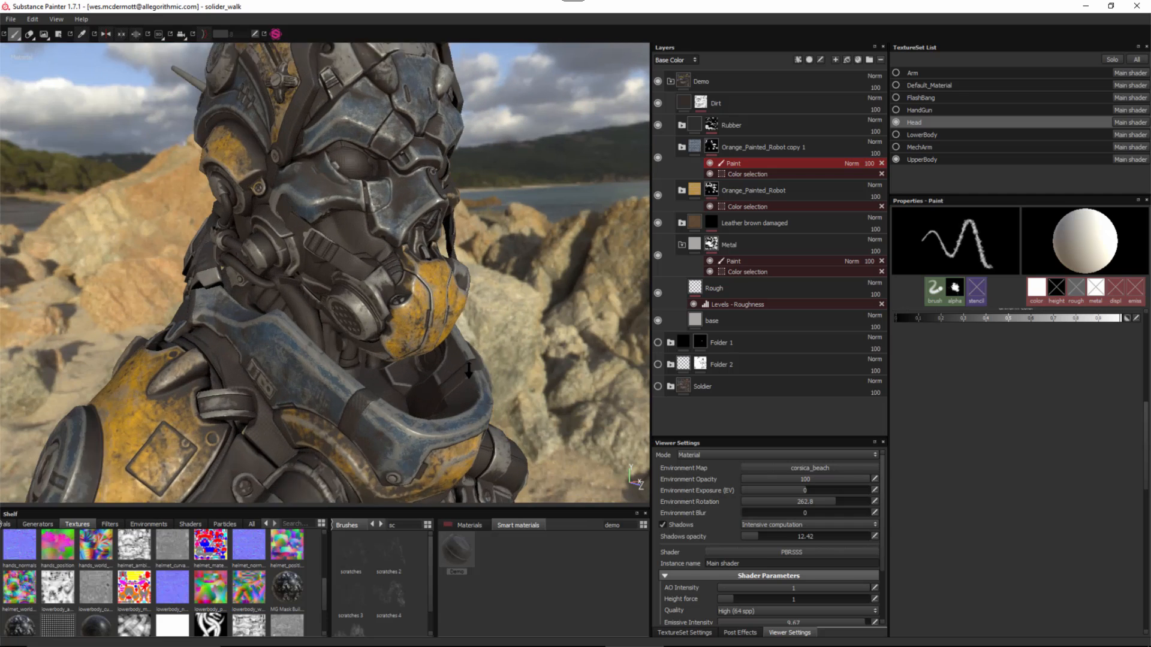
pyautogui.keyDown('alt'); pyautogui.moveTo(468, 370); pyautogui.dragTo(306, 256); pyautogui.keyUp('alt')
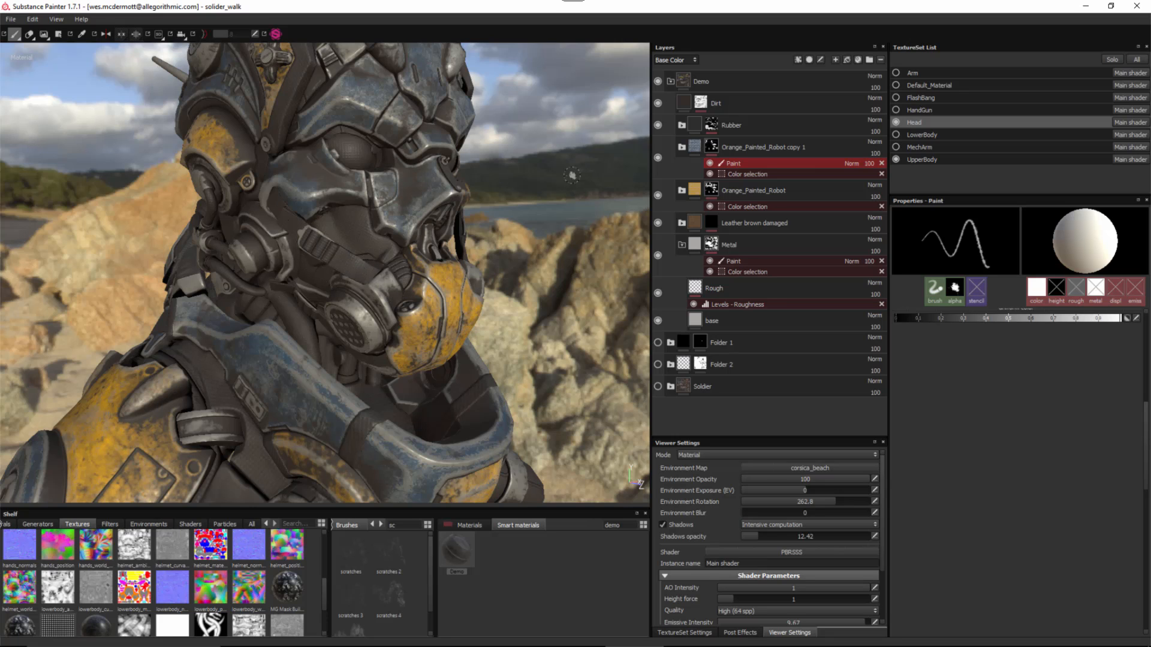
# - Pick the yellow ID region into Leather brown damaged's Color selection mask
pyautogui.click(713, 223)
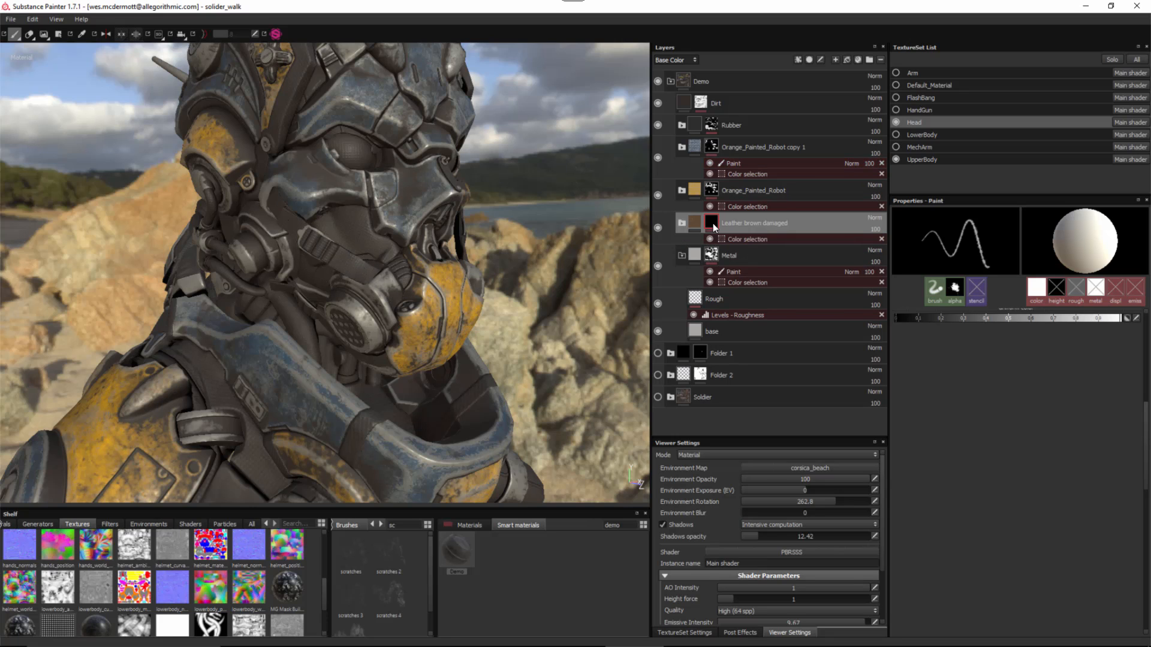
pyautogui.click(742, 239)
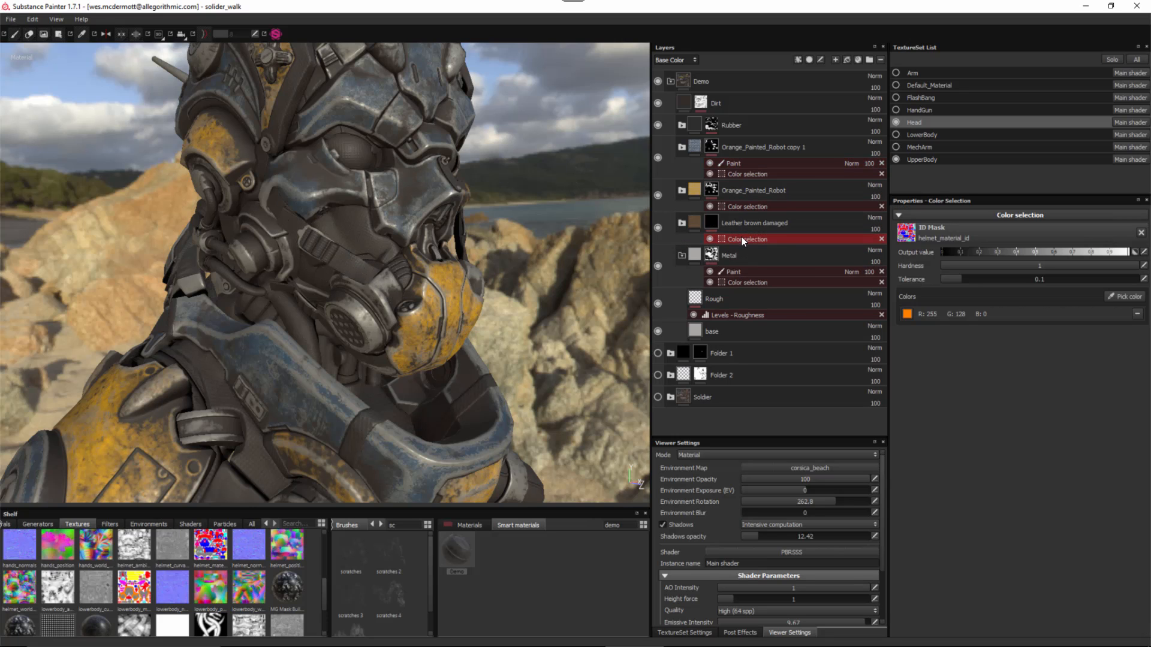
pyautogui.click(1117, 296)
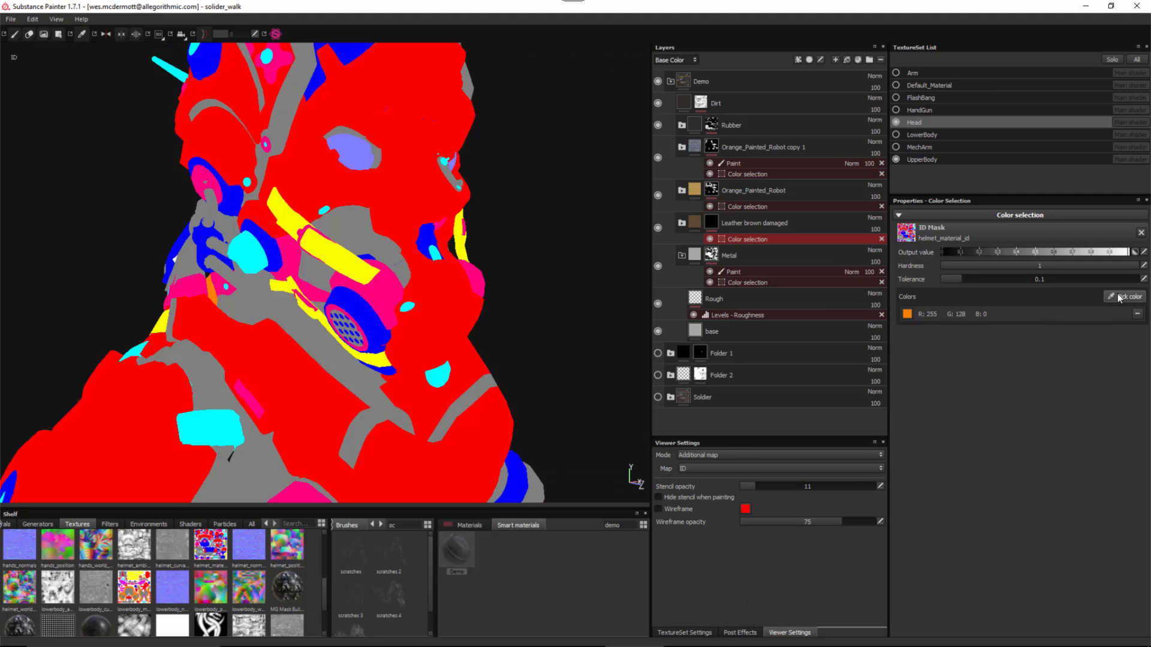
pyautogui.click(322, 247)
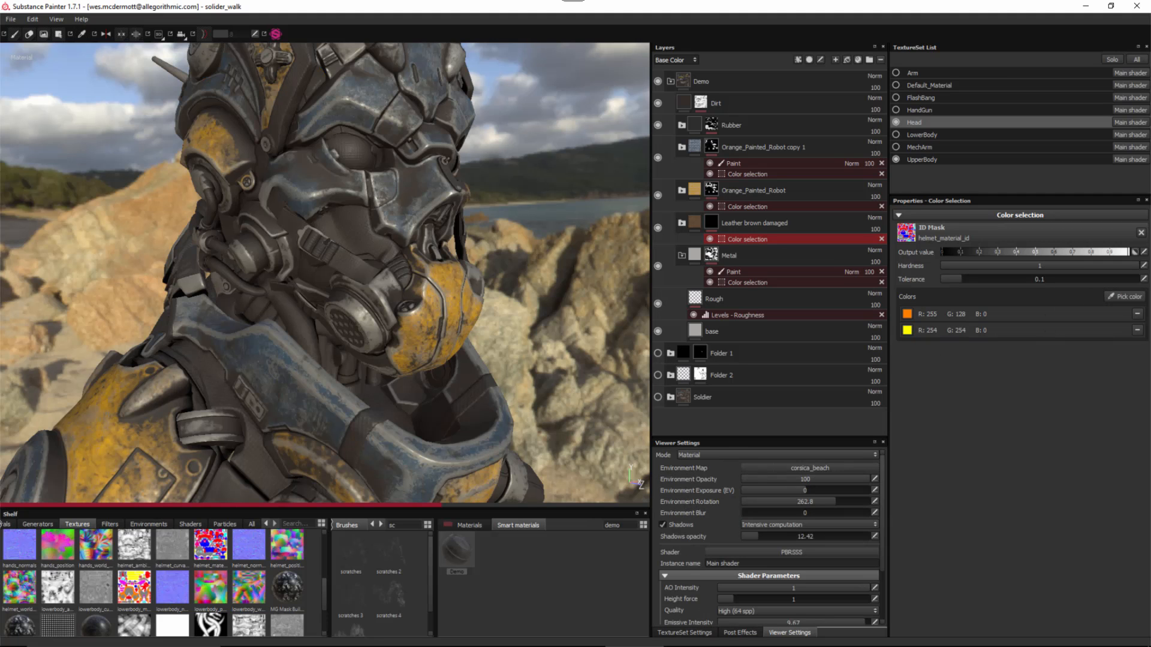
pyautogui.keyDown('alt'); pyautogui.moveTo(383, 267); pyautogui.dragTo(438, 273); pyautogui.keyUp('alt')
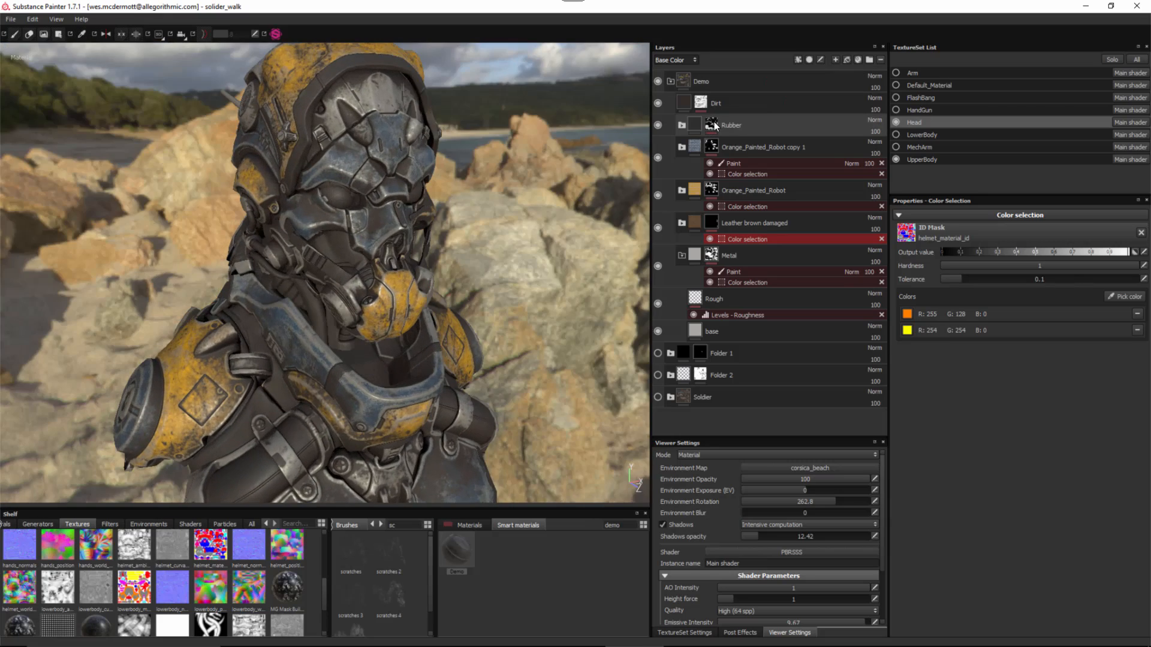
# - Remove yellow from the Rubber layer's Color selection, leaving only gray
pyautogui.click(715, 125)
pyautogui.click(758, 142)
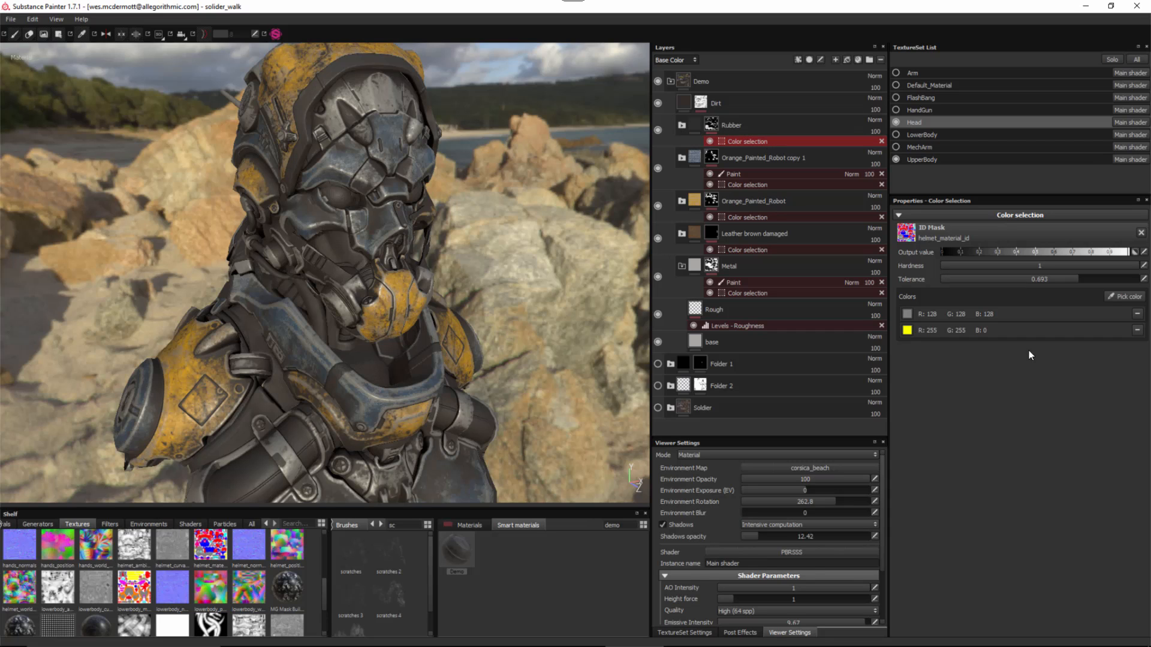
pyautogui.click(1125, 296)
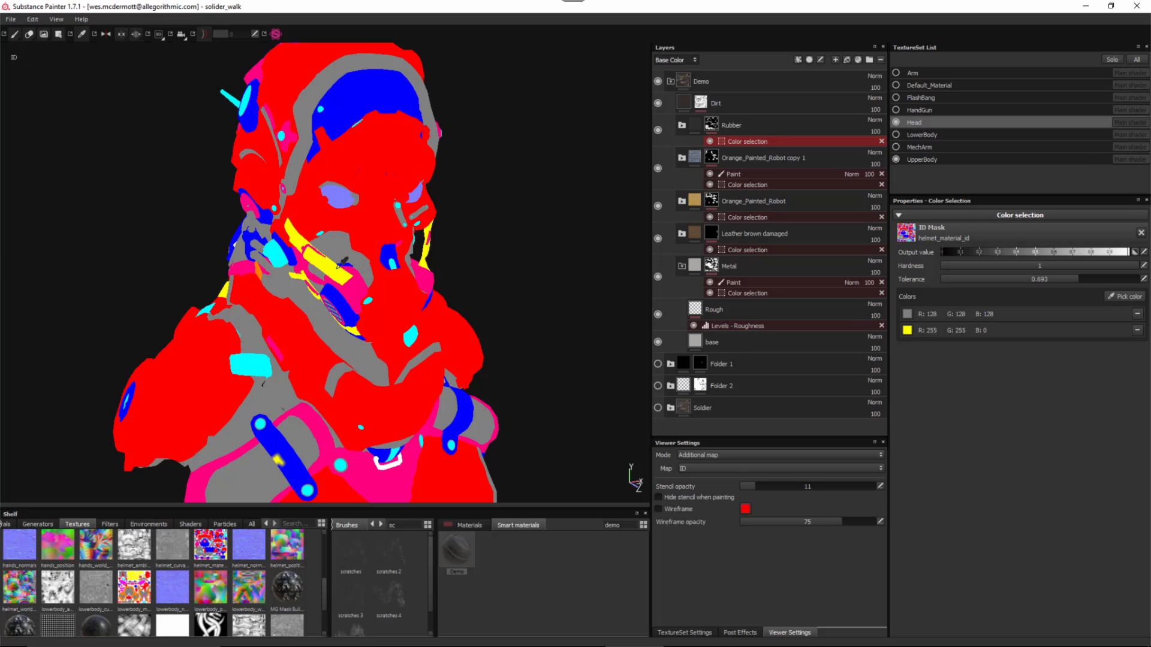
pyautogui.click(1136, 331)
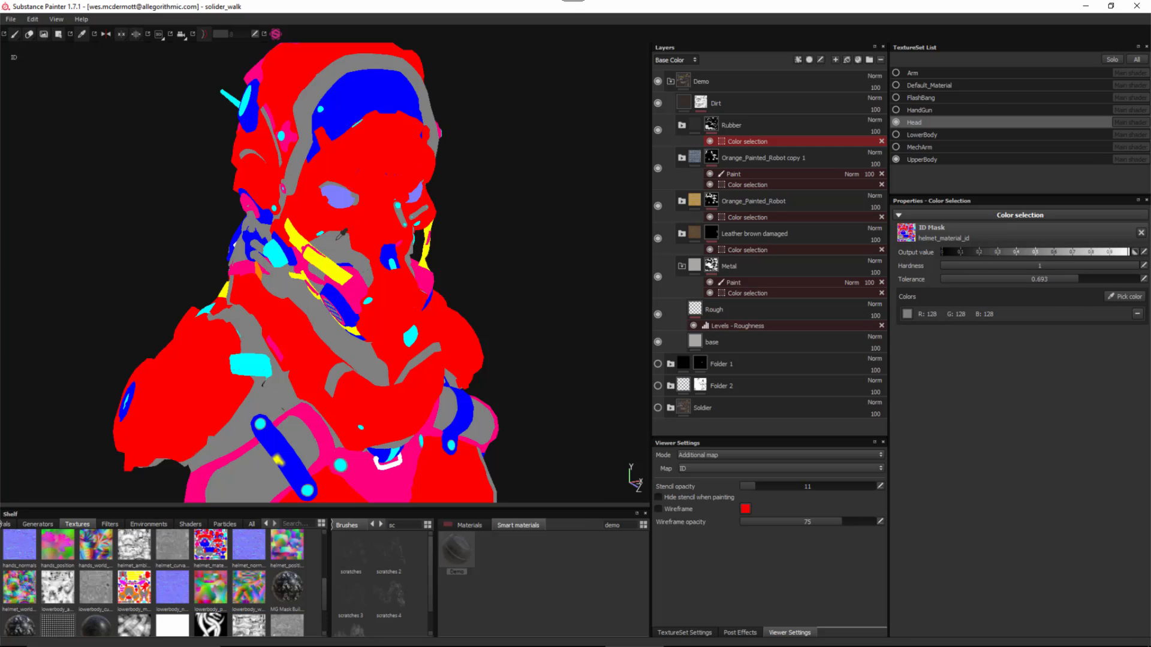
# - Return to the full material render and orbit around the soldier to inspect the retextured helmet
pyautogui.press('m')
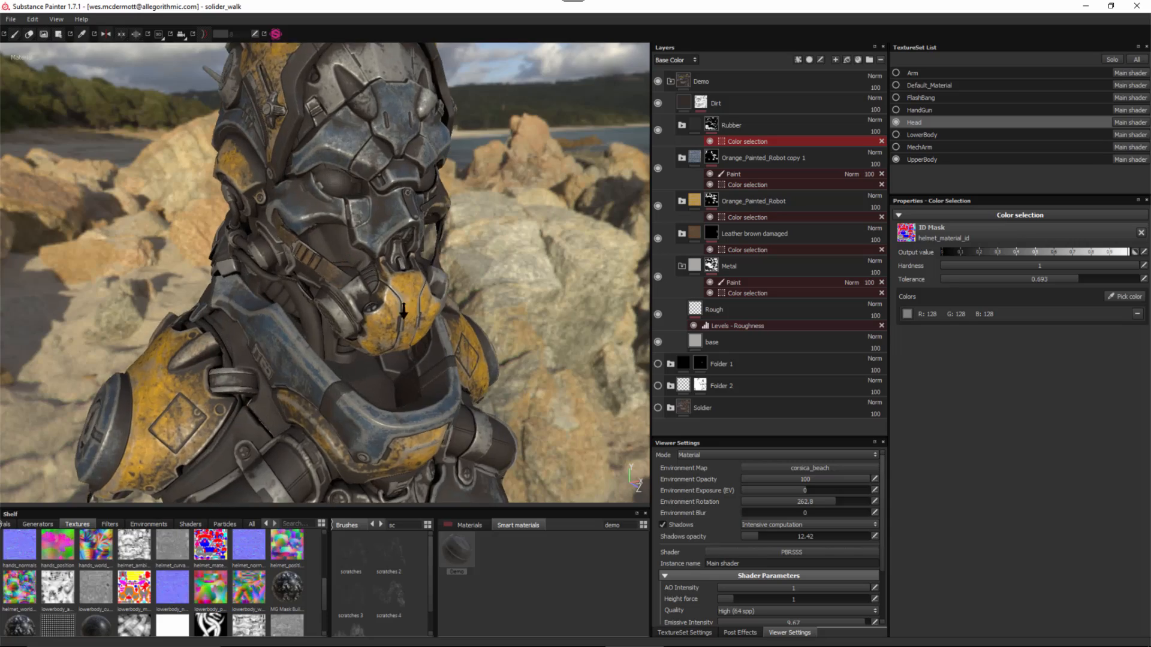
pyautogui.keyDown('alt'); pyautogui.moveTo(402, 311); pyautogui.dragTo(316, 334); pyautogui.keyUp('alt')
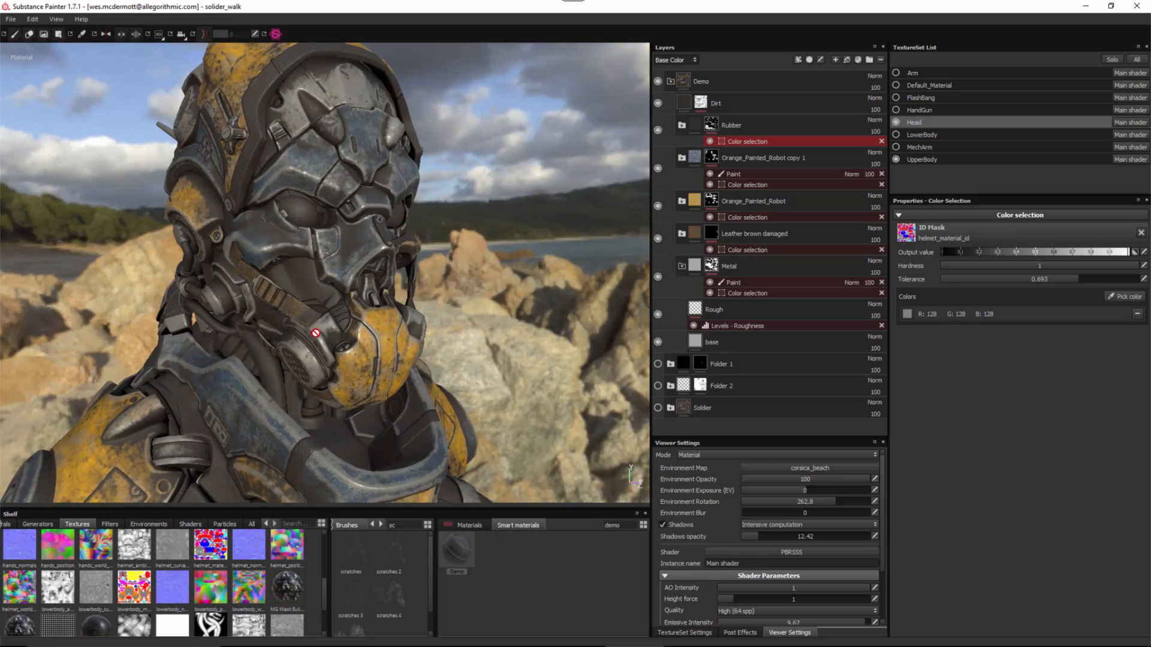
pyautogui.keyDown('alt'); pyautogui.moveTo(316, 333); pyautogui.dragTo(296, 305, button='right'); pyautogui.keyUp('alt')
pyautogui.keyDown('alt'); pyautogui.moveTo(296, 304); pyautogui.dragTo(288, 311); pyautogui.keyUp('alt')
pyautogui.keyDown('alt'); pyautogui.moveTo(288, 294); pyautogui.dragTo(279, 274, button='right'); pyautogui.keyUp('alt')
pyautogui.keyDown('alt'); pyautogui.moveTo(394, 383); pyautogui.dragTo(391, 354, button='middle'); pyautogui.keyUp('alt')
pyautogui.keyDown('alt'); pyautogui.moveTo(301, 307); pyautogui.dragTo(280, 286, button='right'); pyautogui.keyUp('alt')
pyautogui.keyDown('alt'); pyautogui.moveTo(324, 329); pyautogui.dragTo(319, 260, button='middle'); pyautogui.keyUp('alt')
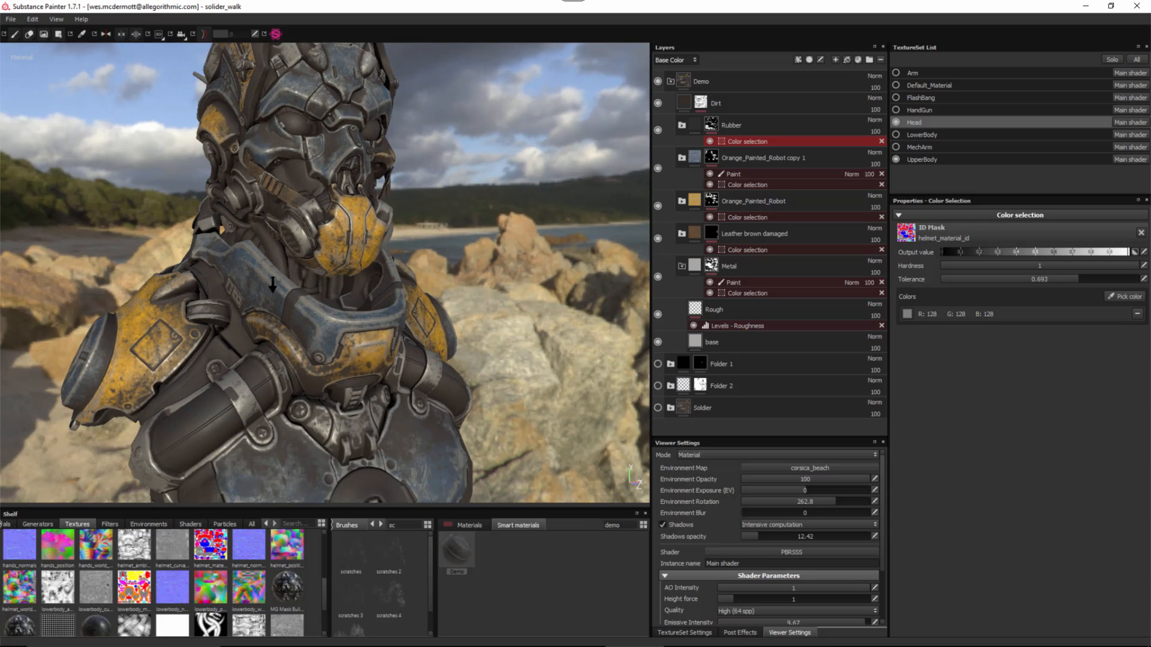
pyautogui.keyDown('alt'); pyautogui.moveTo(273, 284); pyautogui.dragTo(255, 275, button='right'); pyautogui.keyUp('alt')
pyautogui.keyDown('alt'); pyautogui.moveTo(340, 356); pyautogui.dragTo(333, 321, button='middle'); pyautogui.keyUp('alt')
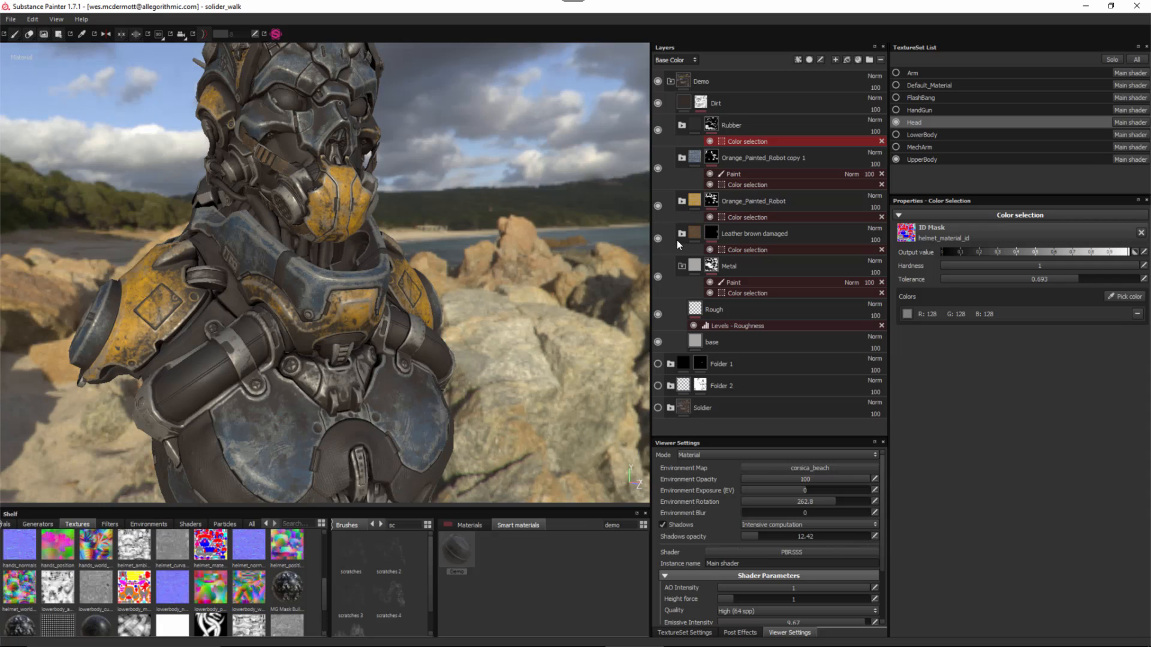
pyautogui.keyDown('alt'); pyautogui.moveTo(395, 261); pyautogui.dragTo(302, 174); pyautogui.keyUp('alt')
pyautogui.keyDown('alt'); pyautogui.moveTo(350, 266); pyautogui.dragTo(408, 291); pyautogui.keyUp('alt')
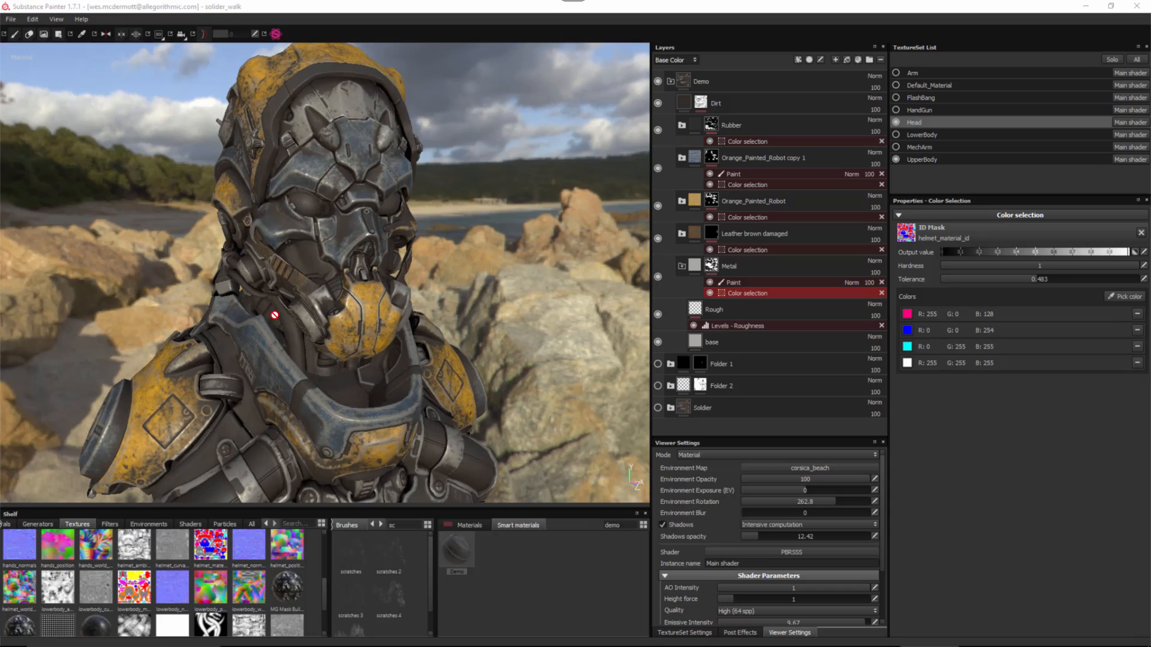
pyautogui.keyDown('alt'); pyautogui.moveTo(282, 308); pyautogui.dragTo(252, 305); pyautogui.keyUp('alt')
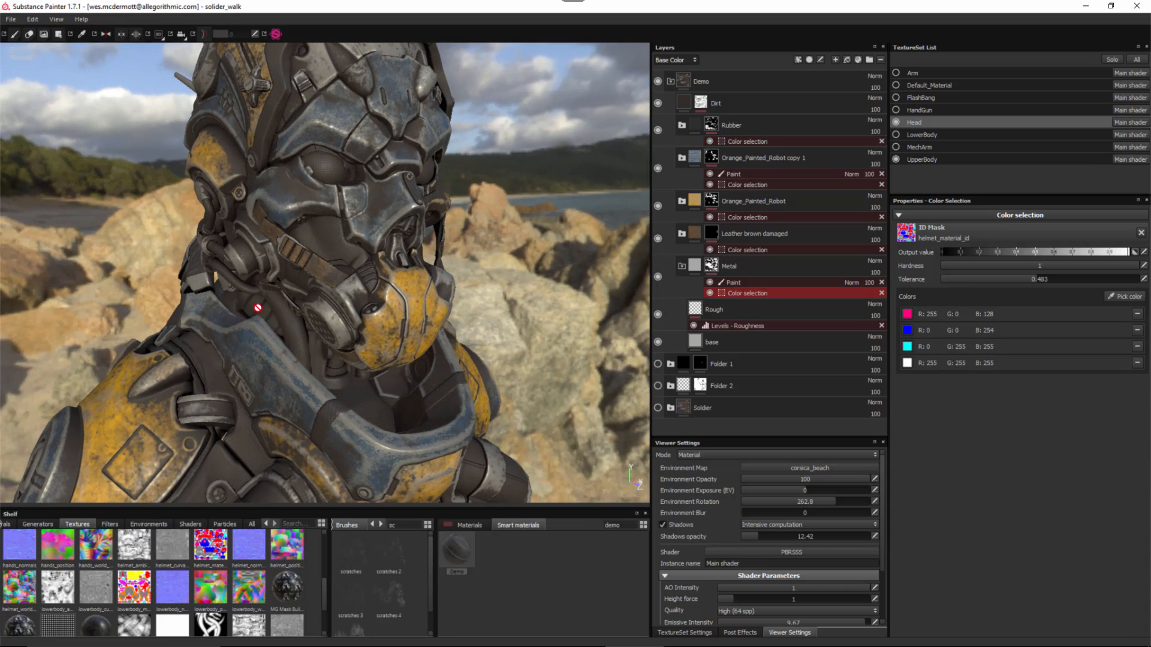
pyautogui.moveTo(325, 327)
pyautogui.keyDown('alt'); pyautogui.mouseDown()
pyautogui.moveTo(403, 327)
pyautogui.moveTo(310, 342)
pyautogui.moveTo(320, 352)
pyautogui.moveTo(383, 338)
pyautogui.mouseUp(); pyautogui.keyUp('alt')
# - Inspect the Metal layer's Paint effect with Polygon Fill, then show Rubber's Color selection settings
pyautogui.click(735, 282)
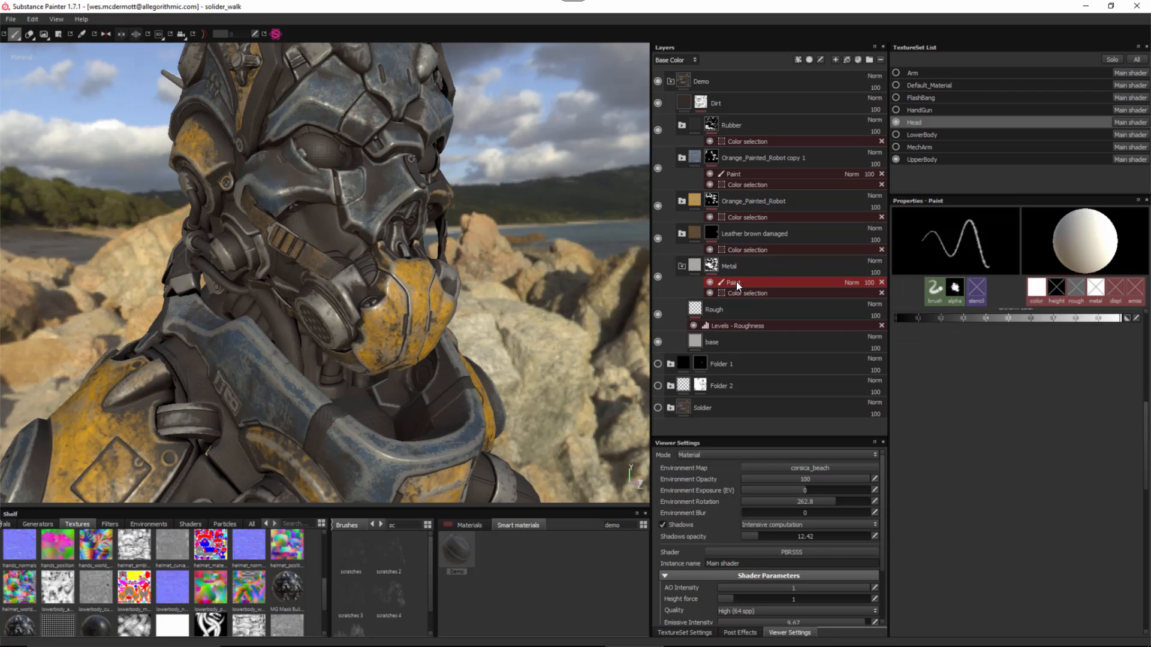
pyautogui.click(57, 34)
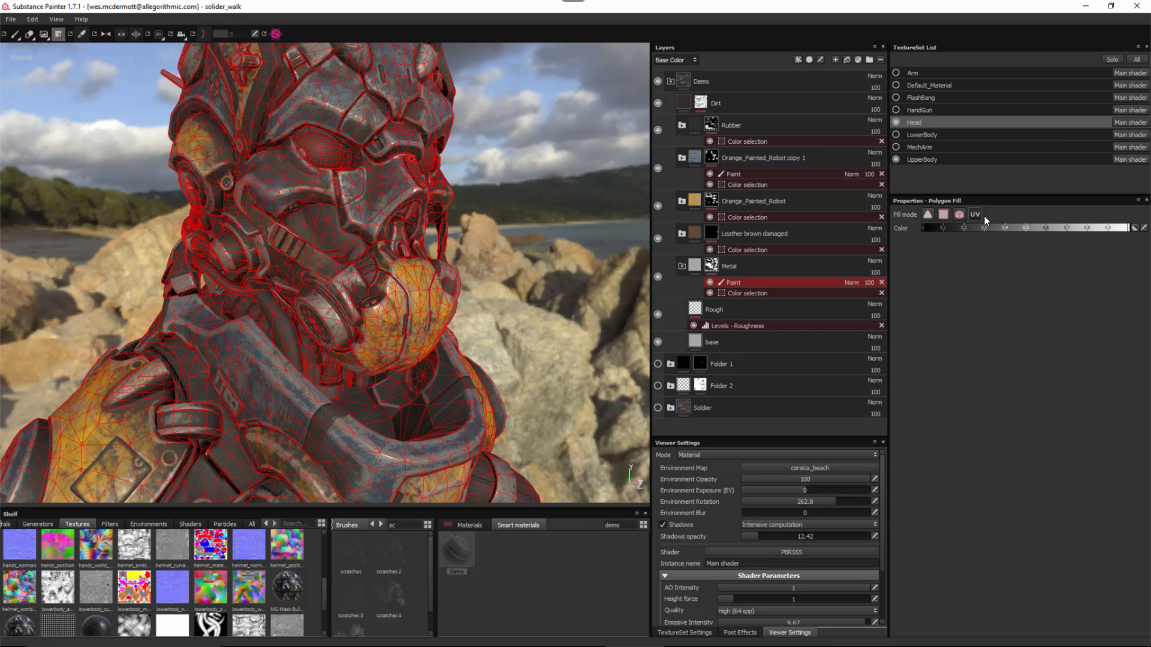
pyautogui.keyDown('alt'); pyautogui.moveTo(338, 292); pyautogui.dragTo(268, 319); pyautogui.keyUp('alt')
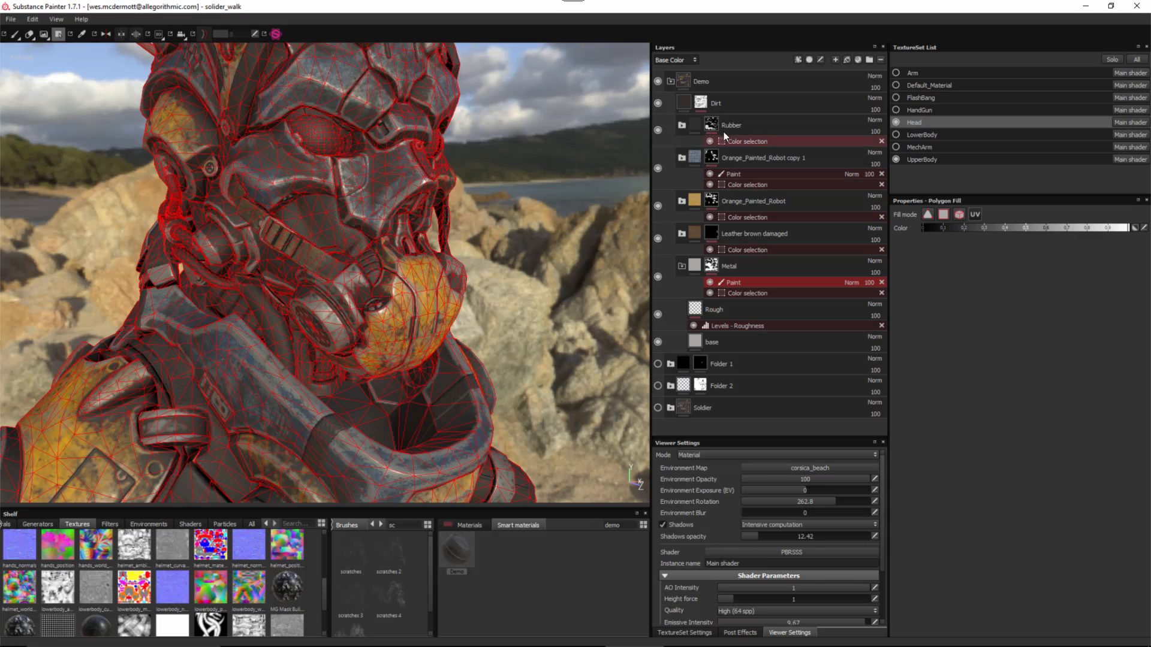
pyautogui.click(736, 141)
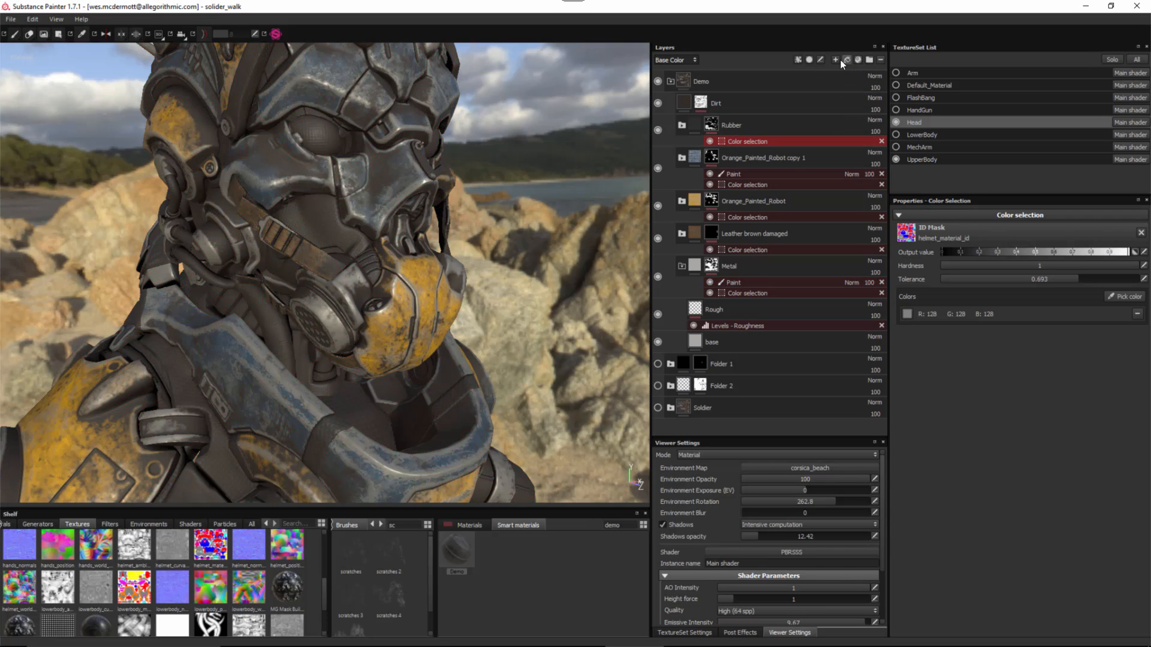
# - Add a Paint effect to the Rubber layer's mask and return to the paint brush
pyautogui.click(798, 59)
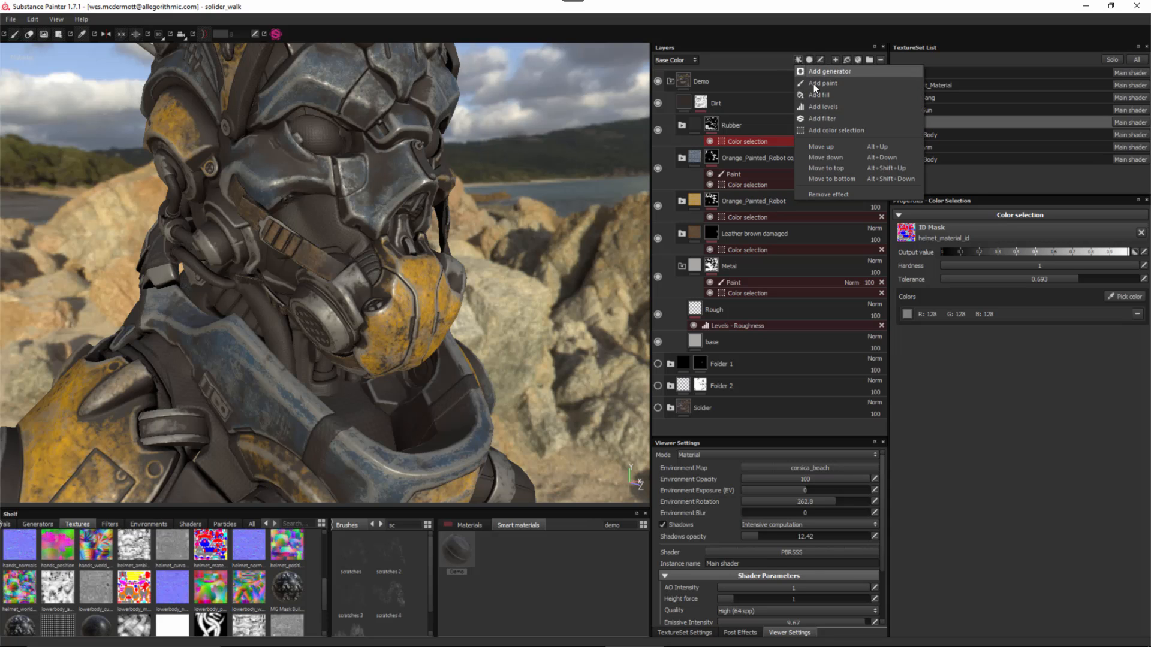
pyautogui.click(814, 84)
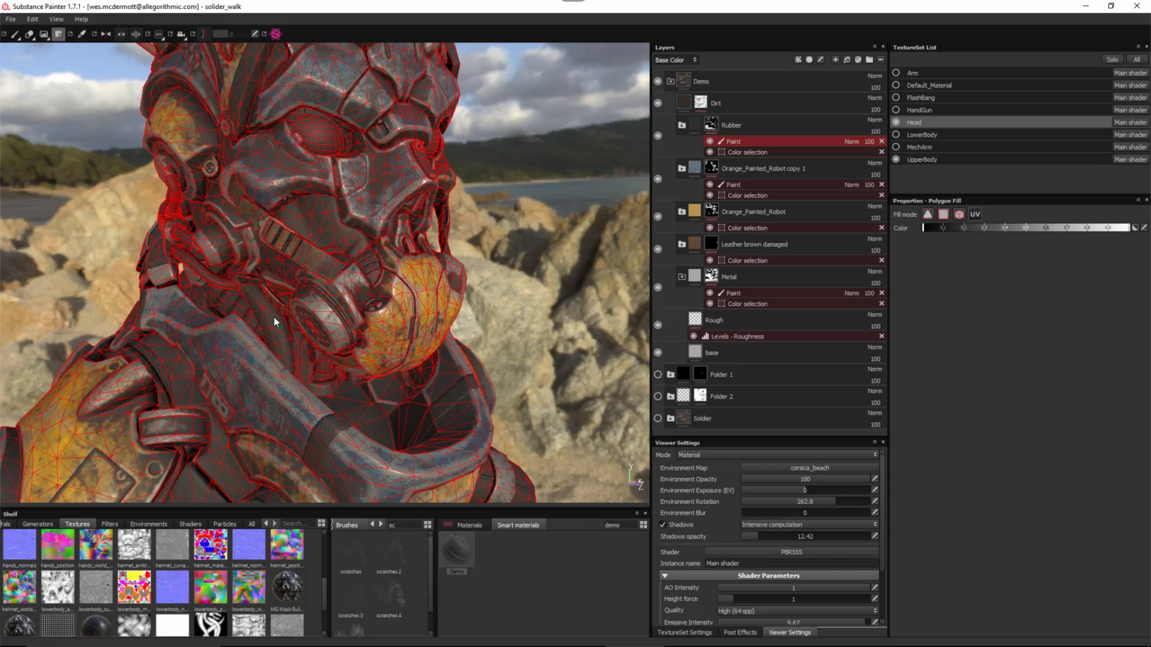
pyautogui.moveTo(263, 359)
pyautogui.keyDown('alt'); pyautogui.mouseDown()
pyautogui.moveTo(374, 383)
pyautogui.moveTo(353, 389)
pyautogui.moveTo(374, 397)
pyautogui.moveTo(422, 395)
pyautogui.moveTo(407, 372)
pyautogui.moveTo(367, 375)
pyautogui.moveTo(345, 414)
pyautogui.moveTo(315, 396)
pyautogui.moveTo(330, 380)
pyautogui.moveTo(209, 357)
pyautogui.moveTo(294, 359)
pyautogui.mouseUp(); pyautogui.keyUp('alt')
pyautogui.click(15, 34)
pyautogui.keyDown('alt'); pyautogui.moveTo(387, 268); pyautogui.dragTo(353, 272, button='right'); pyautogui.keyUp('alt')
pyautogui.keyDown('alt'); pyautogui.moveTo(352, 271); pyautogui.dragTo(454, 292); pyautogui.keyUp('alt')
pyautogui.keyDown('alt'); pyautogui.moveTo(499, 242); pyautogui.dragTo(487, 474); pyautogui.keyUp('alt')
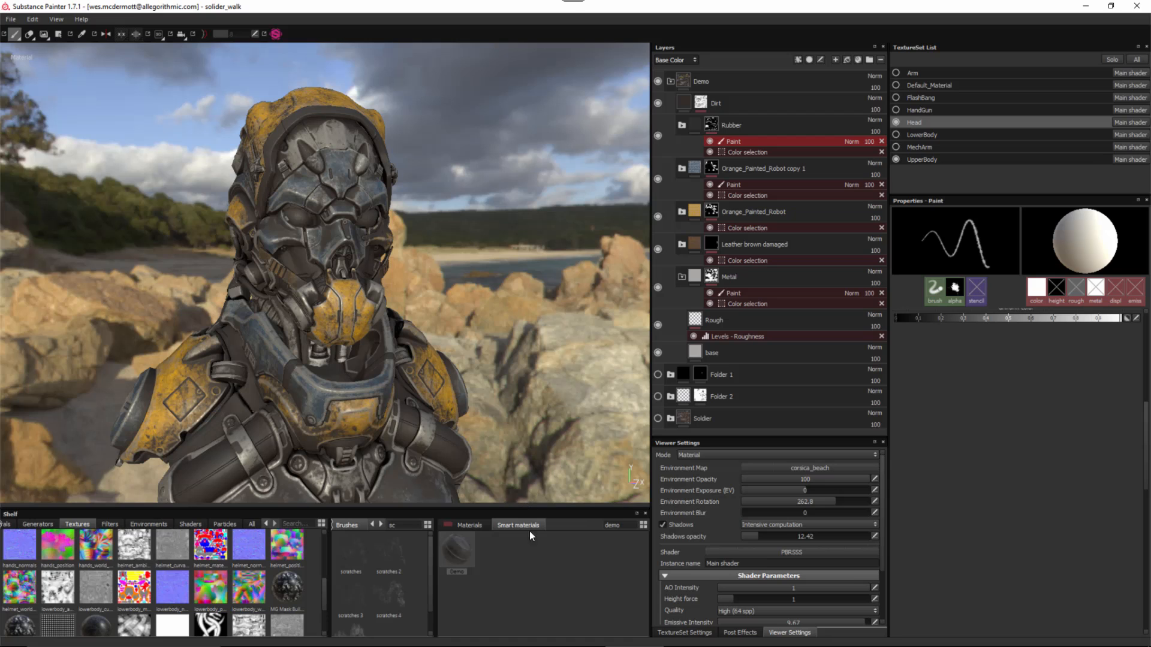
# - Collapse the Demo folder and enlarge the 3D view and viewer settings areas
pyautogui.moveTo(529, 508); pyautogui.dragTo(530, 568)
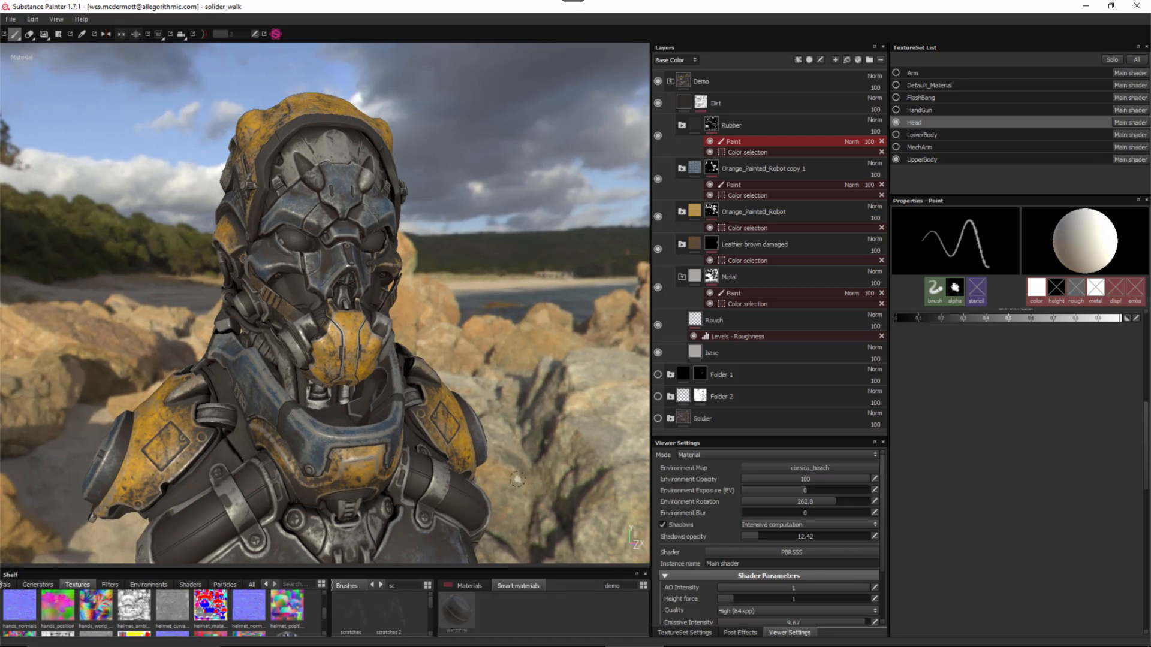
pyautogui.click(671, 81)
pyautogui.keyDown('alt'); pyautogui.moveTo(377, 218); pyautogui.dragTo(414, 235, button='right'); pyautogui.keyUp('alt')
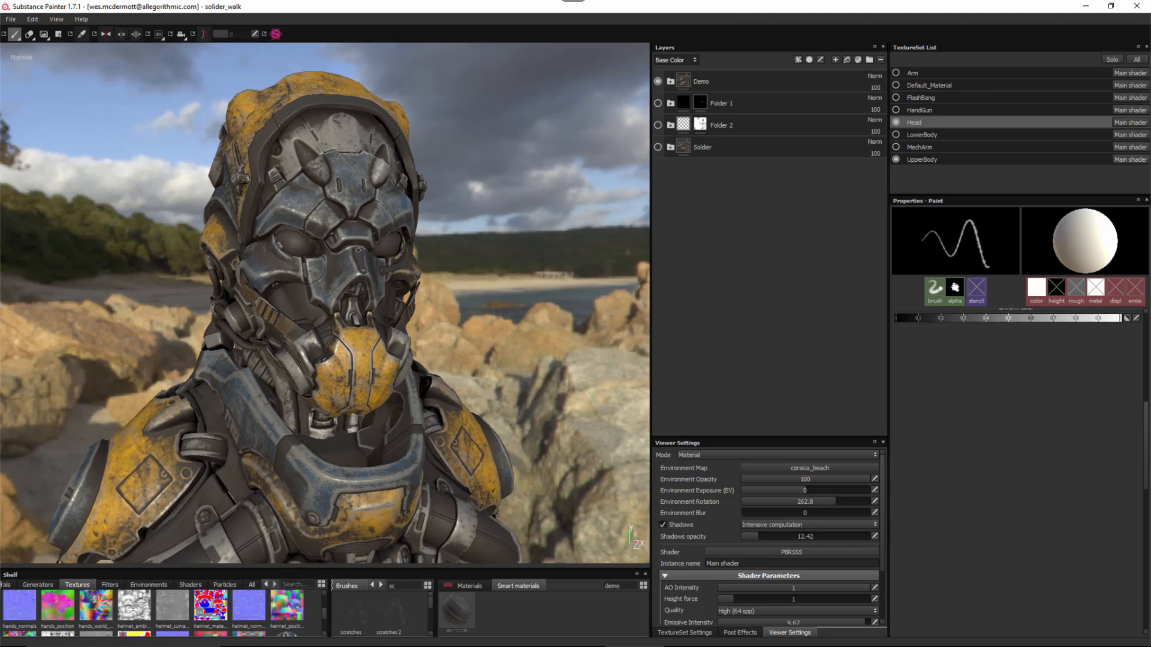
pyautogui.keyDown('alt'); pyautogui.moveTo(414, 231); pyautogui.dragTo(348, 244); pyautogui.keyUp('alt')
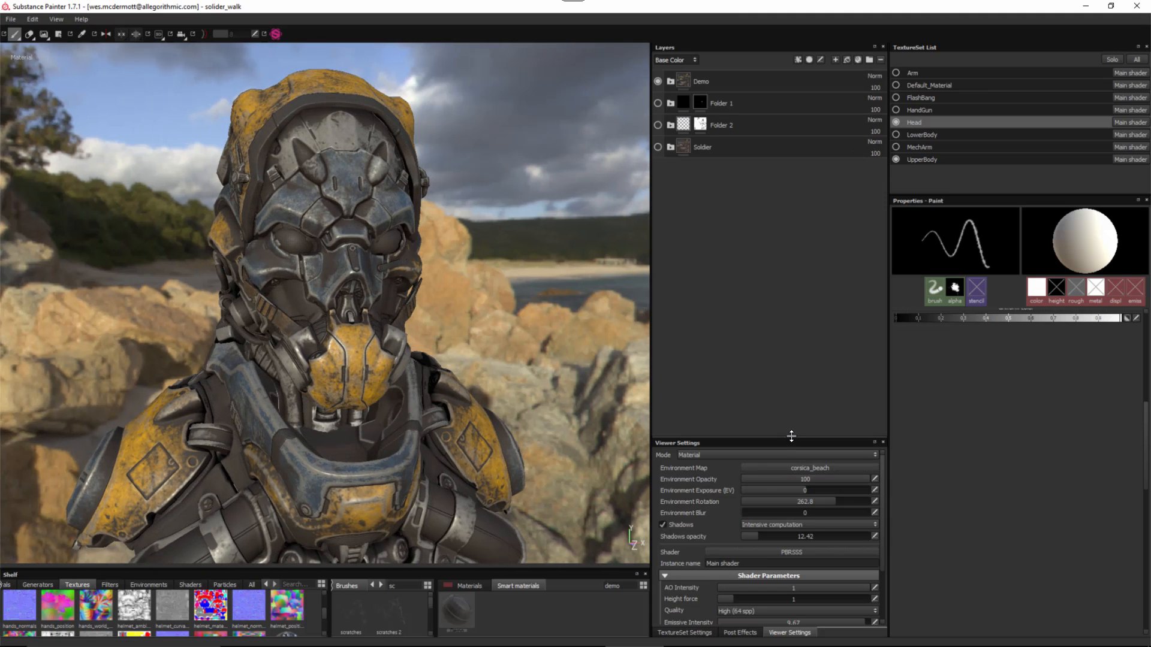
pyautogui.moveTo(790, 439); pyautogui.dragTo(787, 273)
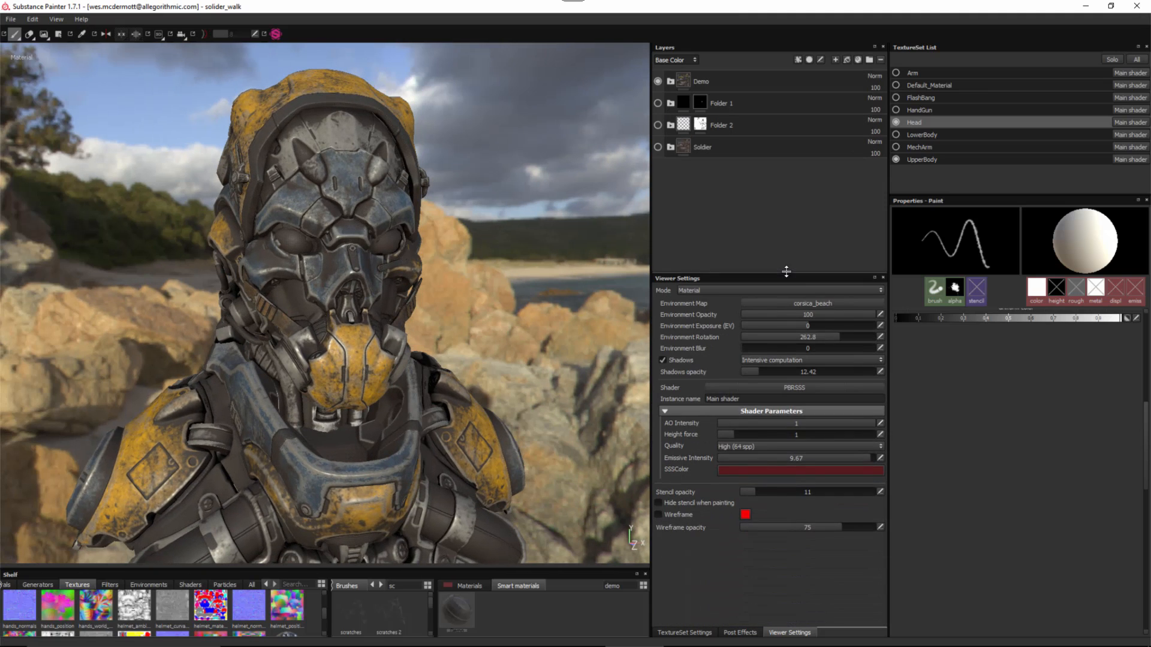
# - Remove and re-add the Emissive channel in the Head texture set settings
pyautogui.click(684, 633)
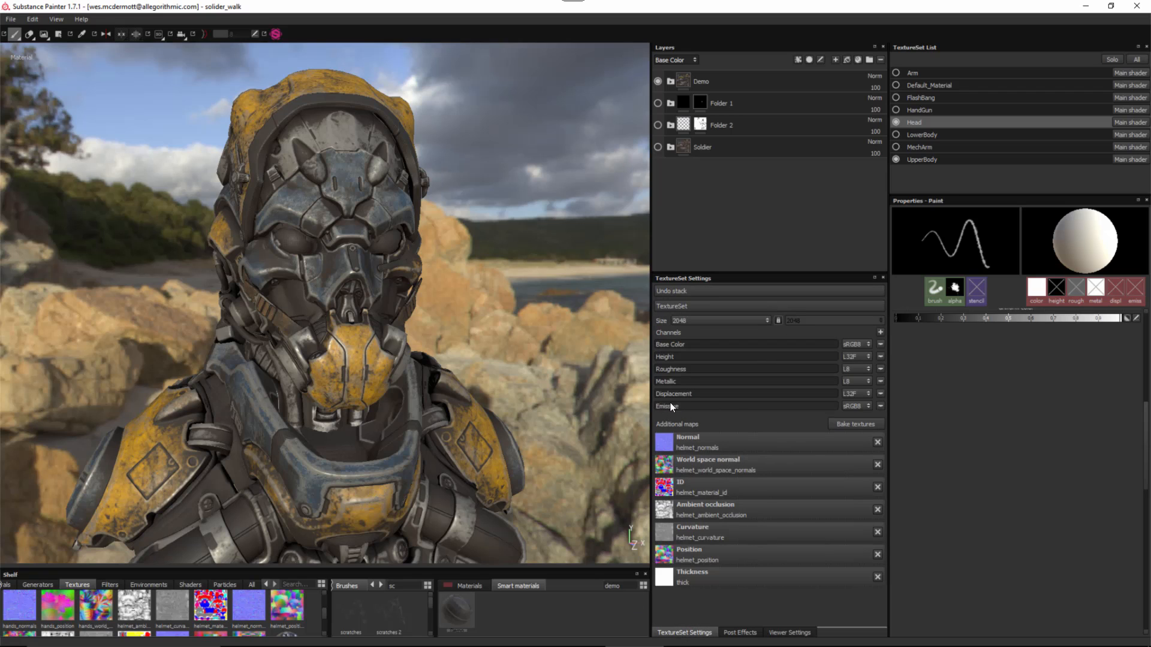
pyautogui.click(880, 406)
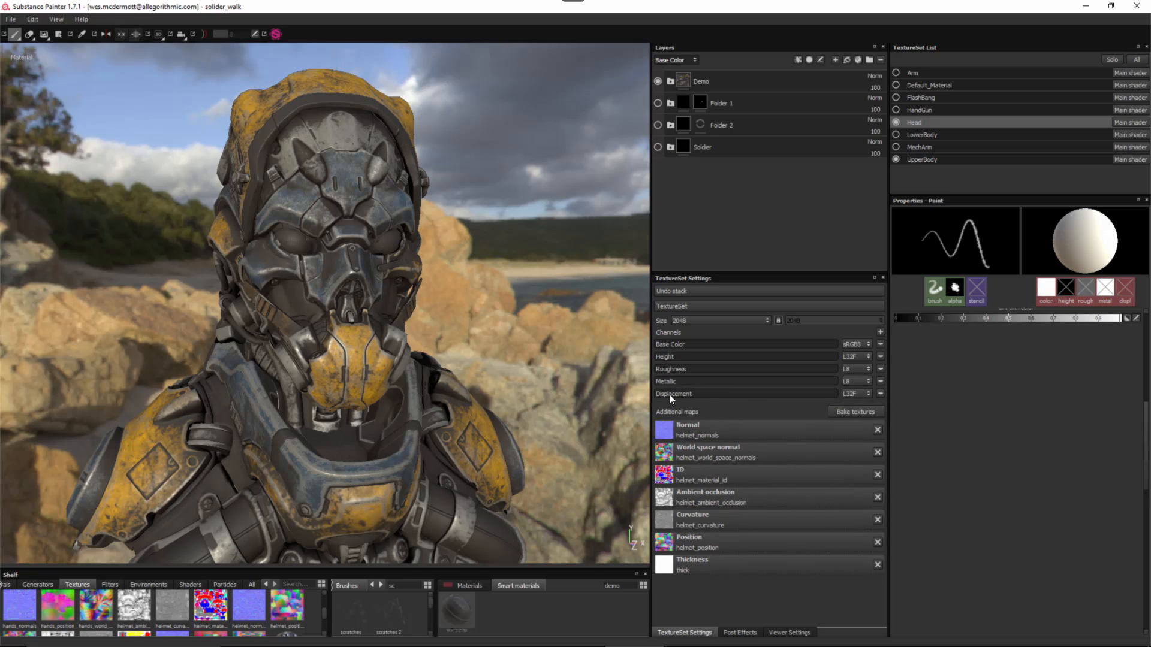
pyautogui.click(881, 332)
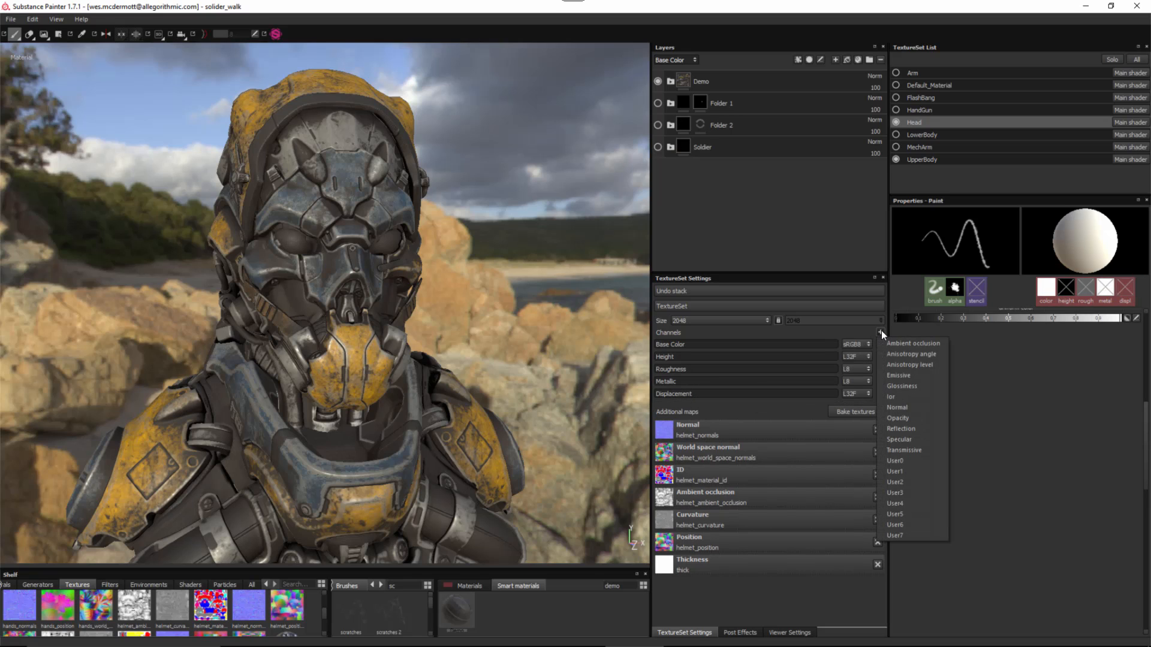
pyautogui.click(908, 375)
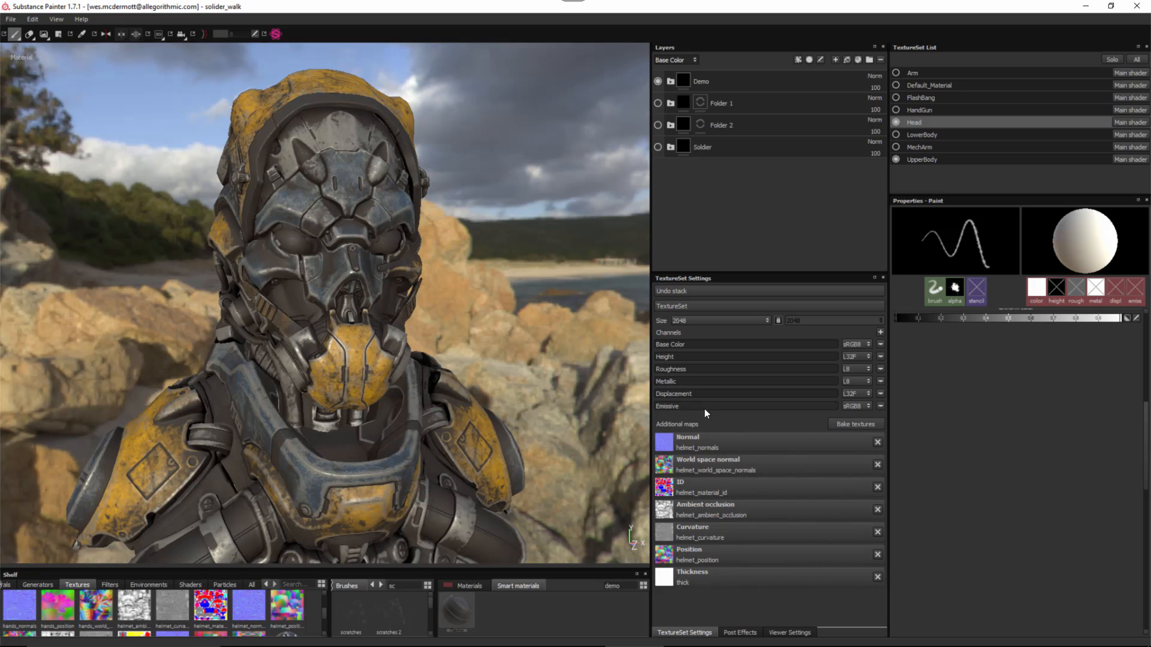
pyautogui.keyDown('alt'); pyautogui.moveTo(378, 225); pyautogui.dragTo(420, 259, button='right'); pyautogui.keyUp('alt')
pyautogui.keyDown('alt'); pyautogui.moveTo(420, 259); pyautogui.dragTo(458, 269); pyautogui.keyUp('alt')
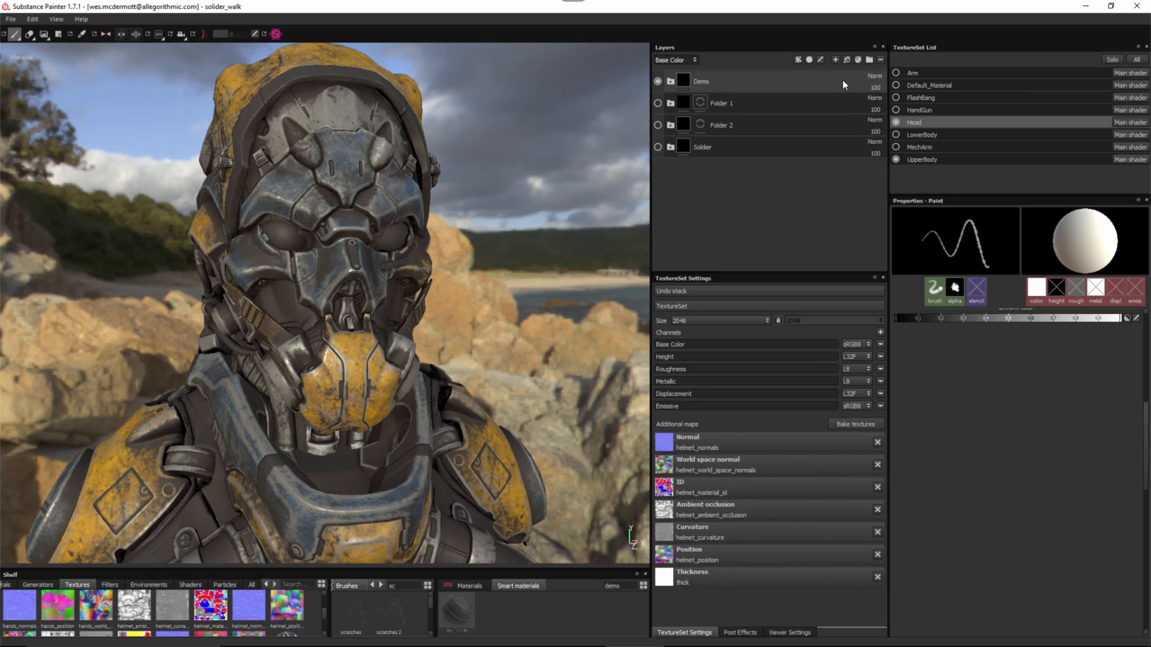
# - Add a new layer above Demo painting only emissive, with the emissive colour set to red
pyautogui.click(836, 59)
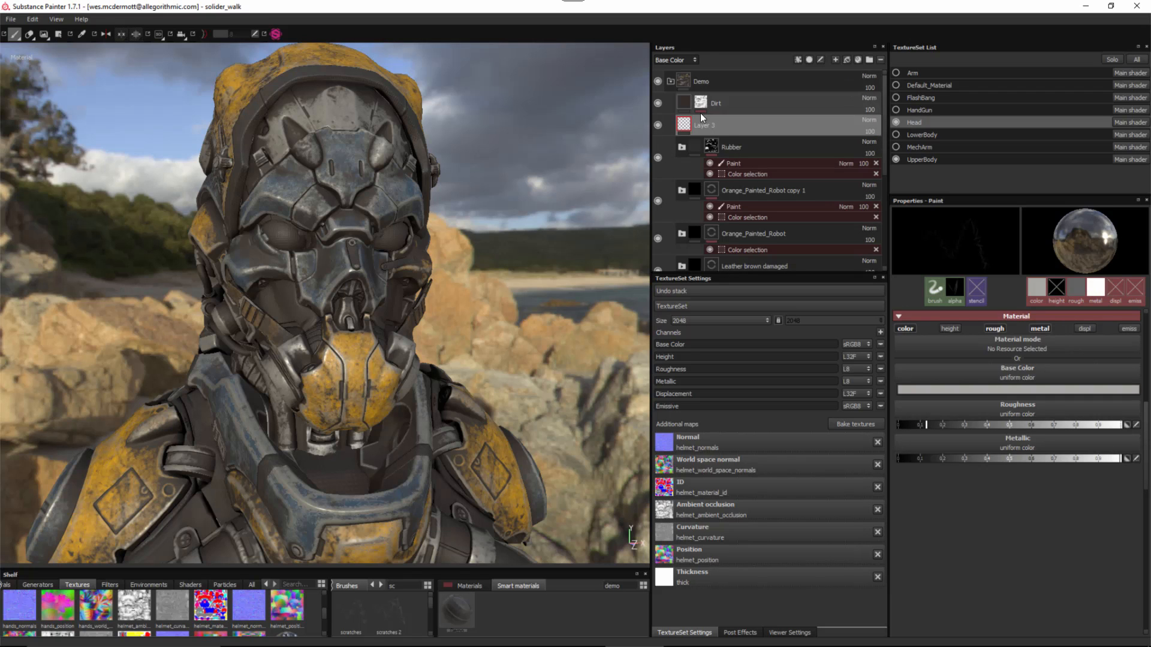
pyautogui.moveTo(729, 105); pyautogui.dragTo(726, 75)
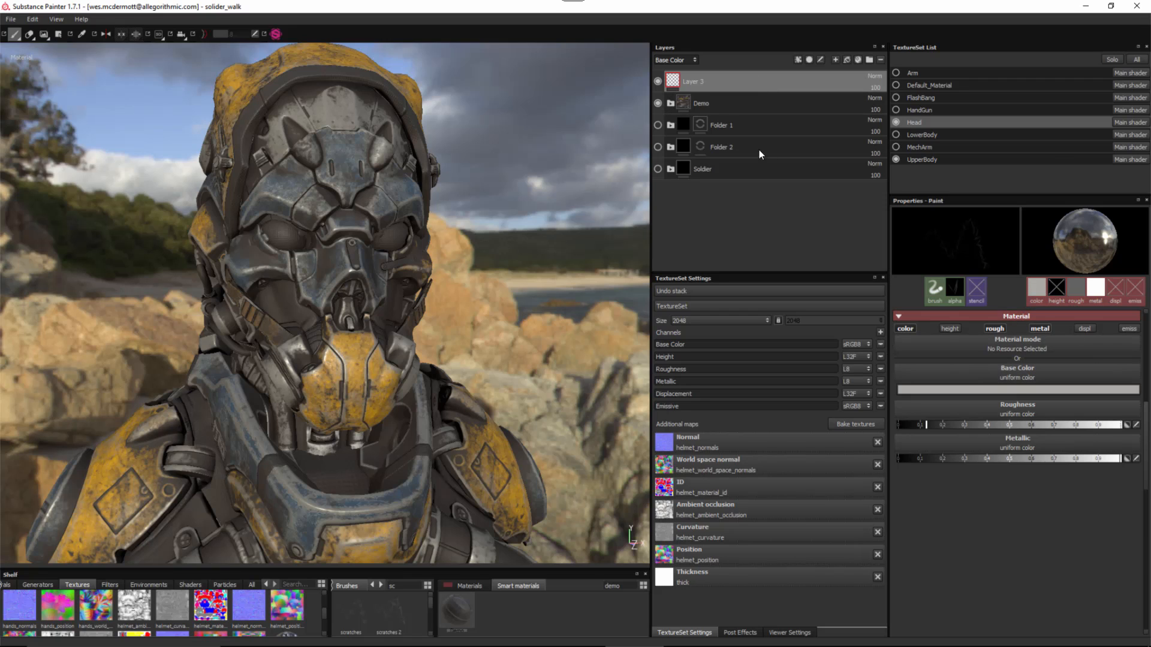
pyautogui.click(905, 328)
pyautogui.click(995, 328)
pyautogui.click(1040, 329)
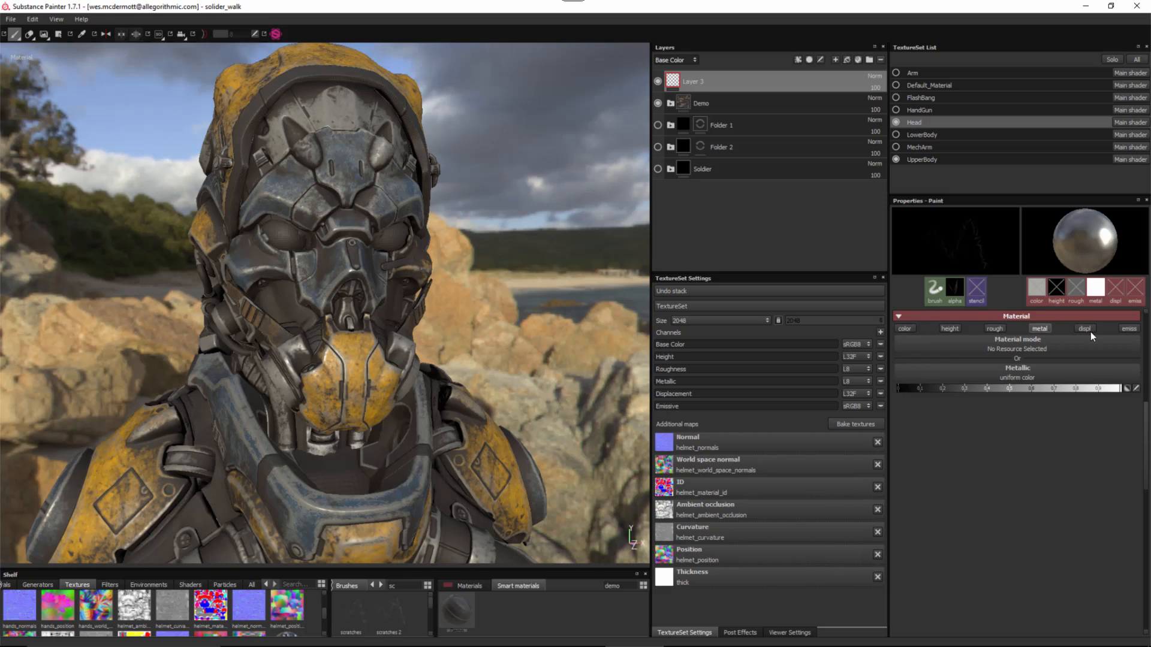
pyautogui.click(1130, 331)
pyautogui.click(1005, 388)
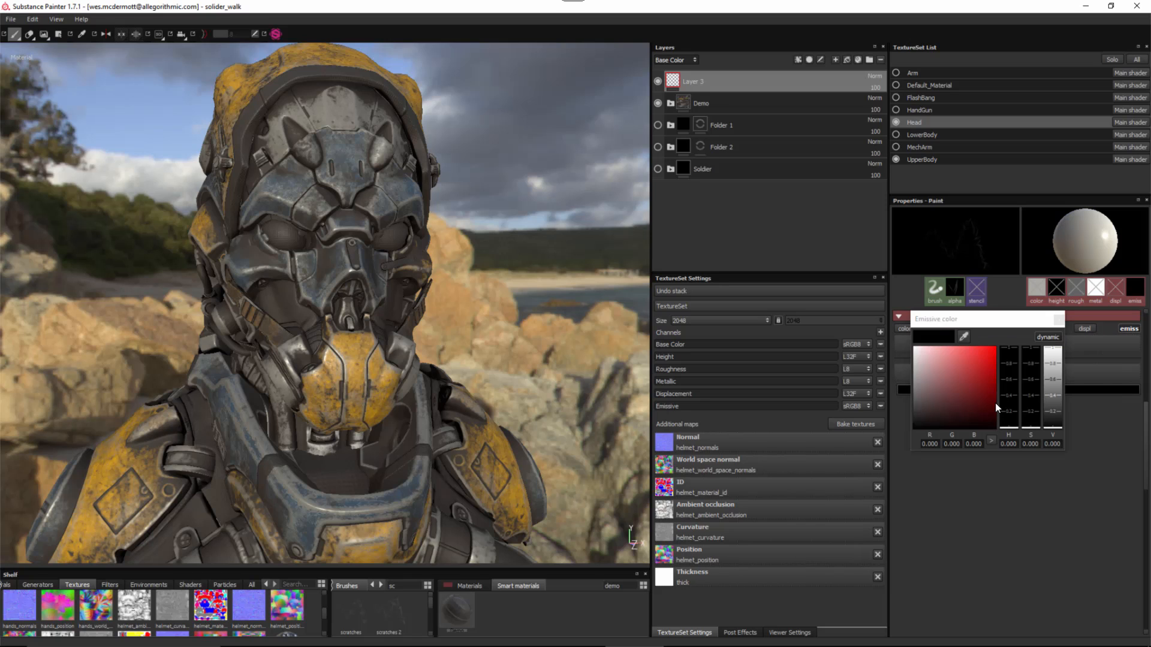
pyautogui.click(994, 355)
pyautogui.click(1058, 318)
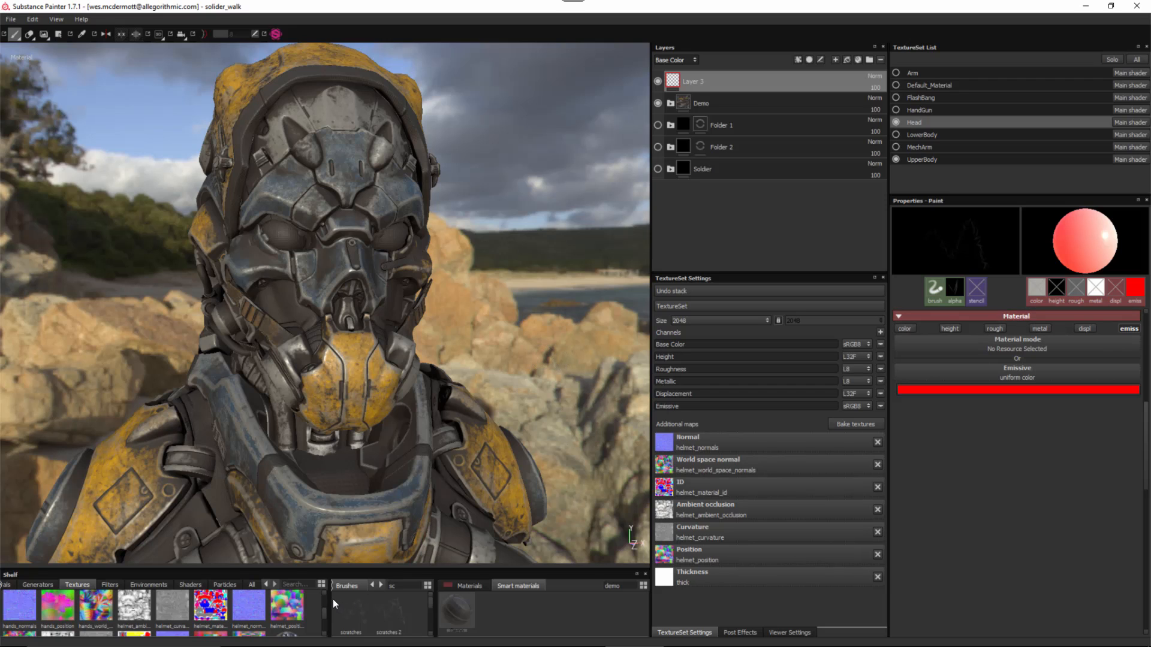
# - Clear the brush filter and choose the 'default hard' brush from the shelf
pyautogui.moveTo(329, 599); pyautogui.dragTo(223, 598)
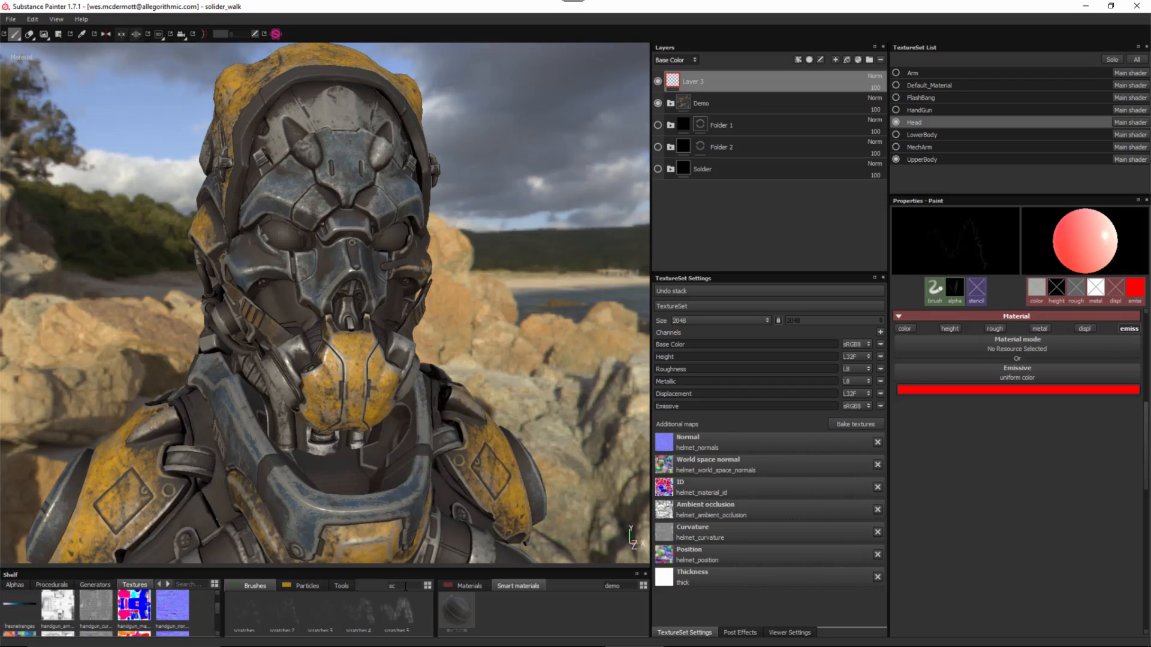
pyautogui.press('BackSpace')
pyautogui.press('BackSpace')
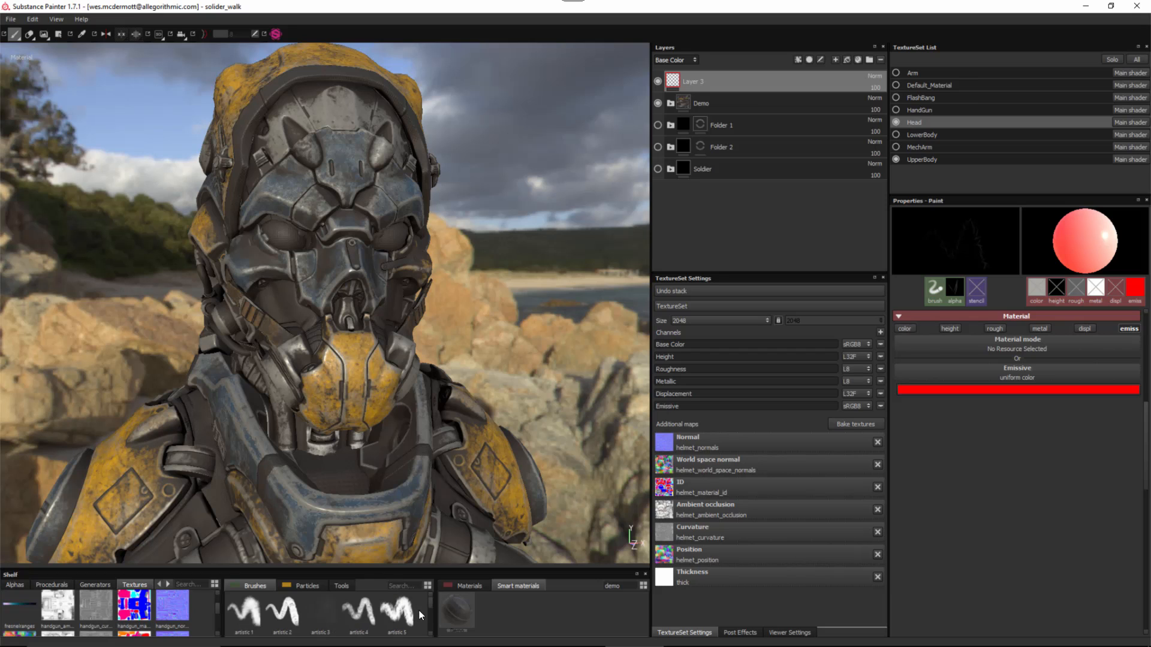
pyautogui.moveTo(412, 570); pyautogui.dragTo(417, 493)
pyautogui.click(404, 569)
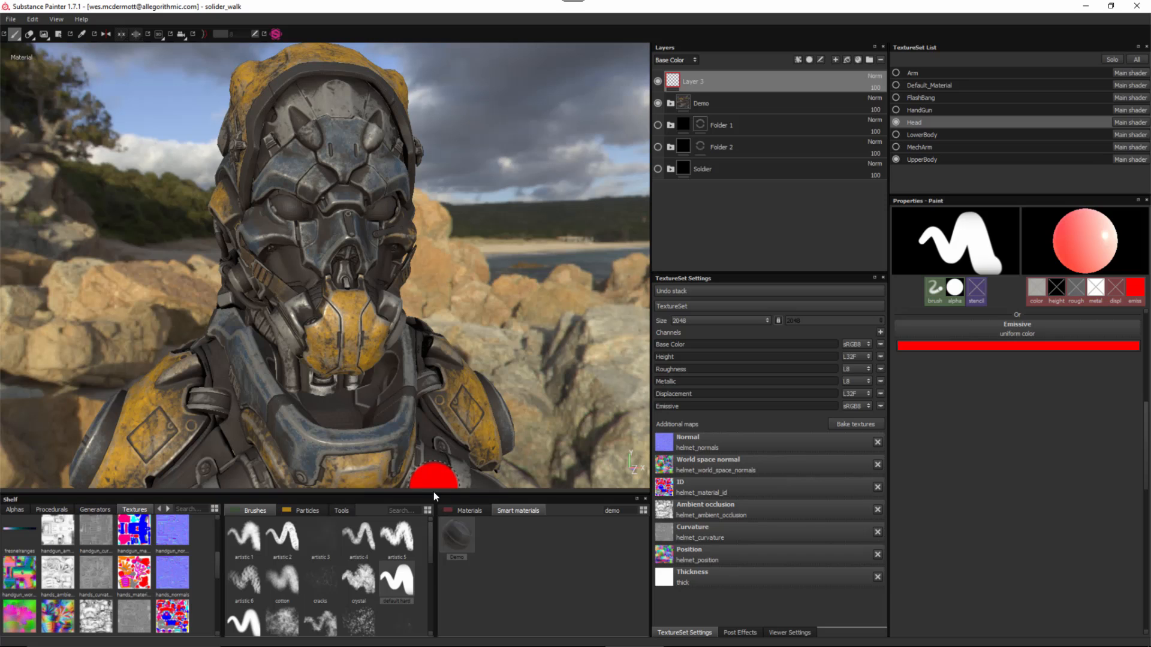
# - Frame the helmet's eyes, size the brush to an eye, and paint a red dot on both
pyautogui.moveTo(434, 492); pyautogui.dragTo(434, 568)
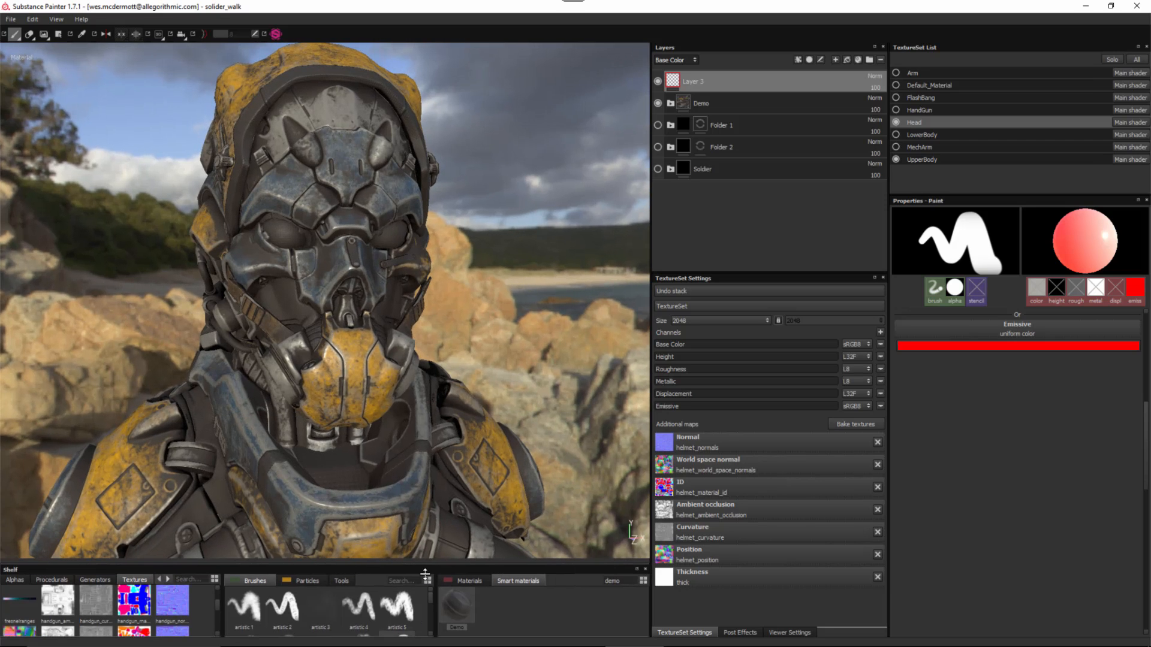
pyautogui.moveTo(389, 185); pyautogui.dragTo(350, 296)
pyautogui.keyDown('alt'); pyautogui.moveTo(372, 239); pyautogui.dragTo(361, 250); pyautogui.keyUp('alt')
pyautogui.keyDown('alt'); pyautogui.moveTo(324, 233); pyautogui.dragTo(432, 395, button='right'); pyautogui.keyUp('alt')
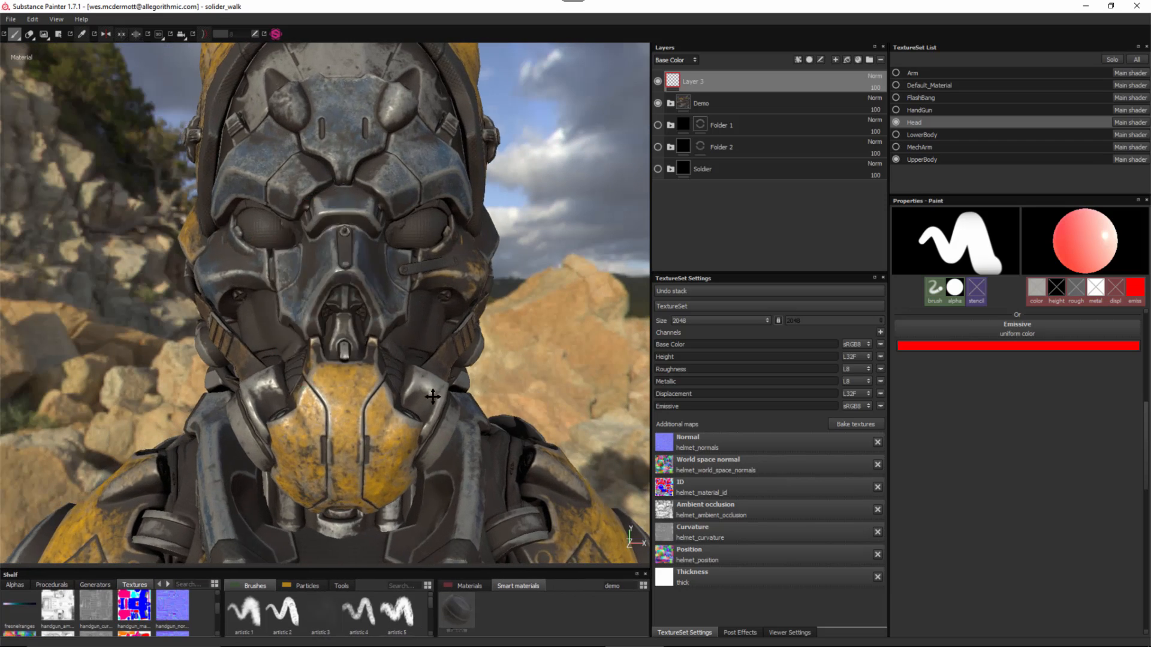
pyautogui.keyDown('alt'); pyautogui.moveTo(252, 240); pyautogui.dragTo(394, 349, button='middle'); pyautogui.keyUp('alt')
pyautogui.keyDown('ctrl'); pyautogui.moveTo(394, 370); pyautogui.dragTo(321, 370, button='right'); pyautogui.keyUp('ctrl')
pyautogui.keyDown('alt'); pyautogui.moveTo(438, 387); pyautogui.dragTo(376, 341, button='middle'); pyautogui.keyUp('alt')
pyautogui.keyDown('alt'); pyautogui.moveTo(376, 341); pyautogui.dragTo(396, 354, button='right'); pyautogui.keyUp('alt')
pyautogui.keyDown('alt'); pyautogui.moveTo(396, 353); pyautogui.dragTo(410, 361, button='right'); pyautogui.keyUp('alt')
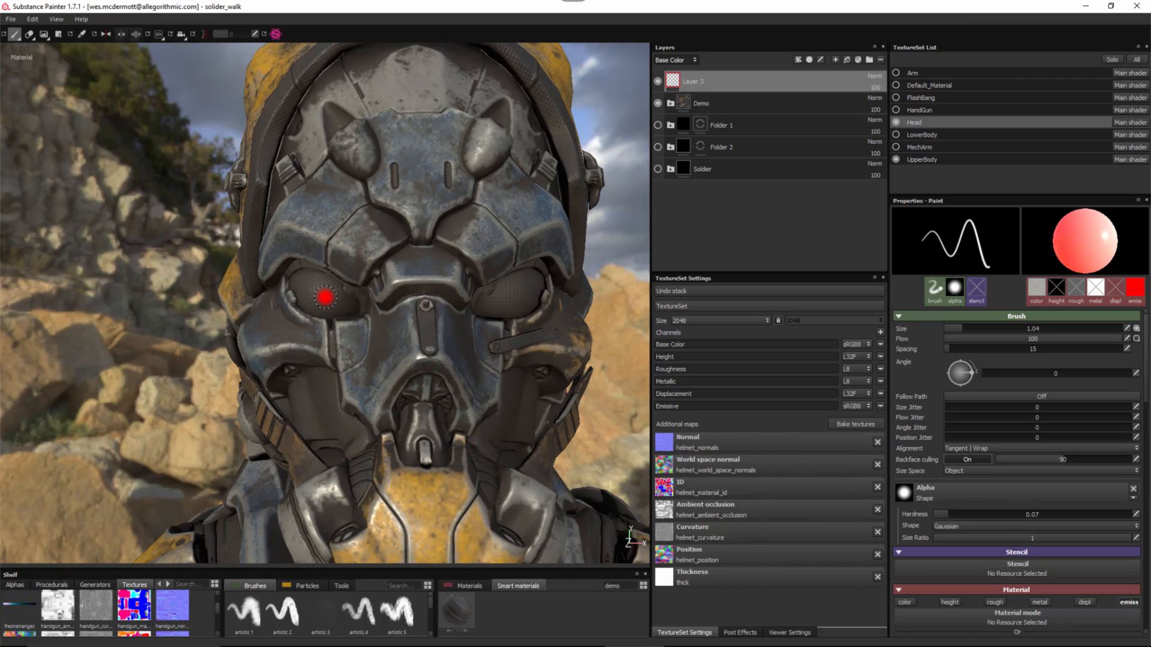
pyautogui.keyDown('ctrl'); pyautogui.moveTo(324, 296); pyautogui.dragTo(335, 327, button='right'); pyautogui.keyUp('ctrl')
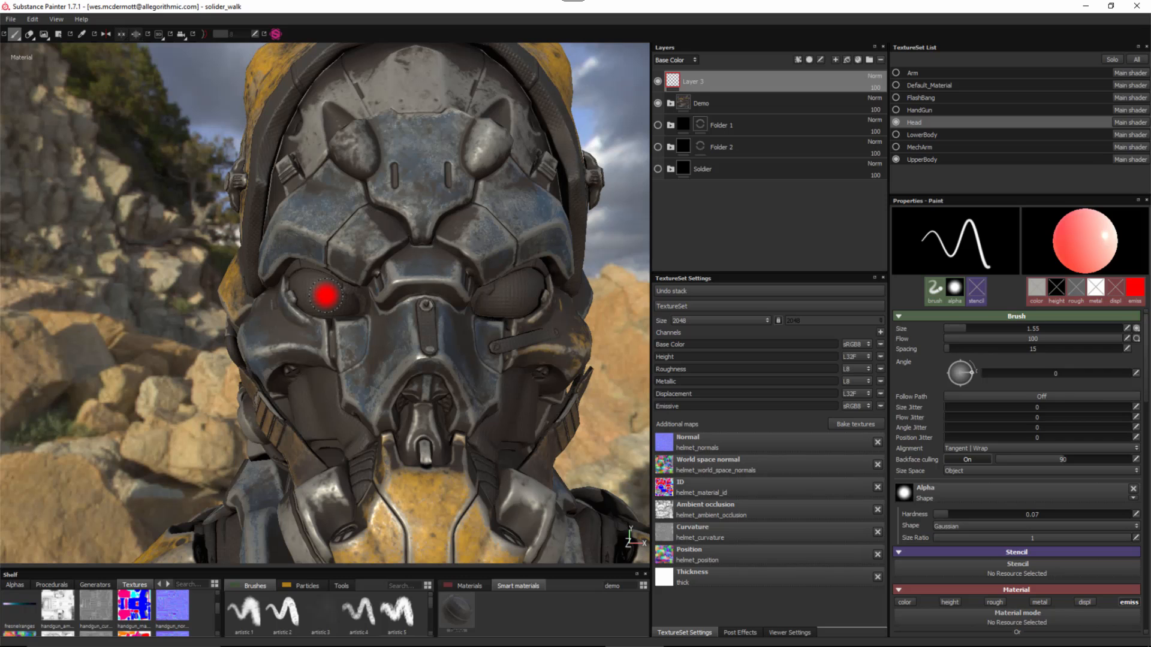
pyautogui.click(326, 295)
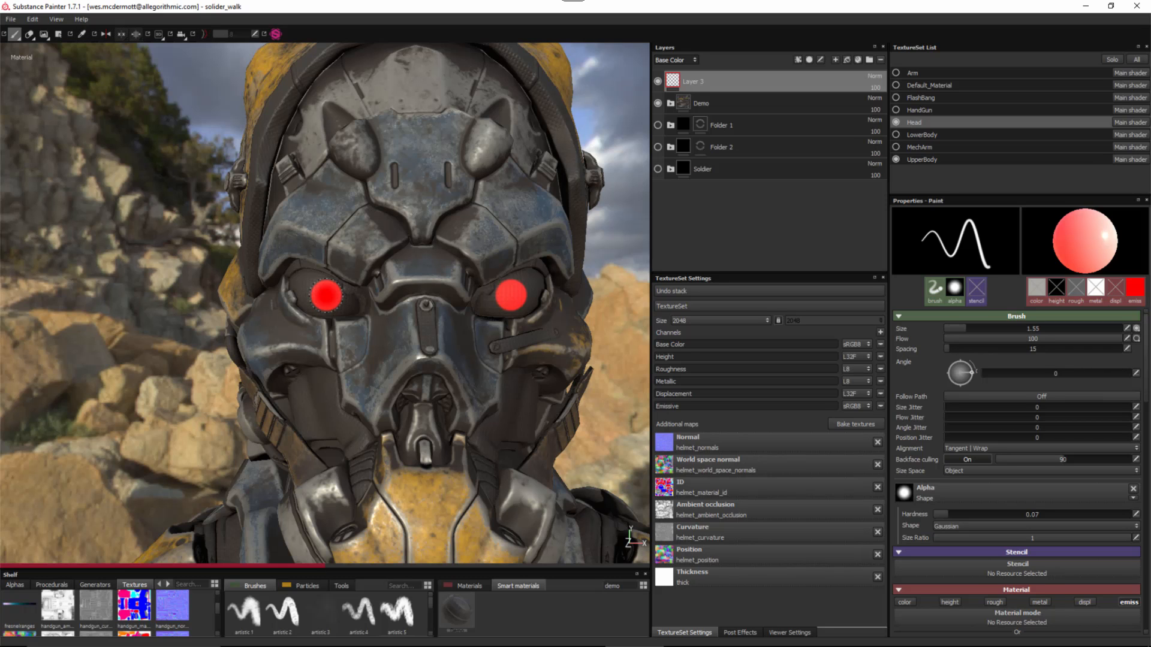
# - Orbit and zoom around the helmet to inspect the glowing red eyes
pyautogui.keyDown('alt'); pyautogui.moveTo(524, 409); pyautogui.dragTo(322, 219, button='right'); pyautogui.keyUp('alt')
pyautogui.keyDown('alt'); pyautogui.moveTo(322, 218); pyautogui.dragTo(384, 248); pyautogui.keyUp('alt')
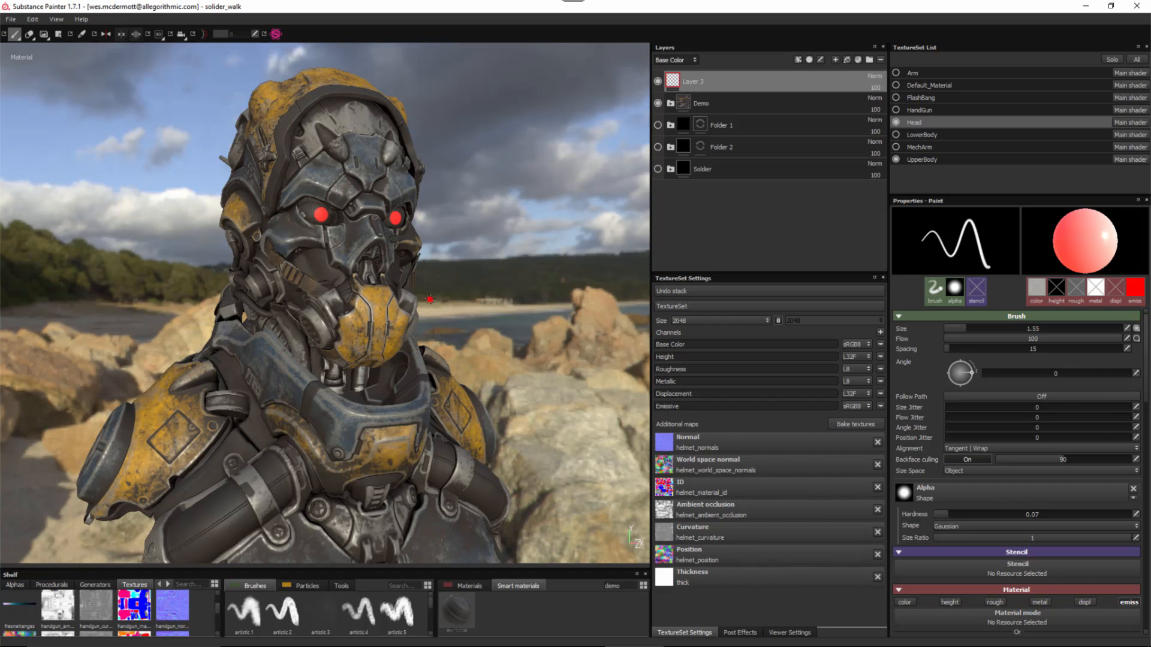
pyautogui.keyDown('alt'); pyautogui.moveTo(430, 299); pyautogui.dragTo(480, 341, button='right'); pyautogui.keyUp('alt')
pyautogui.keyDown('alt'); pyautogui.moveTo(479, 342); pyautogui.dragTo(419, 326); pyautogui.keyUp('alt')
pyautogui.keyDown('alt'); pyautogui.moveTo(420, 326); pyautogui.dragTo(461, 359, button='right'); pyautogui.keyUp('alt')
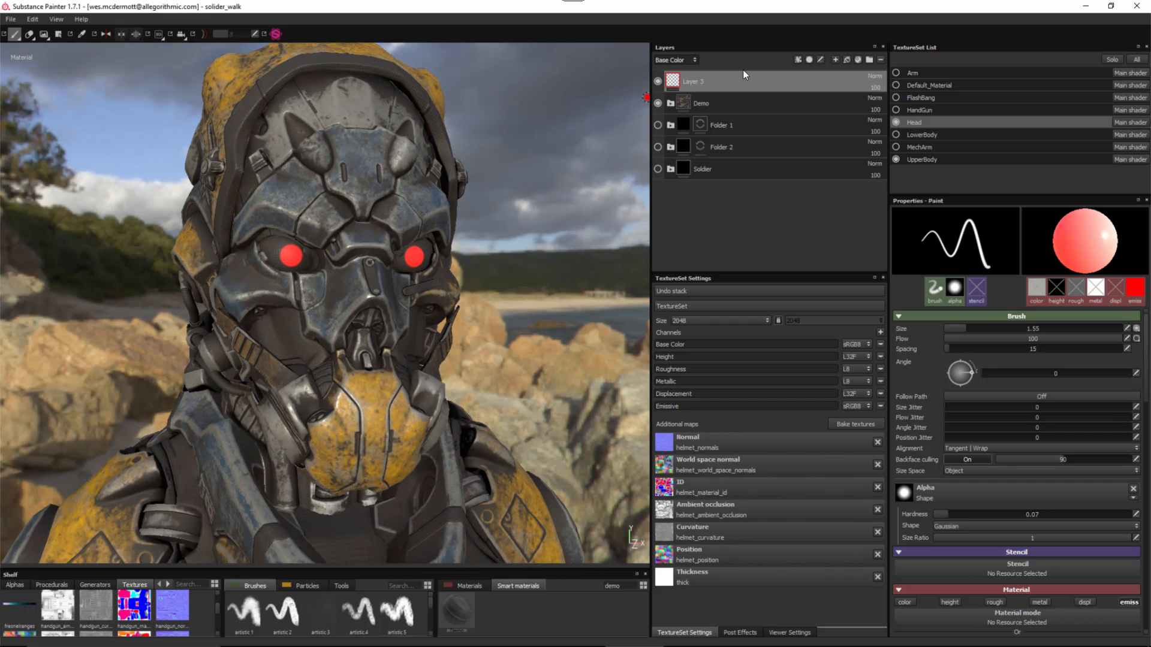
# - Set the emissive colour to black and paint dark pupils in both eye centres
pyautogui.click(1132, 287)
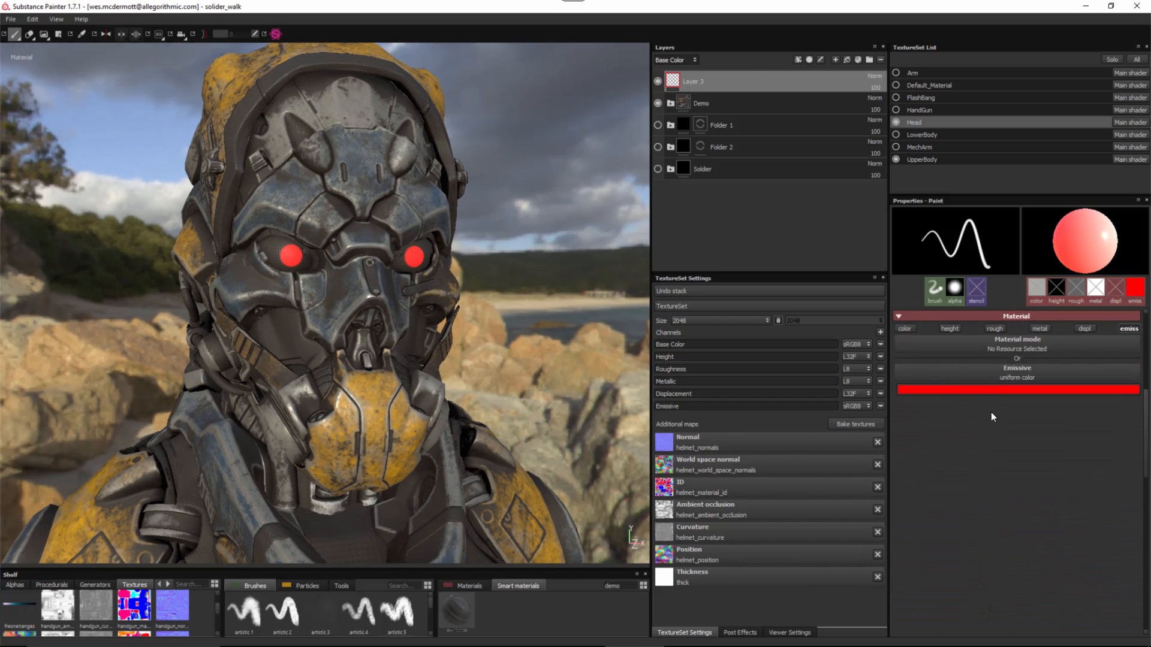
pyautogui.click(943, 391)
pyautogui.moveTo(1048, 377); pyautogui.dragTo(1052, 419)
pyautogui.keyDown('alt'); pyautogui.moveTo(334, 249); pyautogui.dragTo(323, 290, button='right'); pyautogui.keyUp('alt')
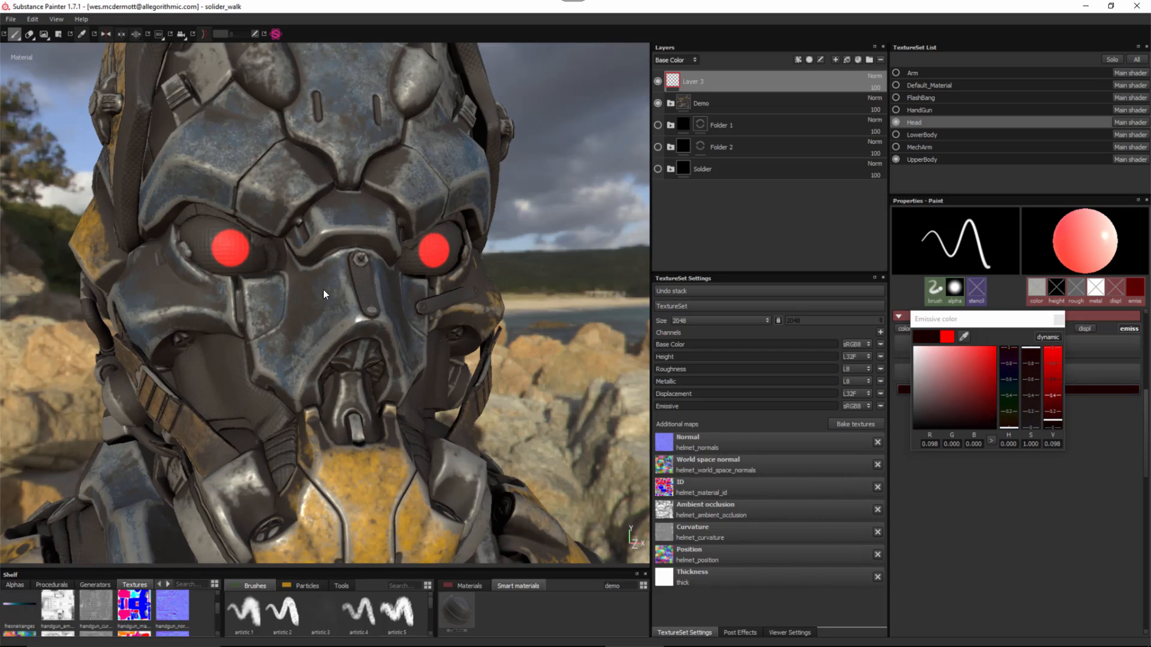
pyautogui.keyDown('alt'); pyautogui.moveTo(324, 290); pyautogui.dragTo(263, 273); pyautogui.keyUp('alt')
pyautogui.keyDown('ctrl'); pyautogui.moveTo(258, 257); pyautogui.dragTo(243, 257, button='right'); pyautogui.keyUp('ctrl')
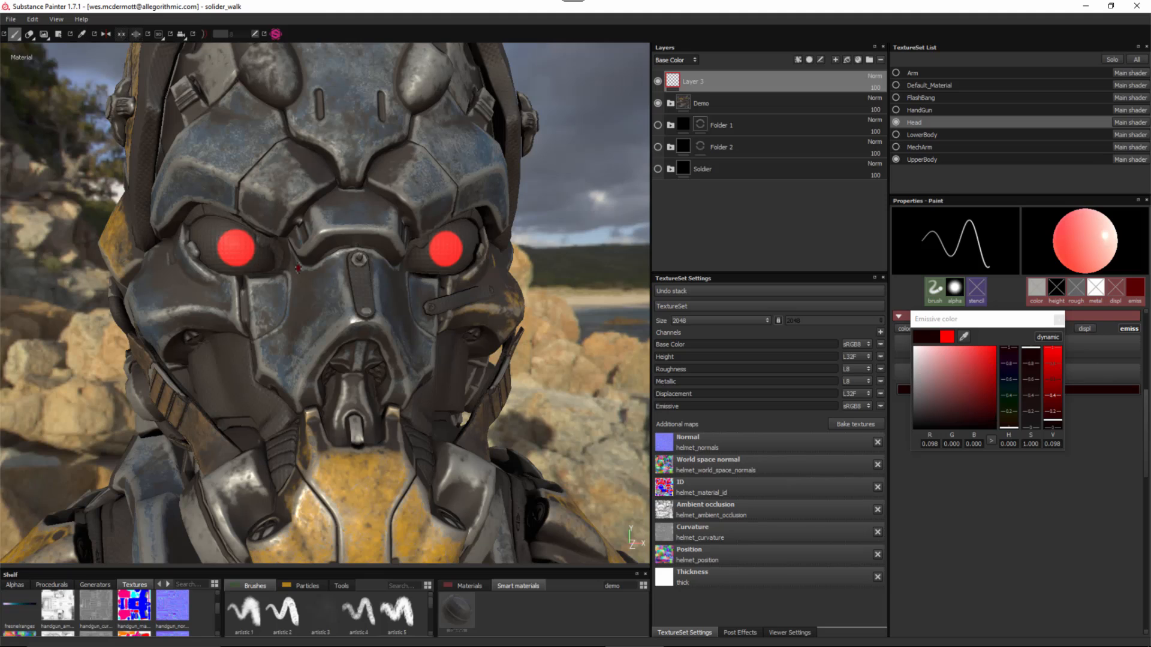
pyautogui.keyDown('alt'); pyautogui.moveTo(259, 257); pyautogui.dragTo(290, 285); pyautogui.keyUp('alt')
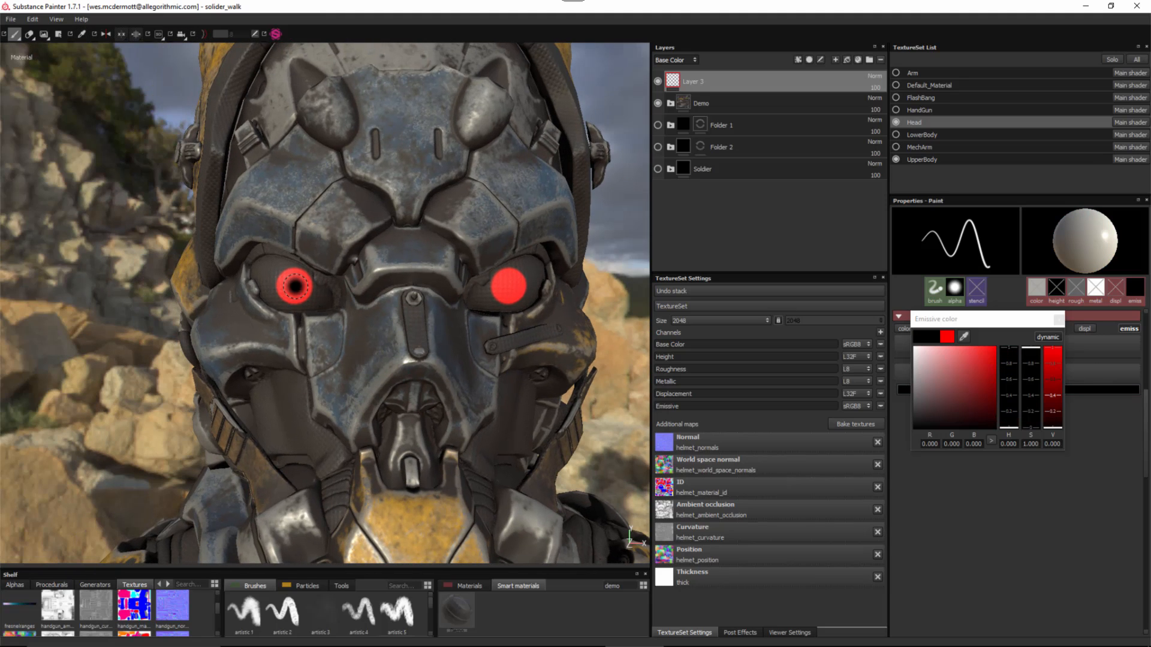
pyautogui.click(296, 287)
pyautogui.click(294, 287)
# - Zoom out to the whole bust and bring up the Viewer Settings
pyautogui.keyDown('alt'); pyautogui.moveTo(484, 351); pyautogui.dragTo(365, 332, button='right'); pyautogui.keyUp('alt')
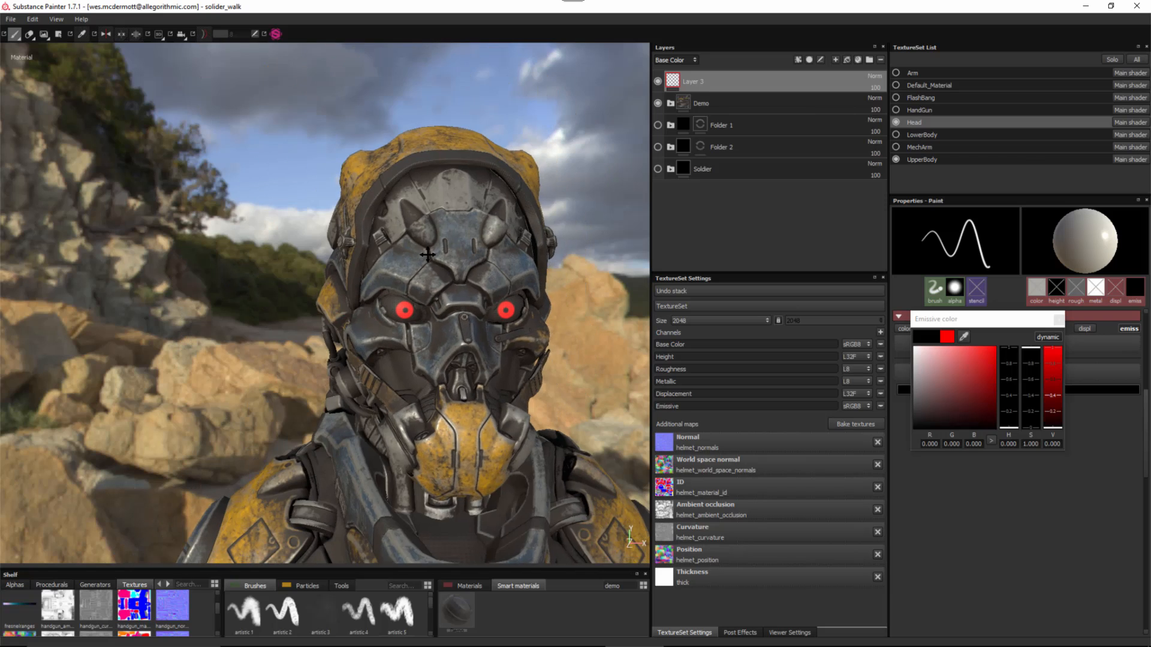
pyautogui.keyDown('alt'); pyautogui.moveTo(366, 332); pyautogui.dragTo(412, 287); pyautogui.keyUp('alt')
pyautogui.keyDown('alt'); pyautogui.moveTo(412, 287); pyautogui.dragTo(196, 188, button='right'); pyautogui.keyUp('alt')
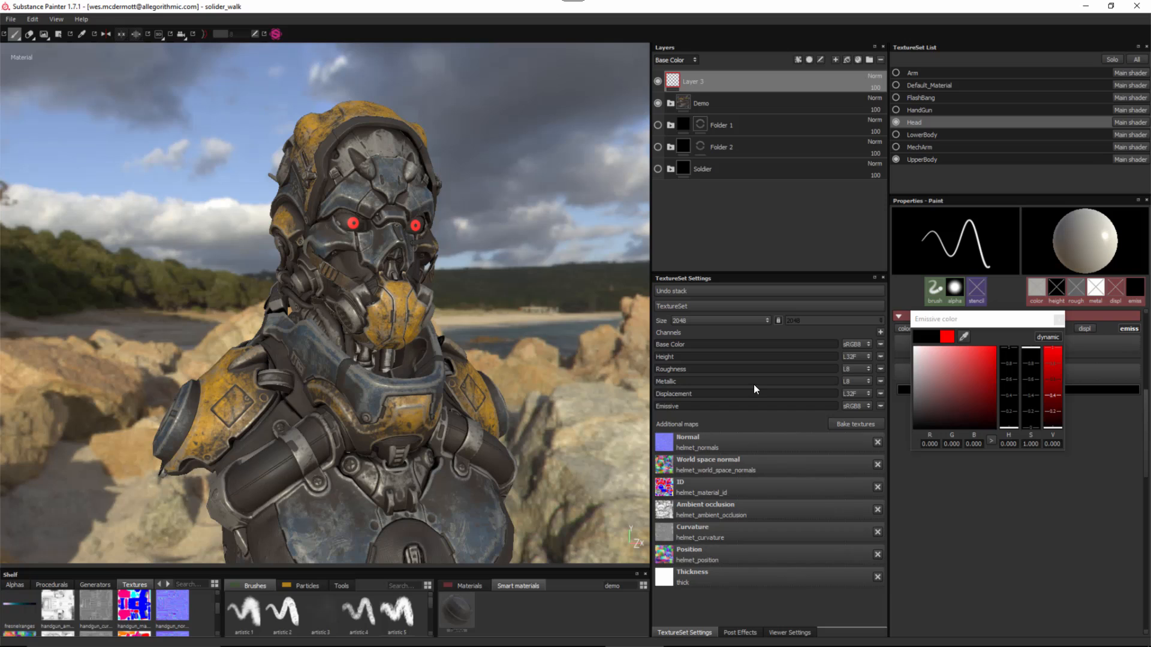
pyautogui.click(790, 634)
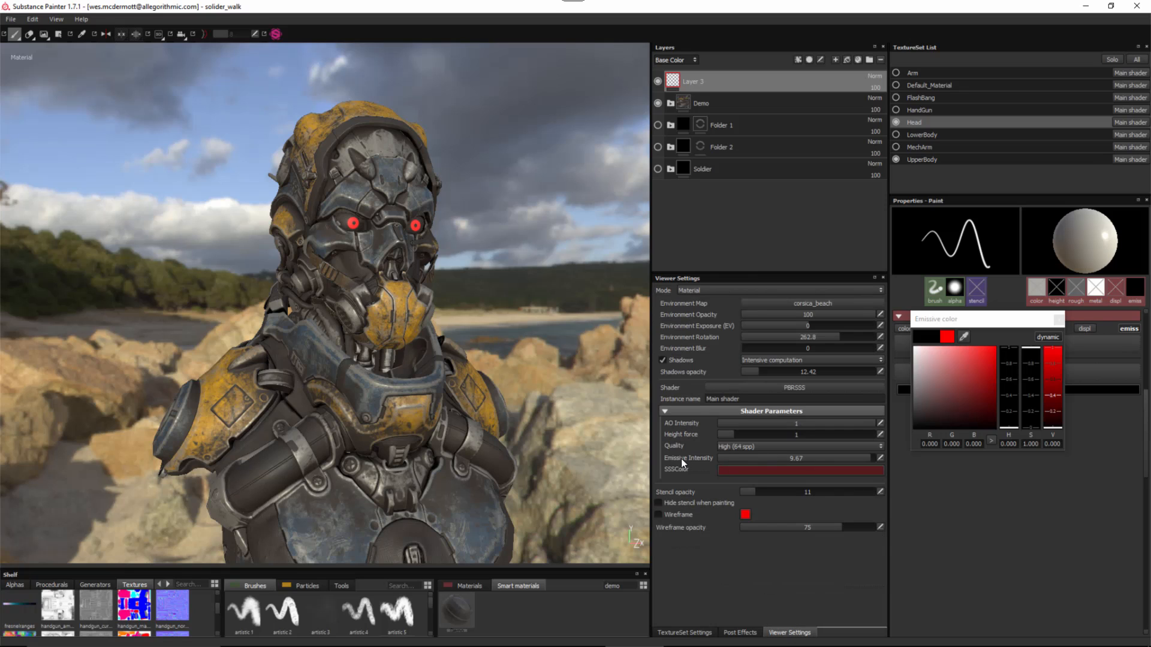
# - Lower Emissive Intensity from 9.67 to 2.64 and frame the head to check the glow
pyautogui.moveTo(848, 459); pyautogui.dragTo(760, 469)
pyautogui.keyDown('alt'); pyautogui.moveTo(471, 295); pyautogui.dragTo(425, 186, button='right'); pyautogui.keyUp('alt')
pyautogui.keyDown('alt'); pyautogui.moveTo(425, 186); pyautogui.dragTo(413, 317, button='middle'); pyautogui.keyUp('alt')
pyautogui.keyDown('alt'); pyautogui.moveTo(413, 317); pyautogui.dragTo(374, 289, button='right'); pyautogui.keyUp('alt')
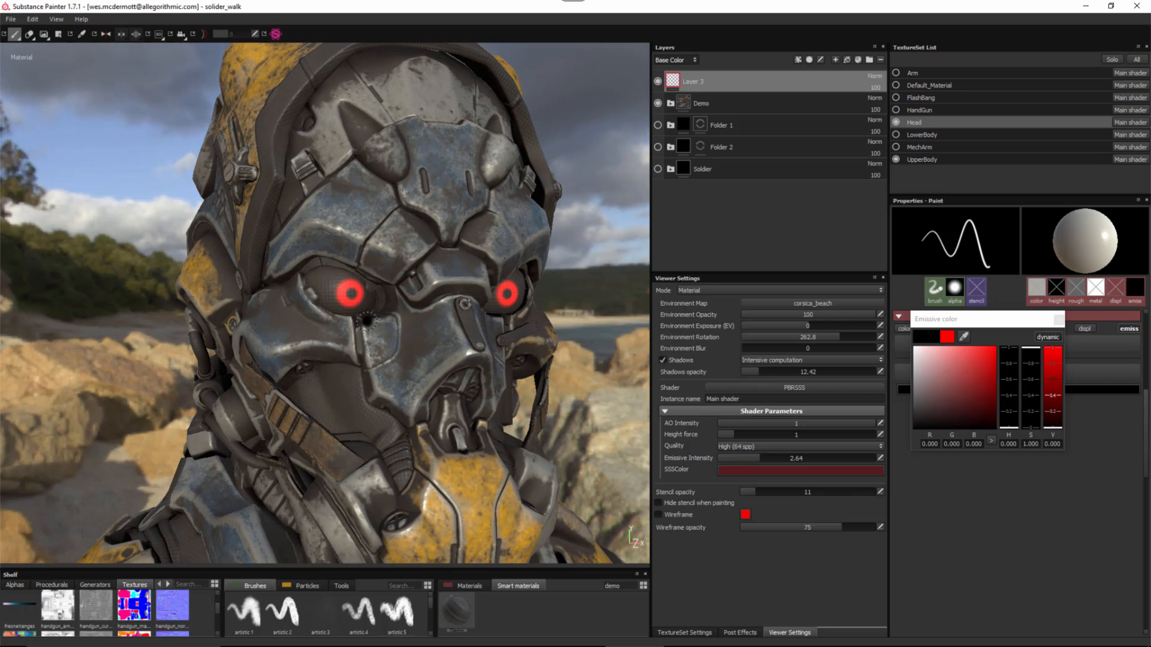
pyautogui.keyDown('alt'); pyautogui.moveTo(426, 335); pyautogui.dragTo(418, 328, button='right'); pyautogui.keyUp('alt')
pyautogui.moveTo(419, 328)
pyautogui.keyDown('alt'); pyautogui.mouseDown()
pyautogui.moveTo(316, 321)
pyautogui.moveTo(429, 329)
pyautogui.mouseUp(); pyautogui.keyUp('alt')
# - Orbit and zoom out around the soldier to review the finished bust
pyautogui.keyDown('alt'); pyautogui.moveTo(429, 329); pyautogui.dragTo(316, 257, button='right'); pyautogui.keyUp('alt')
pyautogui.keyDown('alt'); pyautogui.moveTo(315, 256); pyautogui.dragTo(251, 175, button='middle'); pyautogui.keyUp('alt')
pyautogui.keyDown('alt'); pyautogui.moveTo(251, 175); pyautogui.dragTo(195, 201); pyautogui.keyUp('alt')
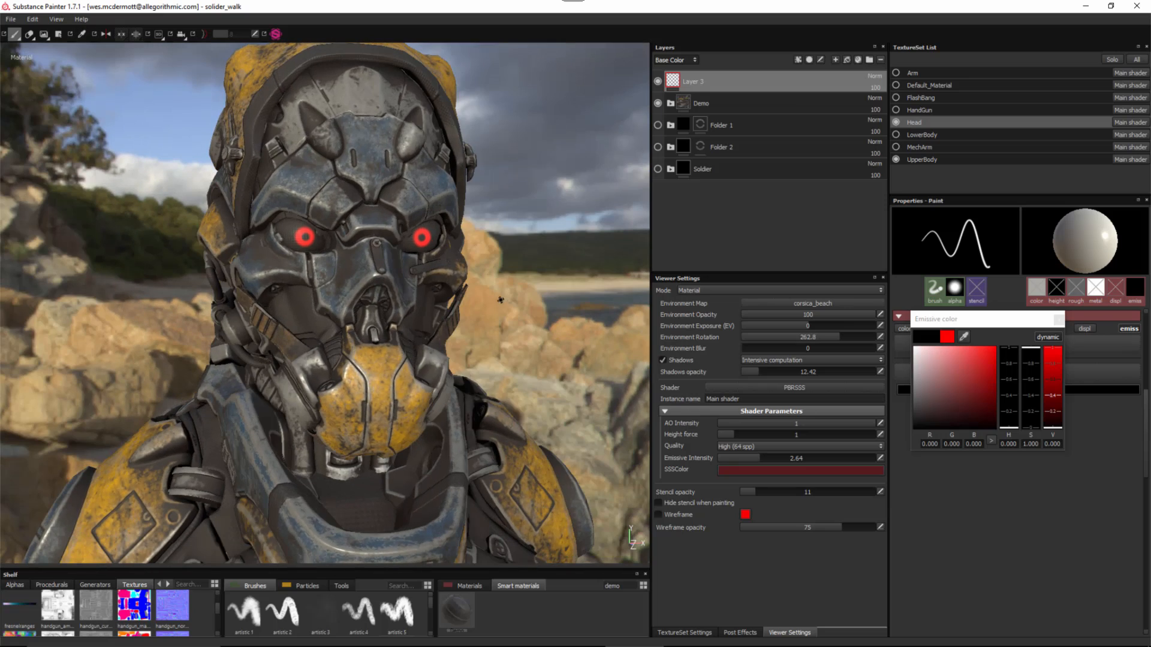
pyautogui.keyDown('alt'); pyautogui.moveTo(195, 200); pyautogui.dragTo(132, 162, button='right'); pyautogui.keyUp('alt')
pyautogui.keyDown('alt'); pyautogui.moveTo(132, 162); pyautogui.dragTo(150, 129); pyautogui.keyUp('alt')
pyautogui.keyDown('alt'); pyautogui.moveTo(474, 350); pyautogui.dragTo(523, 395, button='right'); pyautogui.keyUp('alt')
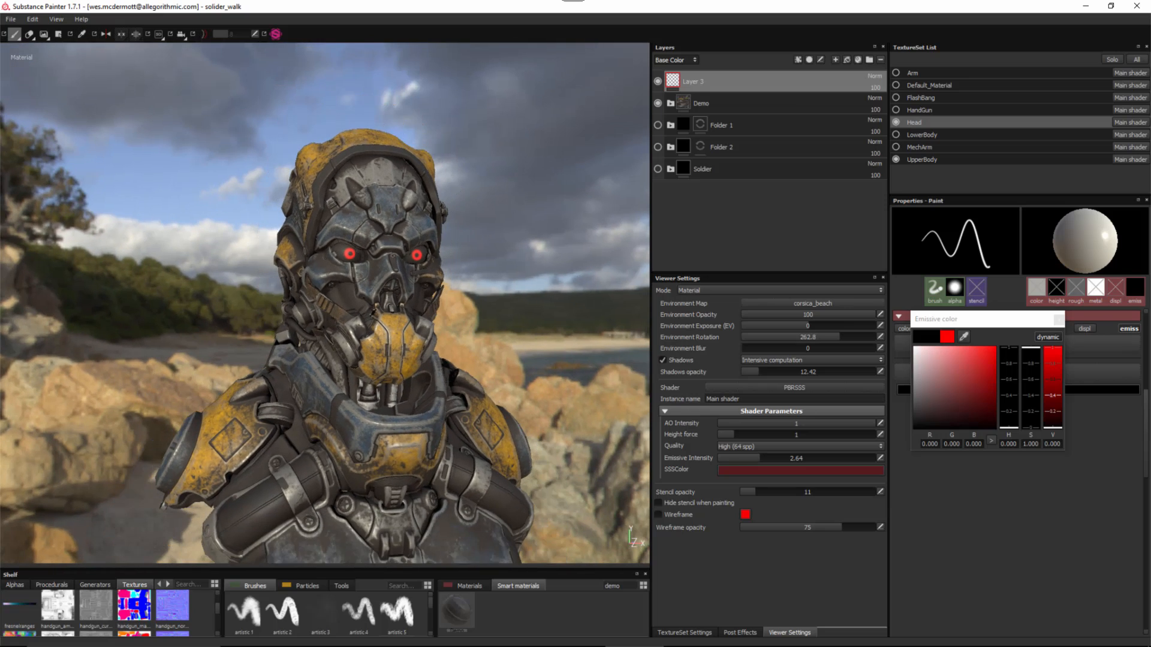
pyautogui.keyDown('alt'); pyautogui.moveTo(523, 395); pyautogui.dragTo(464, 322, button='middle'); pyautogui.keyUp('alt')
pyautogui.keyDown('alt'); pyautogui.moveTo(464, 323); pyautogui.dragTo(471, 359); pyautogui.keyUp('alt')
pyautogui.keyDown('alt'); pyautogui.moveTo(471, 358); pyautogui.dragTo(429, 319, button='right'); pyautogui.keyUp('alt')
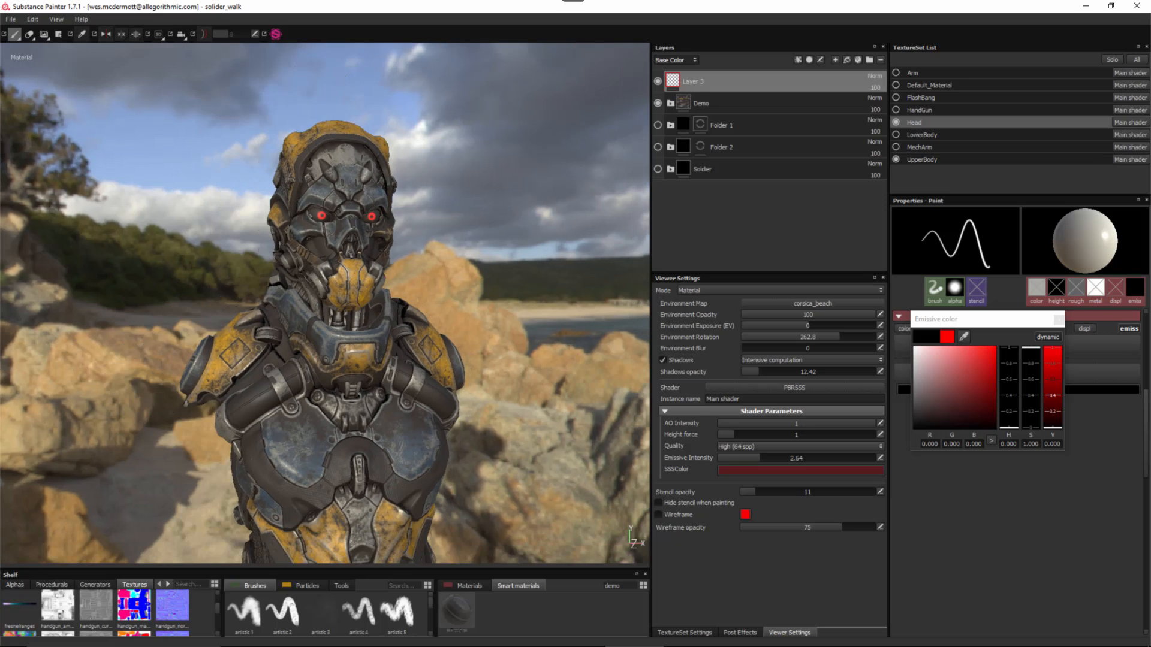
pyautogui.keyDown('alt'); pyautogui.moveTo(429, 319); pyautogui.dragTo(424, 285, button='middle'); pyautogui.keyUp('alt')
pyautogui.keyDown('alt'); pyautogui.moveTo(424, 285); pyautogui.dragTo(350, 273); pyautogui.keyUp('alt')
pyautogui.keyDown('alt'); pyautogui.moveTo(350, 273); pyautogui.dragTo(341, 212, button='middle'); pyautogui.keyUp('alt')
pyautogui.keyDown('alt'); pyautogui.moveTo(341, 213); pyautogui.dragTo(377, 229); pyautogui.keyUp('alt')
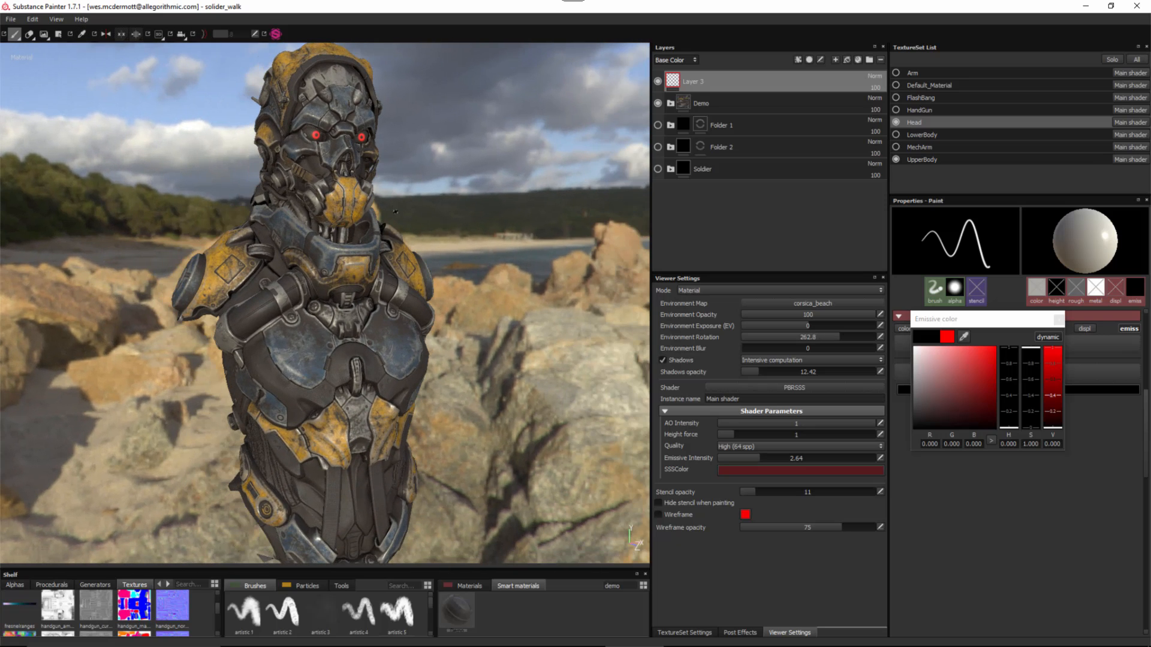